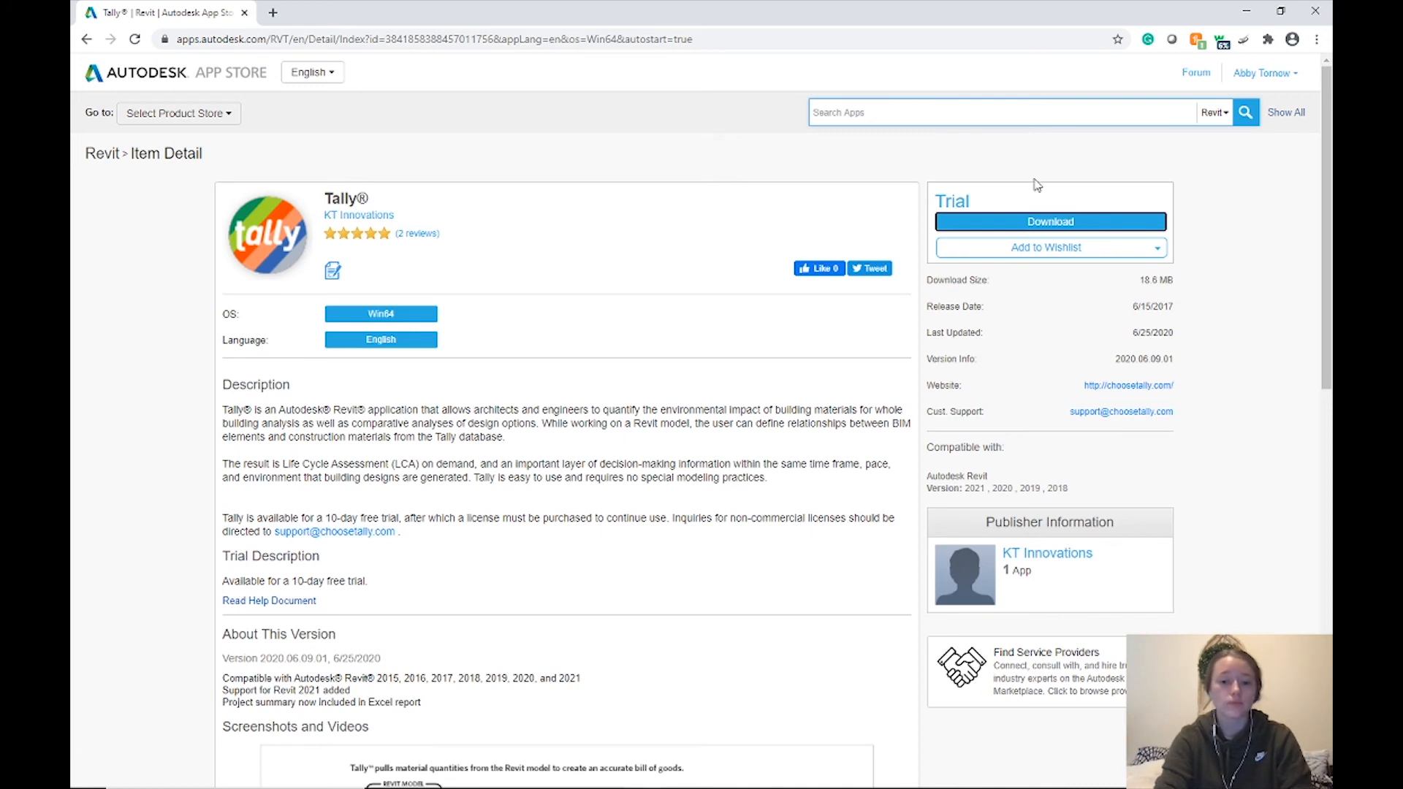
Request the Tally trial download from its Autodesk App Store page
left_click(1002, 223)
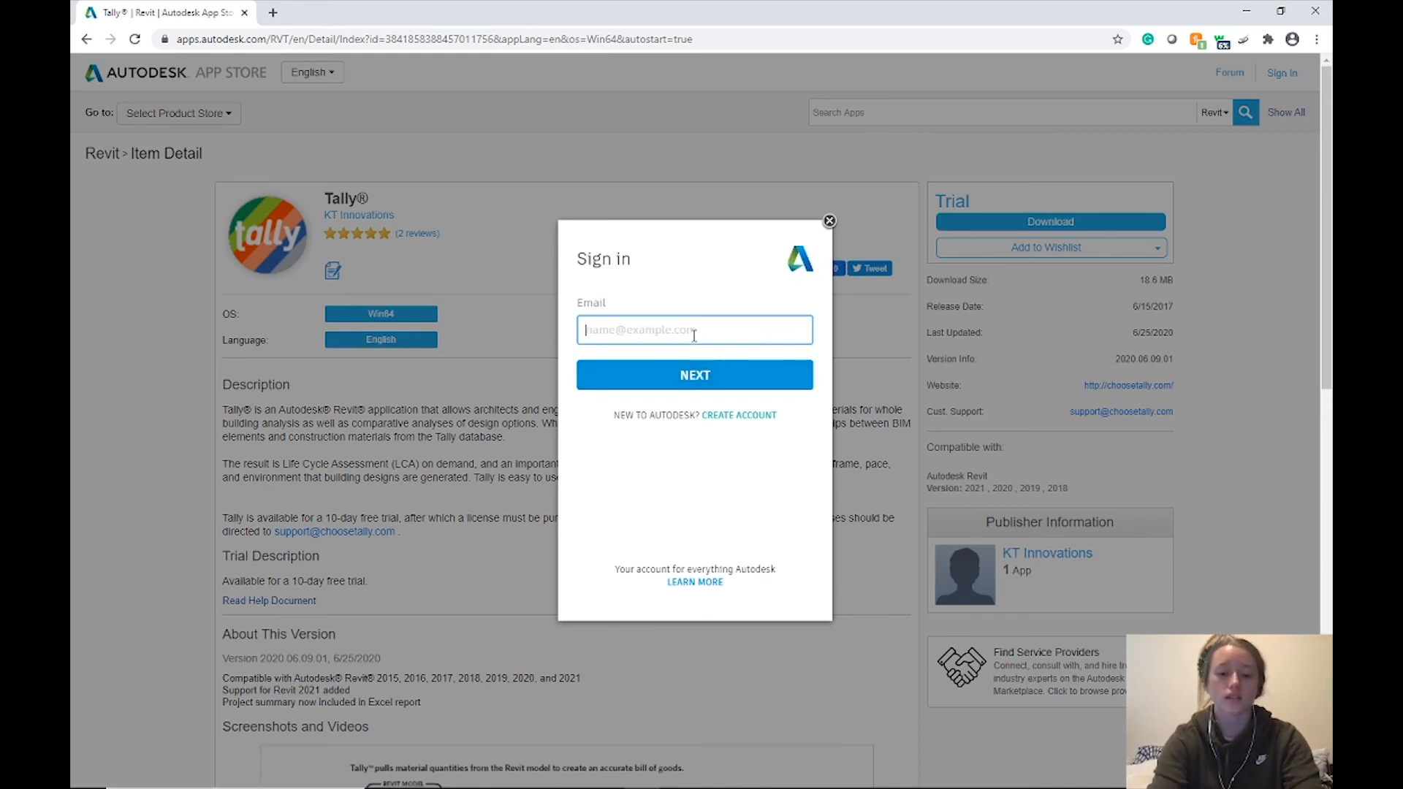
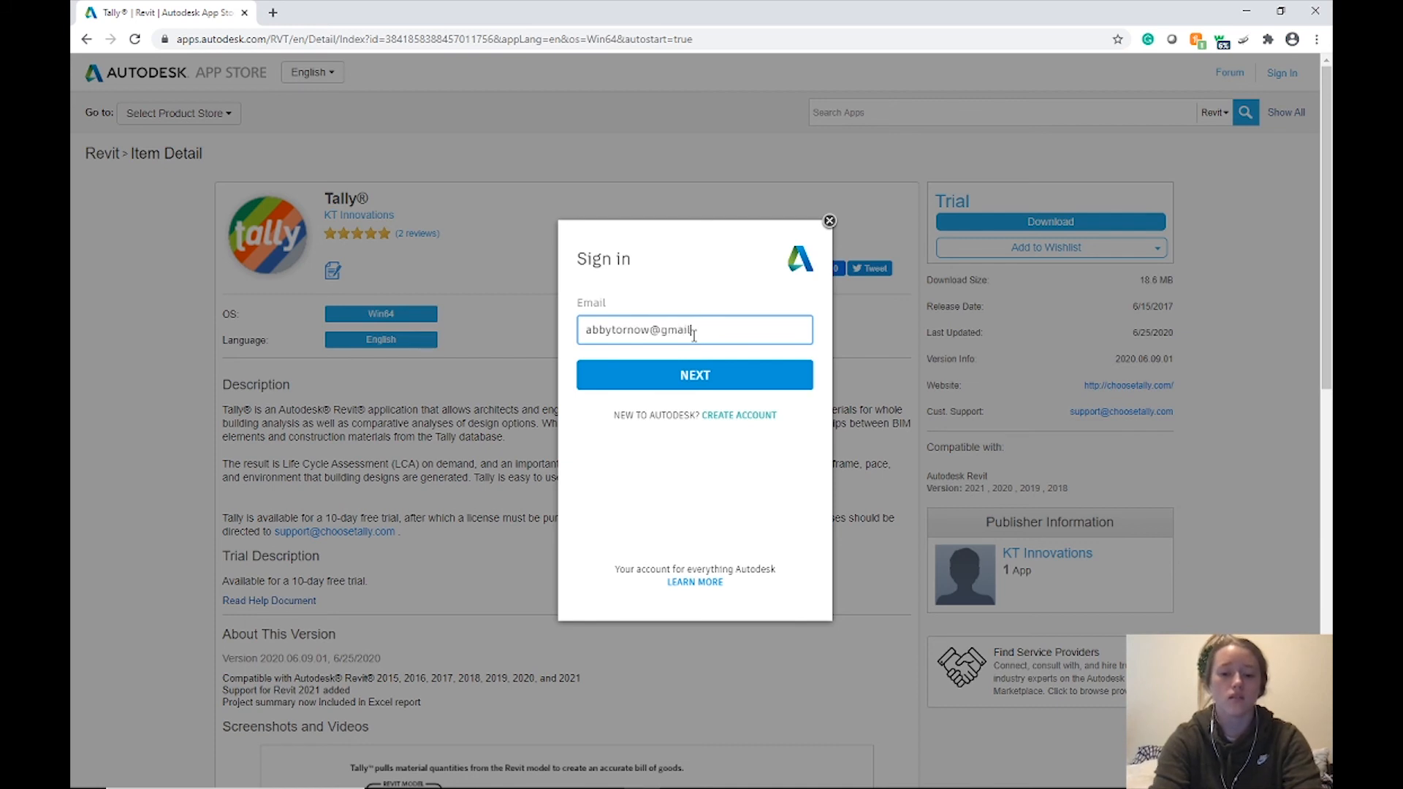
Sign in to the Autodesk account with the account e-mail and password
key("Return")
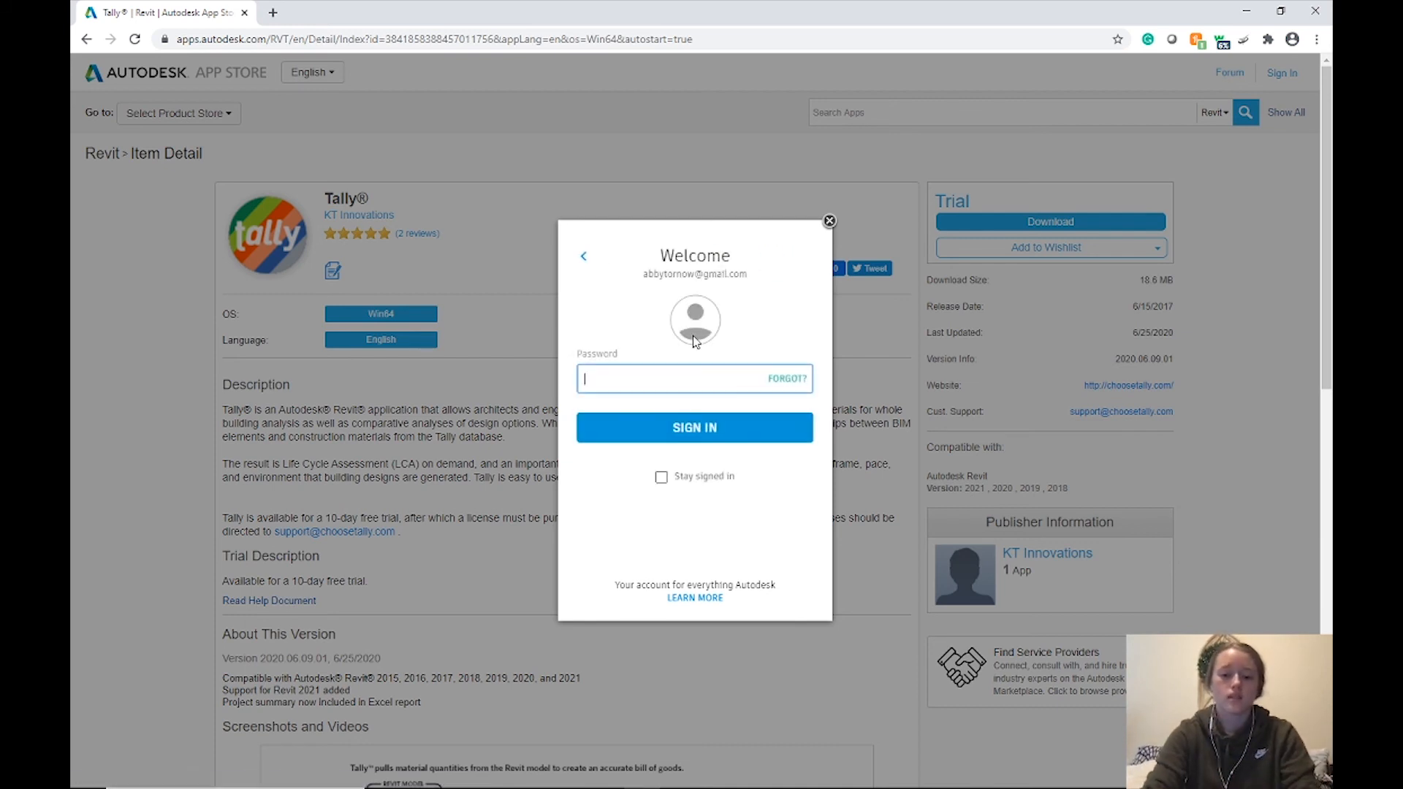
type("******")
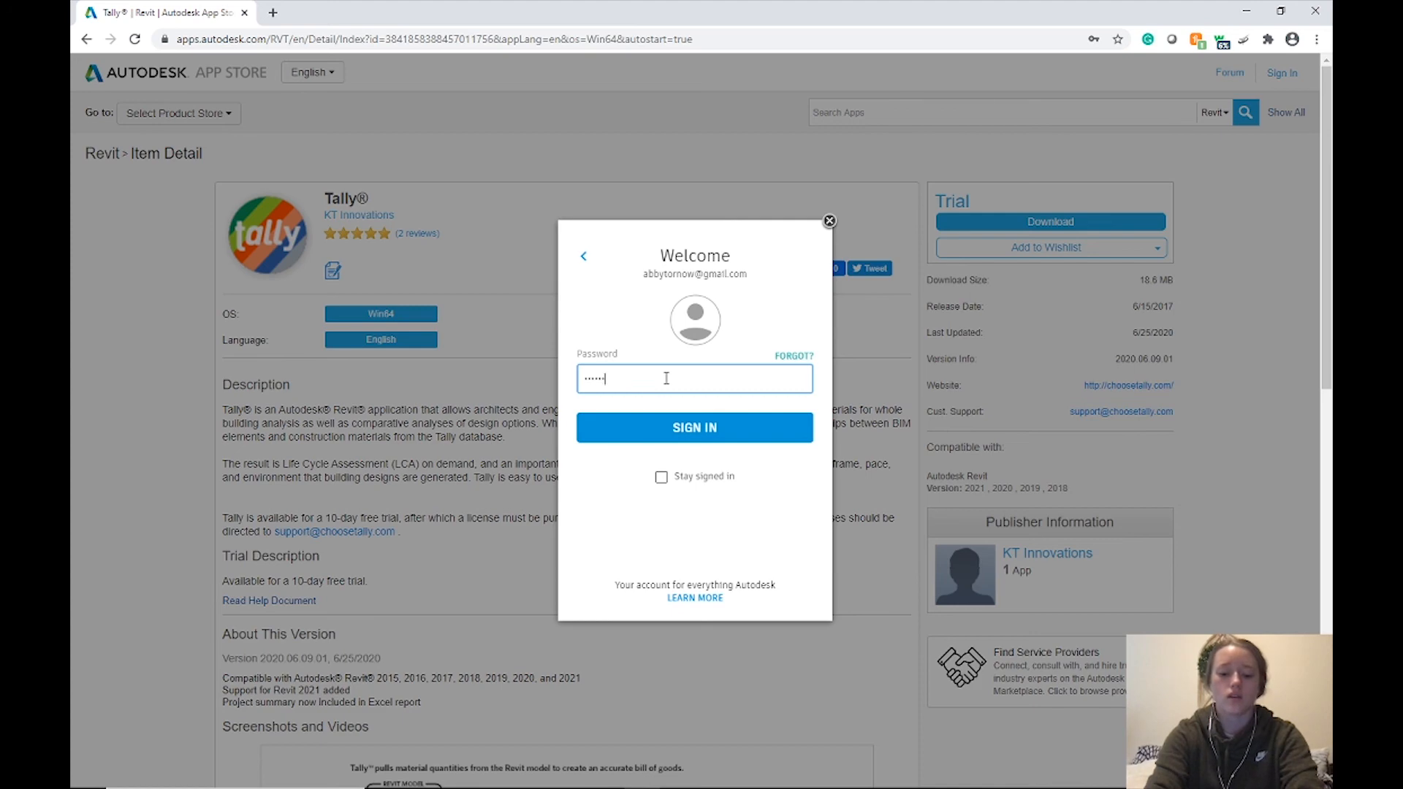
type("*")
key("Return")
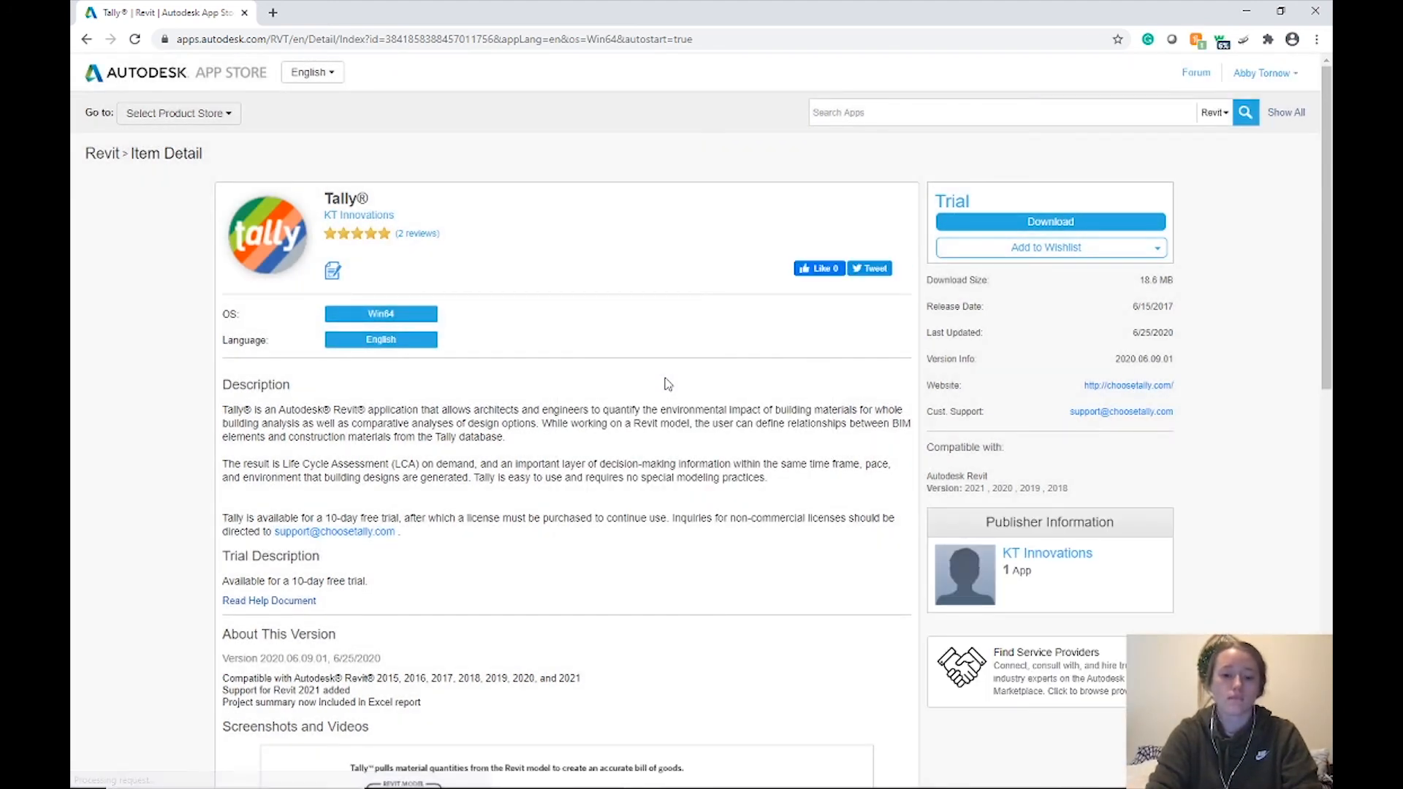
Download and run the Tally installer, then cancel it since Tally 2020.06.09.01 is already installed
left_click(1039, 221)
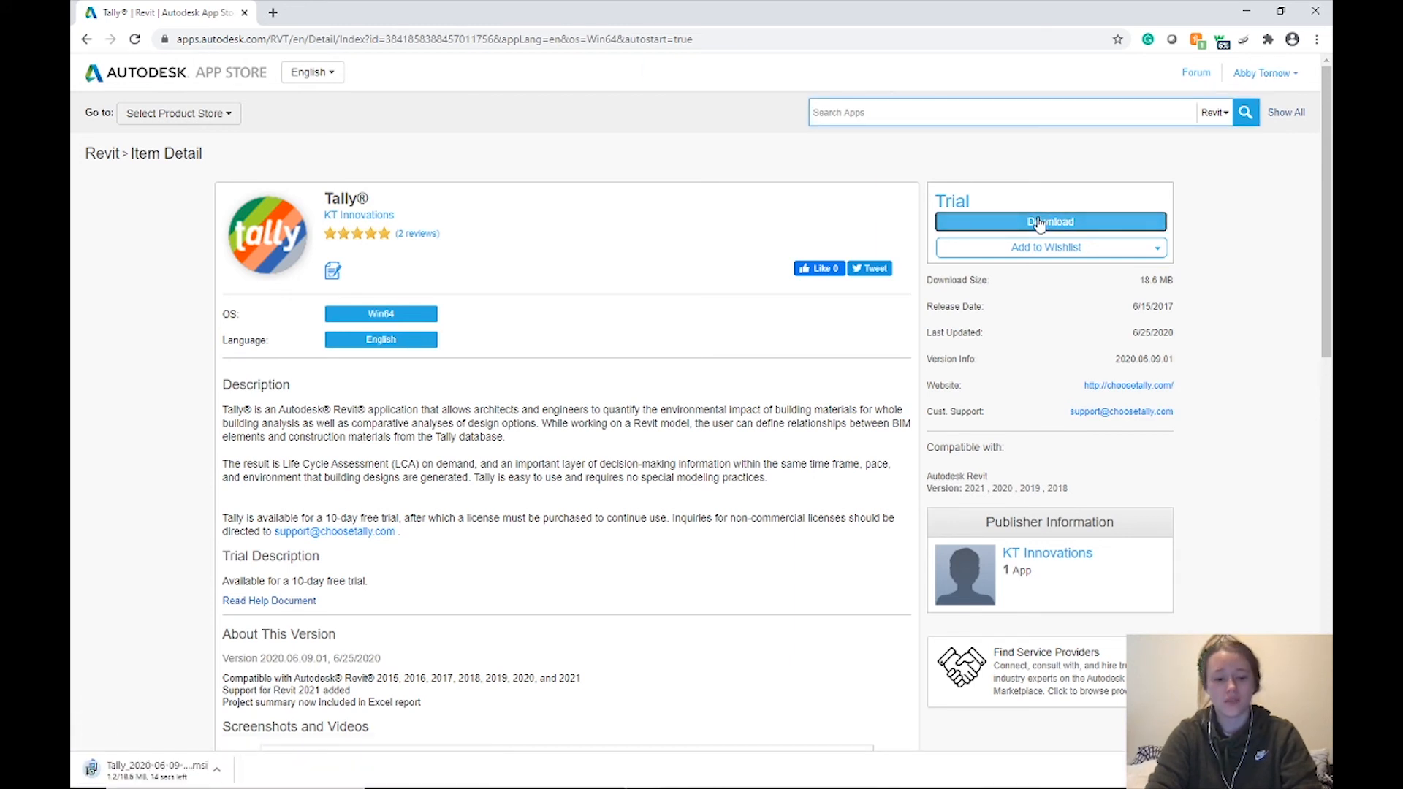
left_click(228, 771)
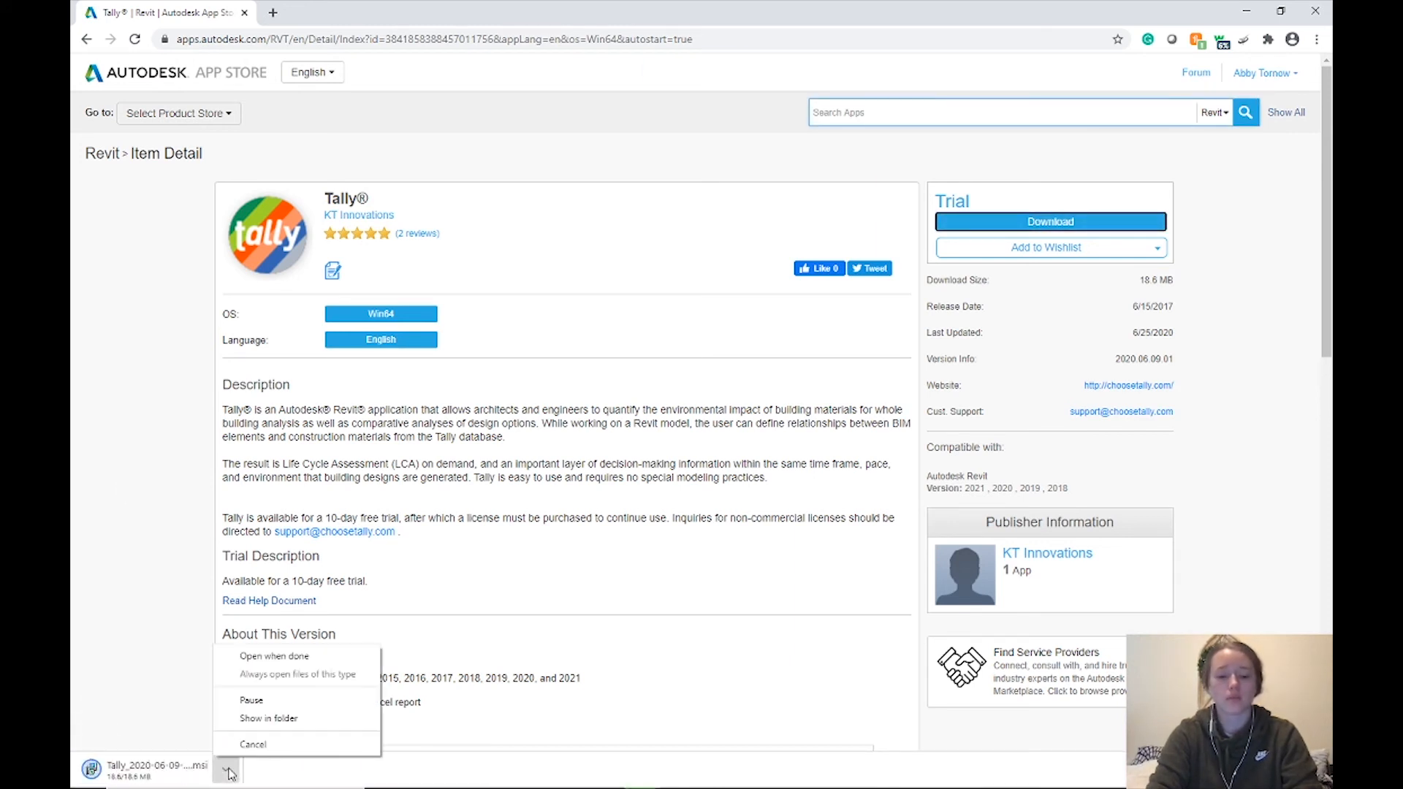
left_click(265, 657)
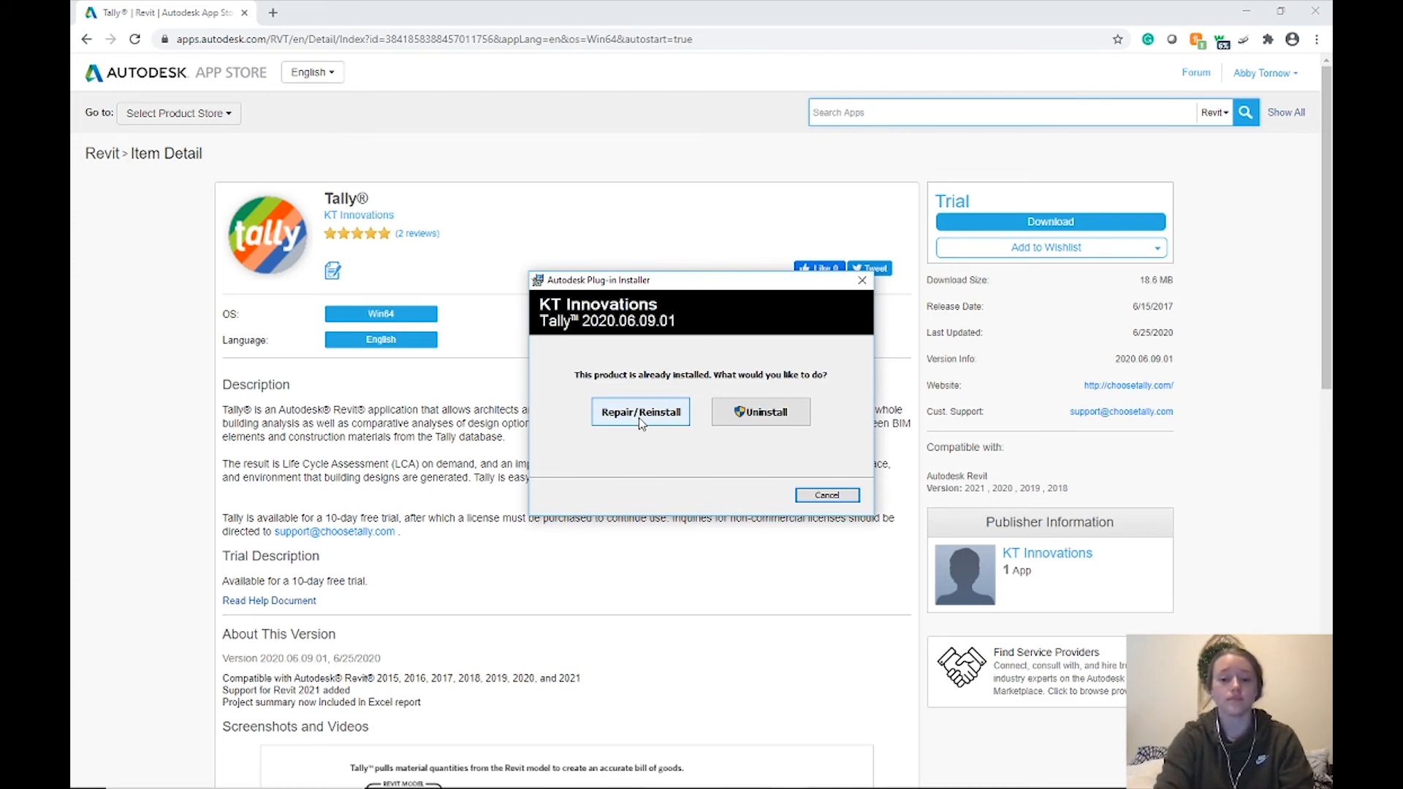
left_click(808, 497)
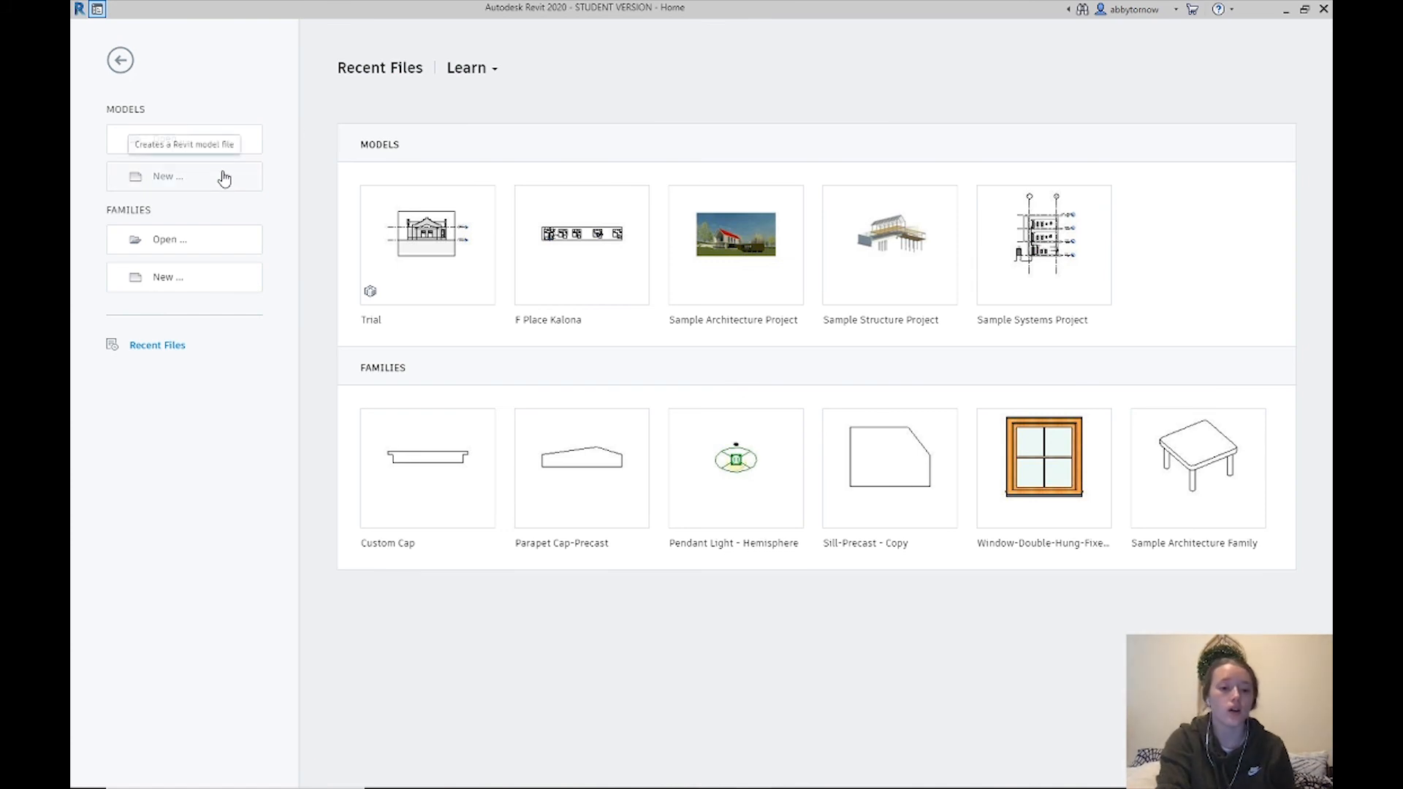
Create a new Revit project from the Architectural Template
left_click(225, 178)
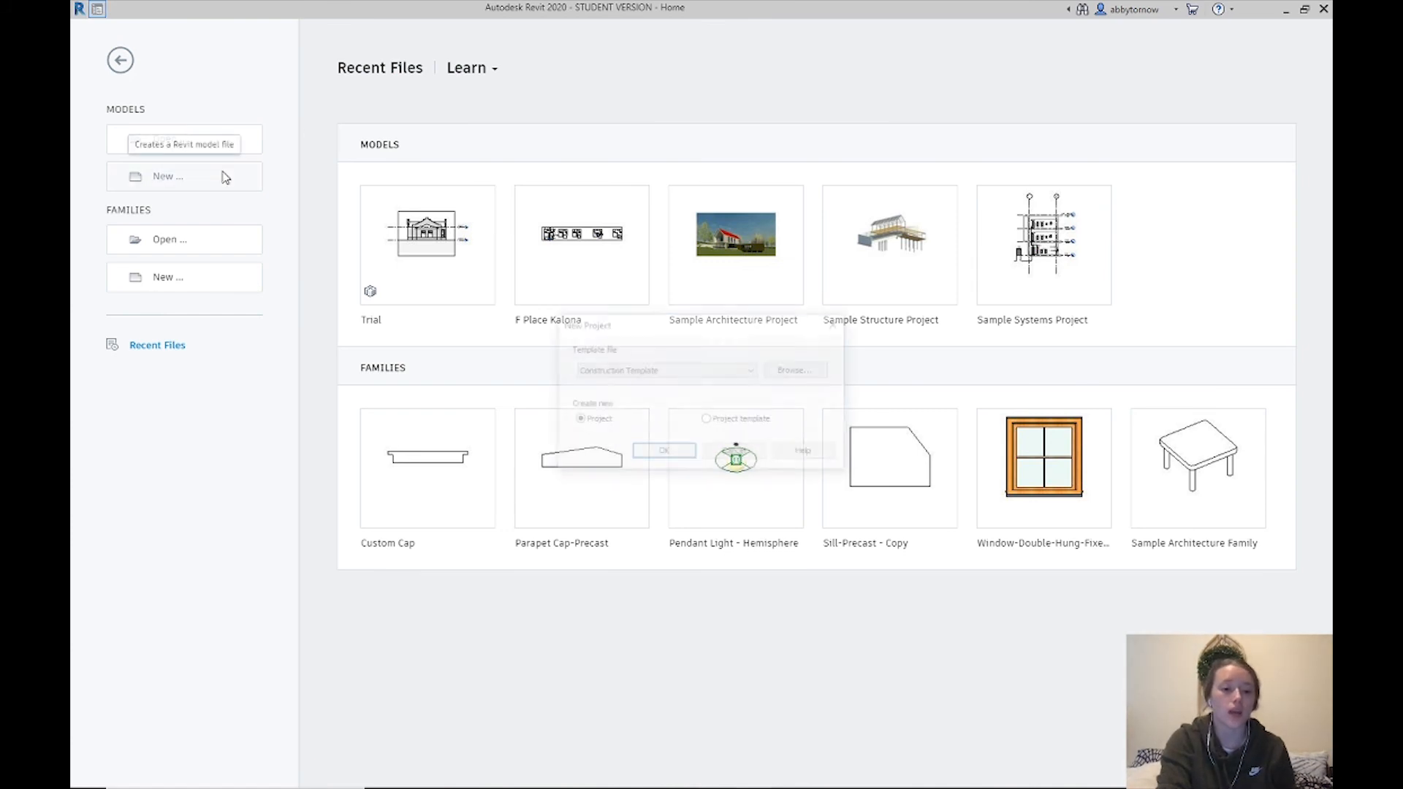
left_click(684, 371)
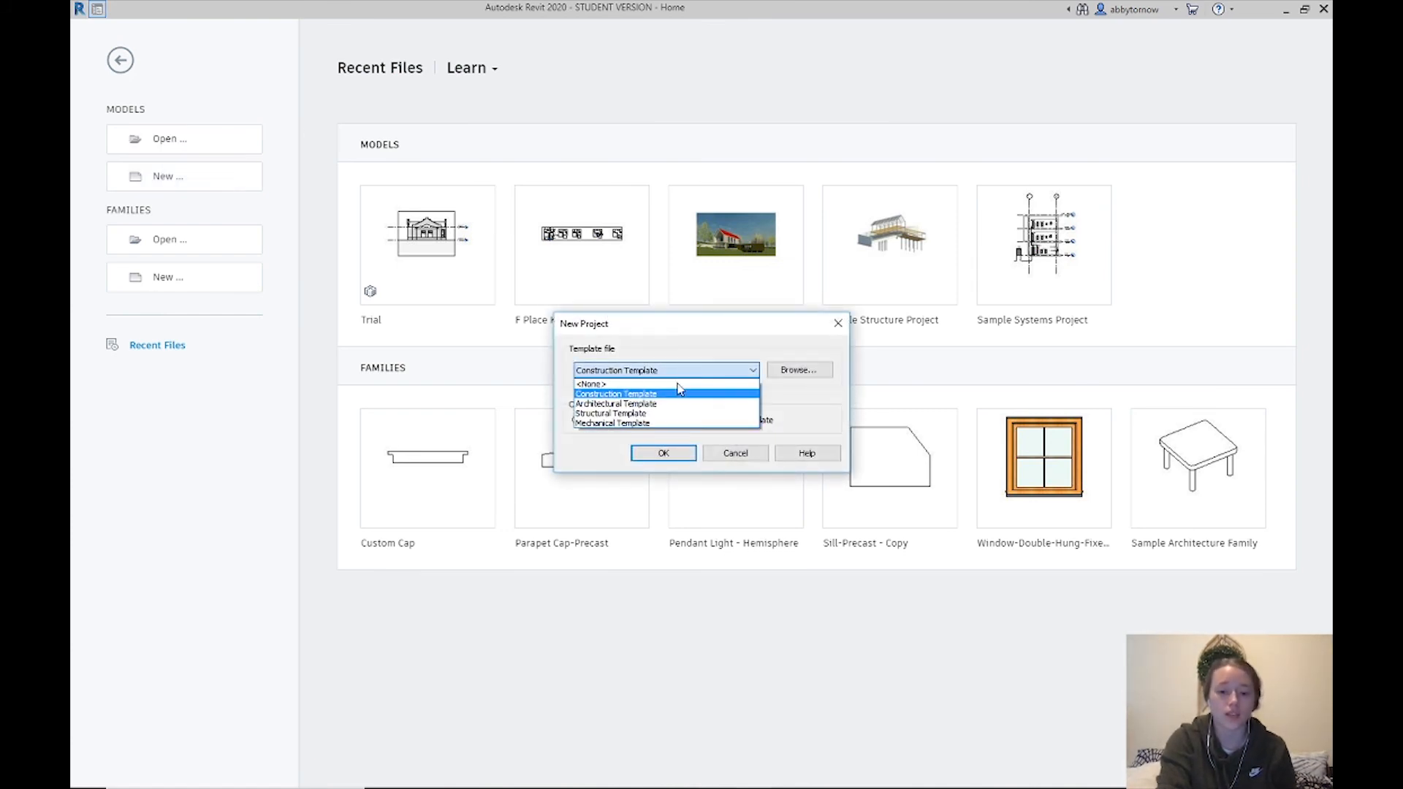
left_click(676, 404)
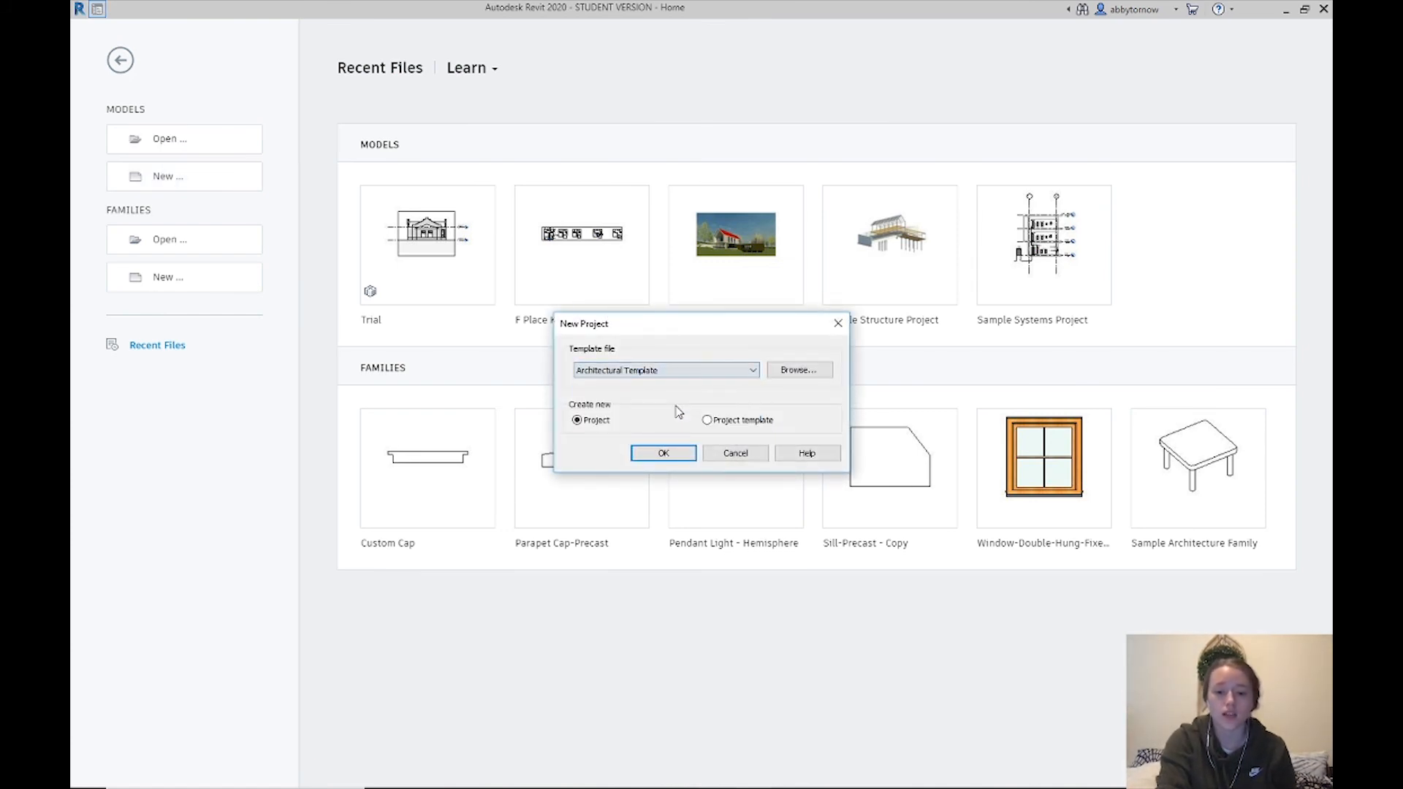
left_click(665, 454)
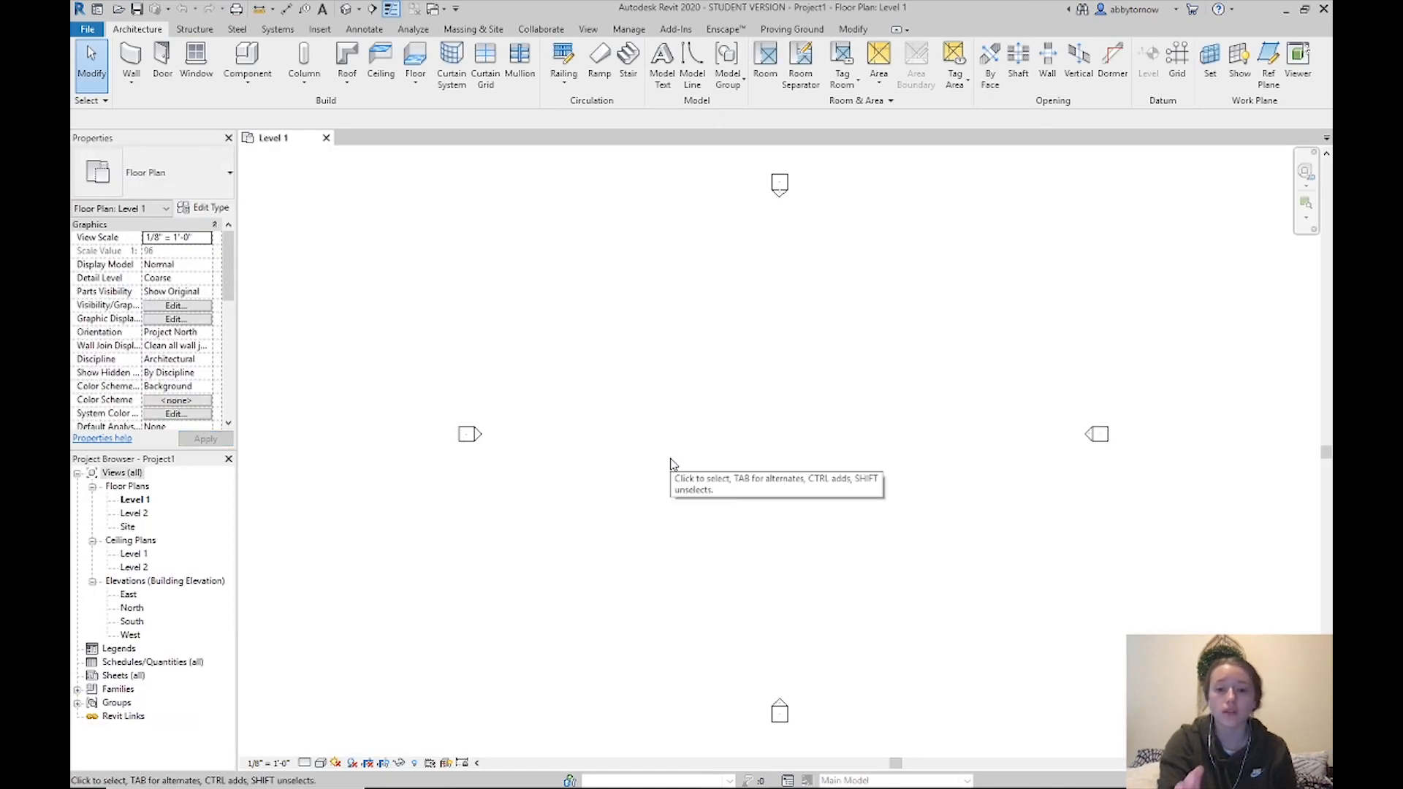
Glance at the Add-Ins tools, then start a wall on the Level 1 plan
left_click(676, 30)
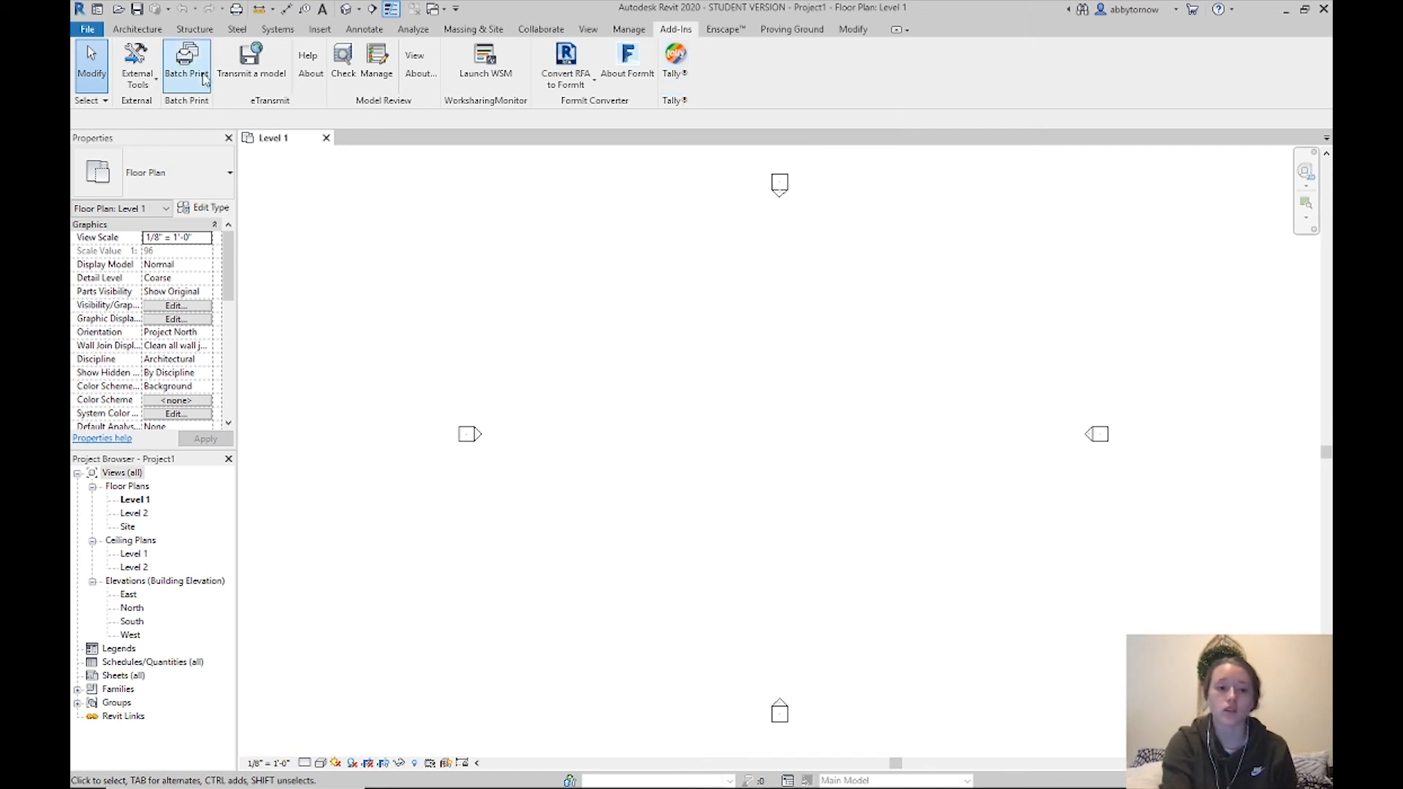
left_click(153, 29)
left_click(128, 62)
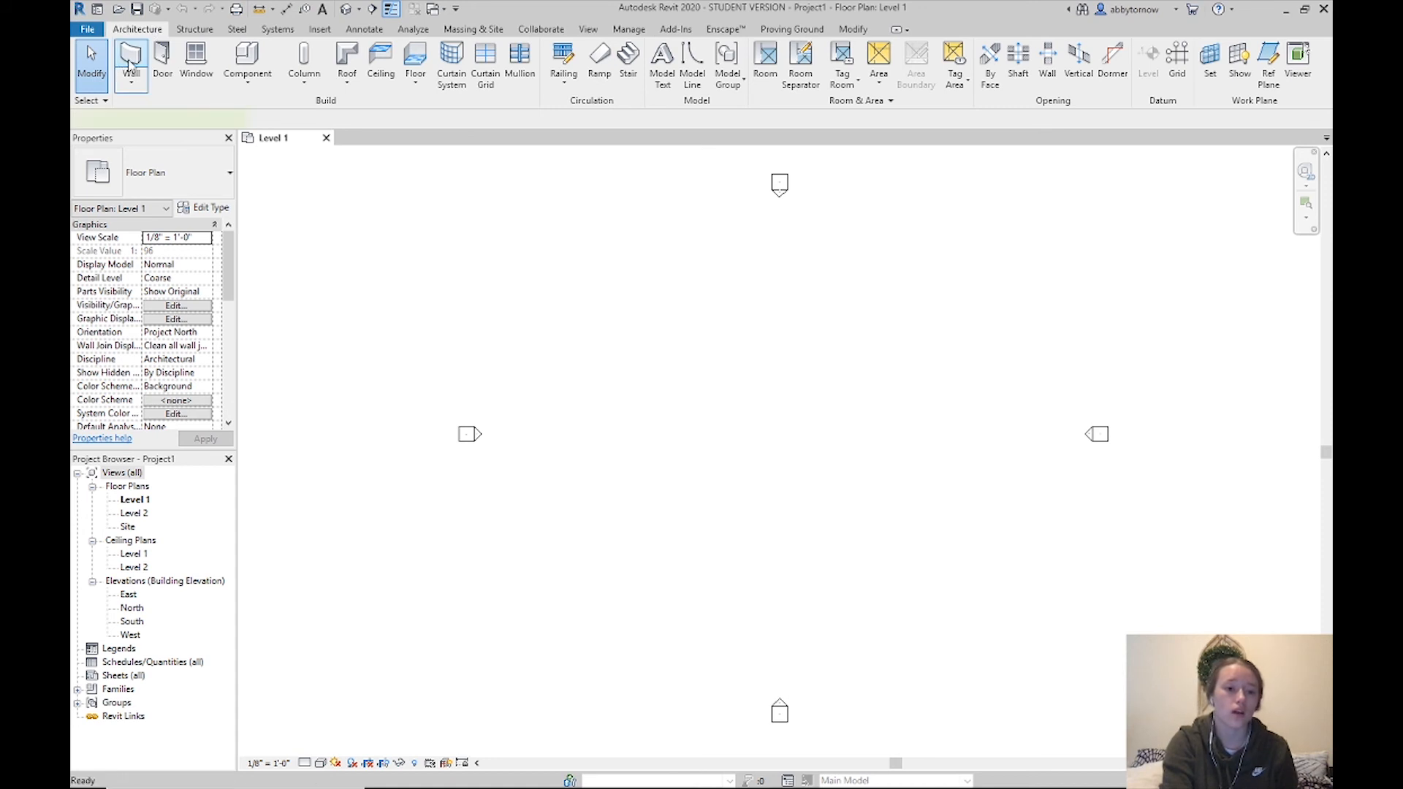
Finish the 28' wall and change its type to Exterior - Brick on Mtl. Stud
left_click(832, 443)
key("Escape")
key("Escape")
left_click(822, 444)
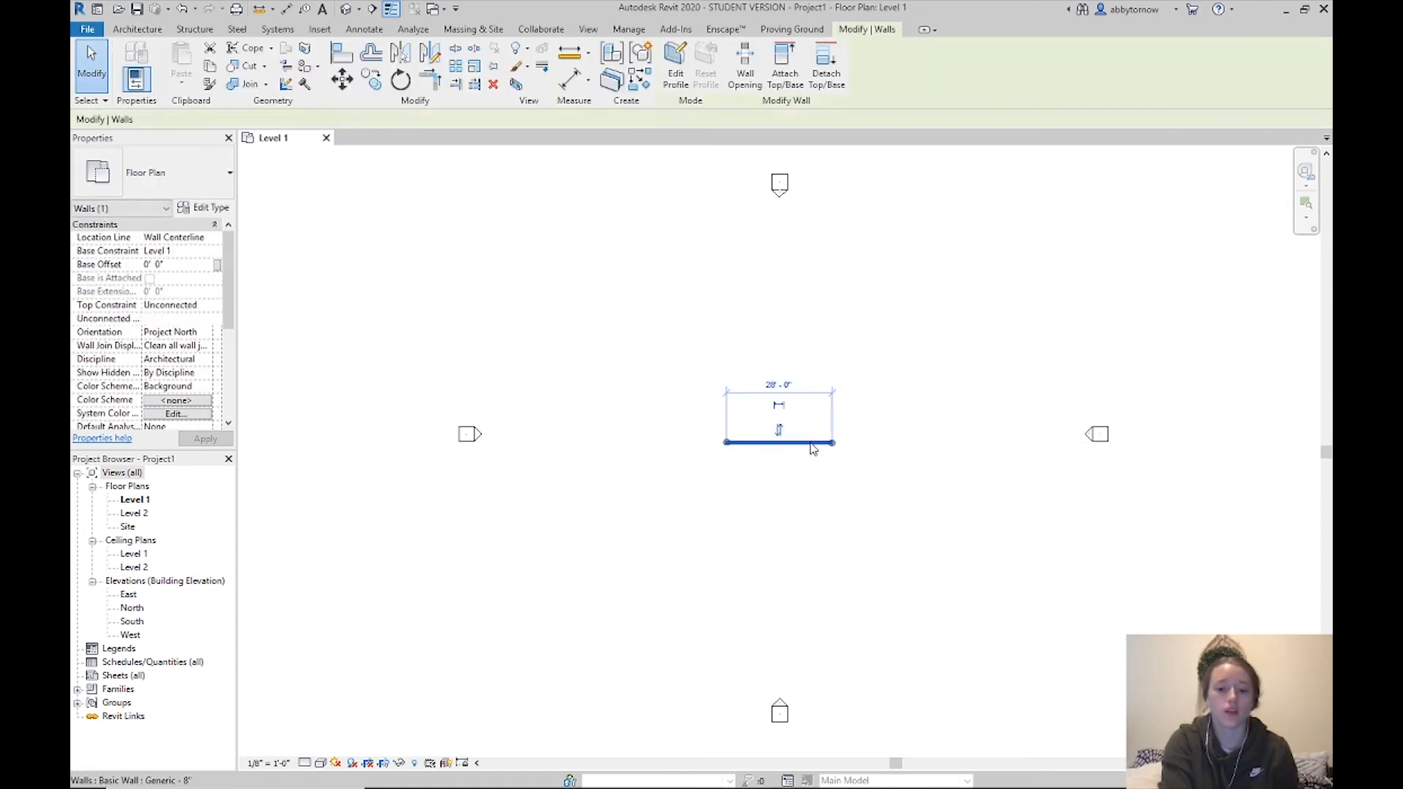
left_click(203, 176)
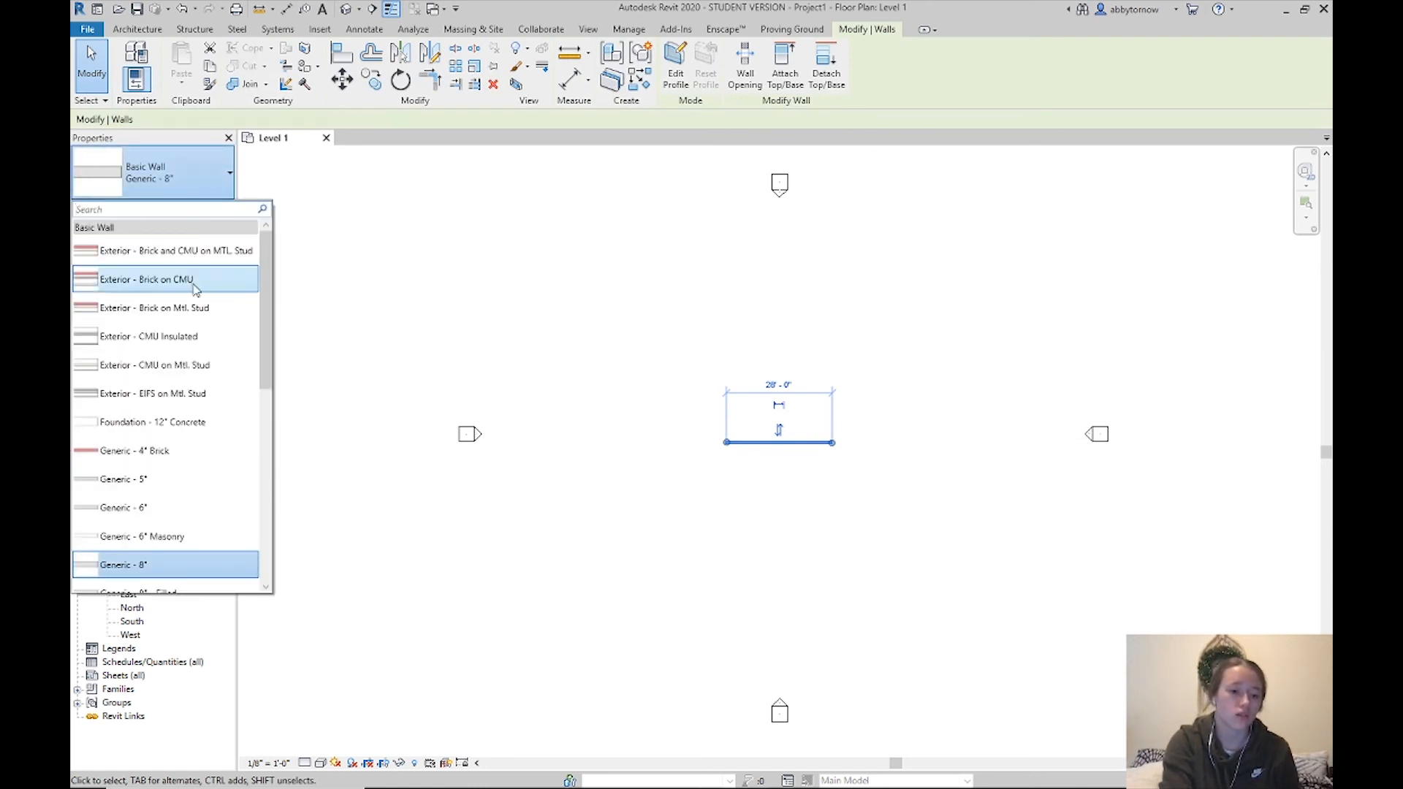
left_click(185, 316)
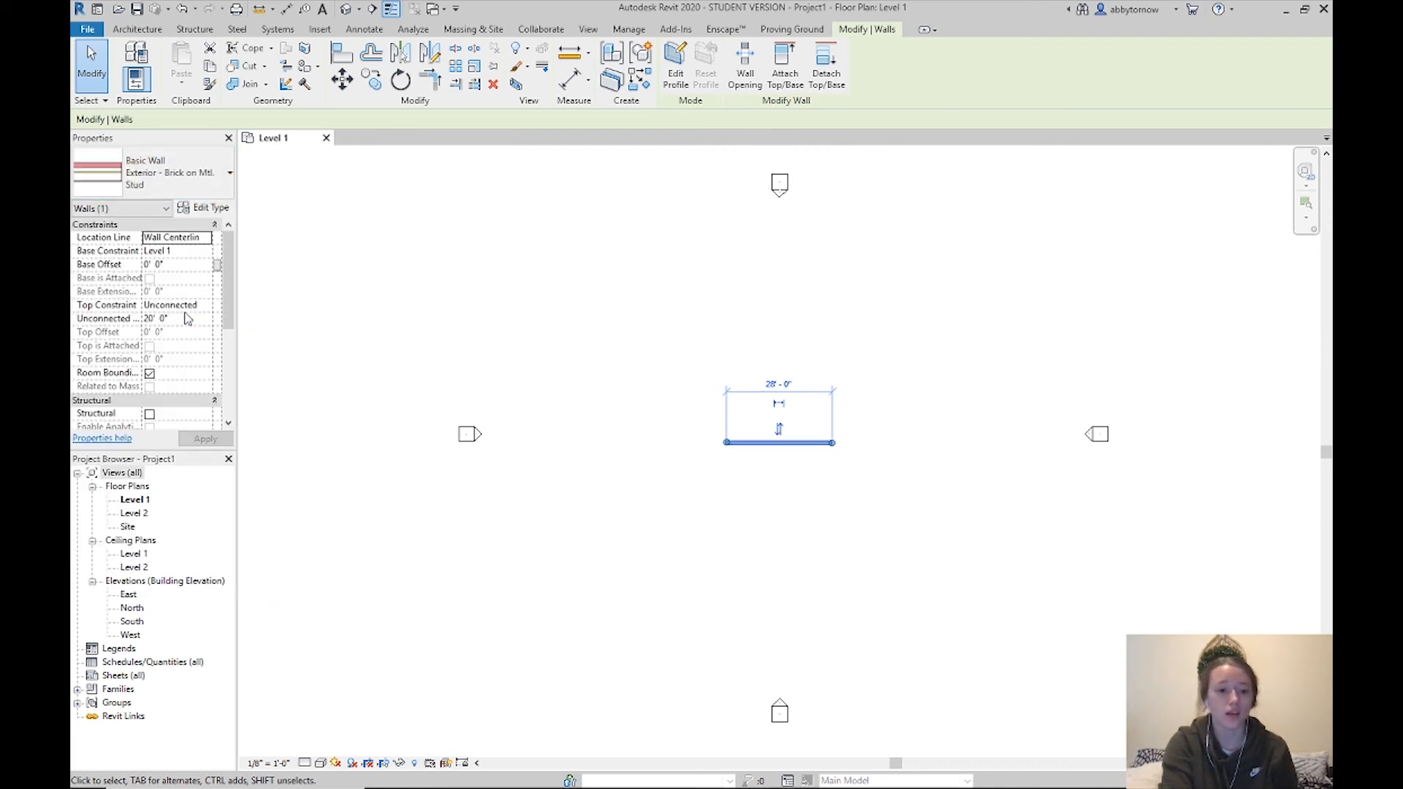
Review the Exterior - Brick on Mtl. Stud wall type's layer structure without changes
left_click(198, 208)
left_click(788, 266)
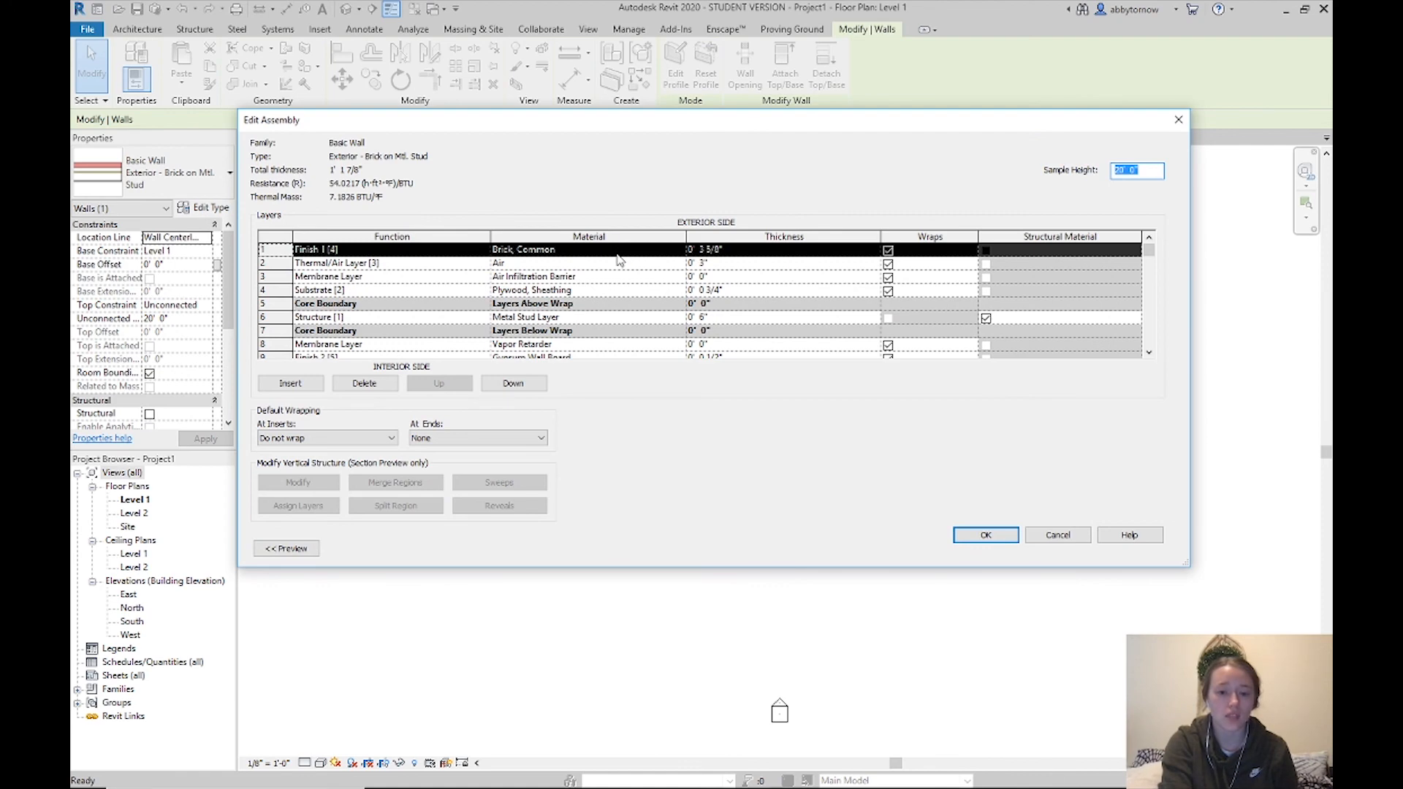
left_click(983, 537)
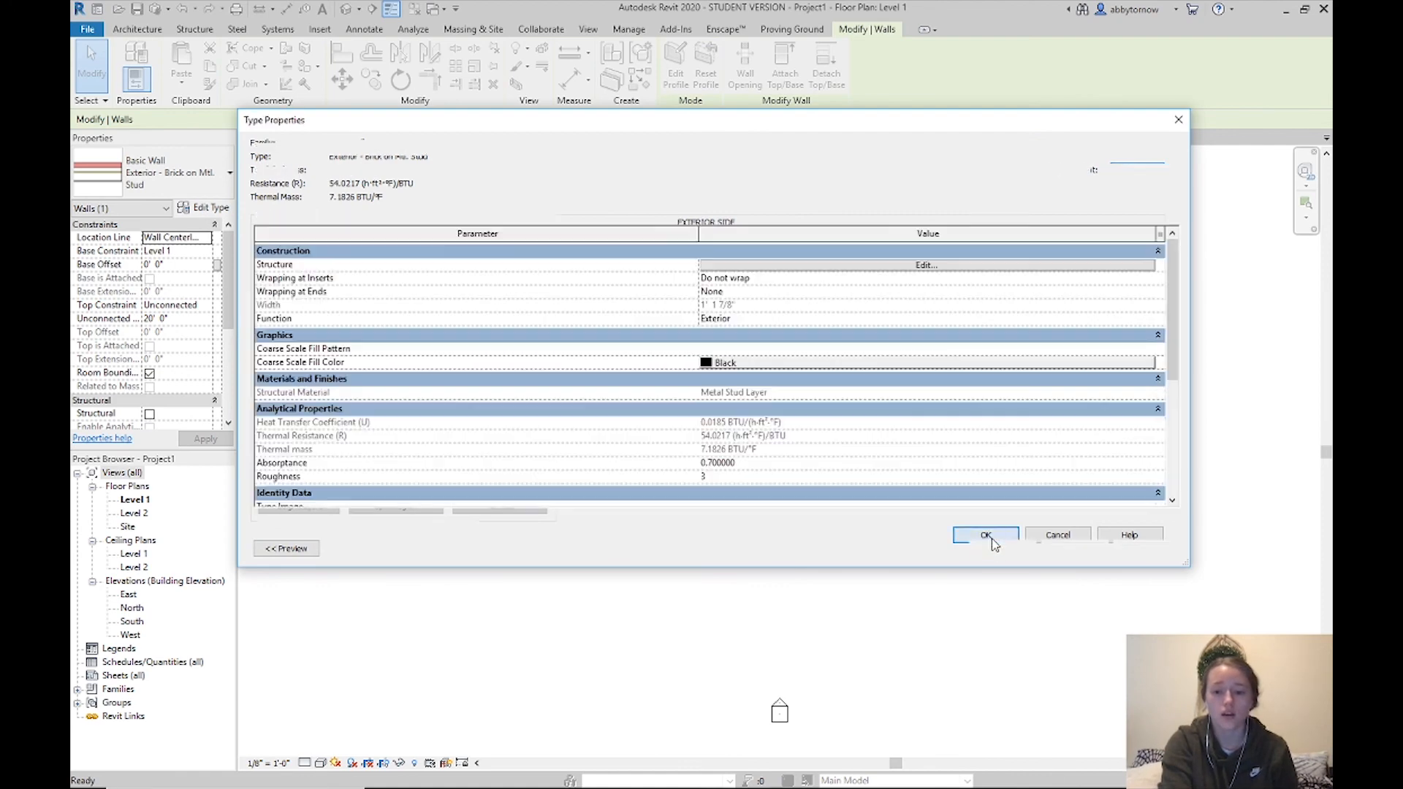
left_click(1008, 553)
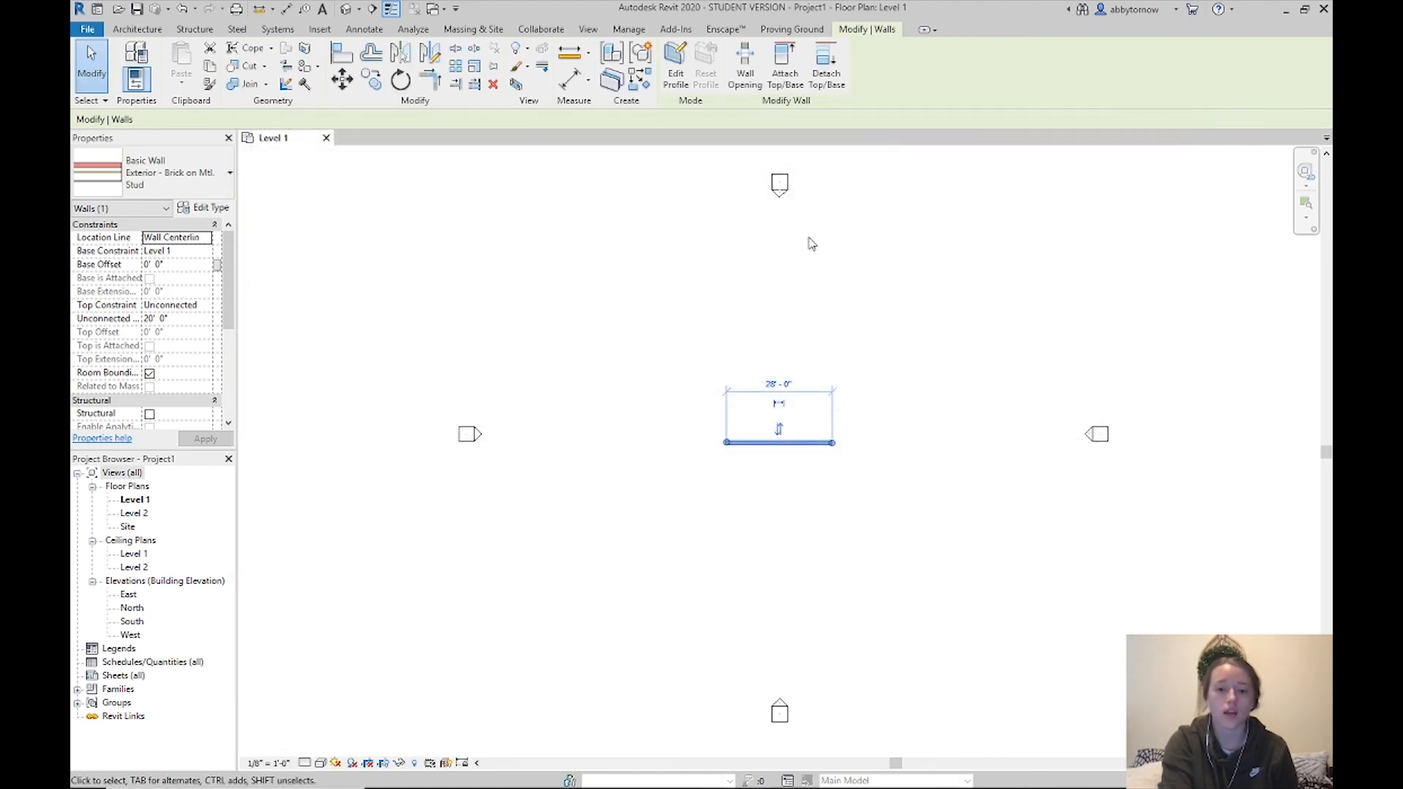
left_click(676, 29)
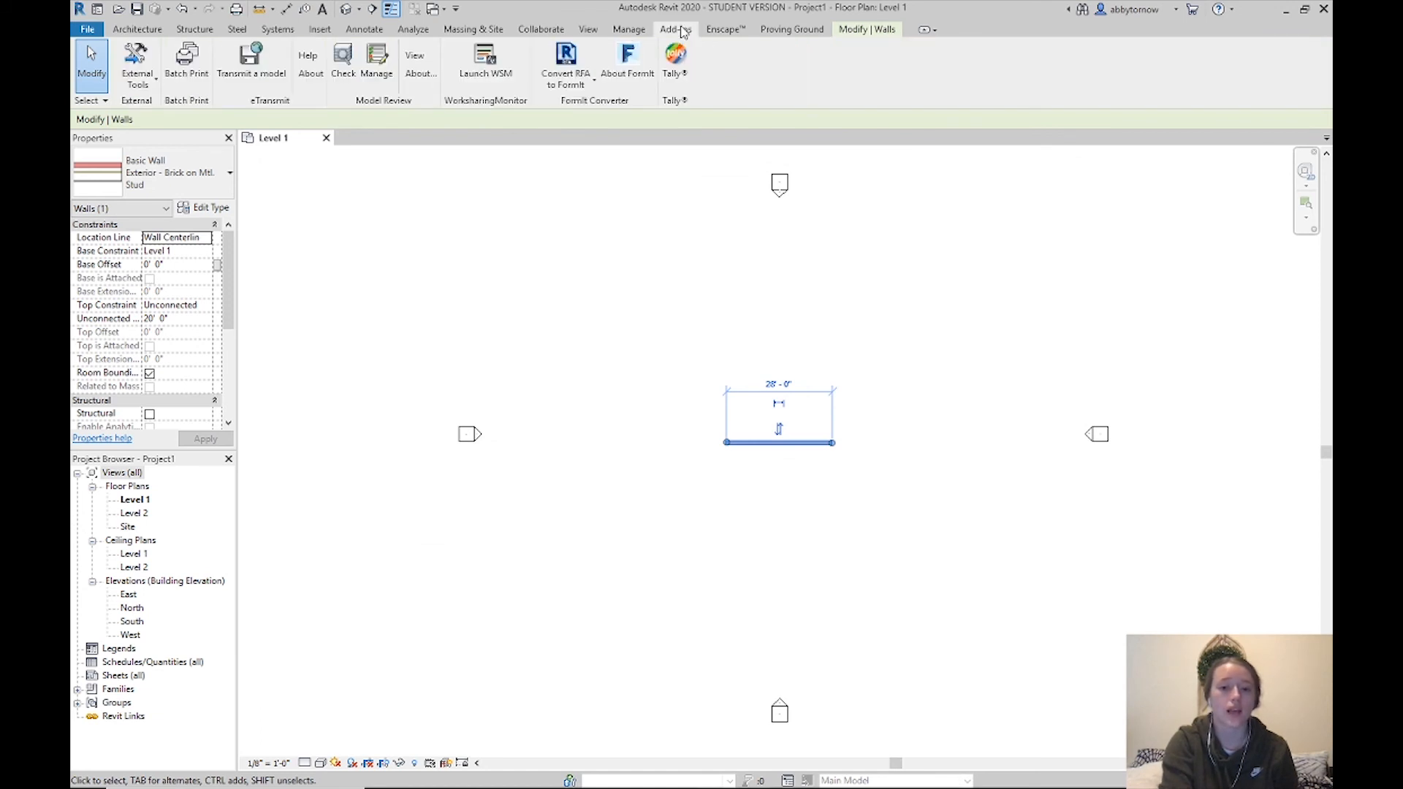
Launch Tally from Add-Ins and pick Full Building Study as the study type
left_click(669, 73)
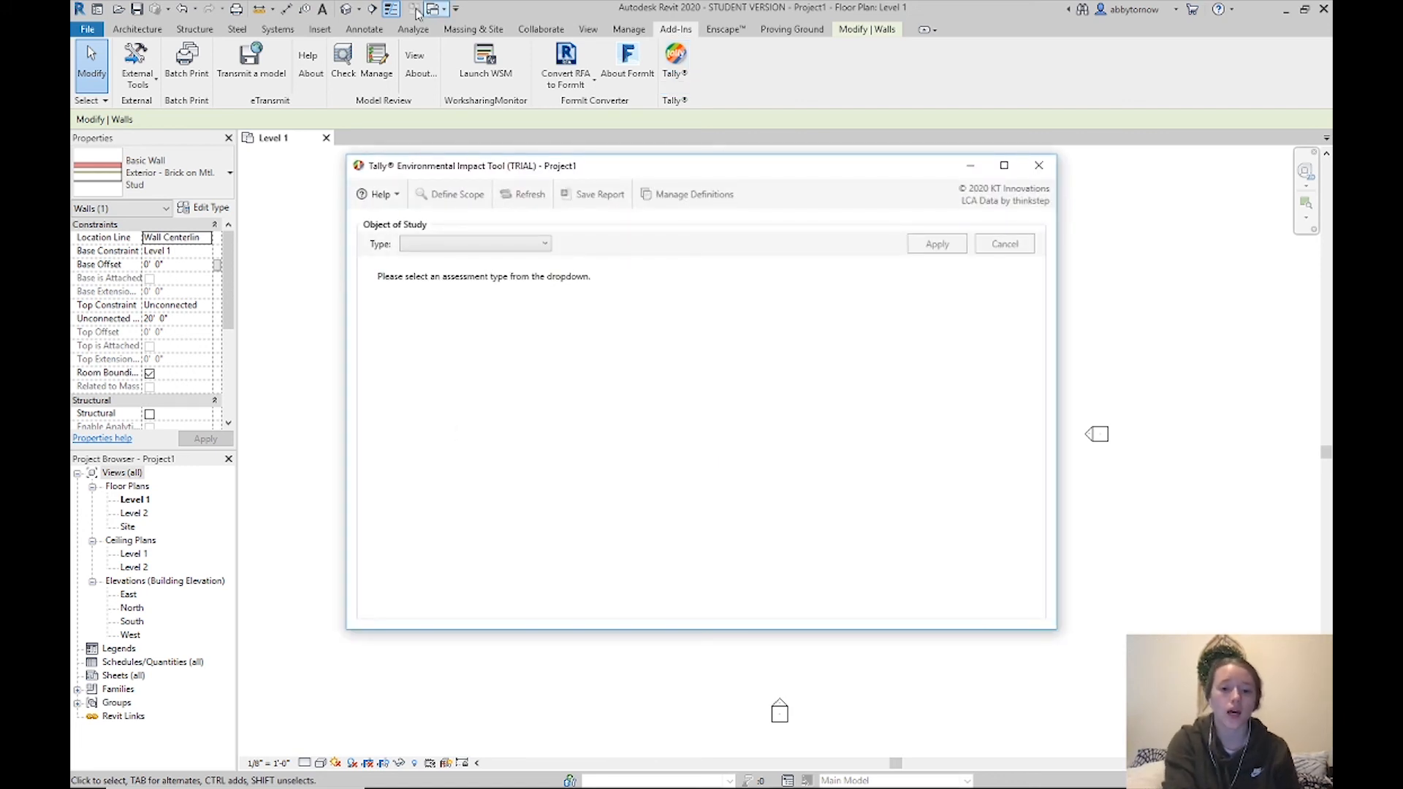
left_click(428, 247)
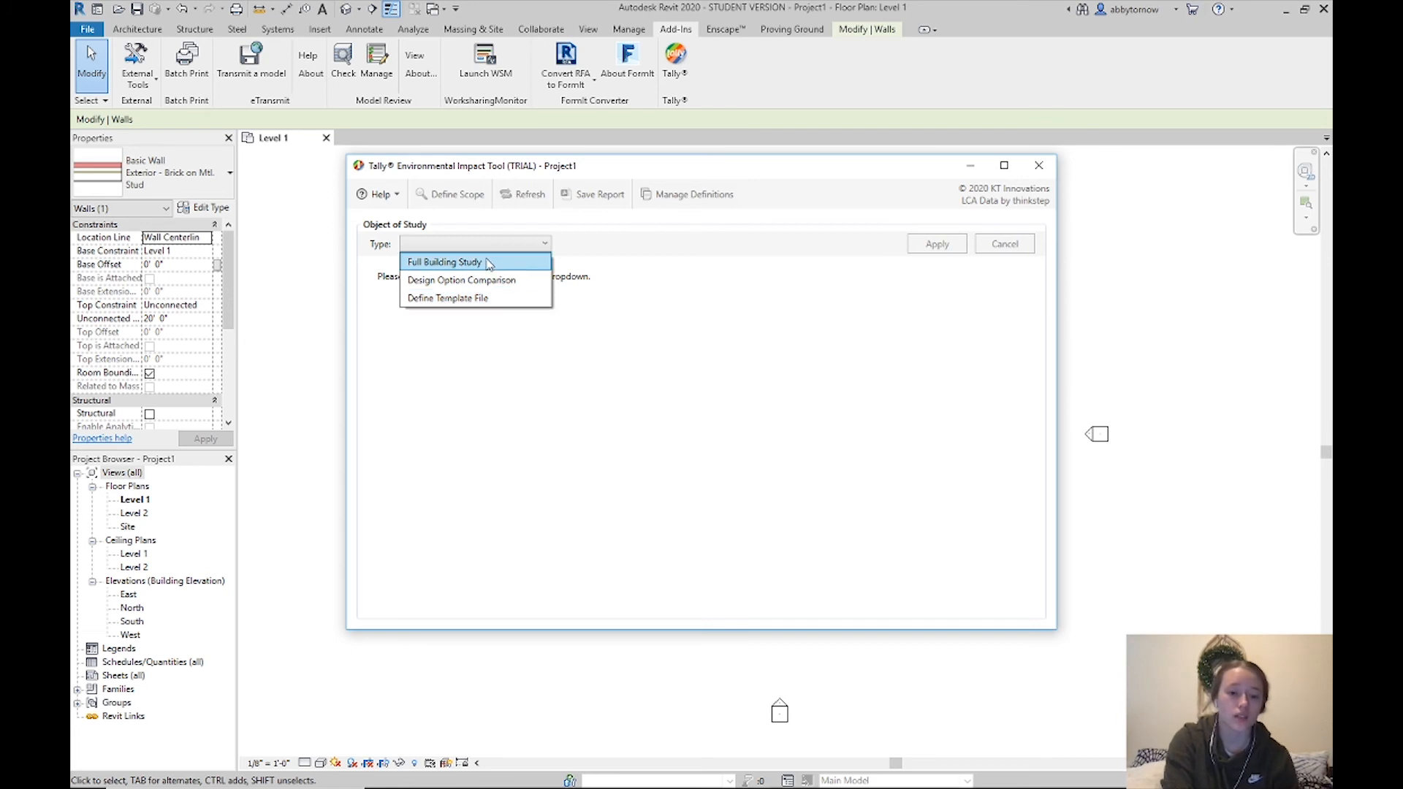
left_click(488, 263)
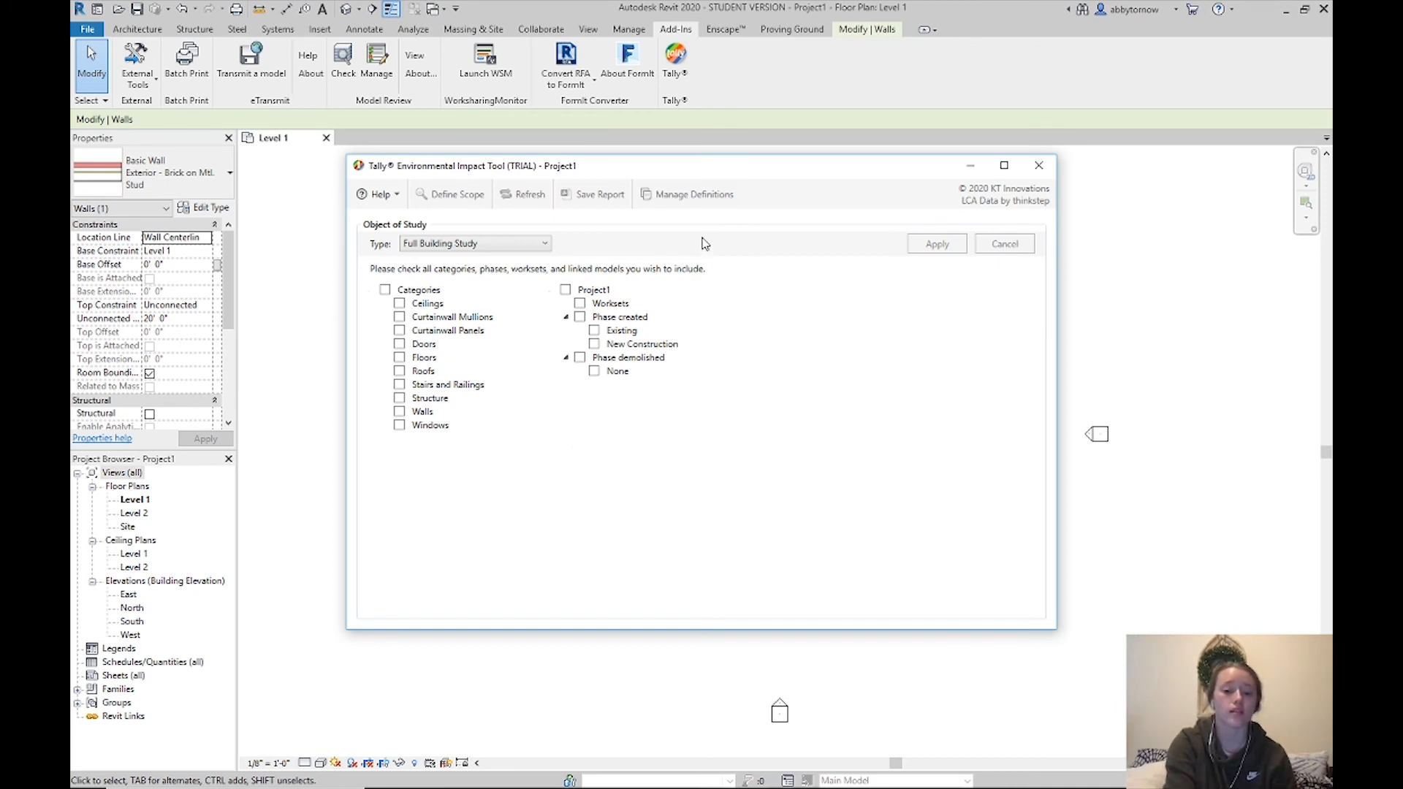
Keep only Walls as the category, include all phases, and apply the study
left_click(385, 291)
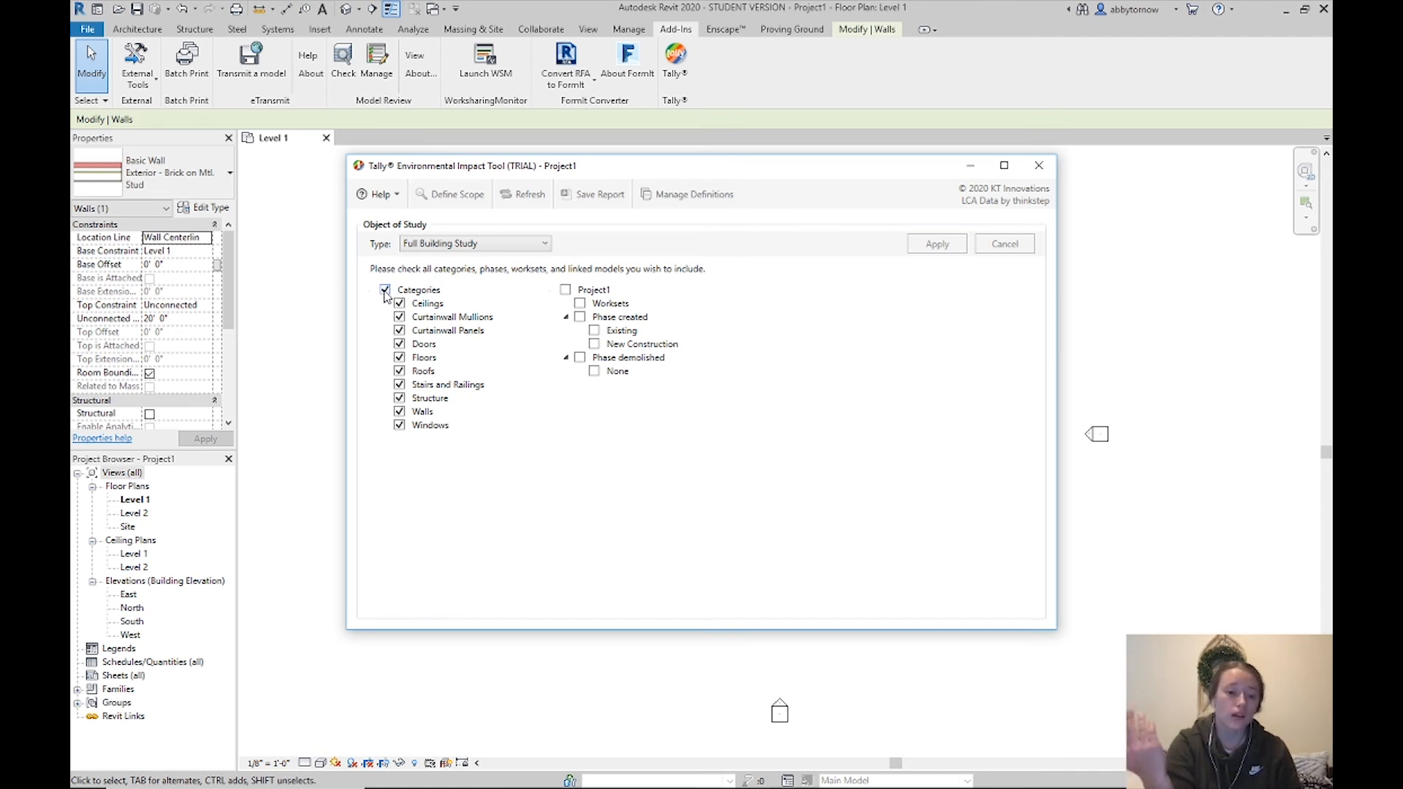
left_click(385, 291)
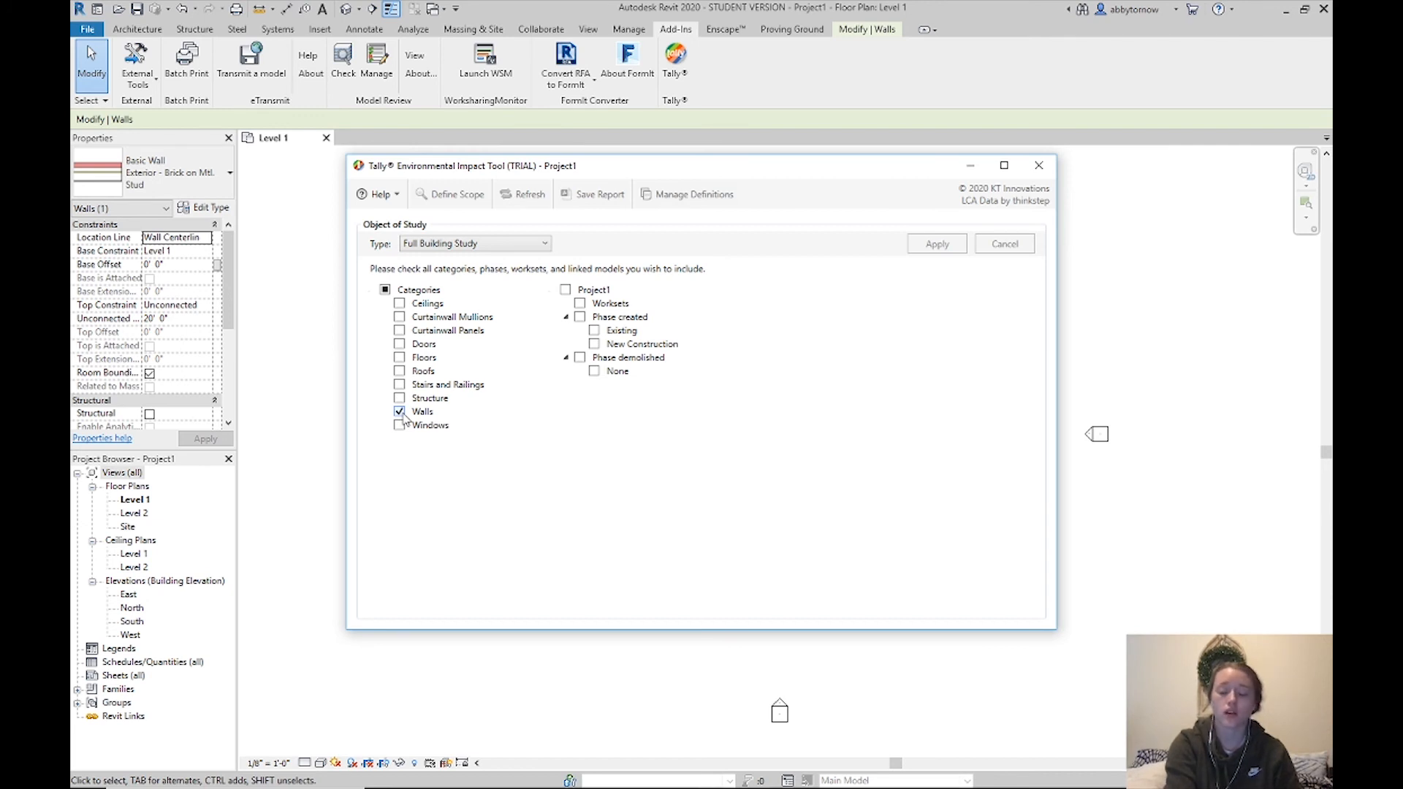
left_click(567, 290)
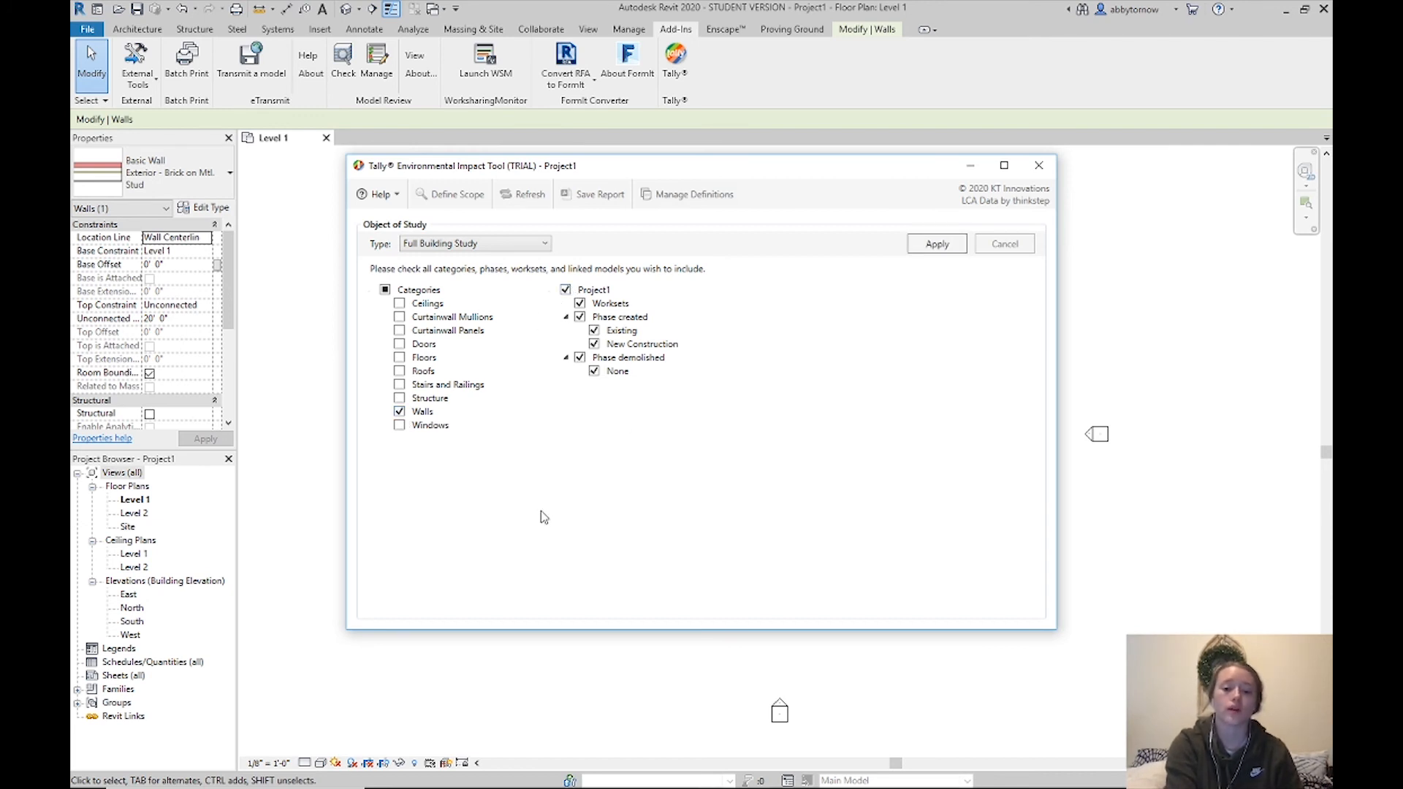
left_click(938, 245)
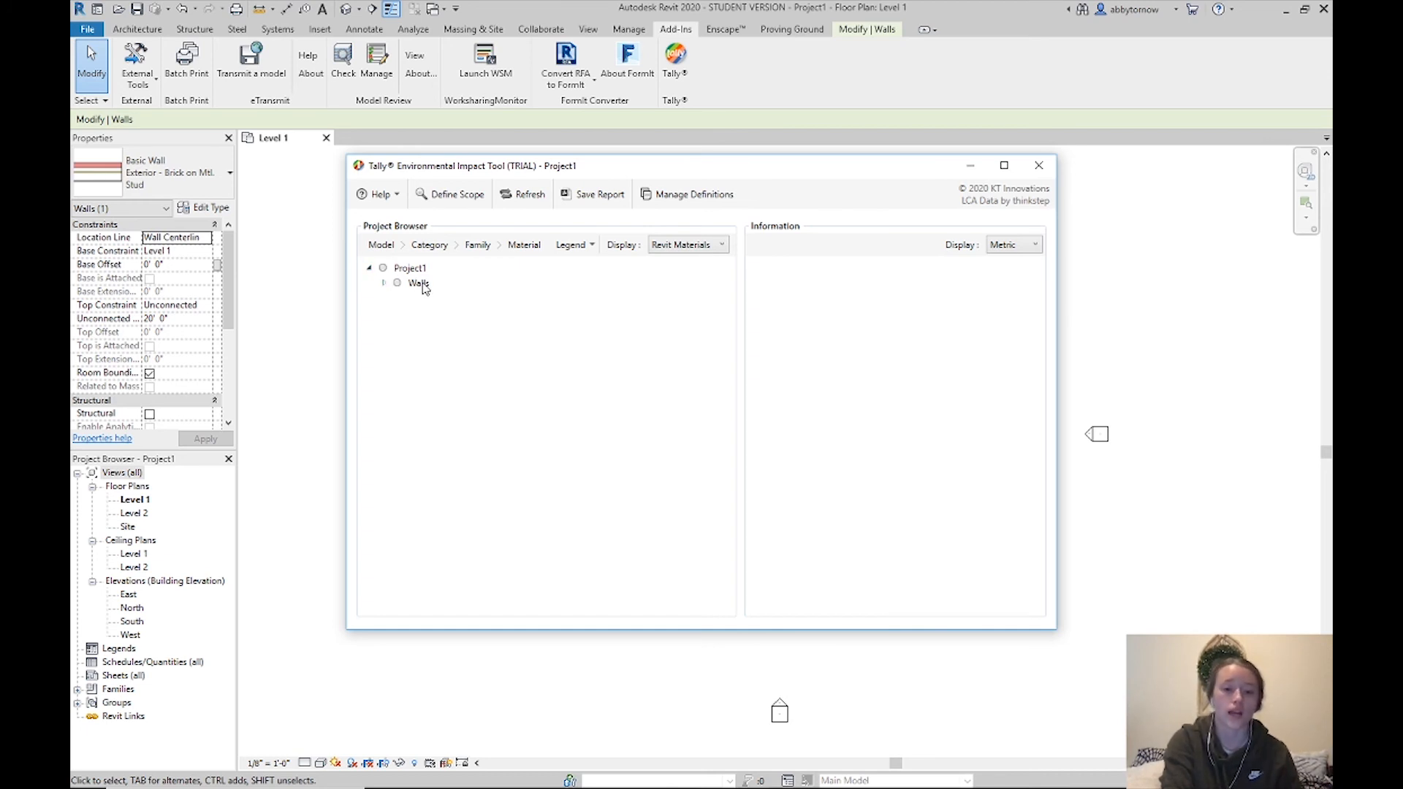
Expand Walls to the Exterior - Brick on Mtl. Stud type and display quantities in Imperial
left_click(383, 285)
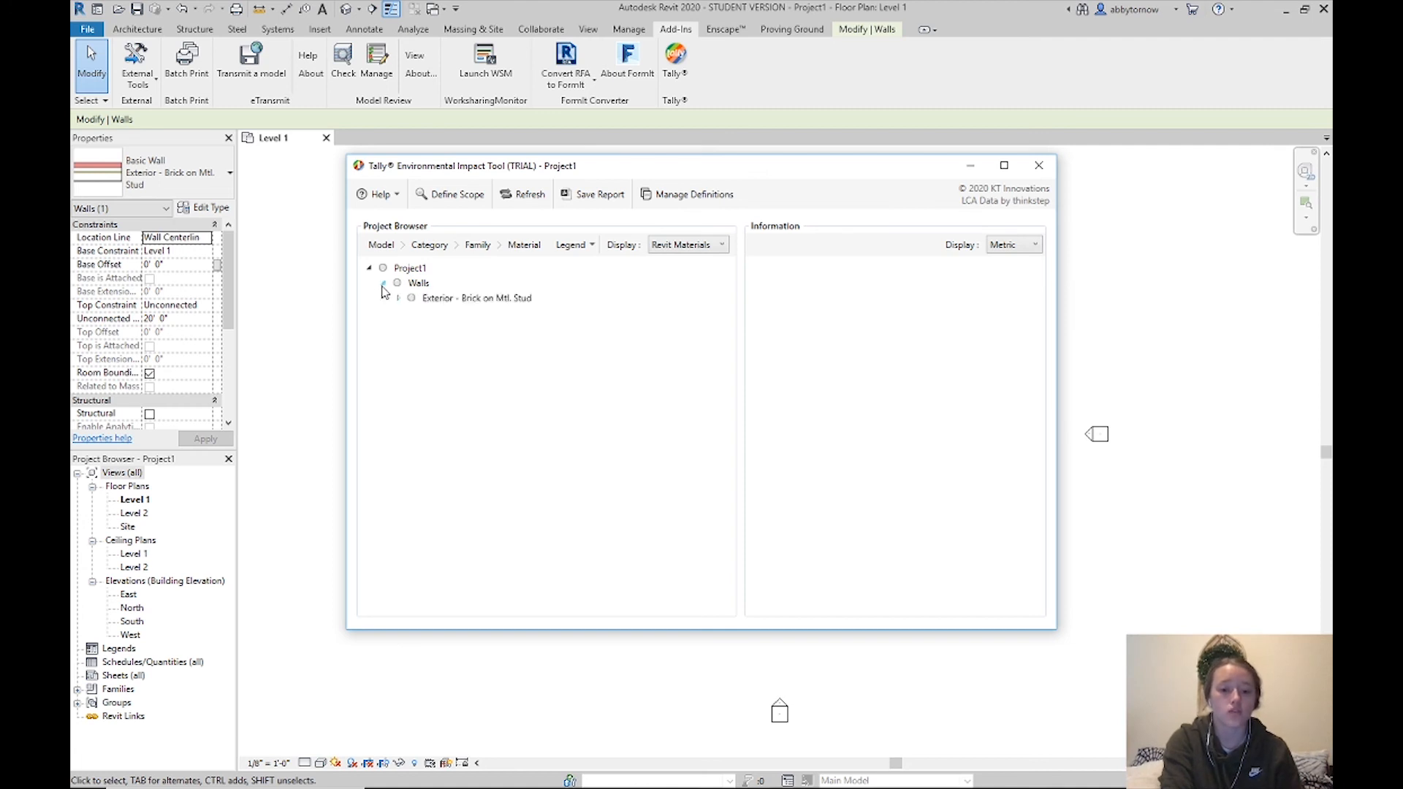
left_click(445, 300)
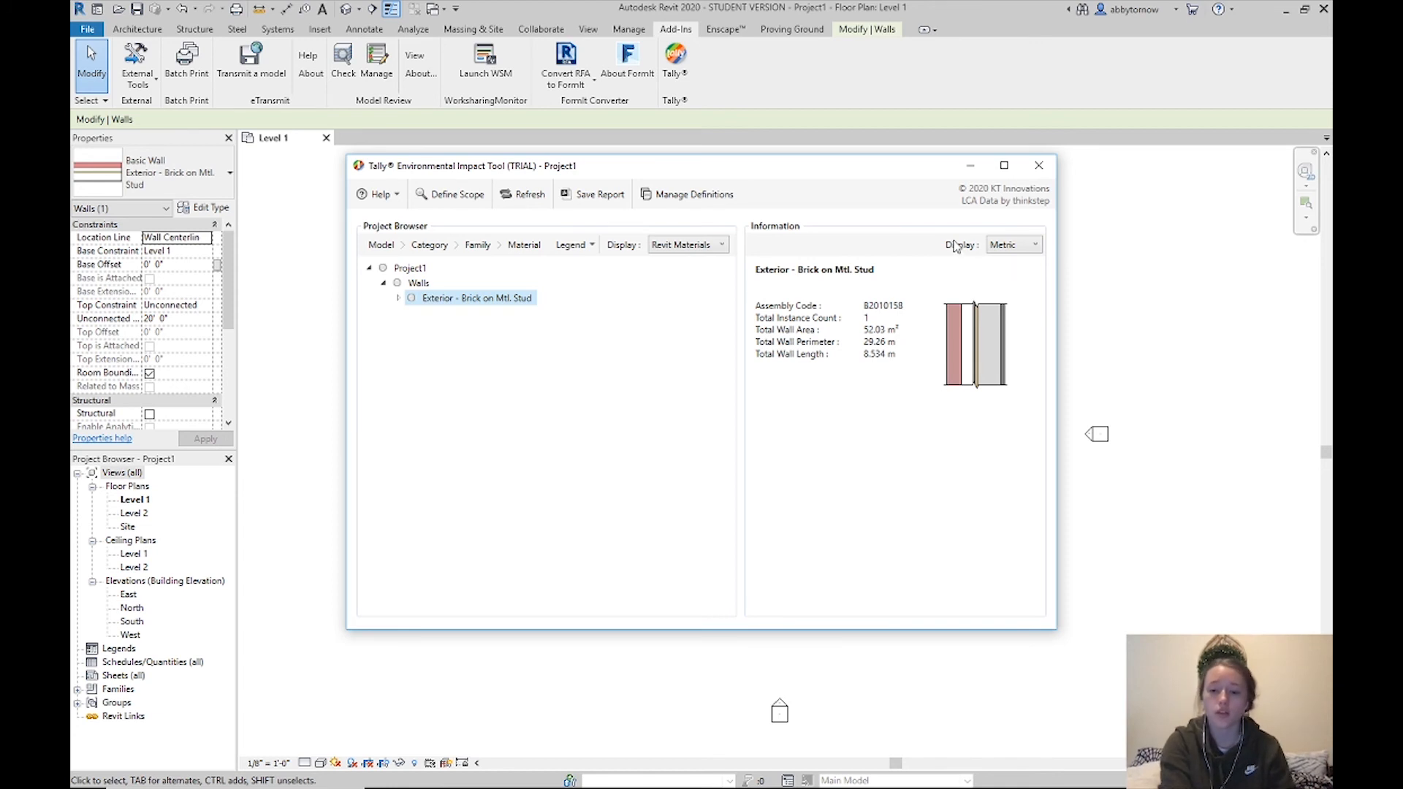
left_click(1005, 248)
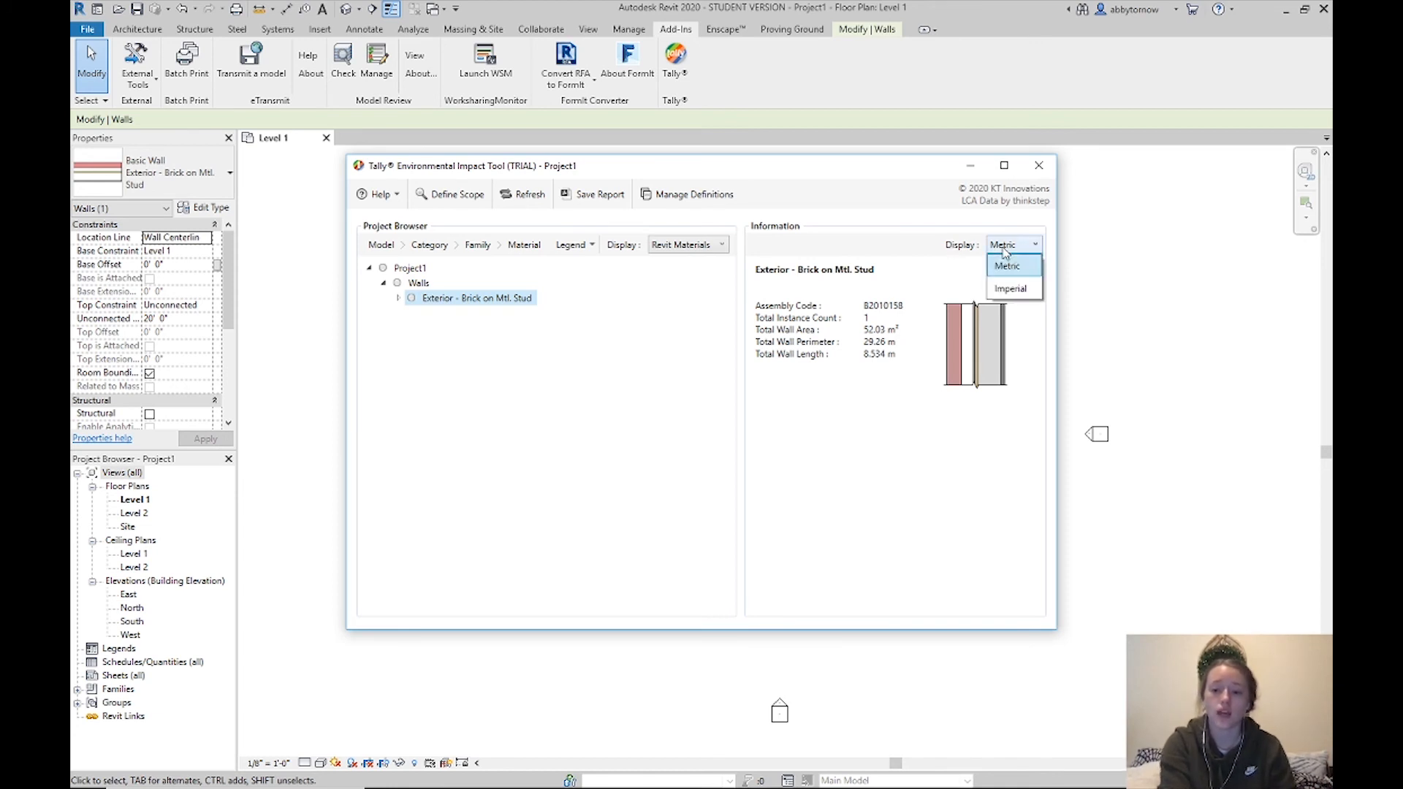
left_click(1012, 288)
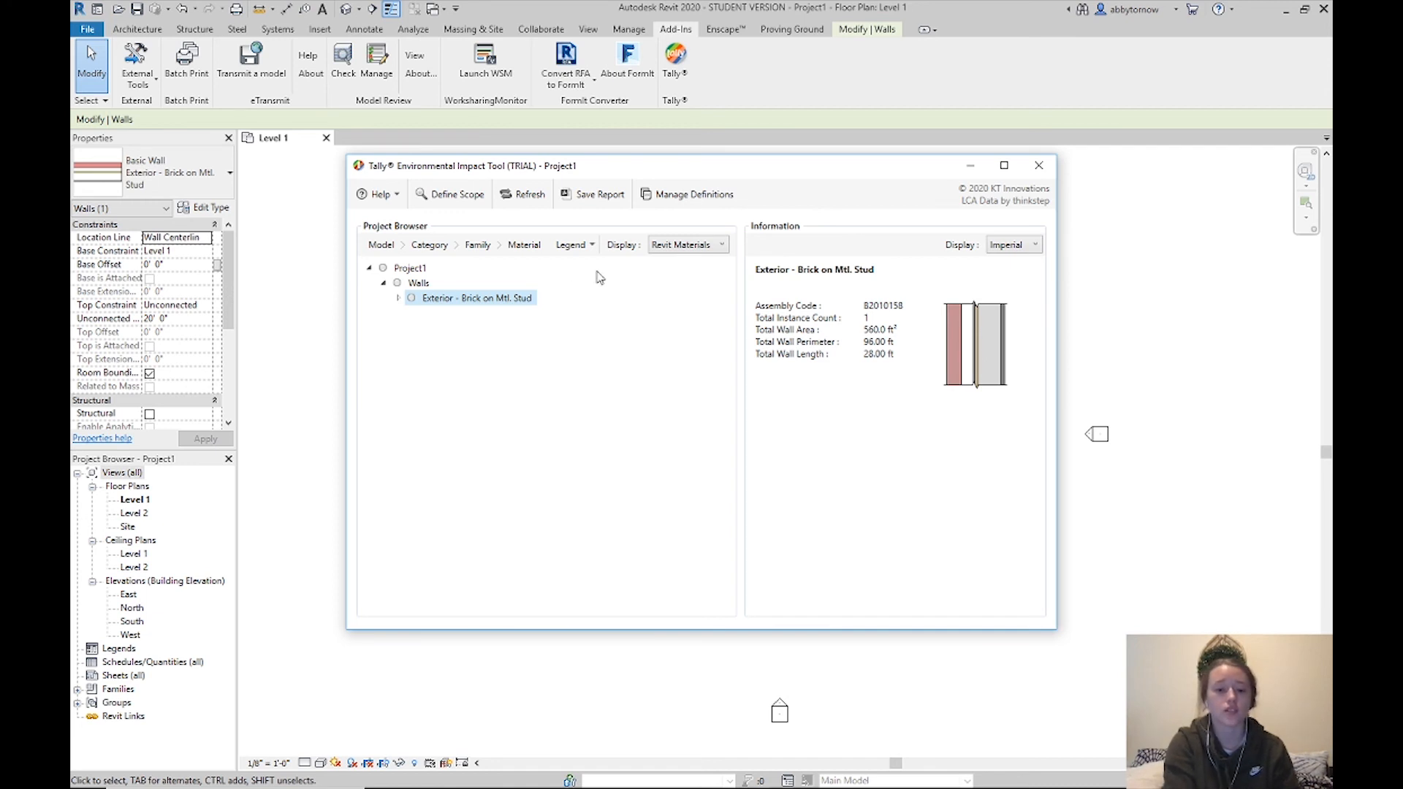
Review each layer: Brick, Air, barrier, Plywood, Metal Stud, Vapor Retarder, Gypsum Wall Board
left_click(398, 300)
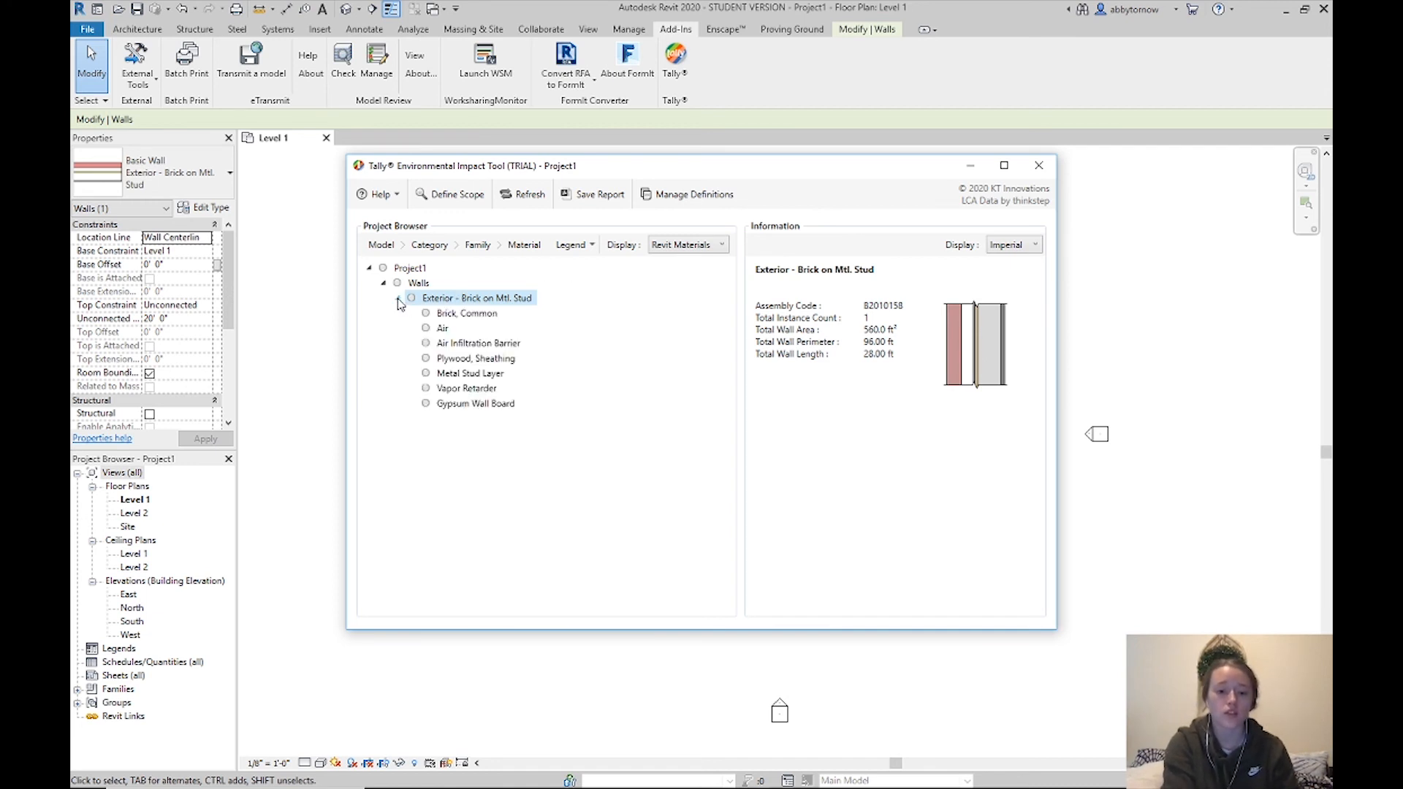
left_click(448, 317)
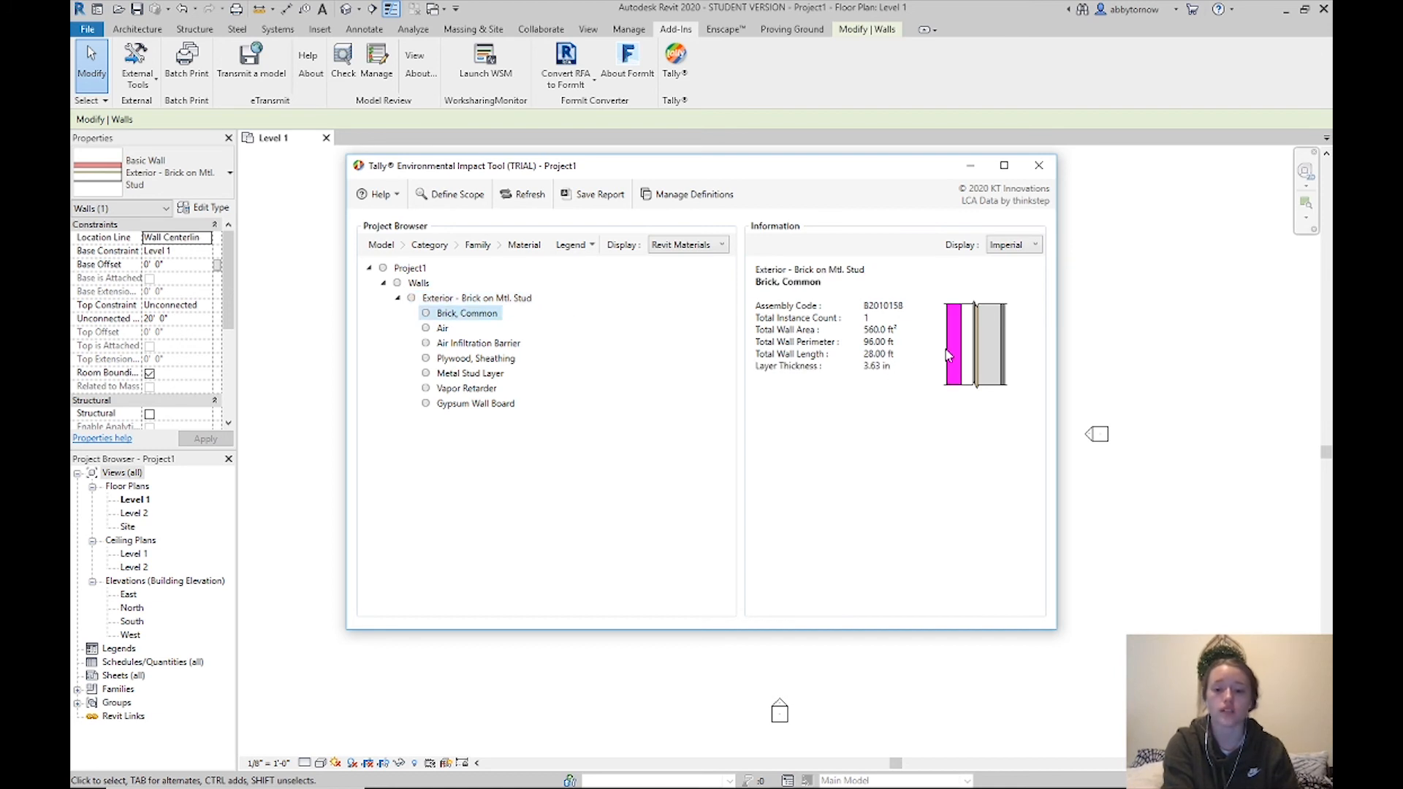
left_click(441, 331)
left_click(465, 345)
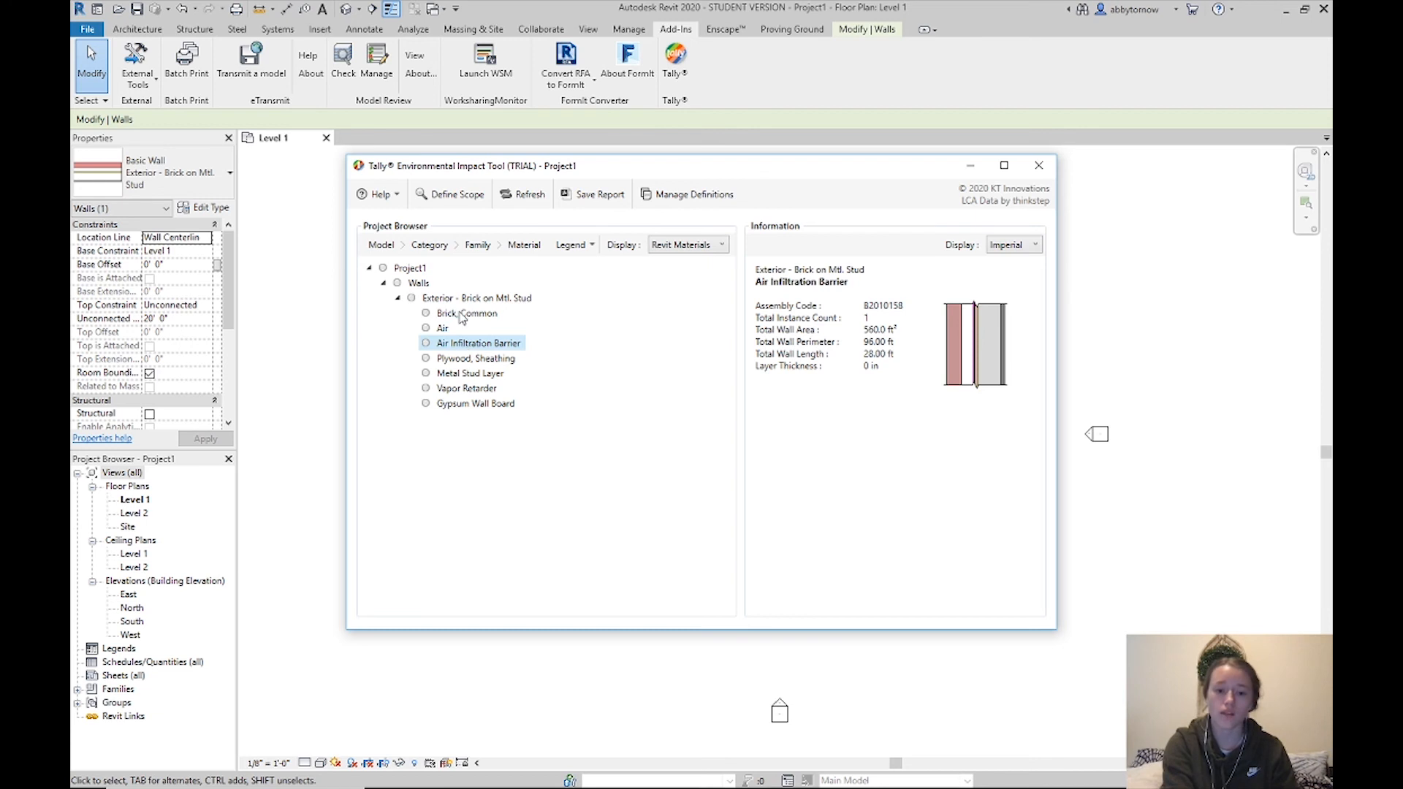
left_click(462, 316)
left_click(444, 329)
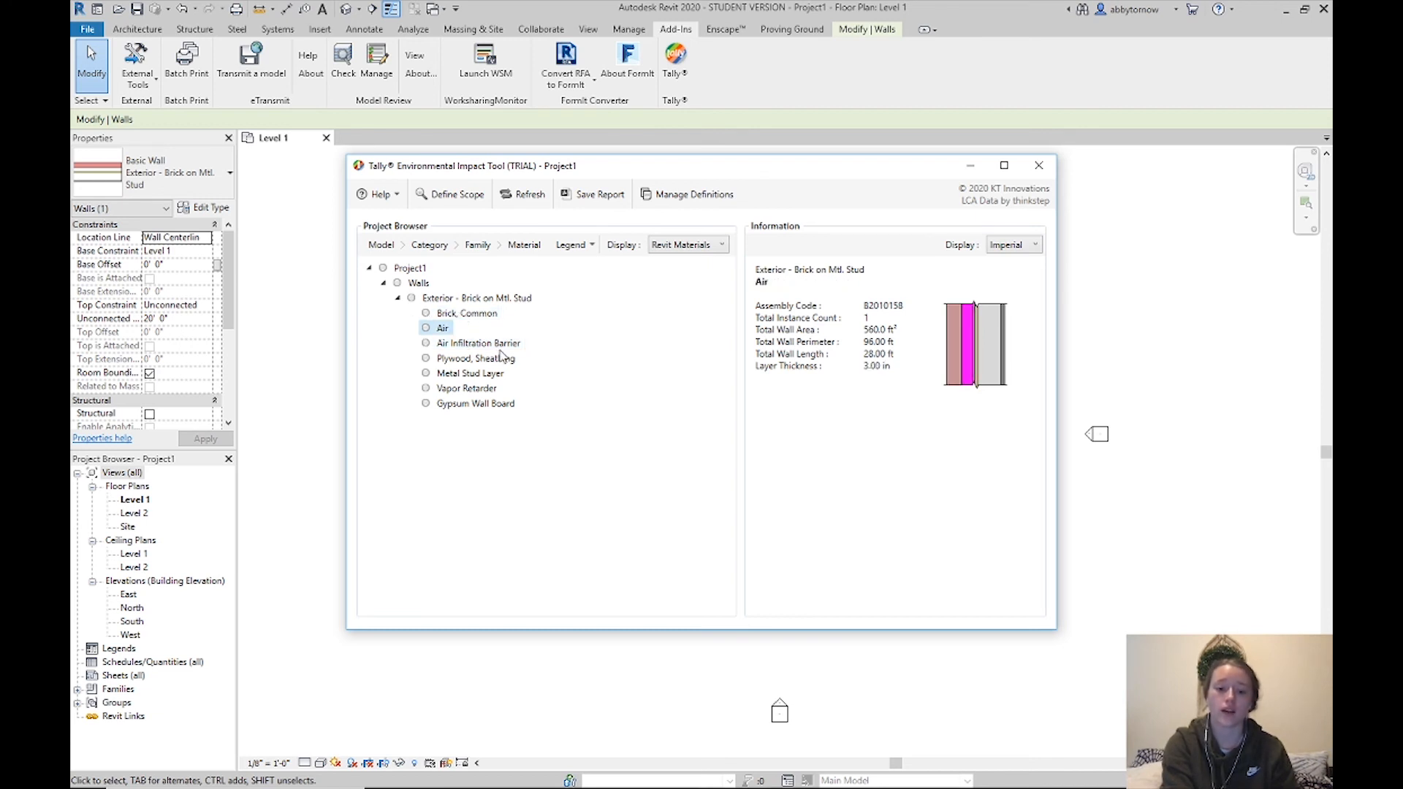
left_click(481, 364)
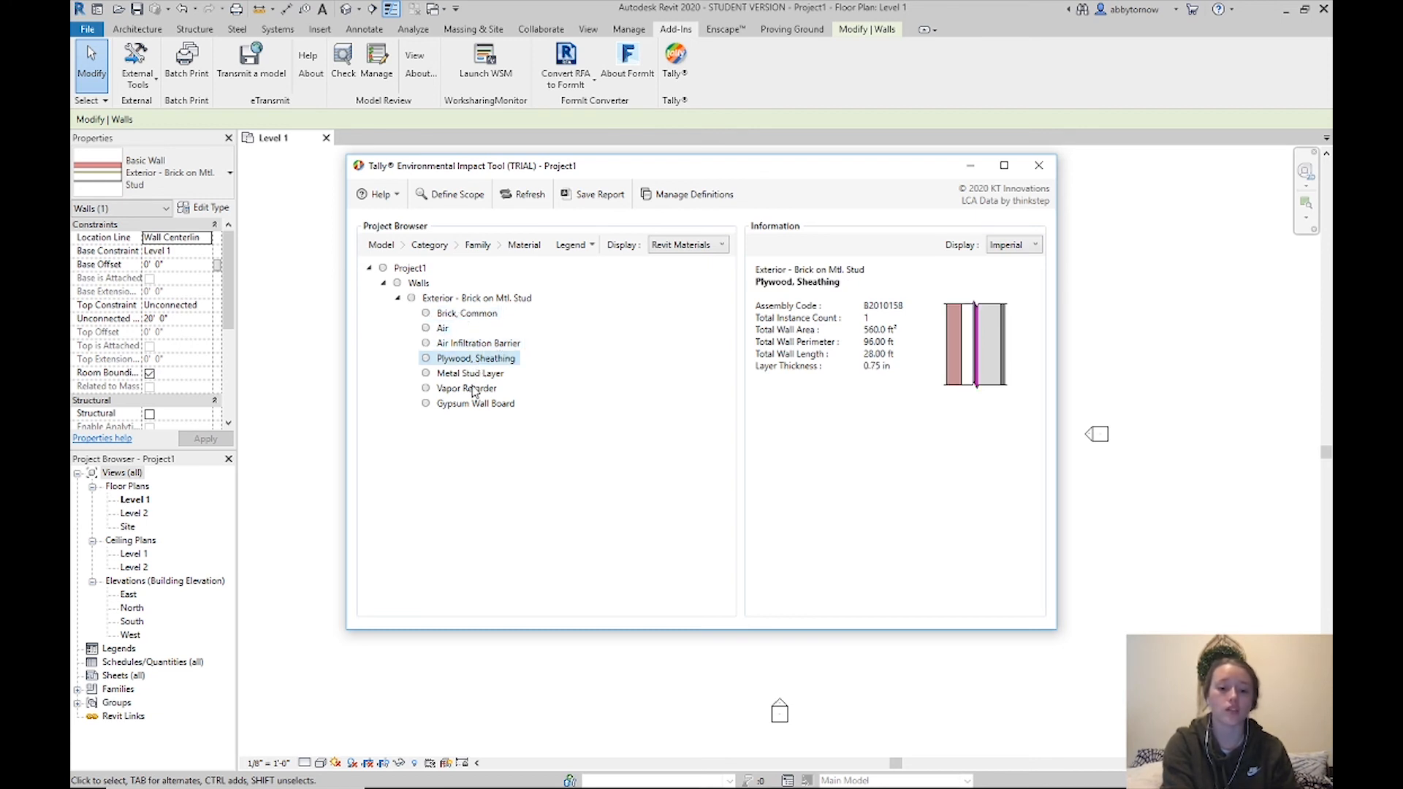
left_click(475, 375)
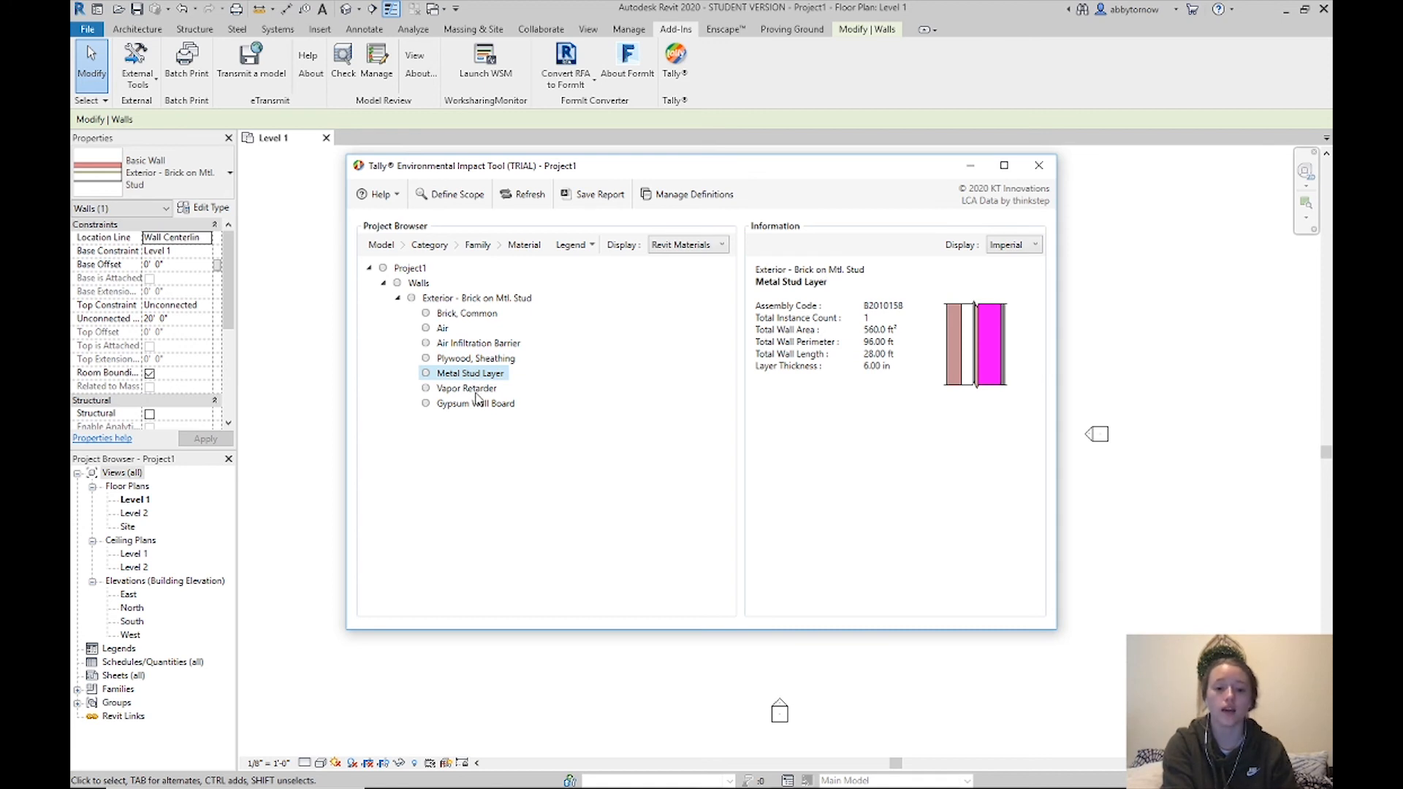
left_click(476, 394)
left_click(482, 410)
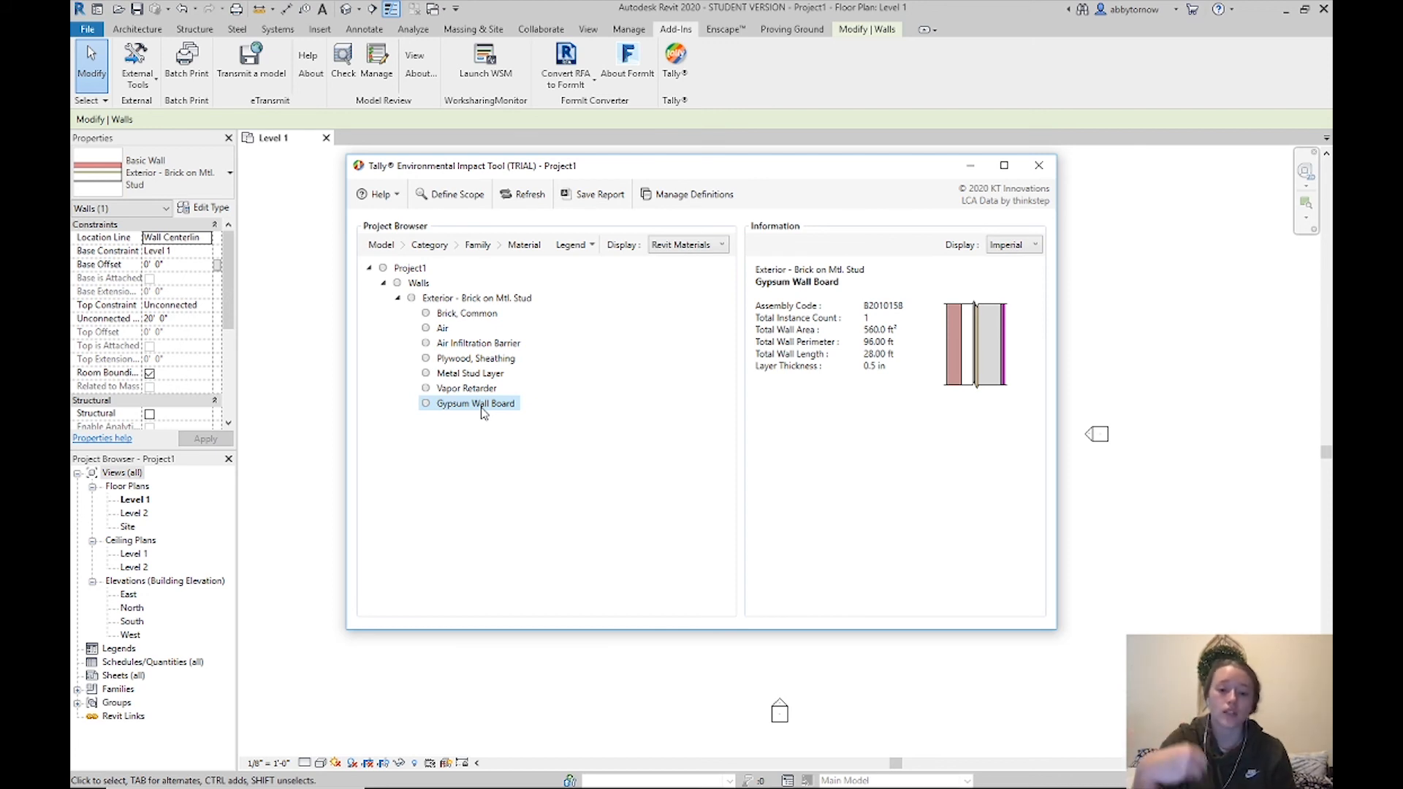
left_click(475, 316)
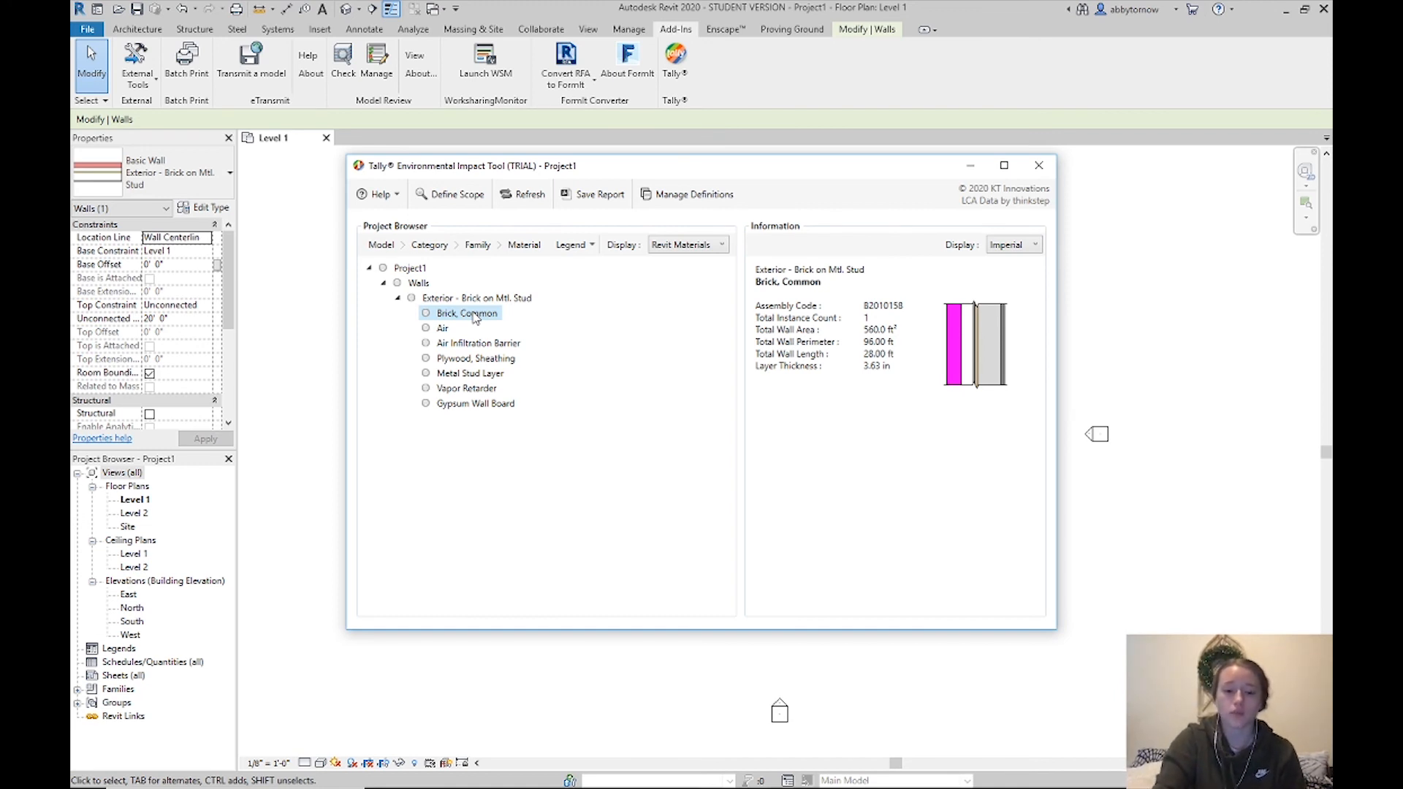
Redefine the Brick, Common layer with the Tally Masonry Brick entry found by filtering 'brick'
right_click(475, 317)
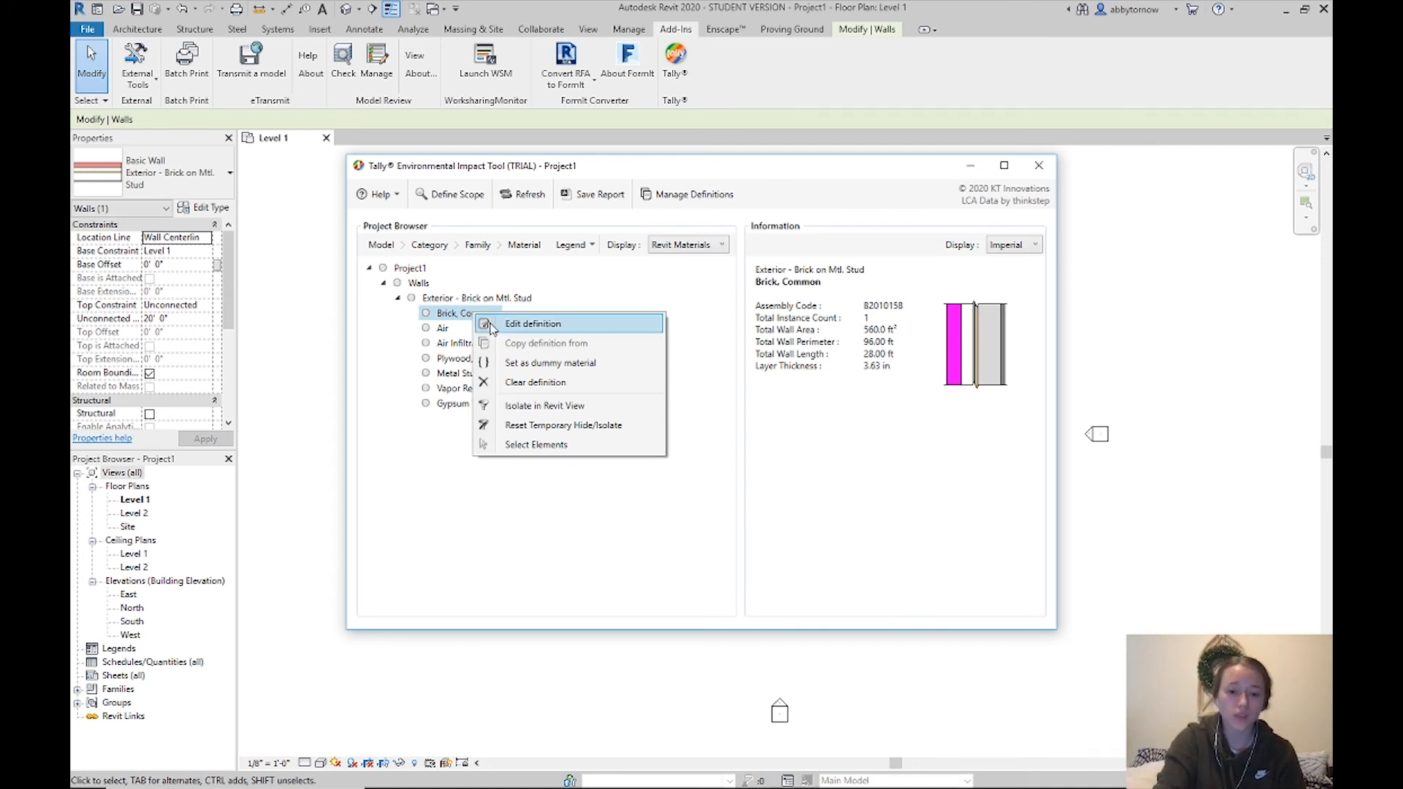
left_click(492, 324)
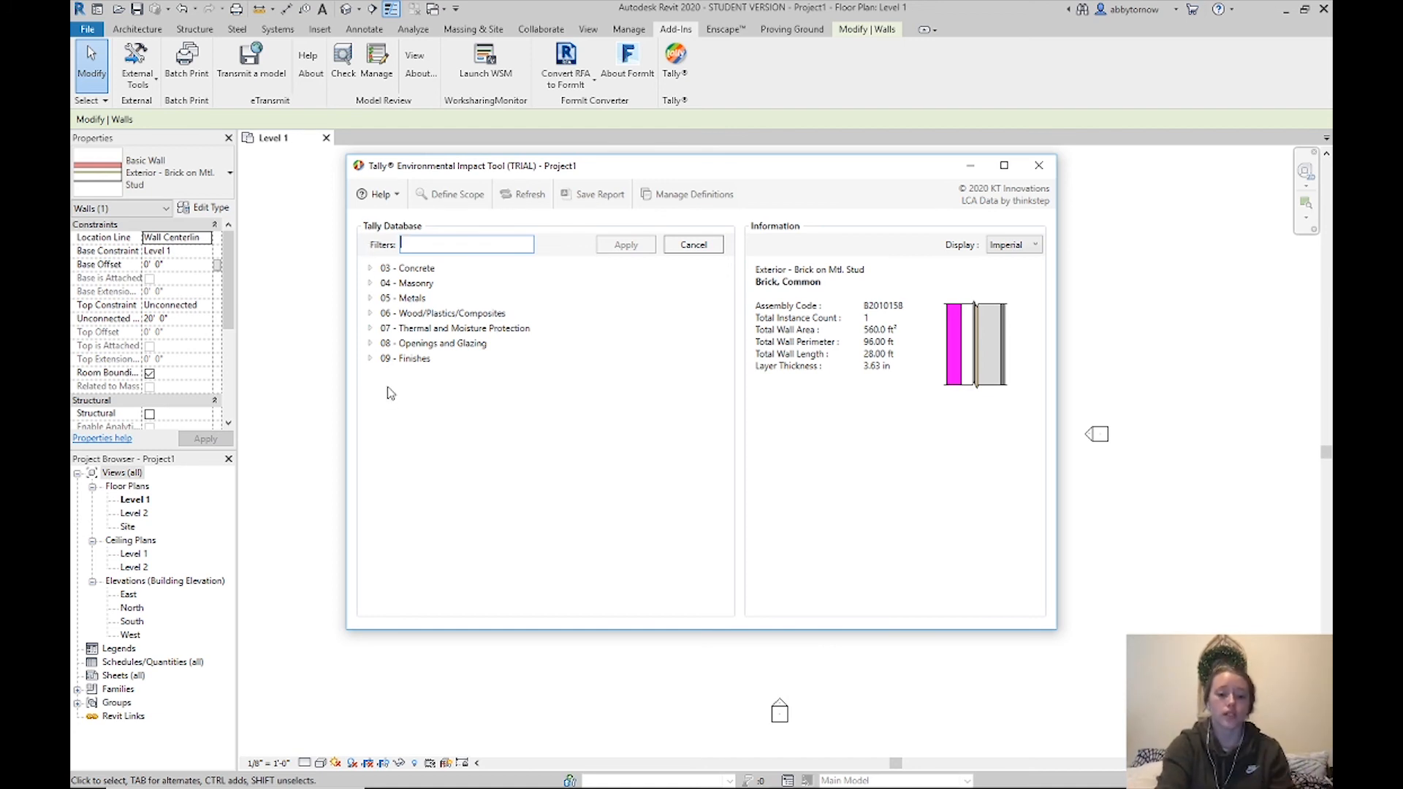
left_click(441, 242)
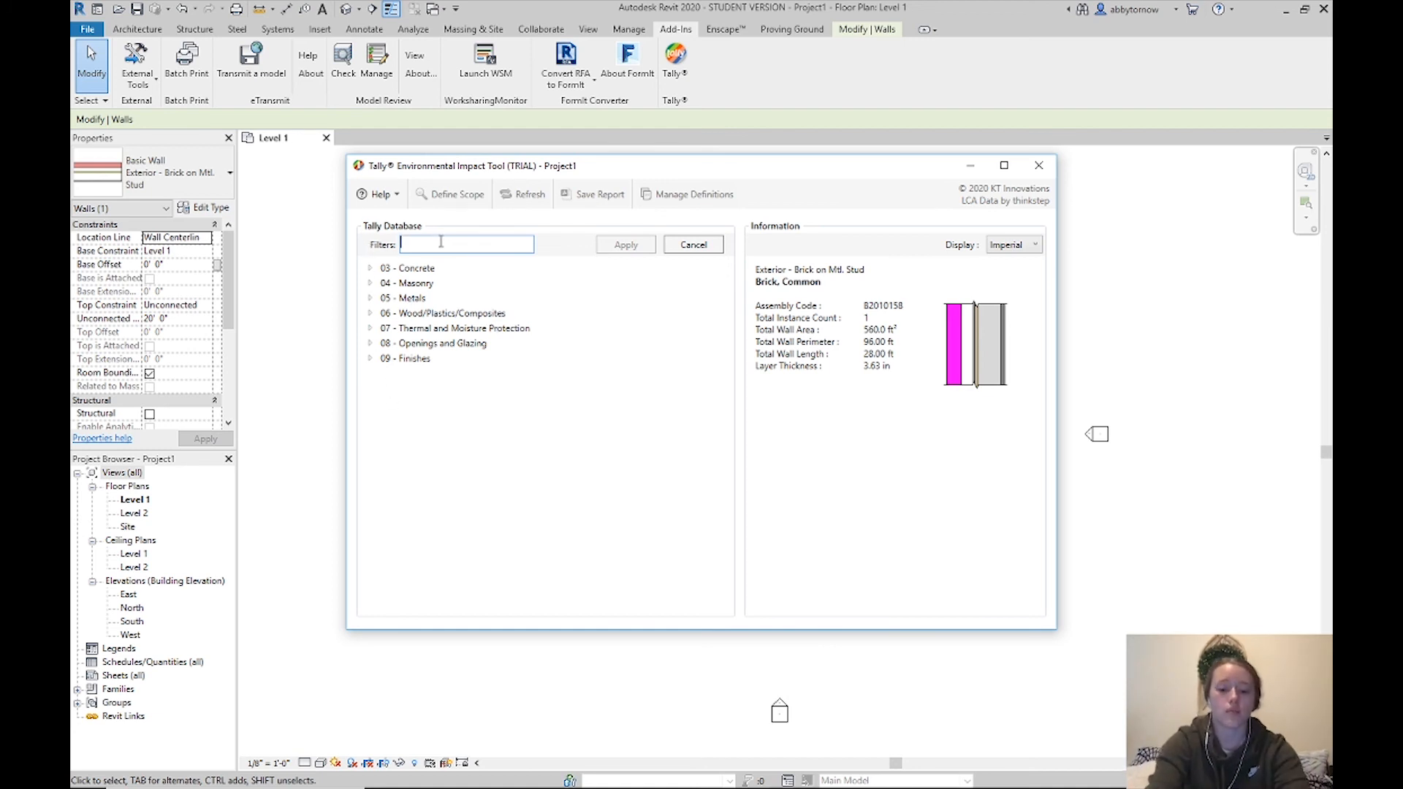
type("brick")
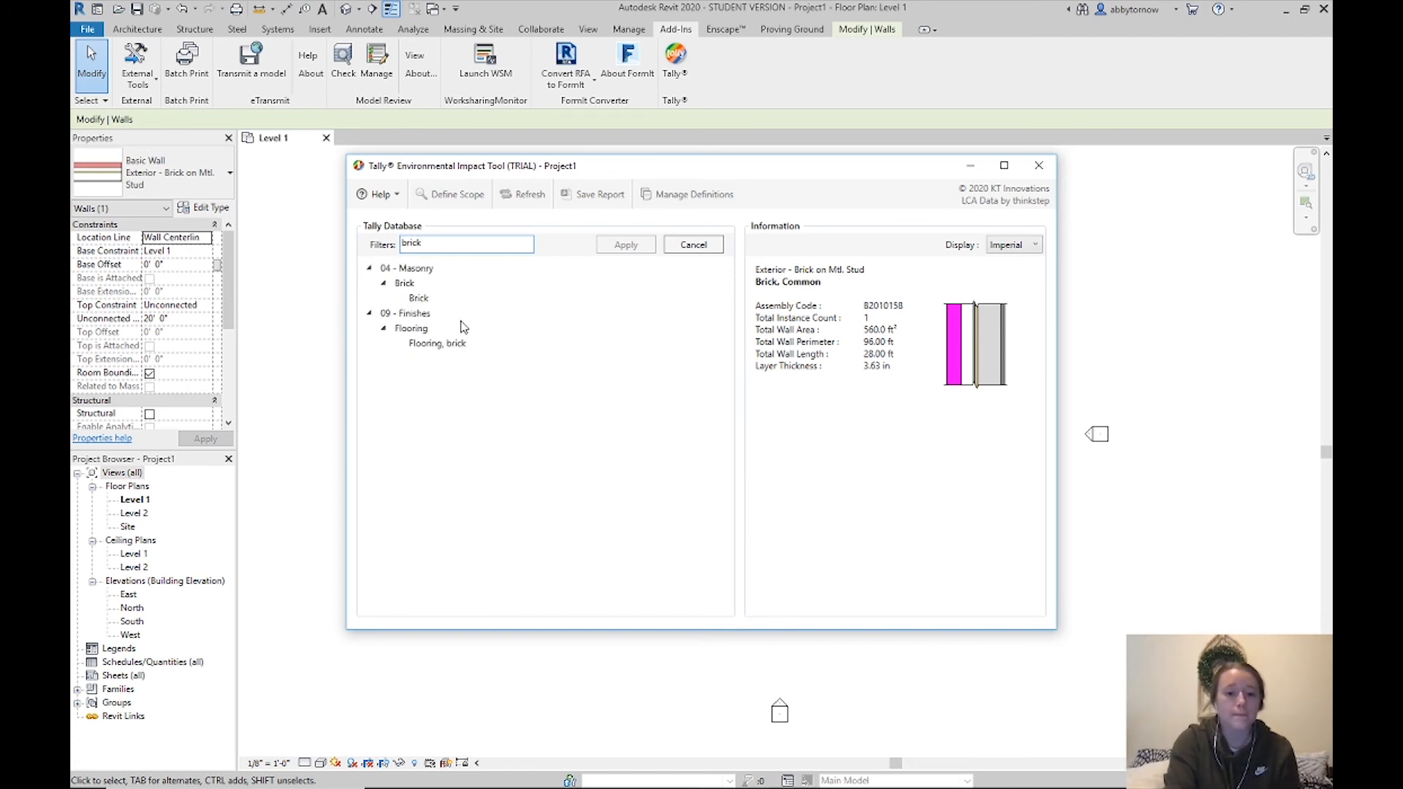
left_click(422, 301)
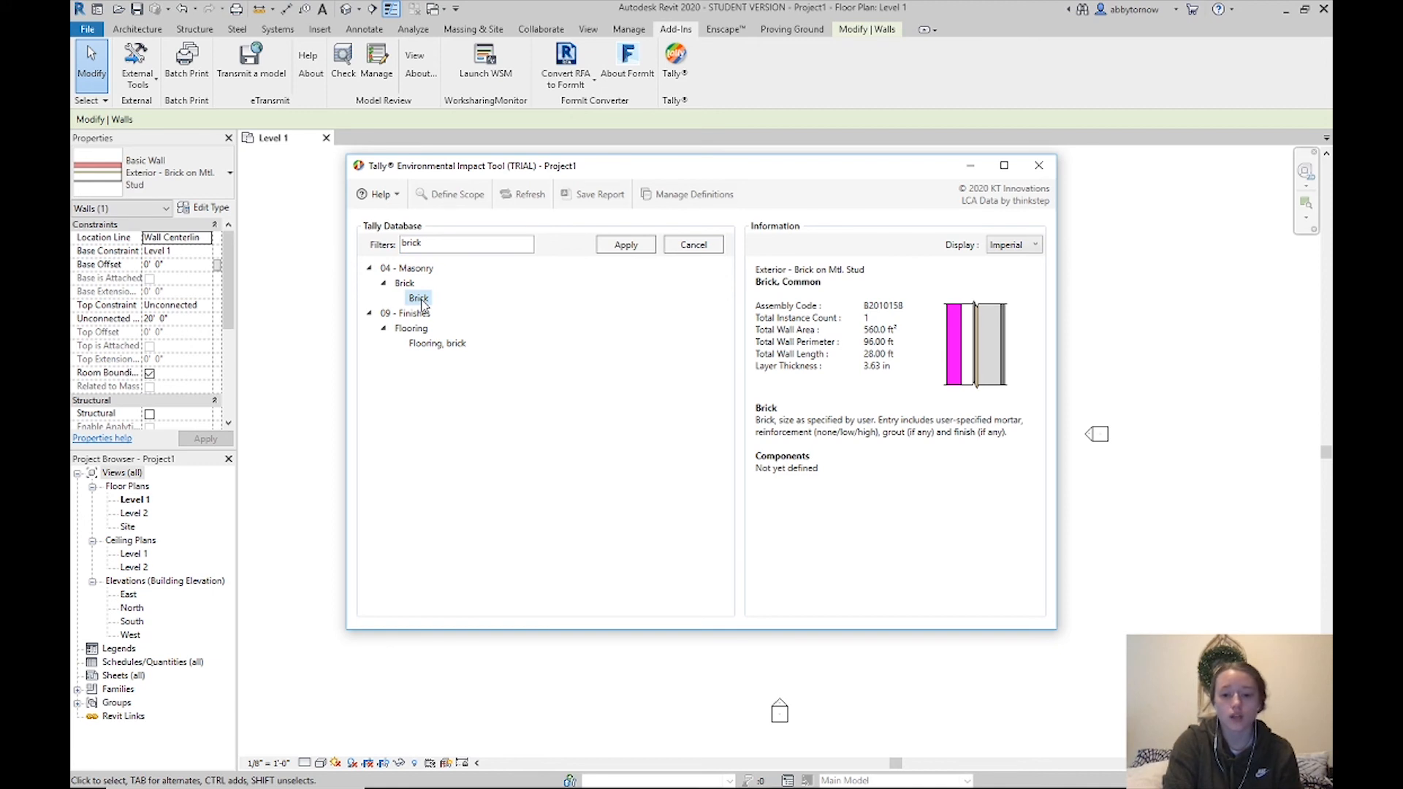
left_click(612, 248)
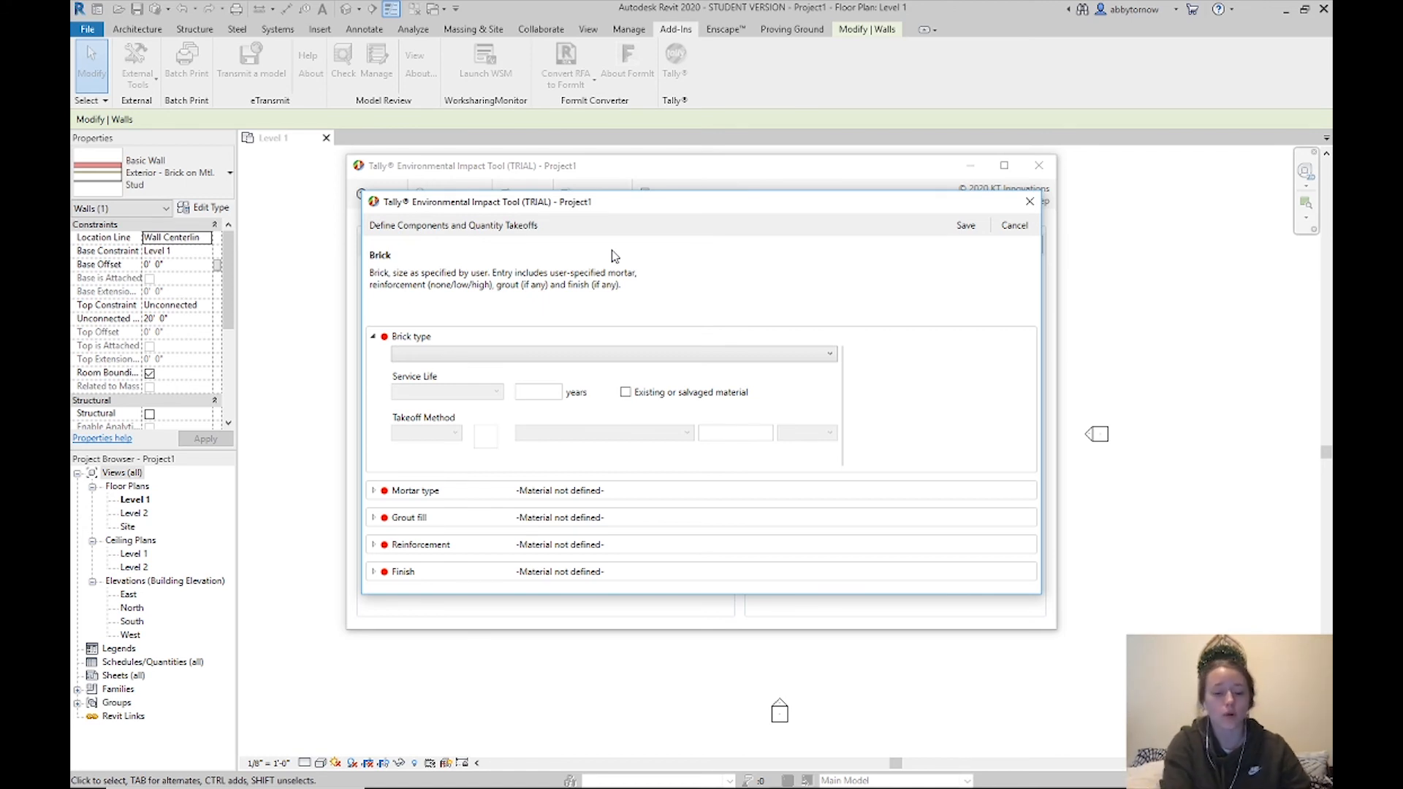
Define the brick as Brick, generic for building life, taken off by volume with a 1/4" joint
left_click(605, 353)
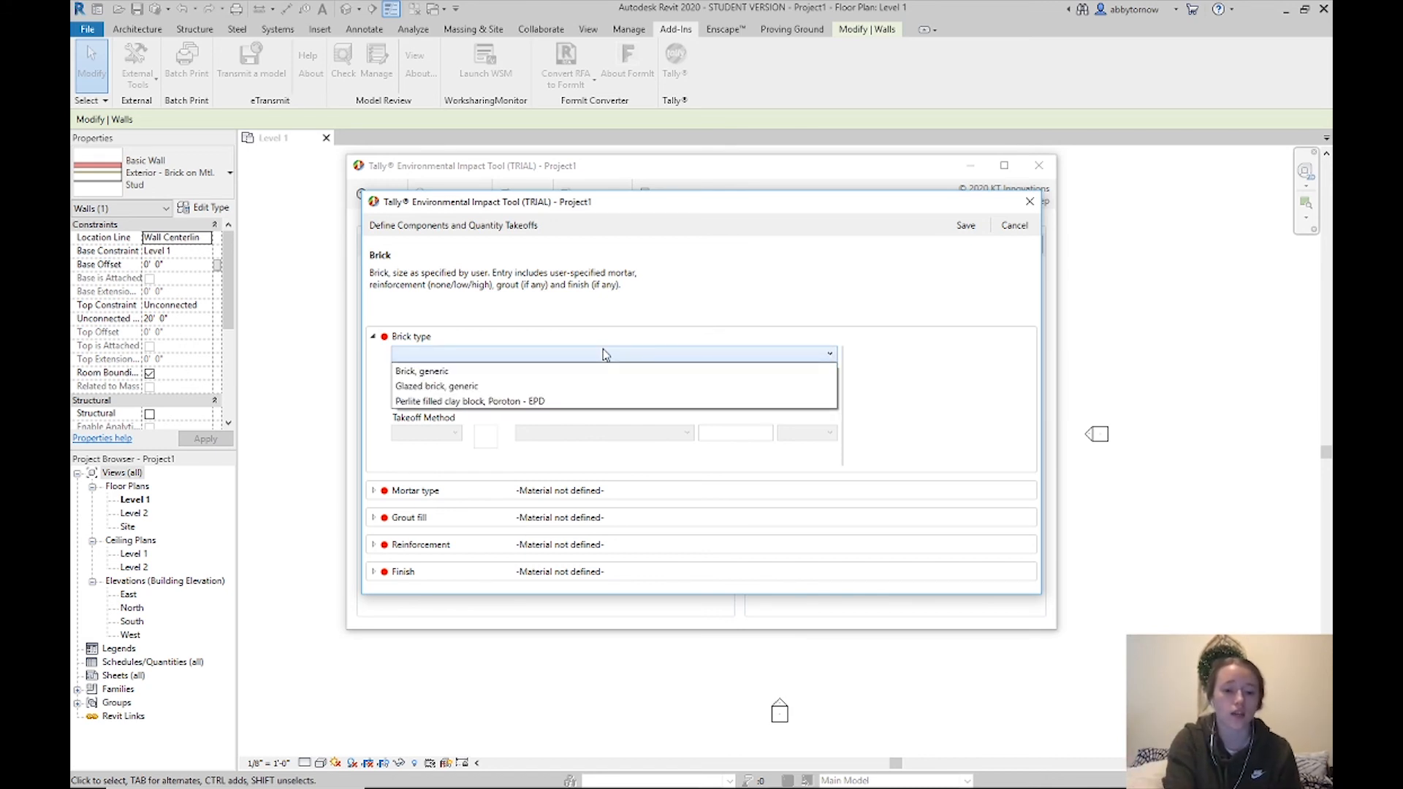
left_click(488, 371)
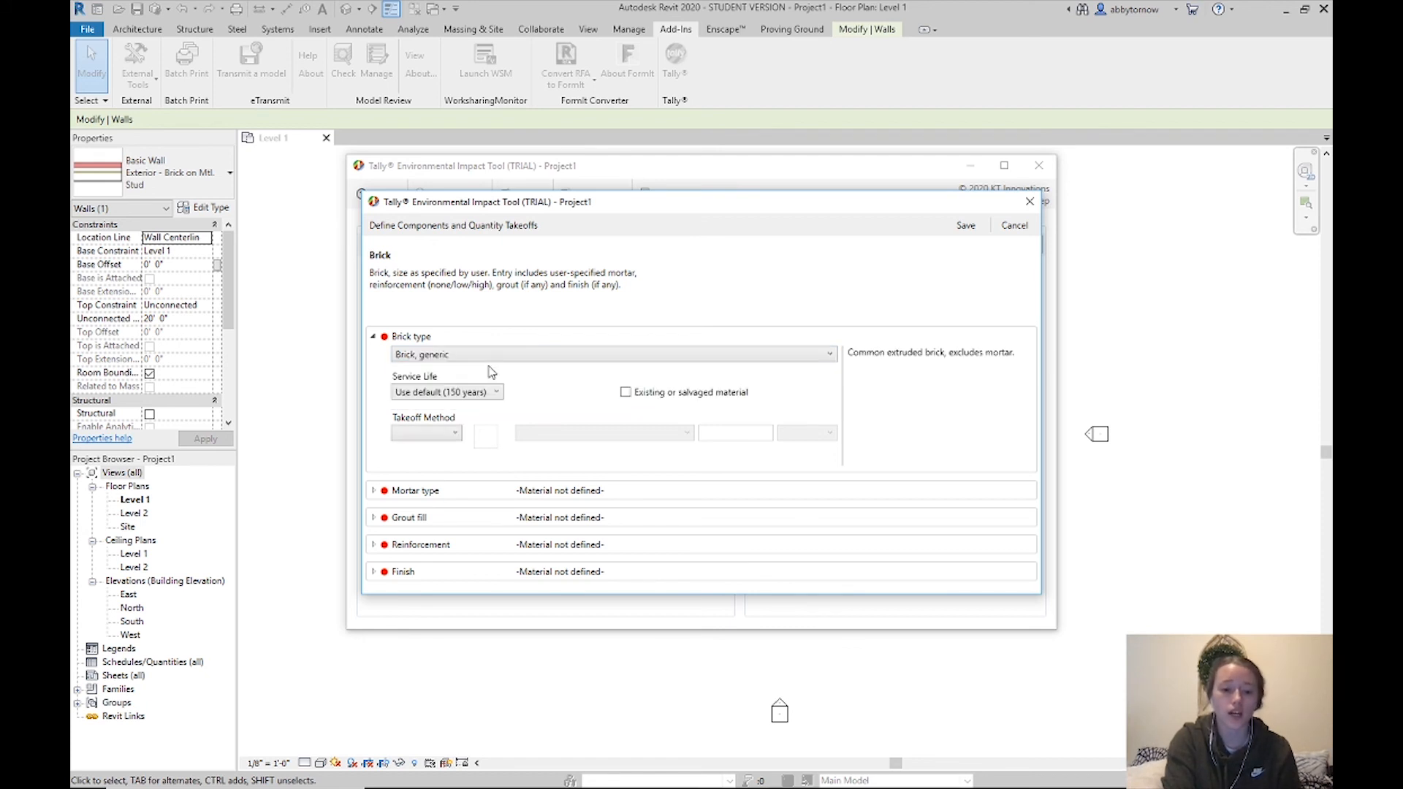
left_click(447, 394)
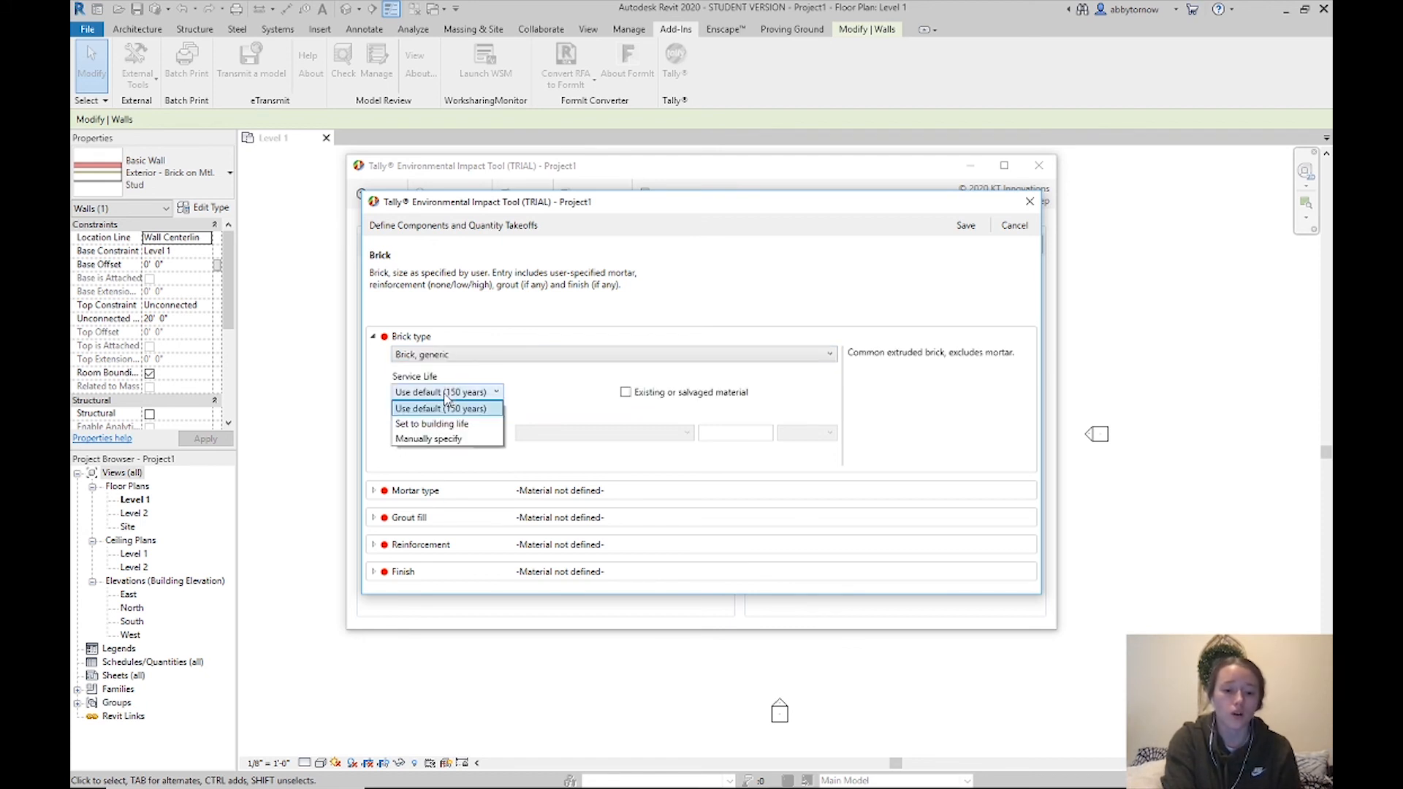
left_click(479, 425)
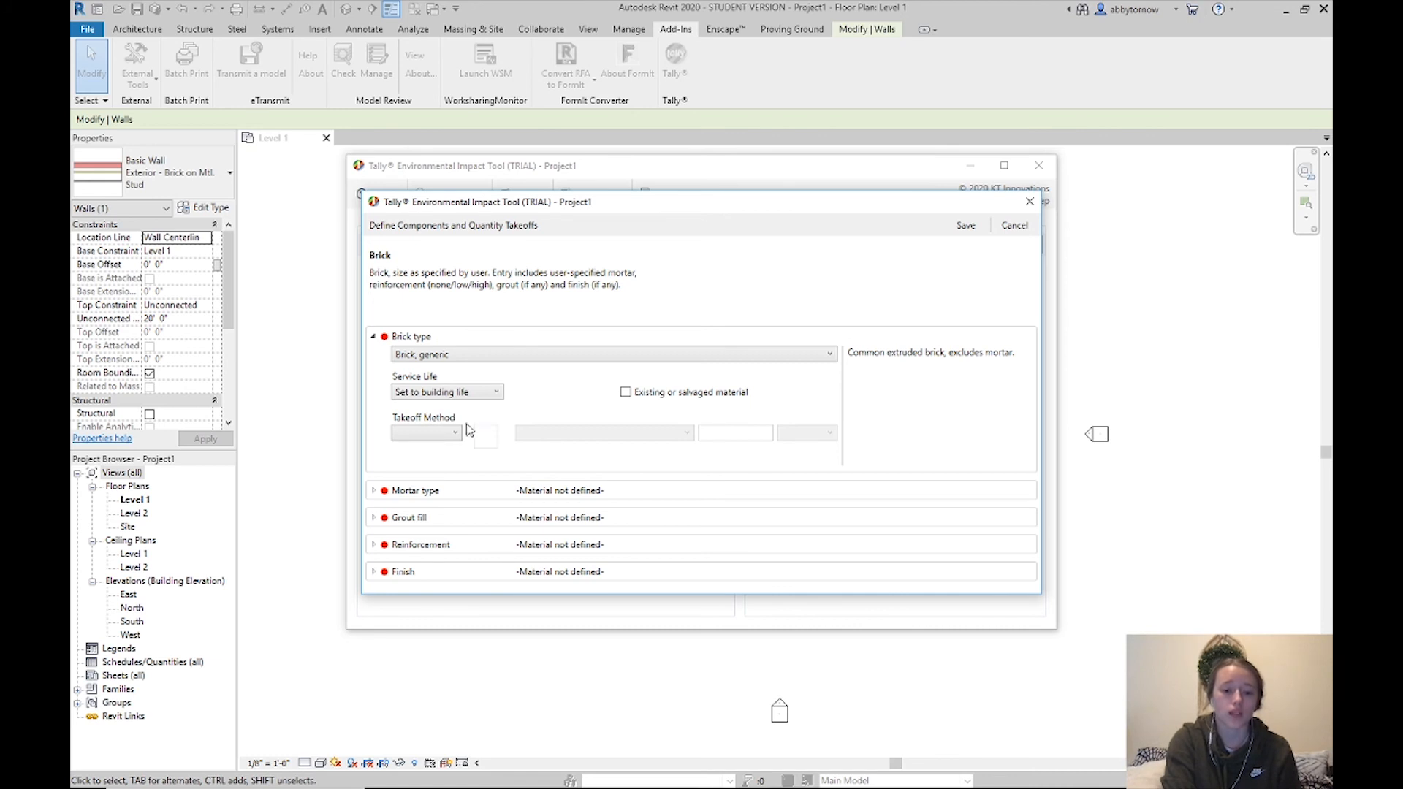
left_click(450, 435)
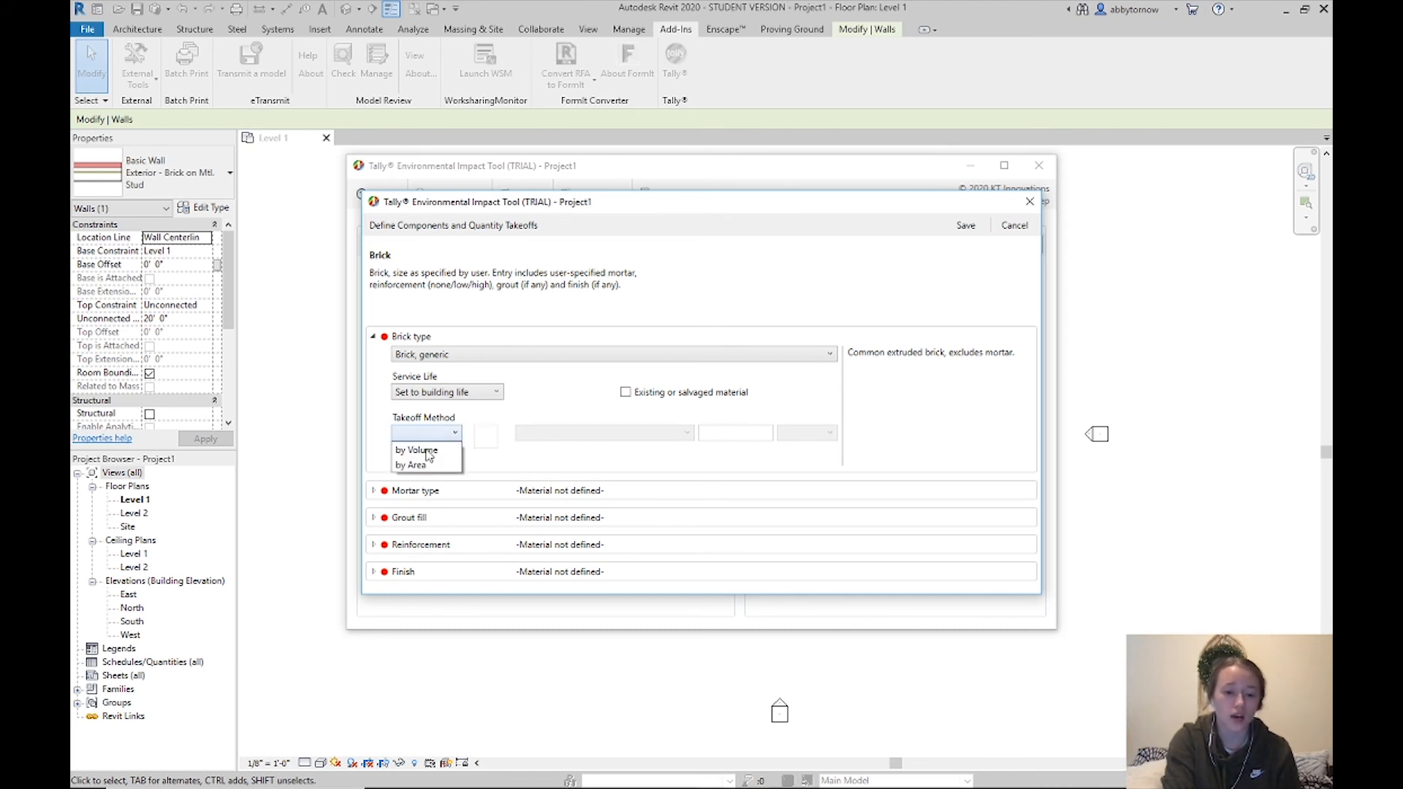
left_click(436, 459)
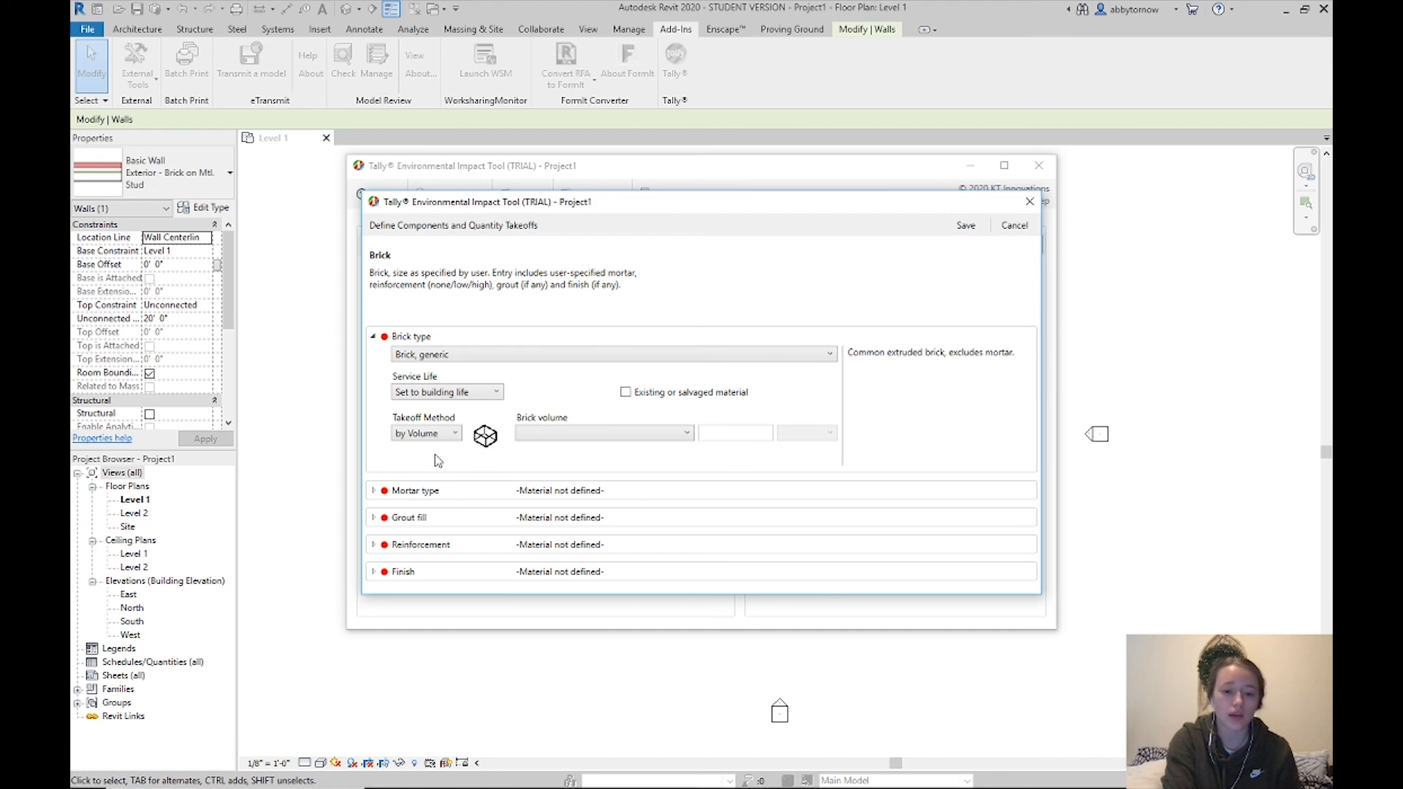
left_click(560, 433)
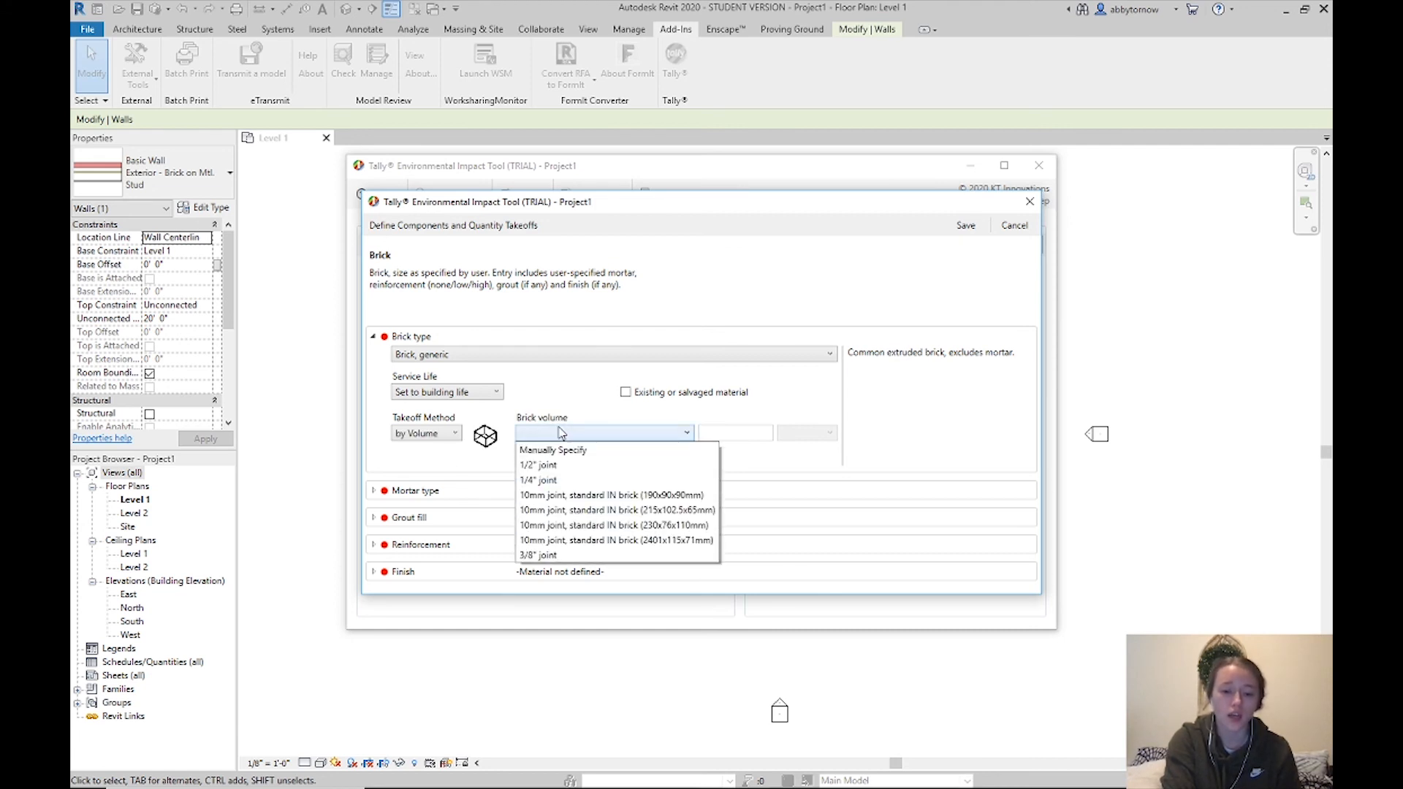
left_click(576, 480)
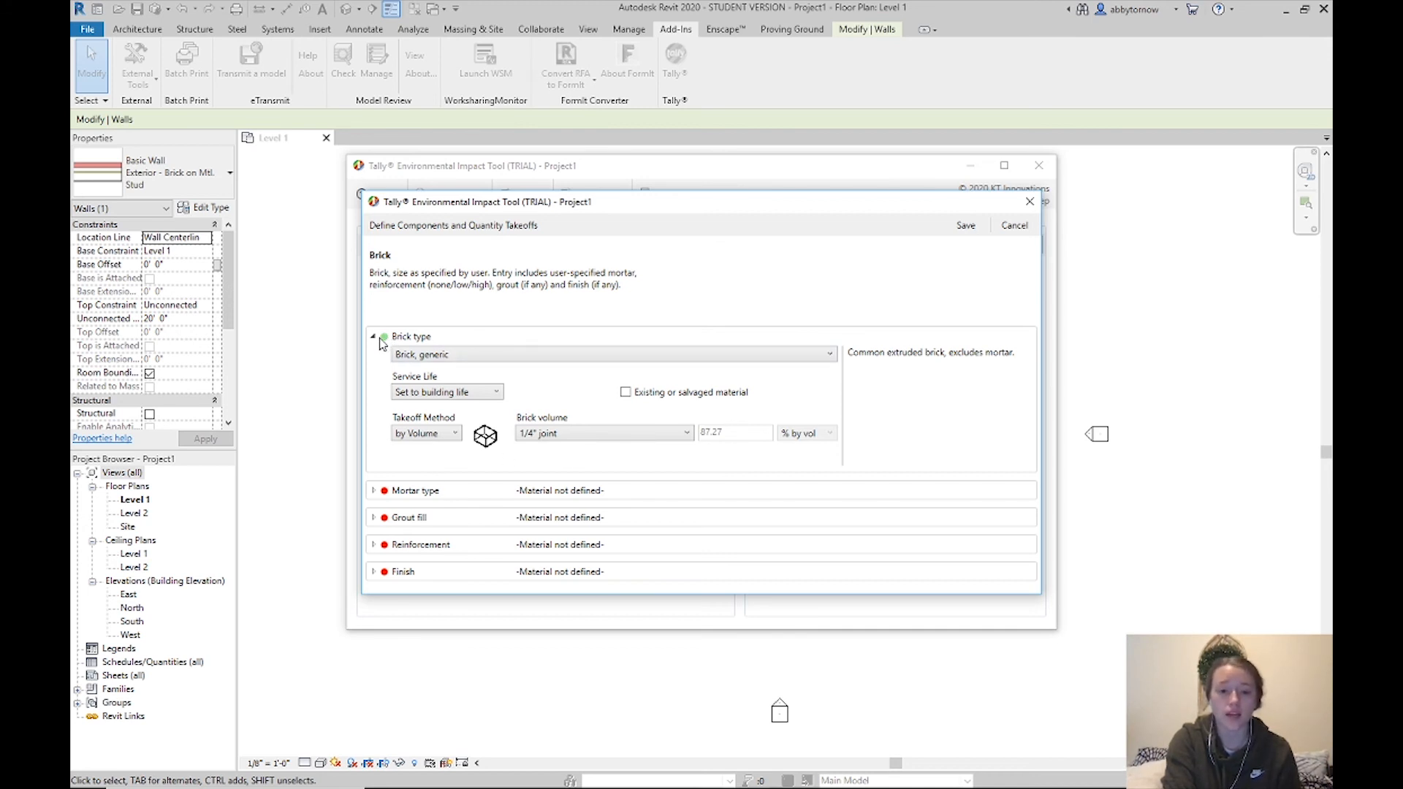
left_click(374, 494)
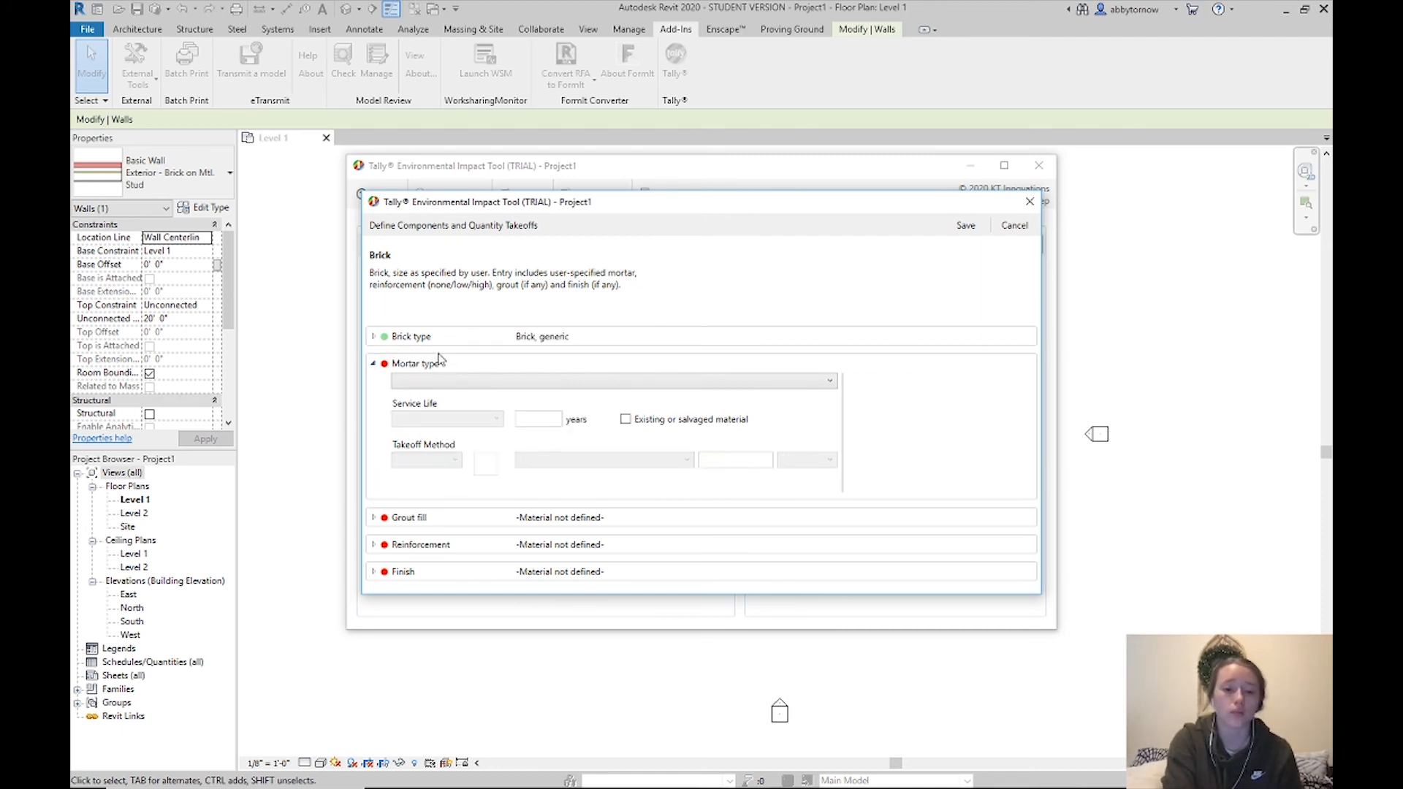
Set the mortar to Mortar type N with building service life, by-volume takeoff and a 1/4" joint
left_click(530, 382)
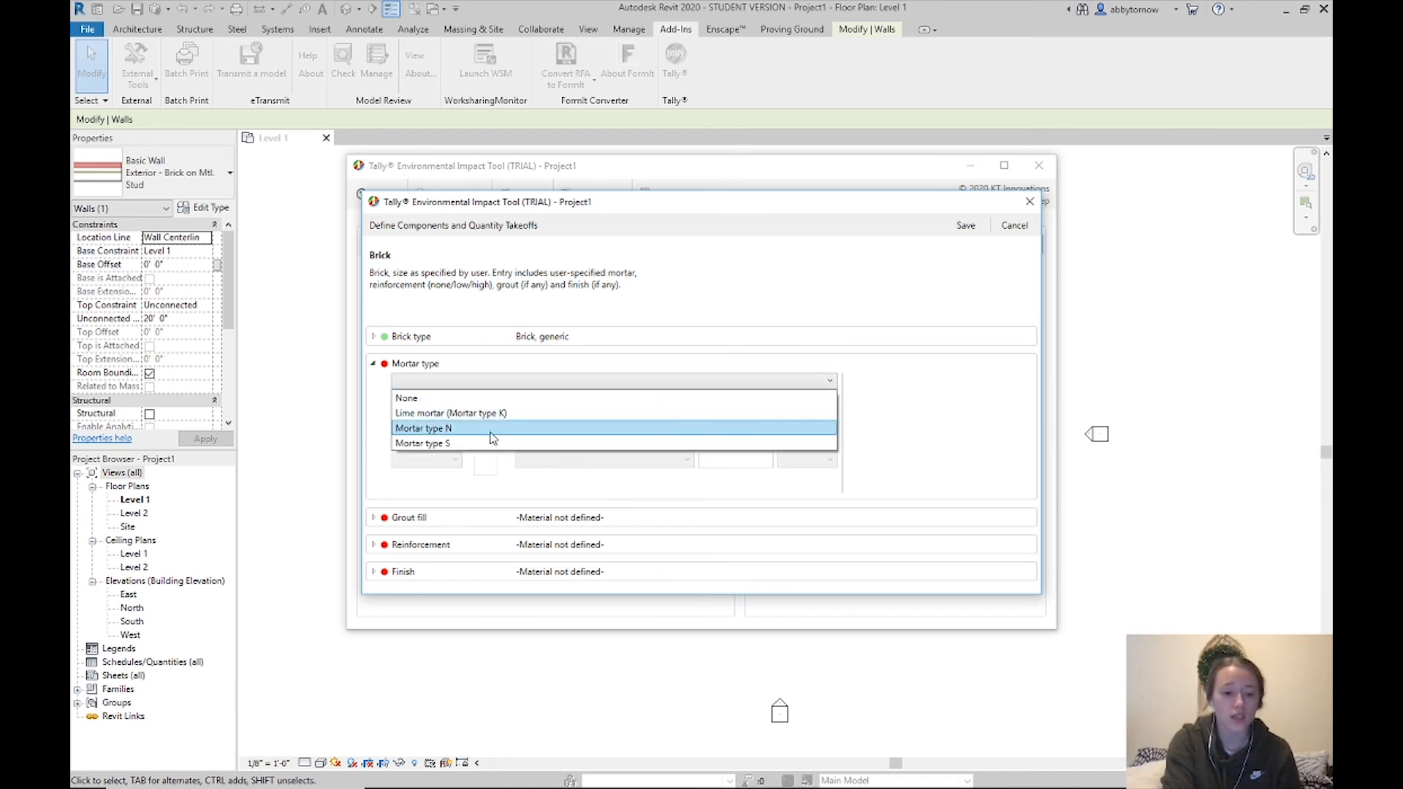
left_click(491, 432)
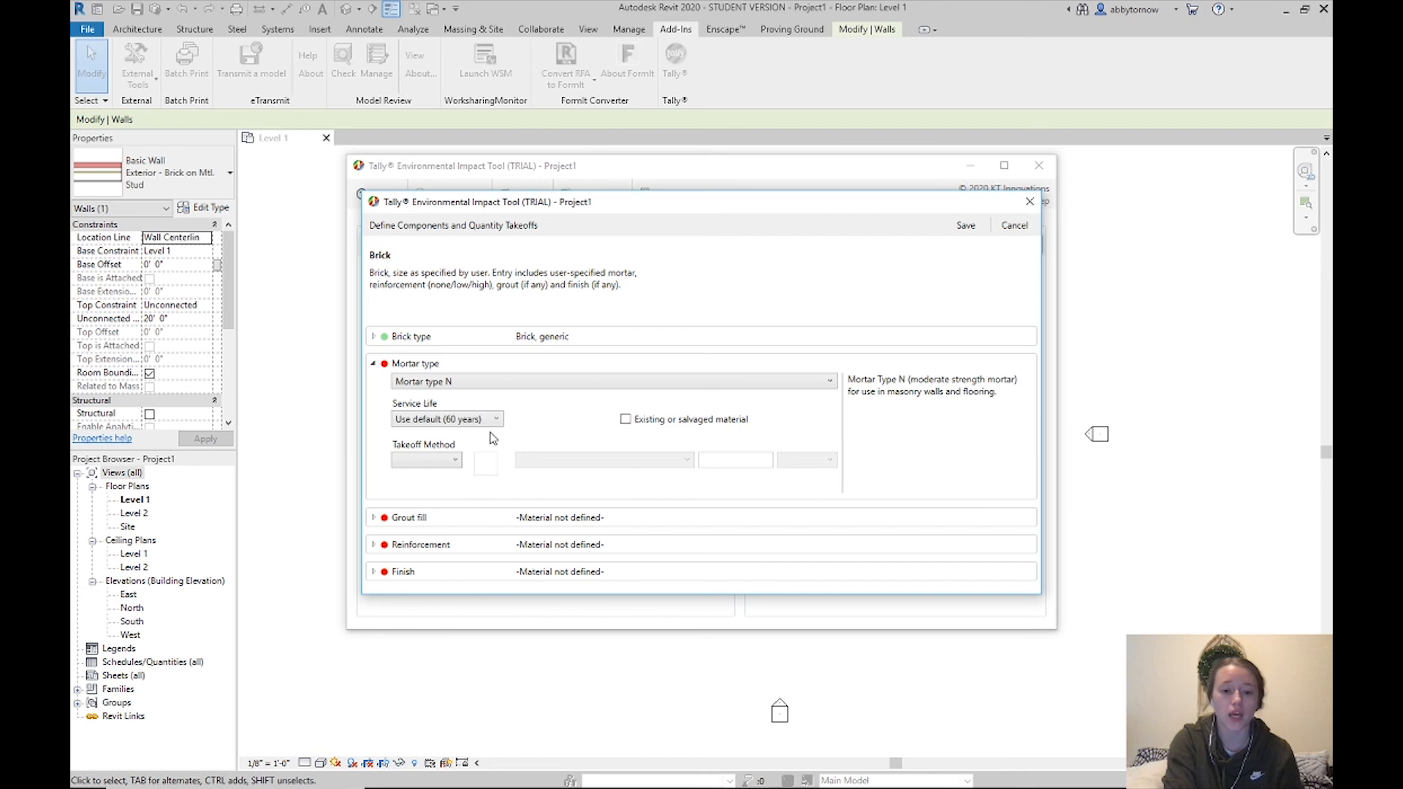
left_click(442, 419)
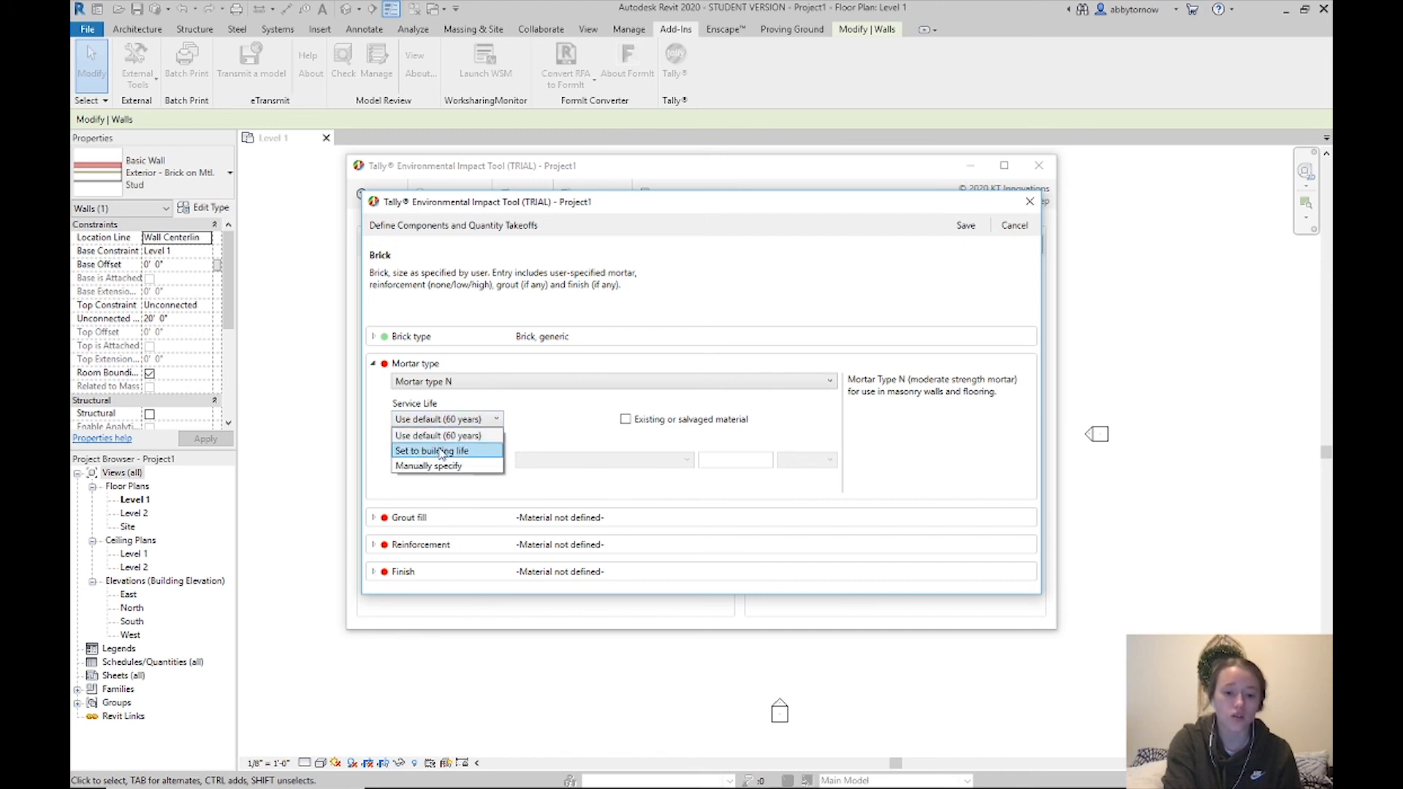
left_click(442, 451)
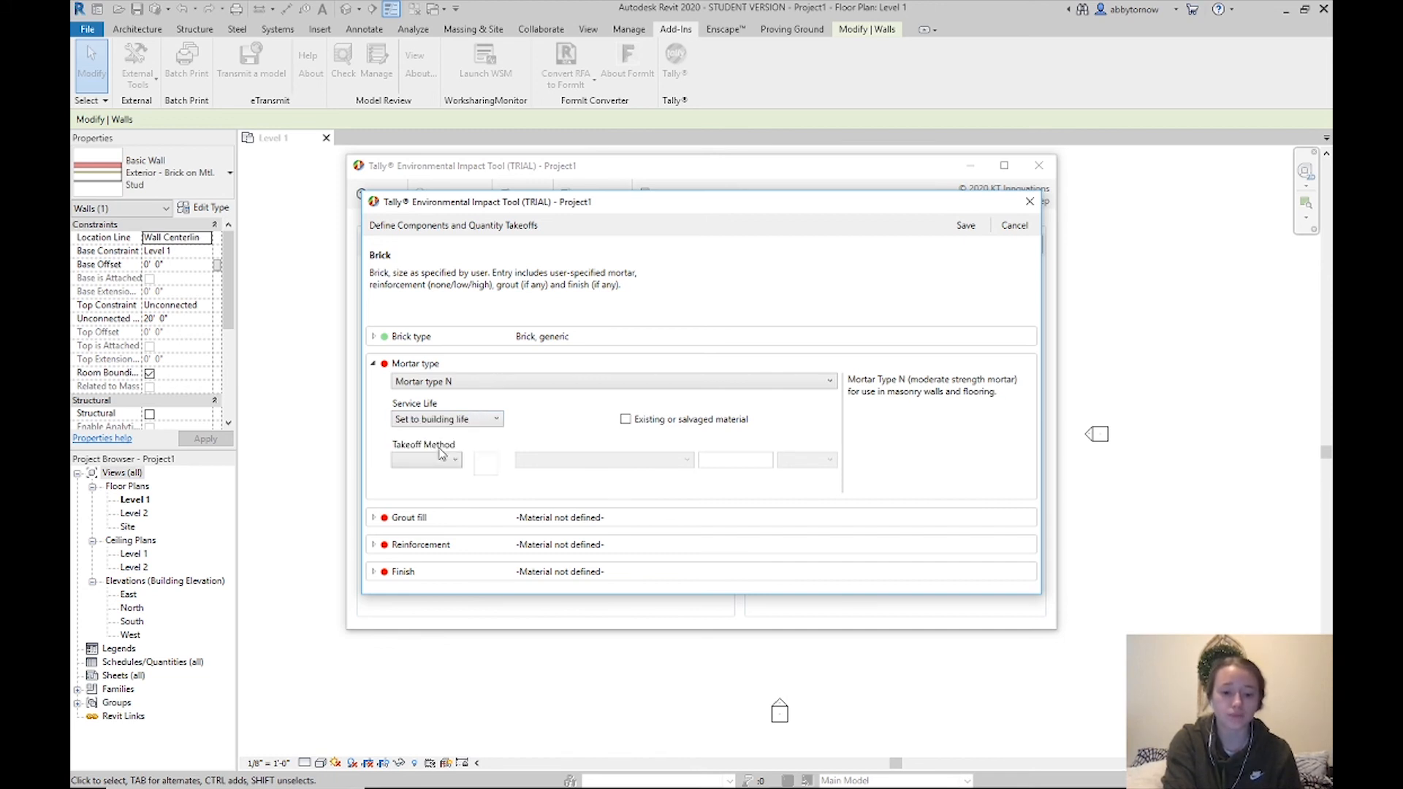
left_click(438, 462)
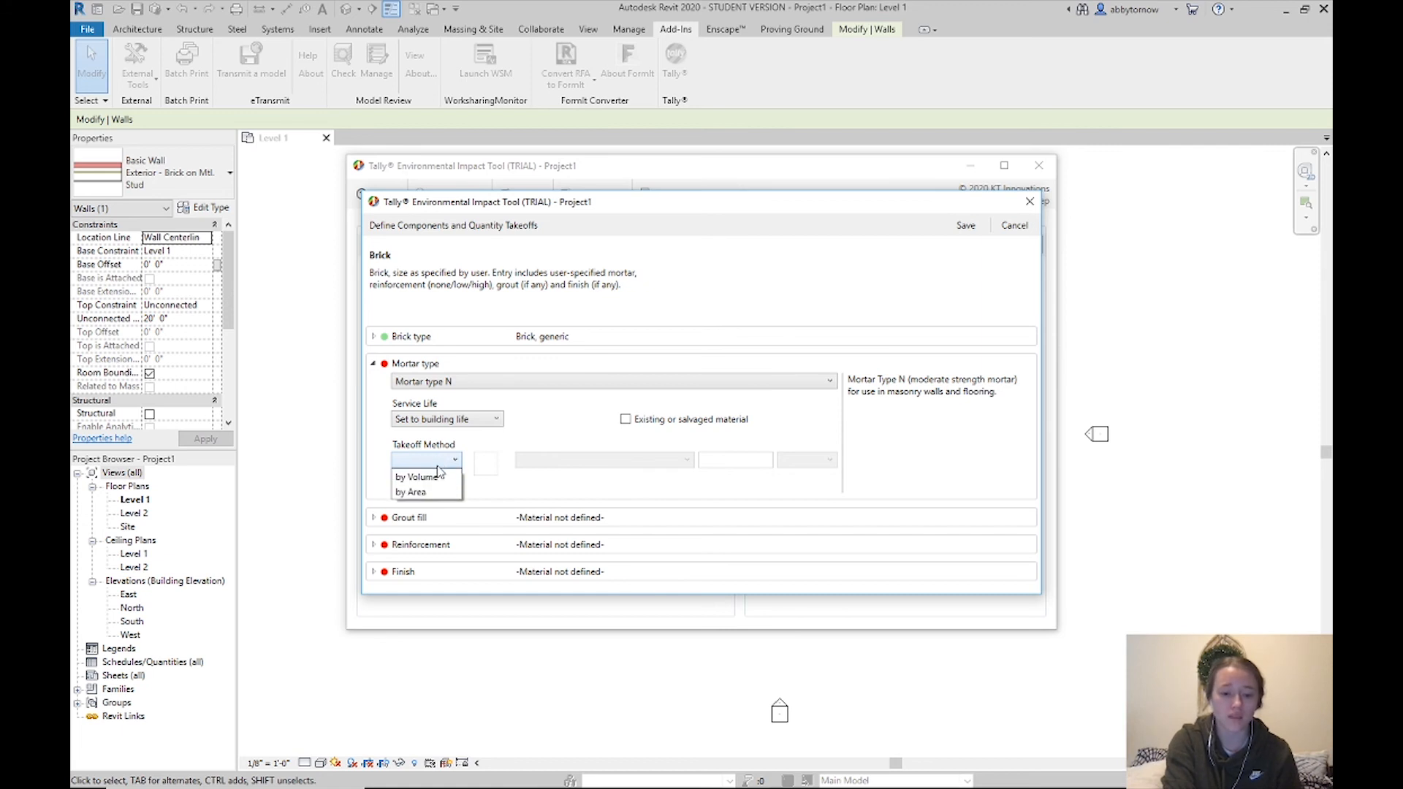
left_click(417, 477)
left_click(589, 460)
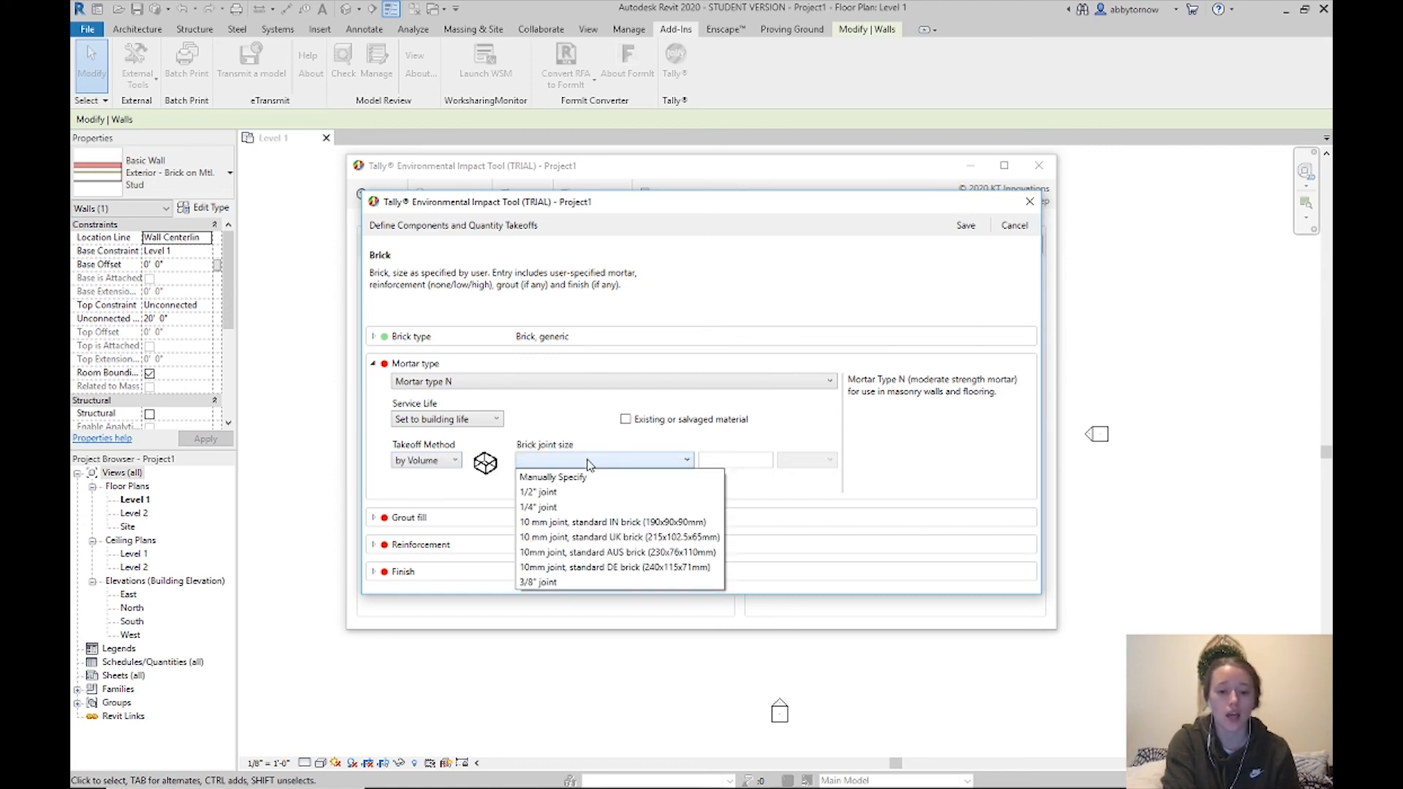
left_click(592, 508)
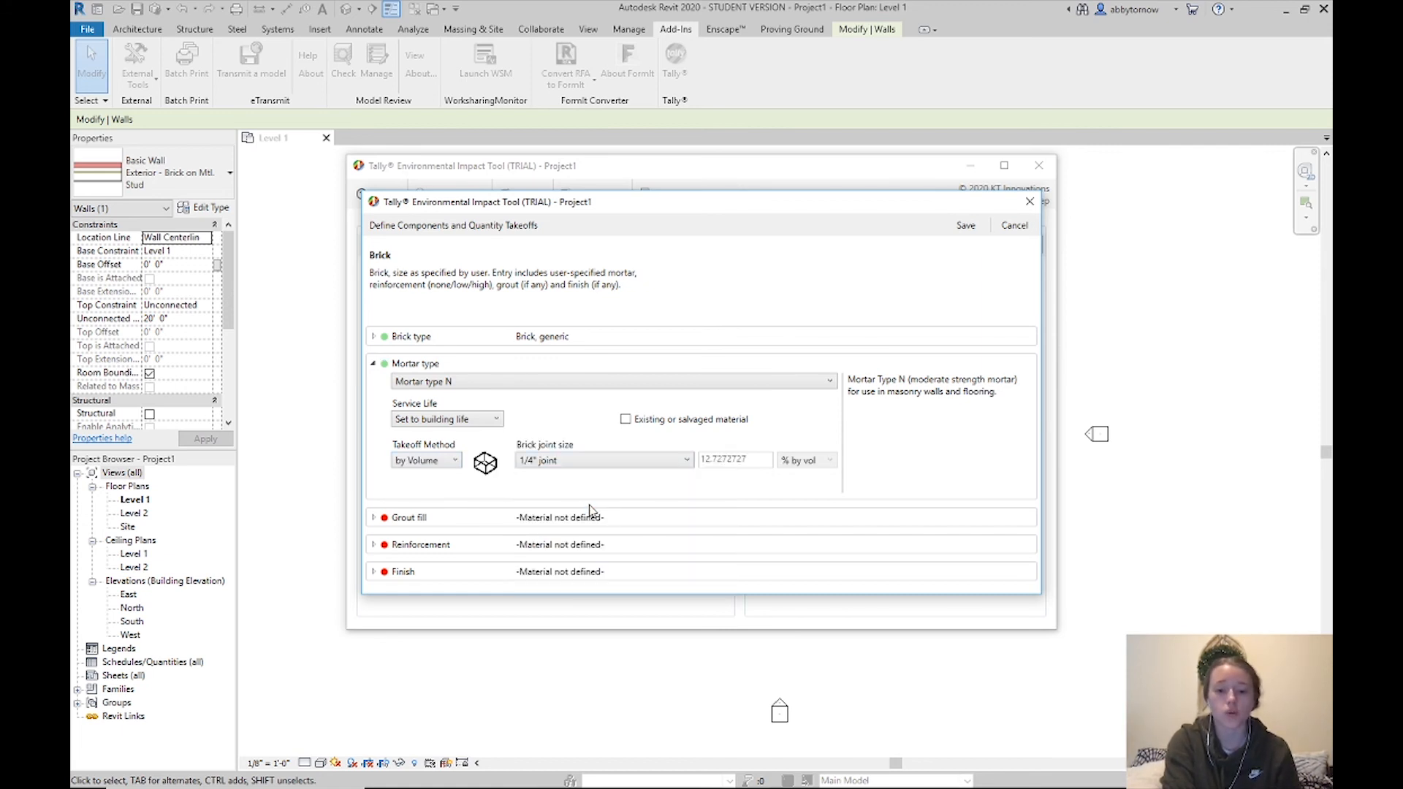
left_click(374, 518)
left_click(504, 414)
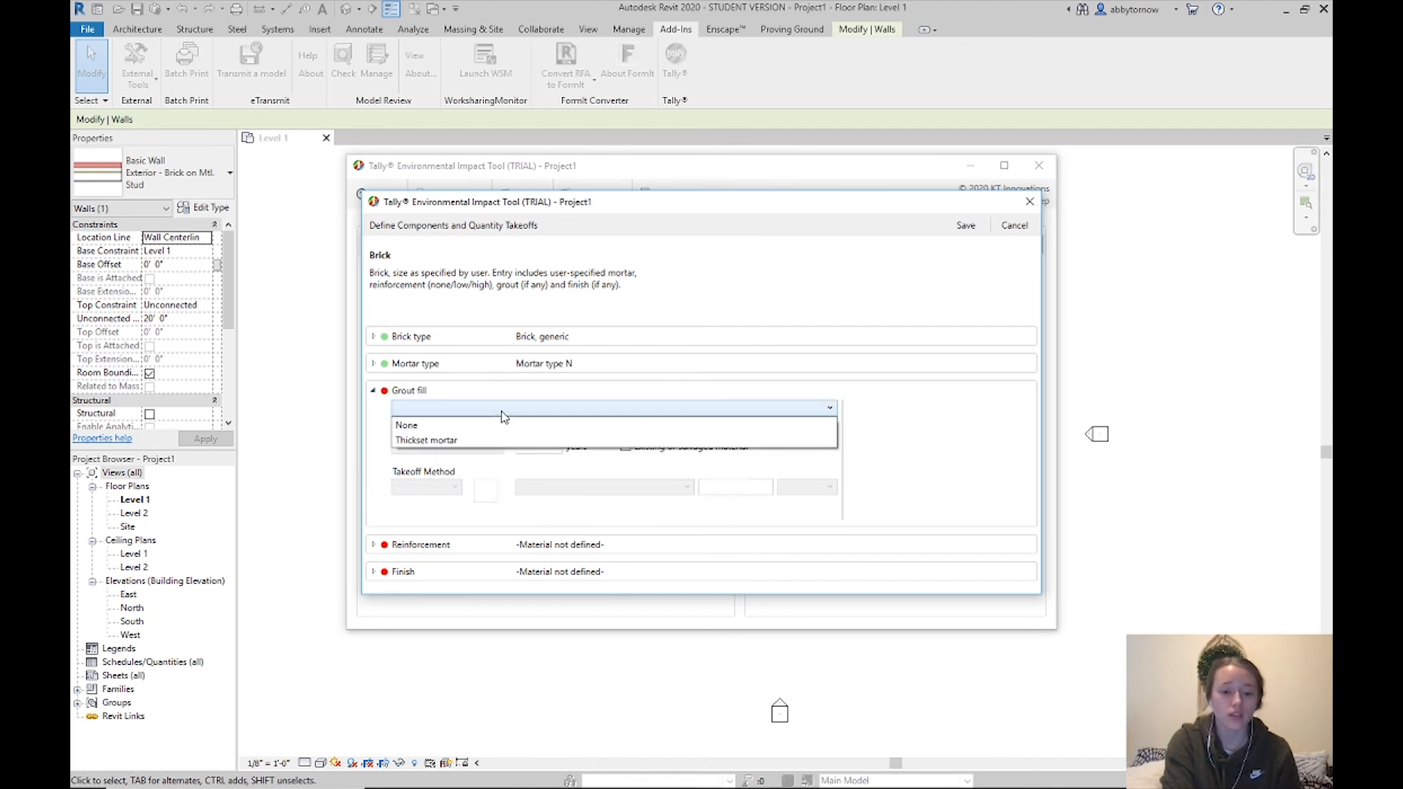
Set both grout fill and reinforcement to None for the brick
left_click(449, 425)
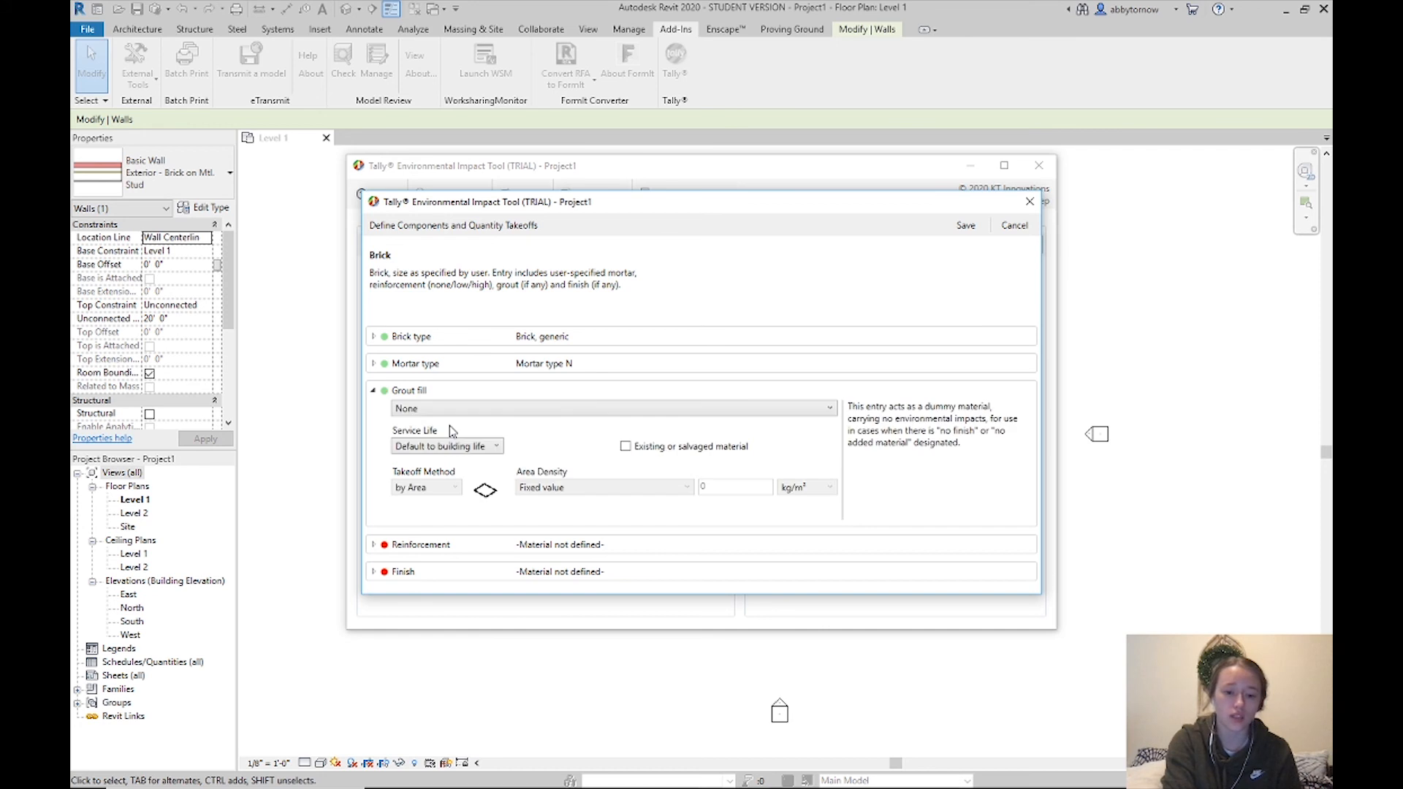
left_click(374, 393)
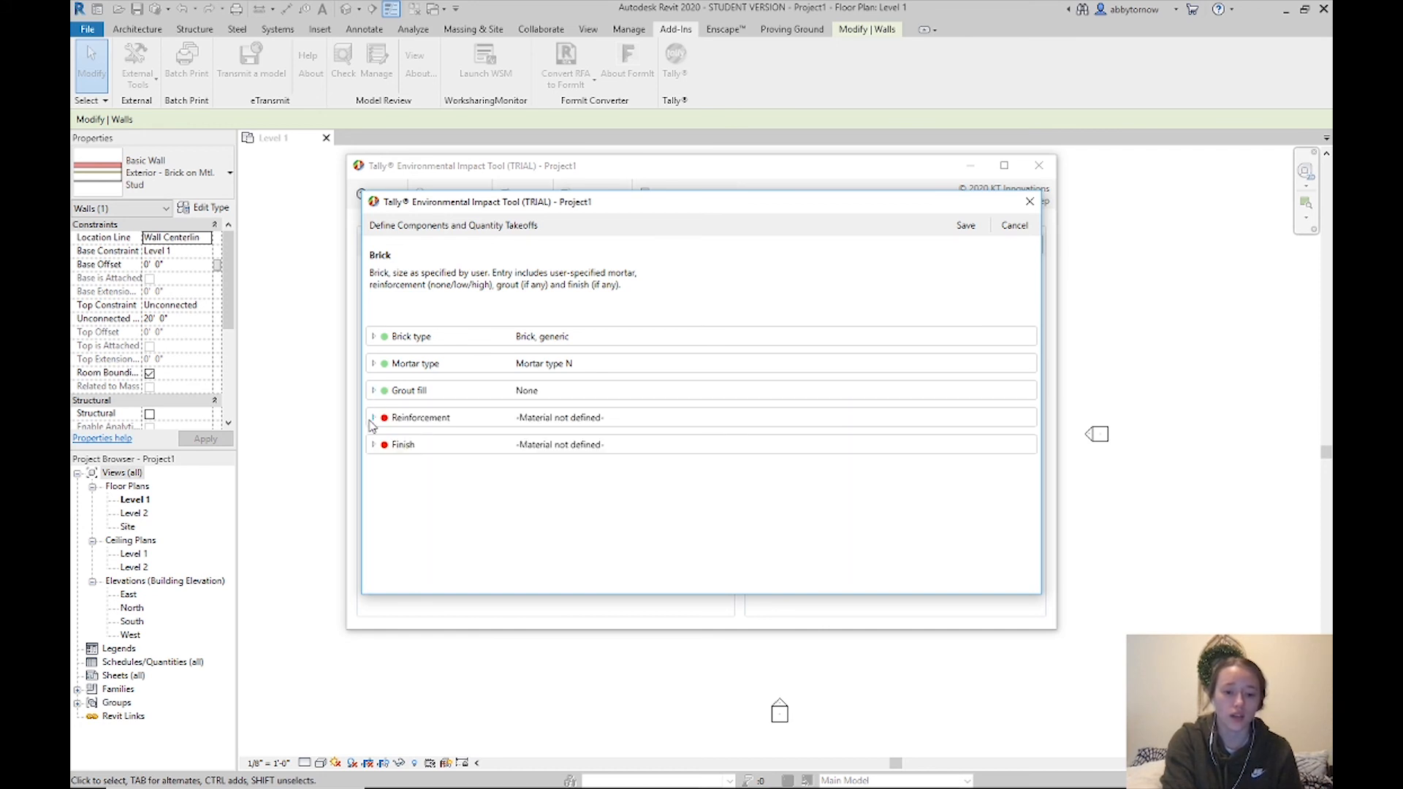
left_click(373, 418)
left_click(431, 438)
left_click(437, 455)
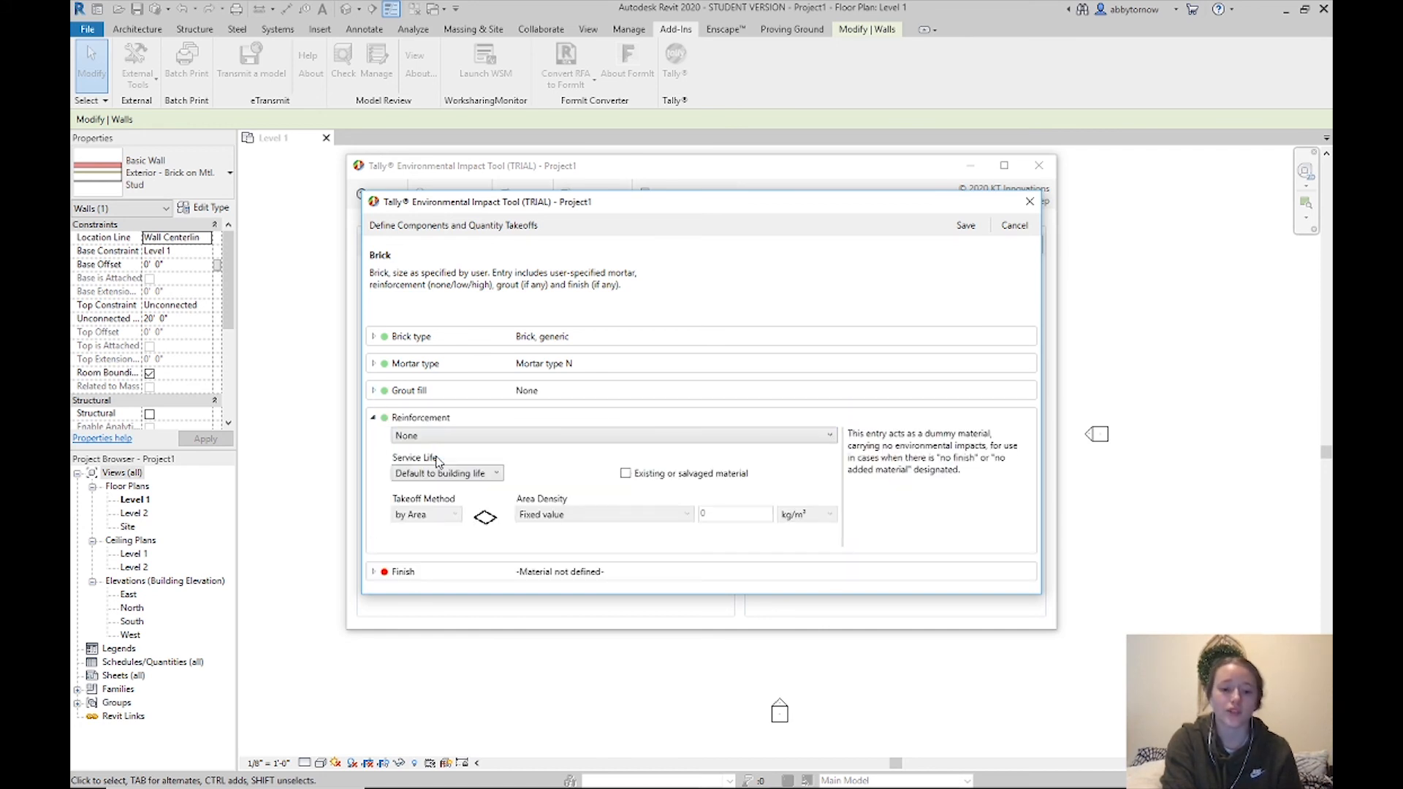
left_click(373, 419)
Give the brick a Paint, exterior acrylic latex finish and save the definition
left_click(374, 444)
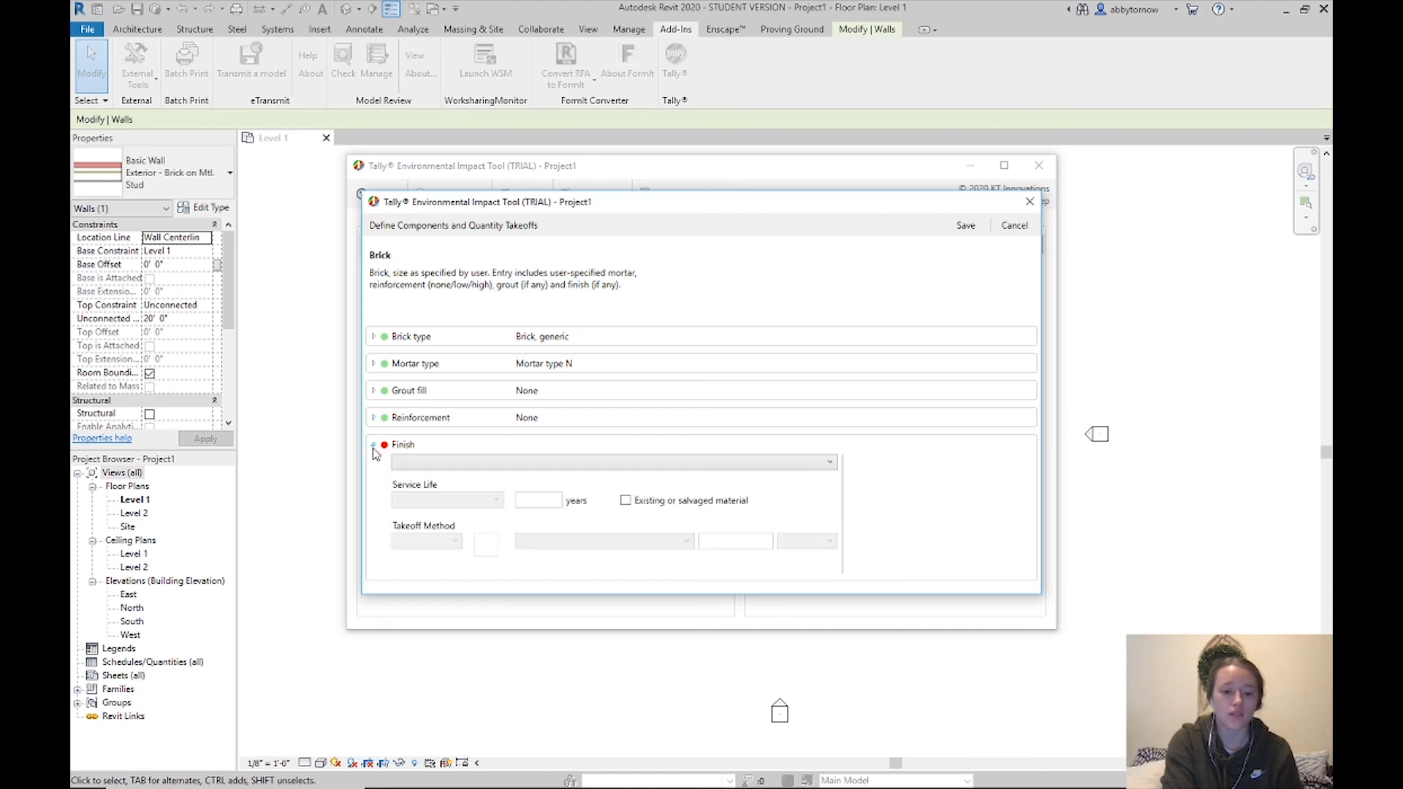
left_click(446, 463)
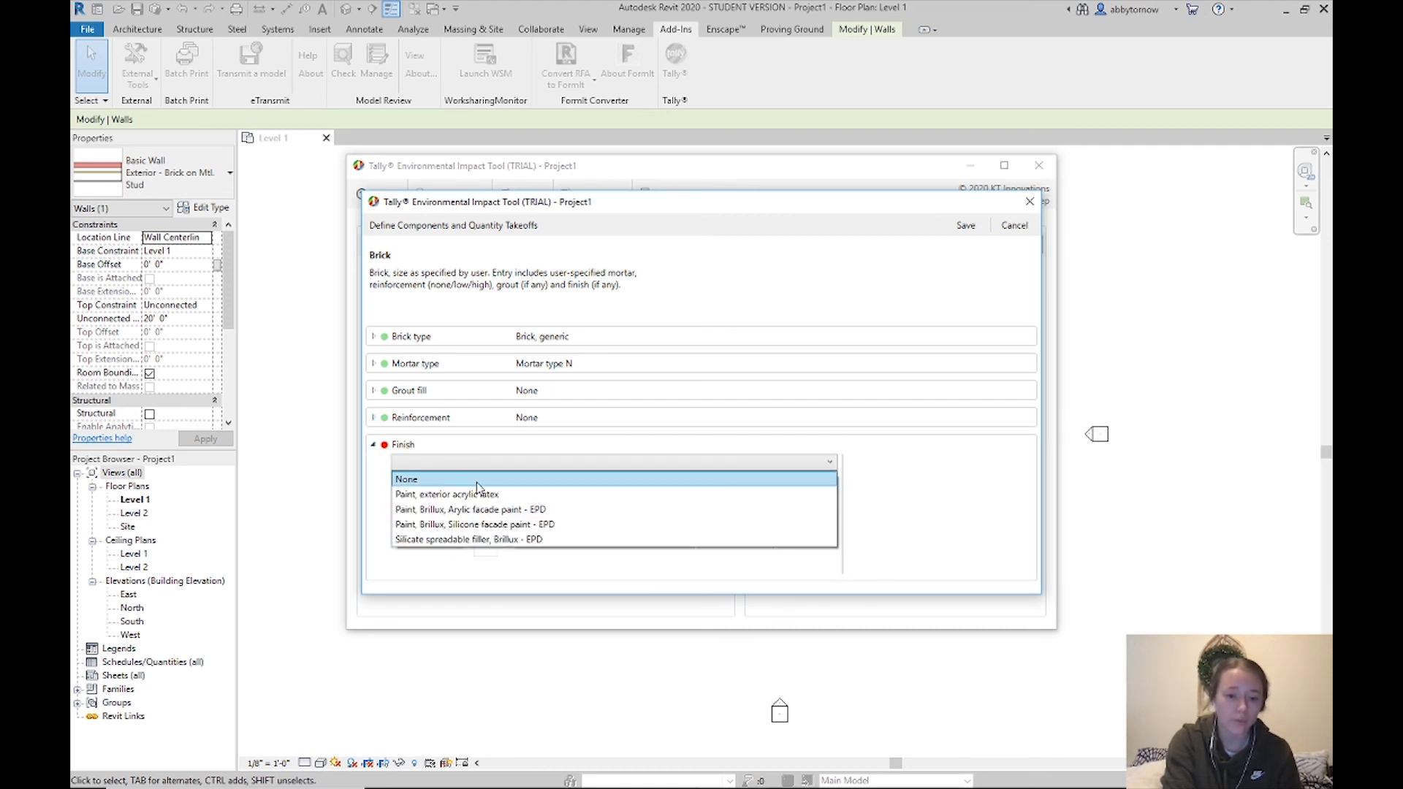
left_click(524, 494)
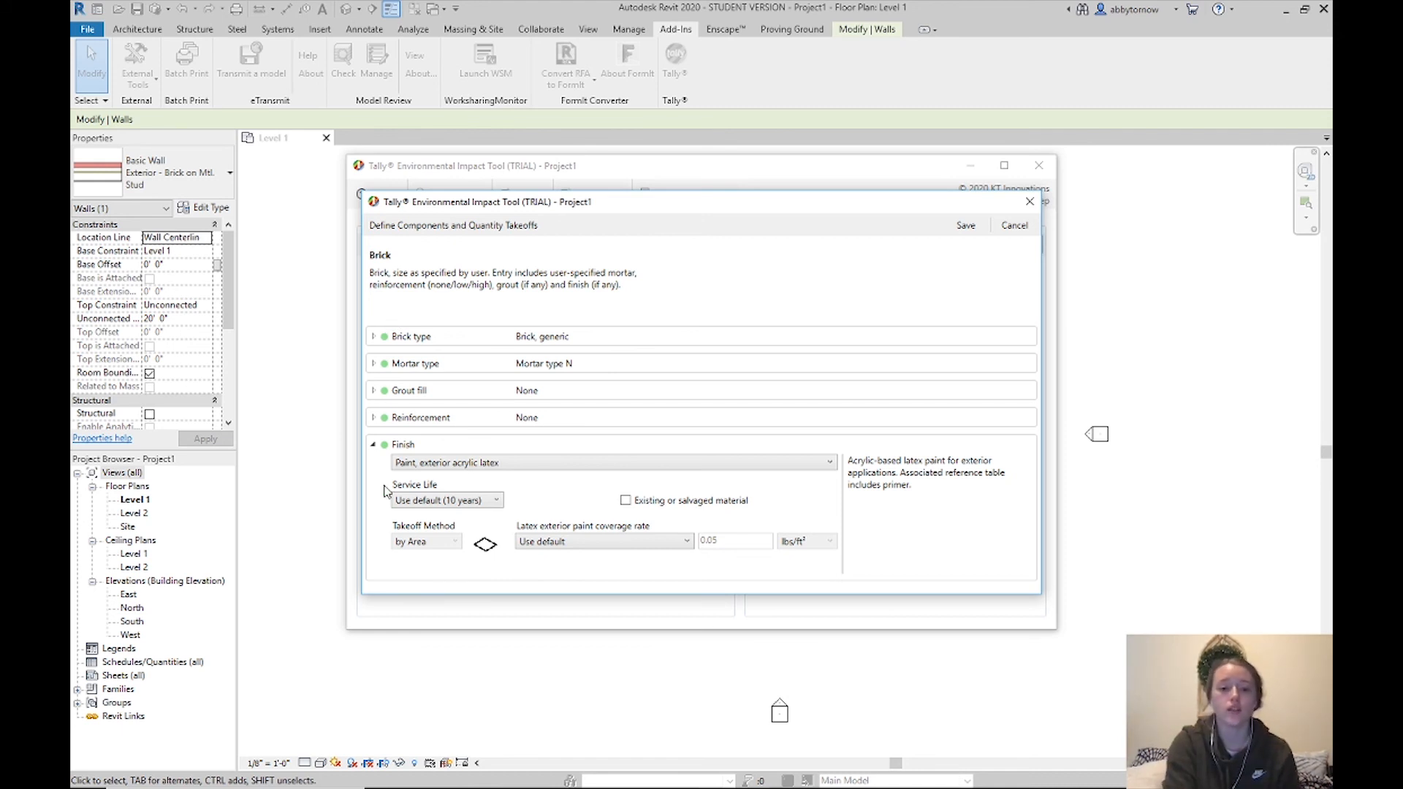
left_click(965, 225)
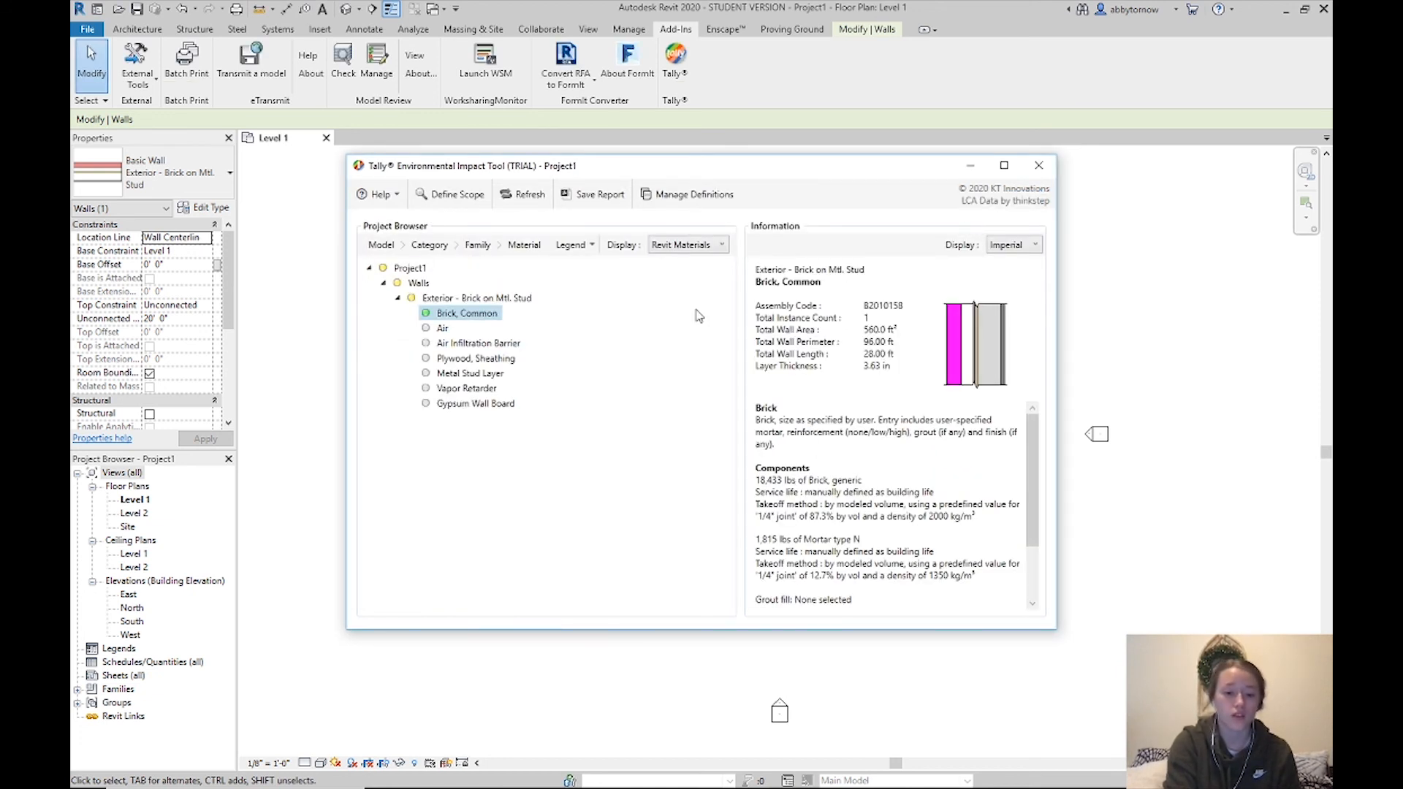
Review Brick, Common's brick and mortar breakdown, then show the 3.00 in Air layer details
left_click(429, 331)
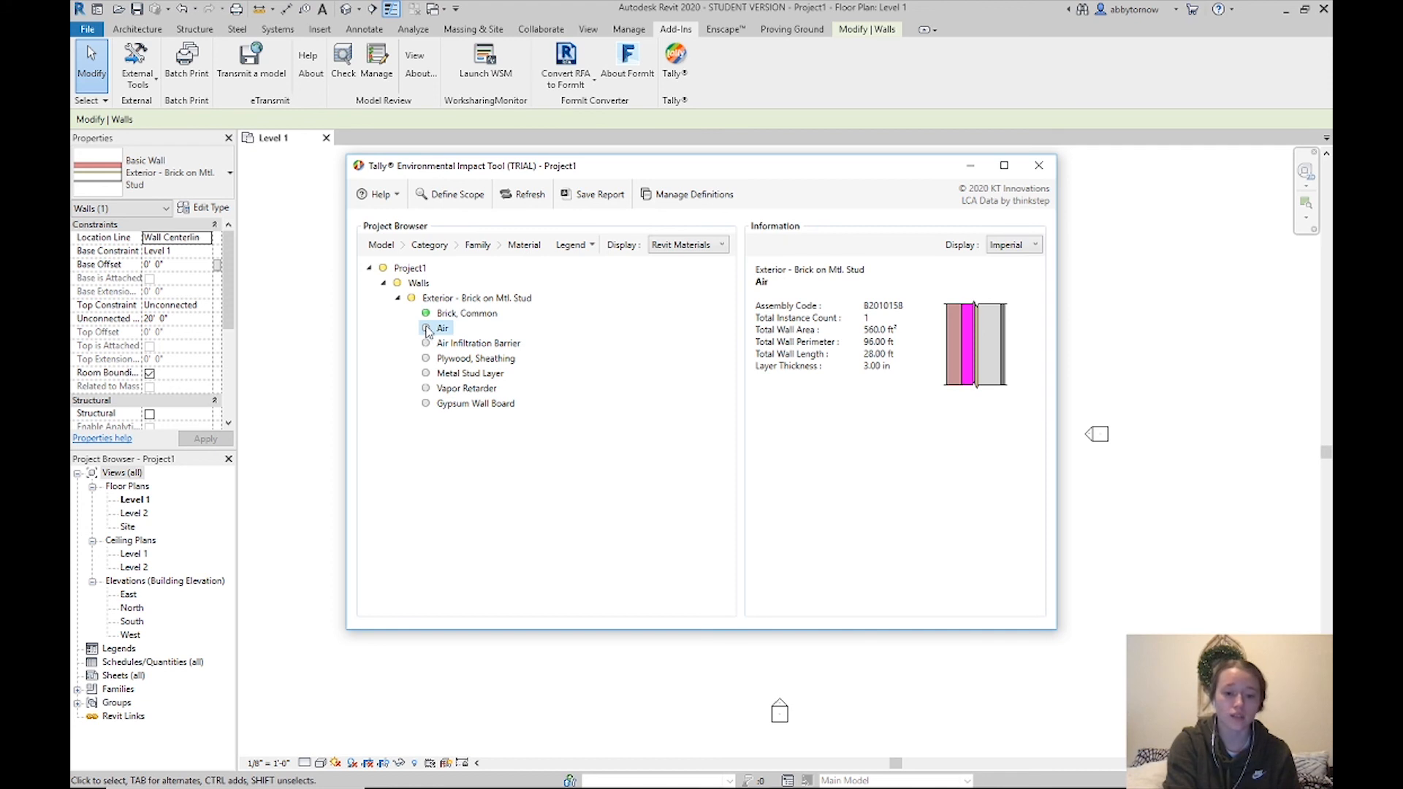
left_click(428, 314)
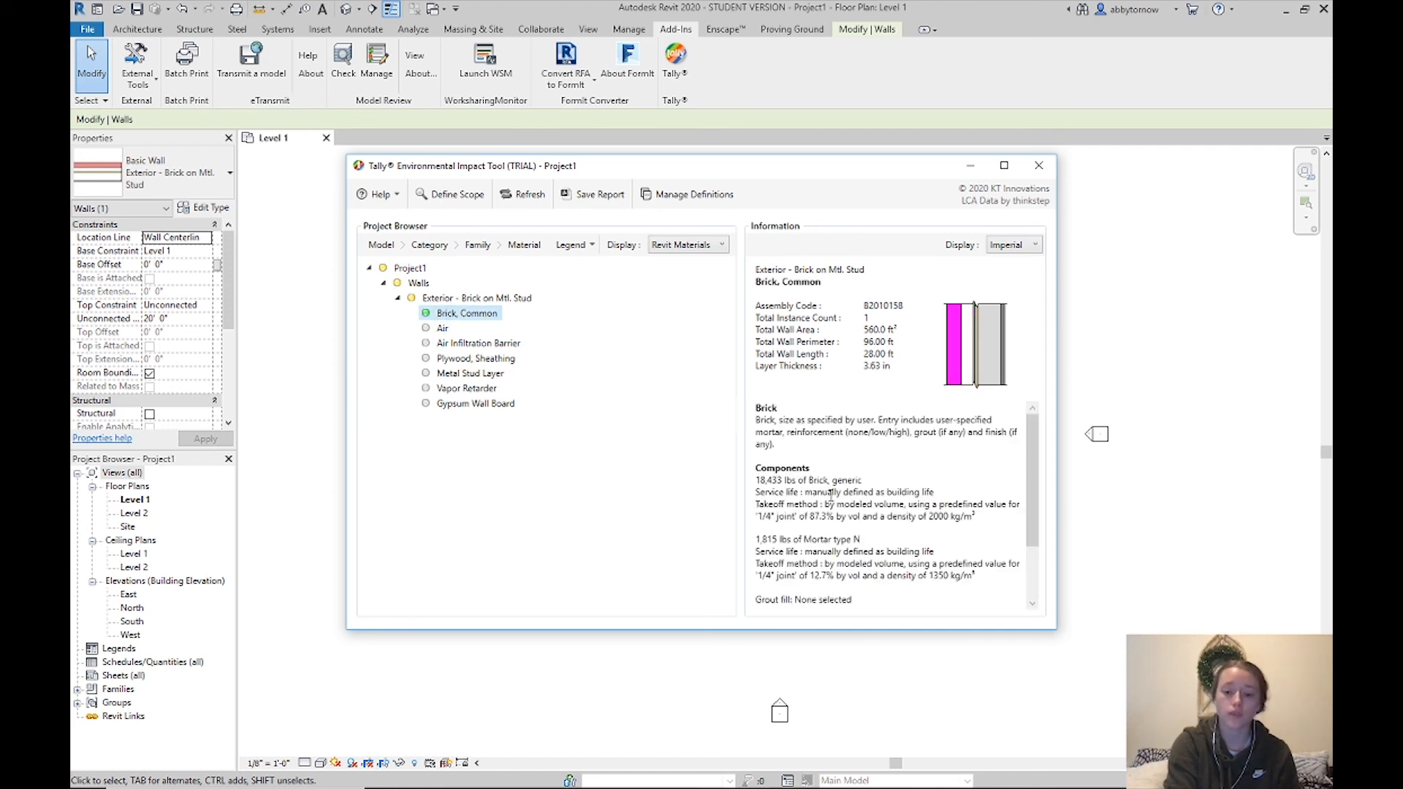
left_click_drag(756, 481, 986, 582)
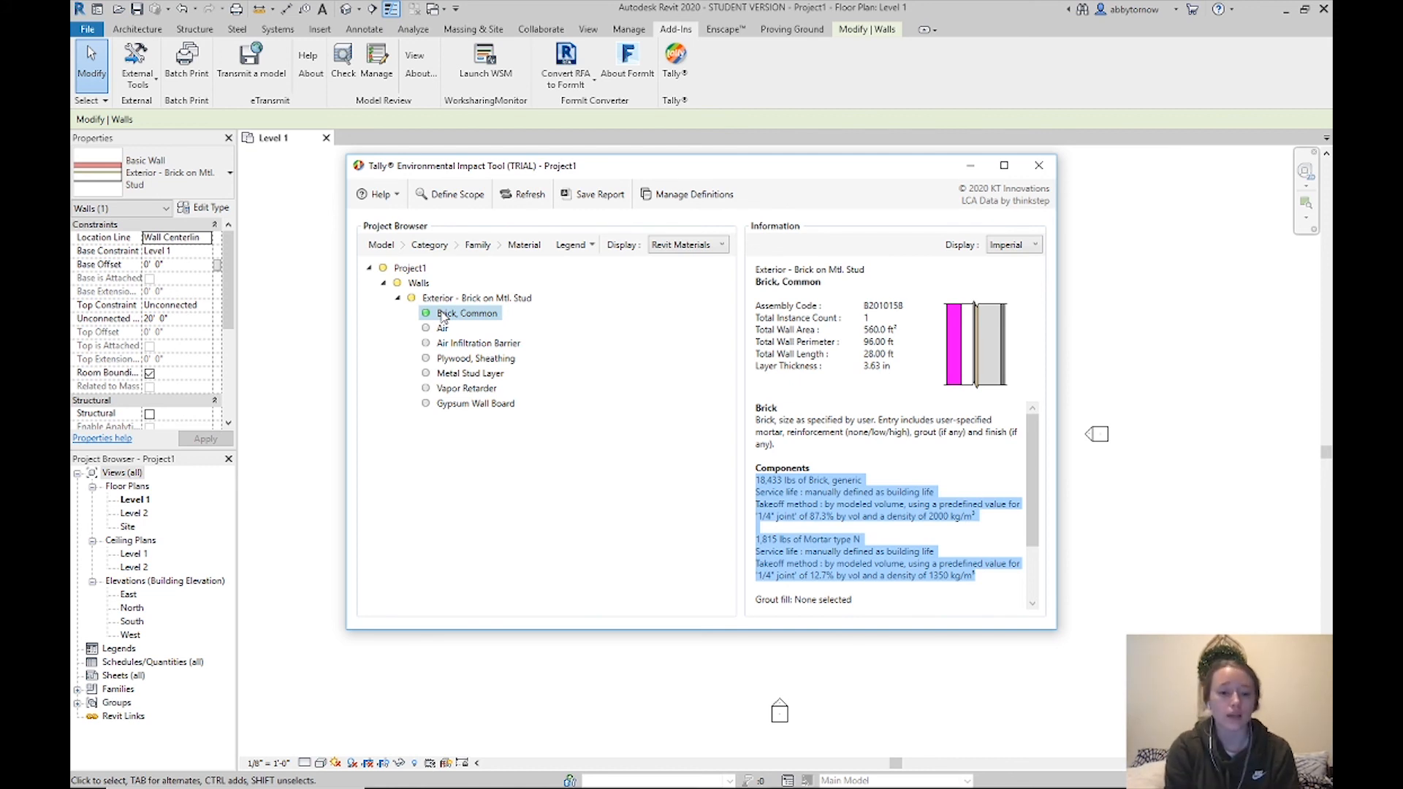
left_click(442, 328)
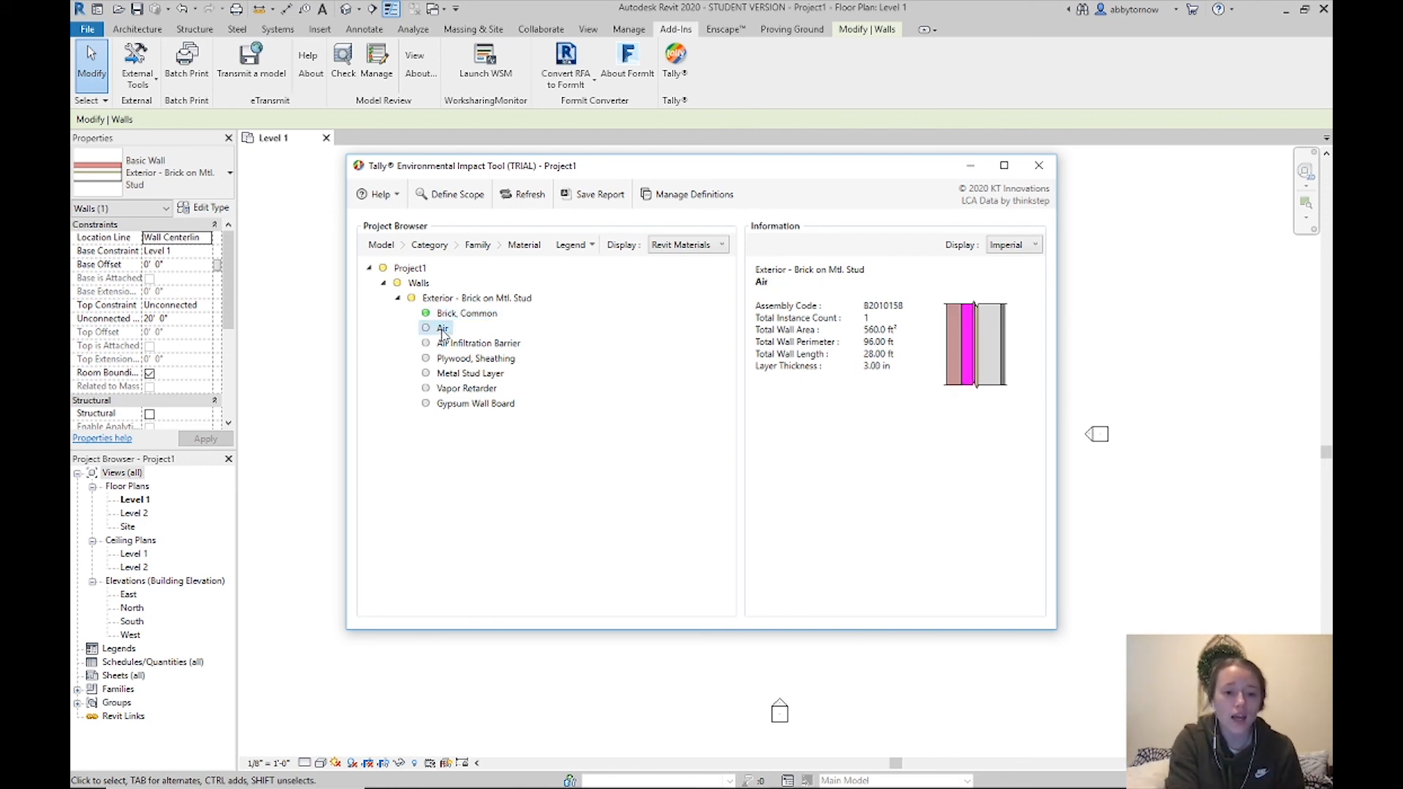
right_click(443, 329)
left_click(489, 344)
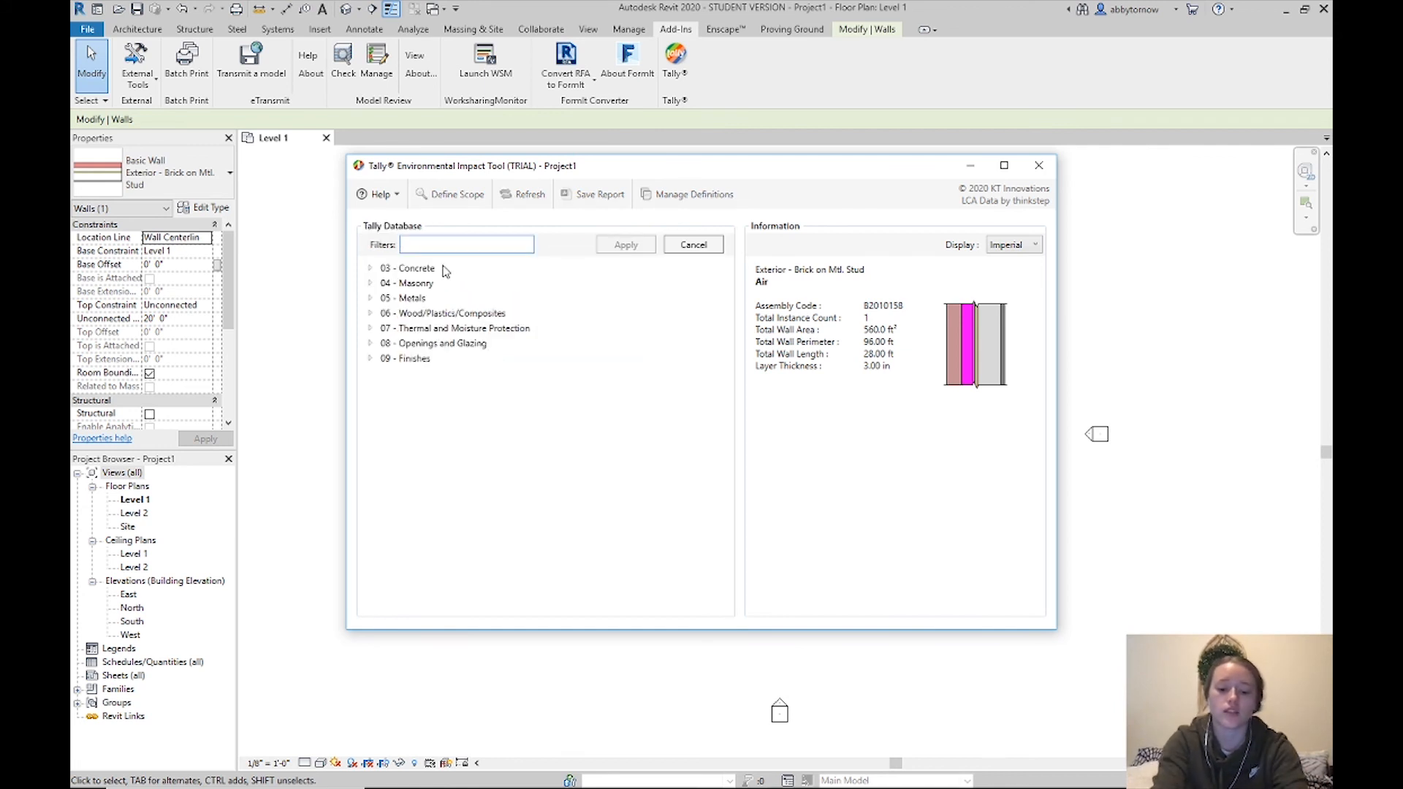
type("air")
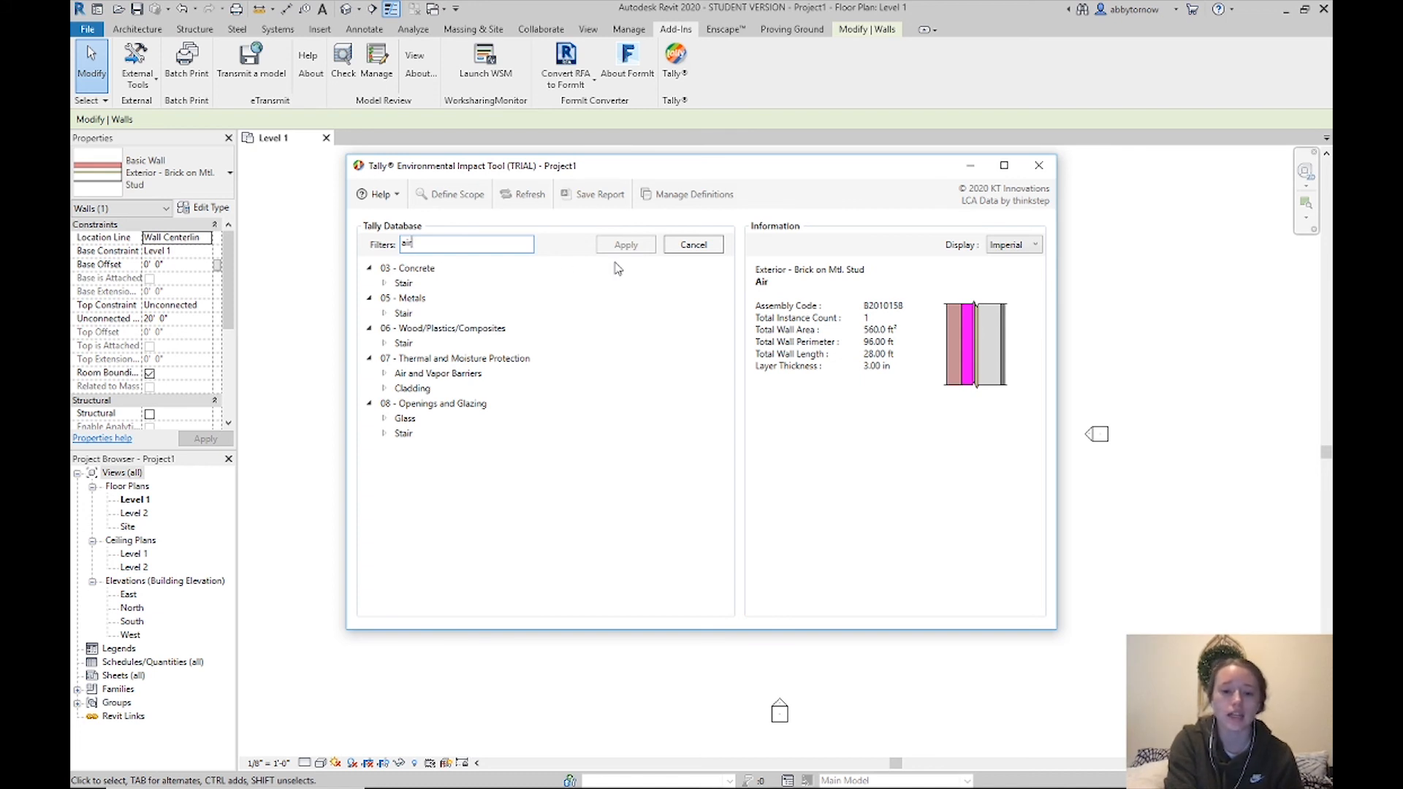
left_click(681, 249)
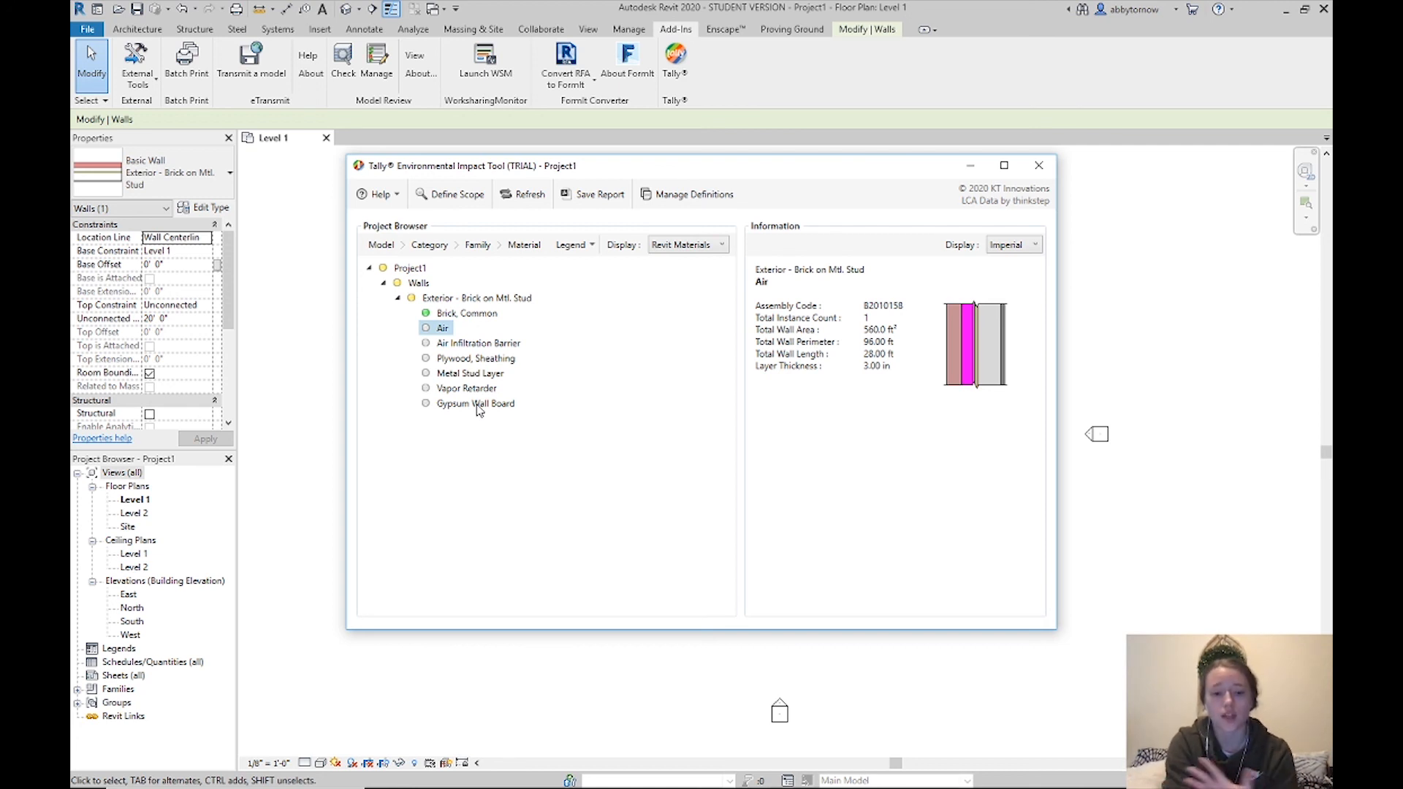
Close Tally, clear the wall selection, and relaunch Tally from Add-Ins for Trial_detached
left_click(1047, 174)
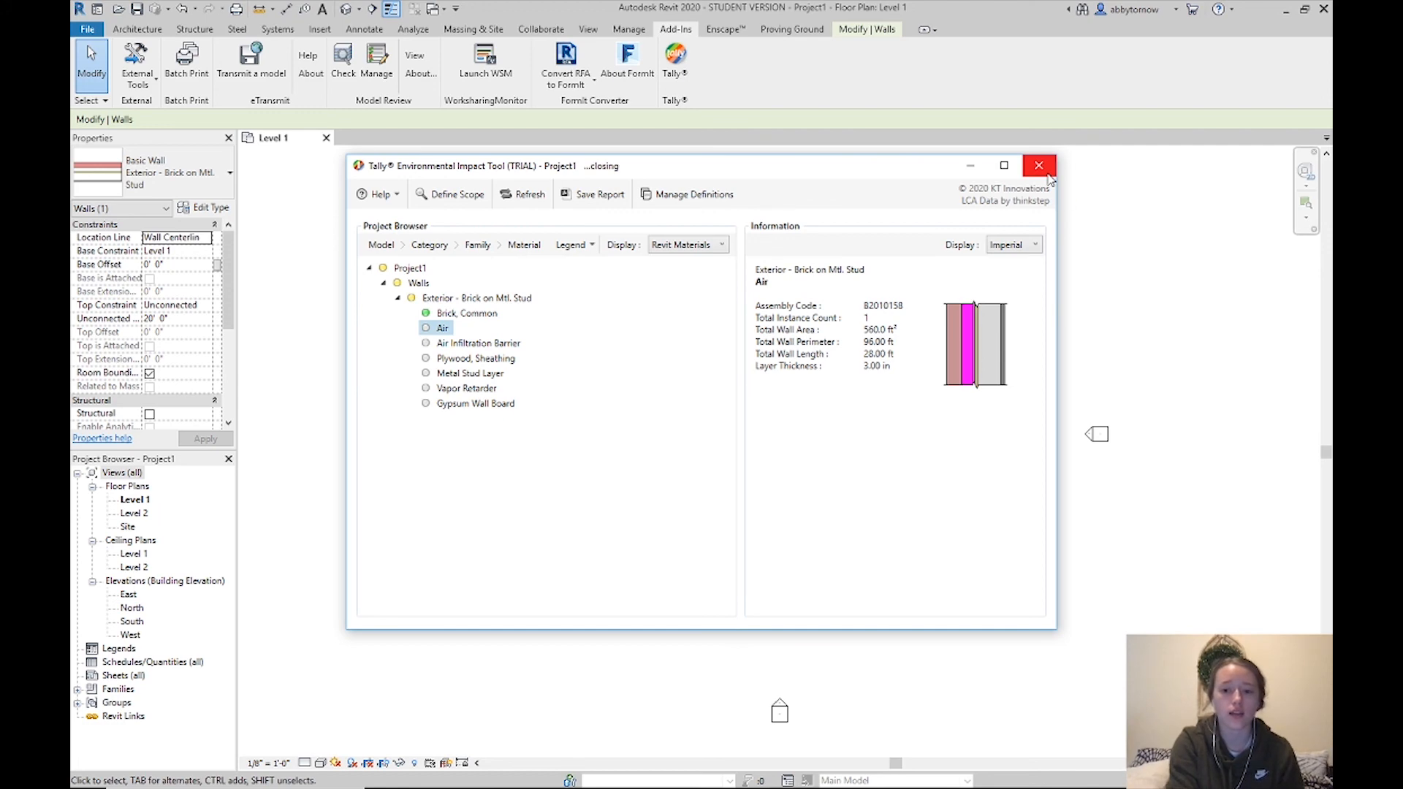
key("Escape")
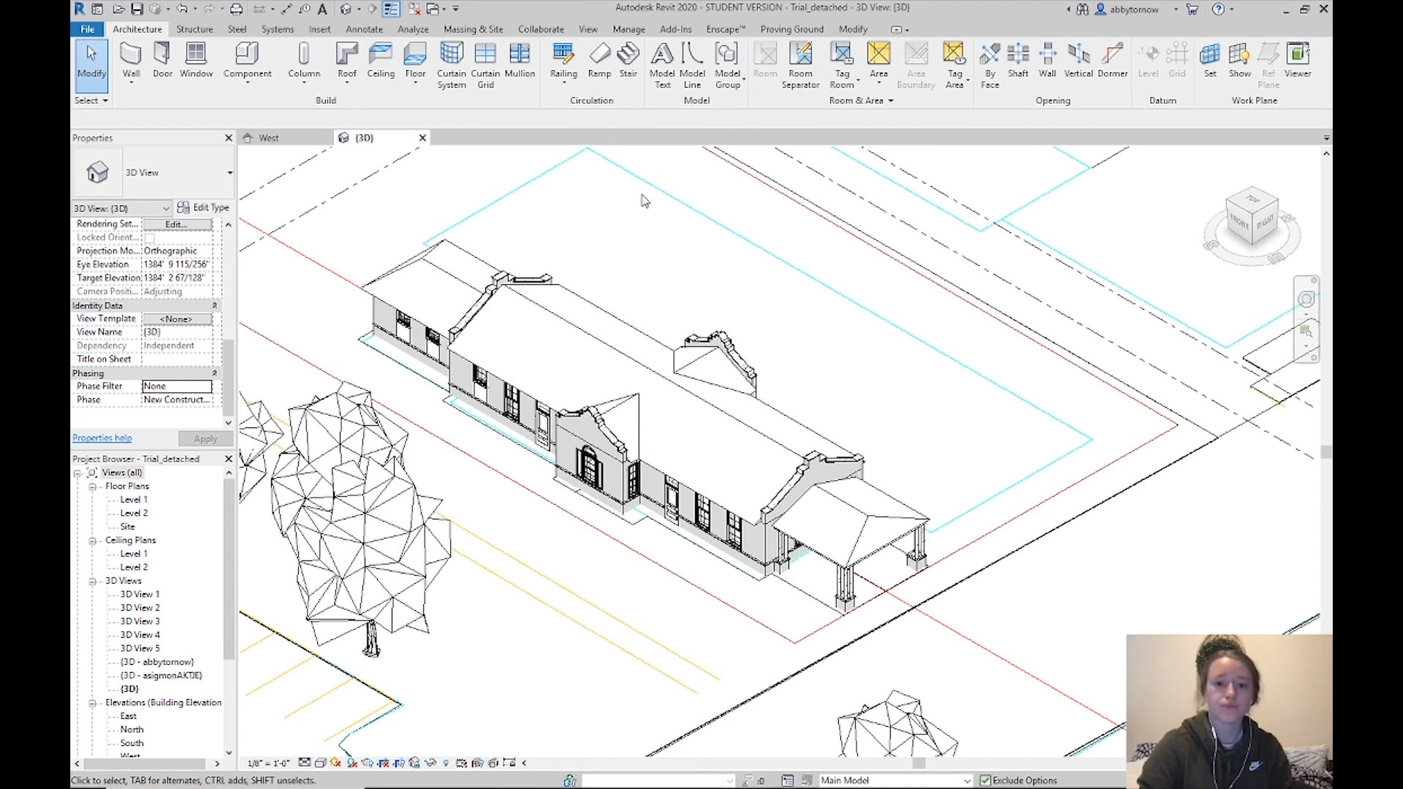
left_click(676, 29)
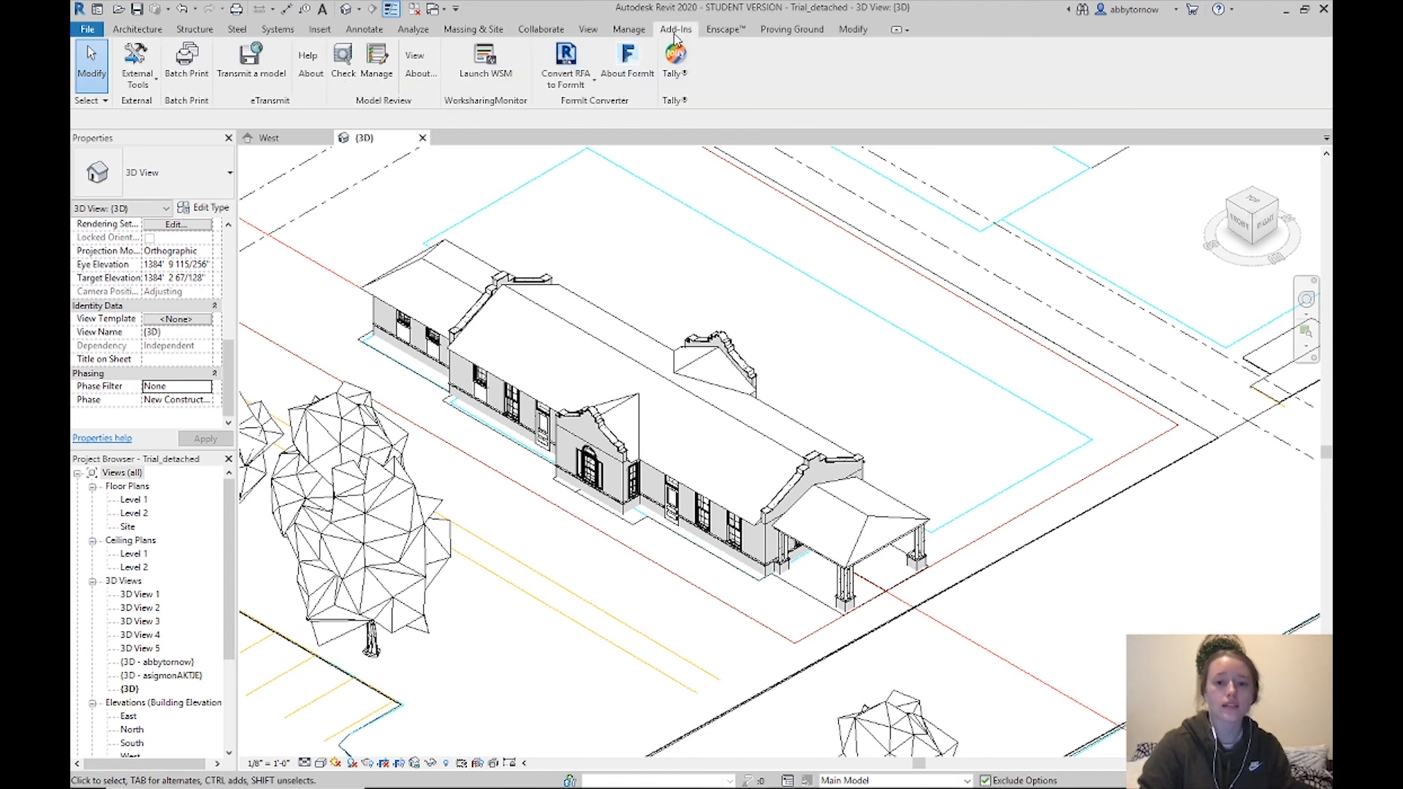
left_click(675, 58)
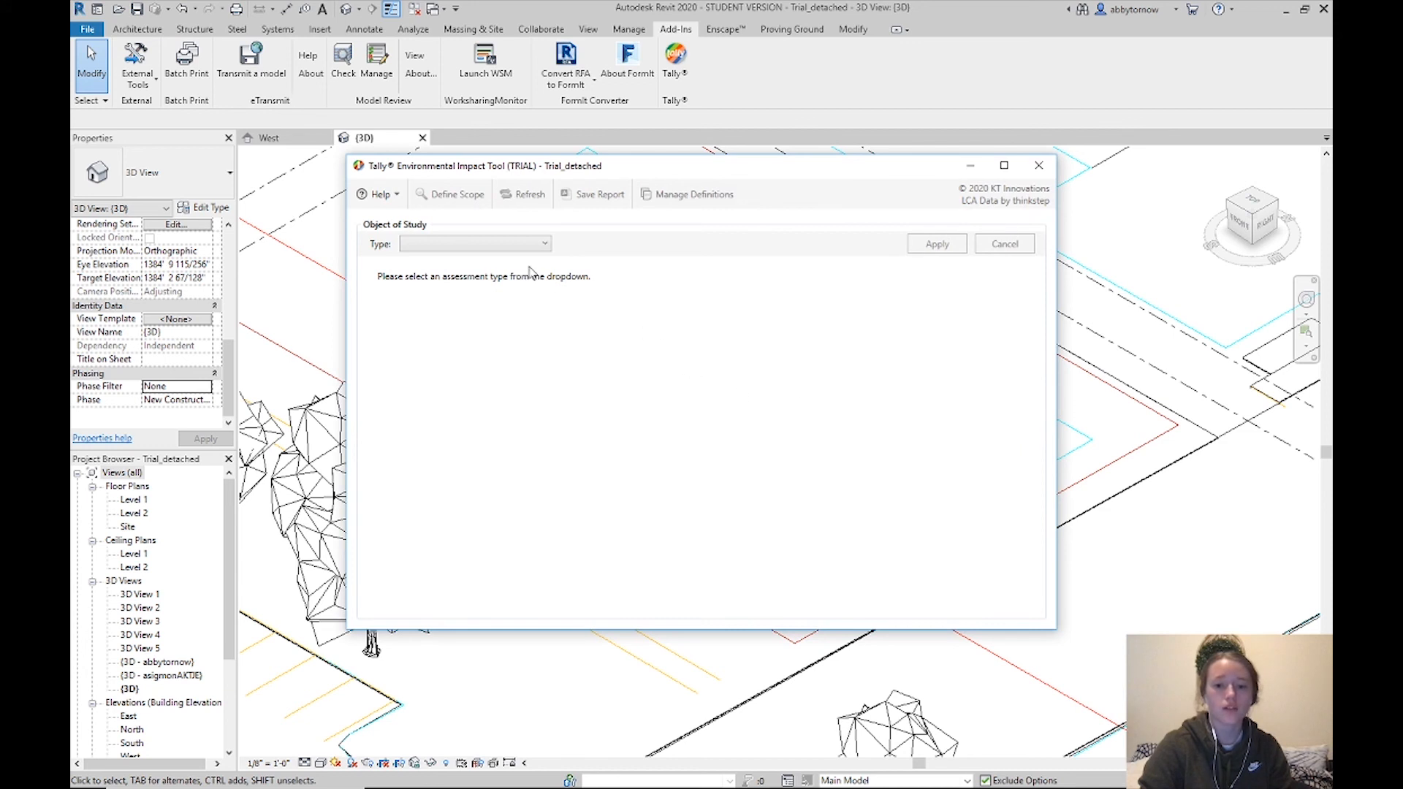
Apply a Full Building Study scope including all categories, worksets and phases
left_click(432, 247)
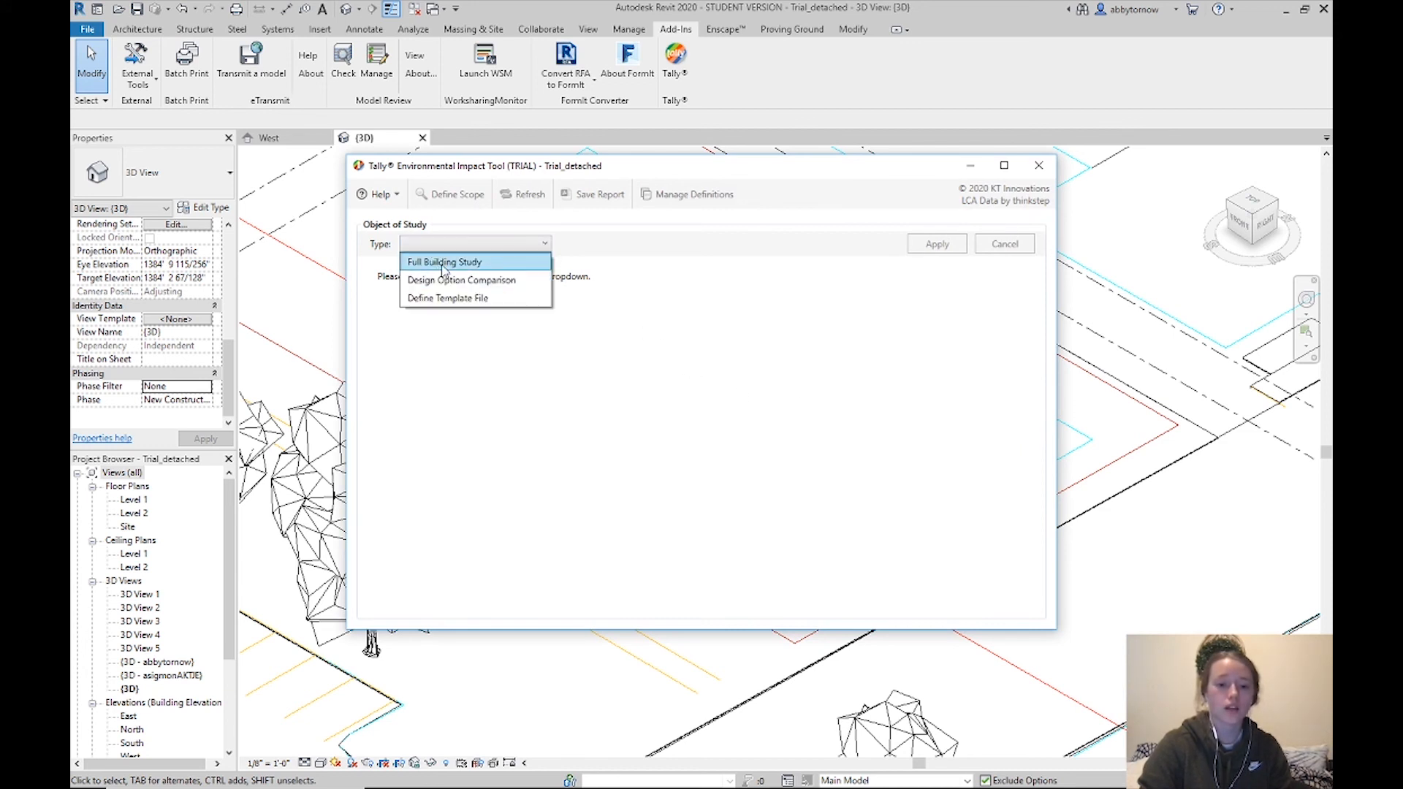
left_click(443, 263)
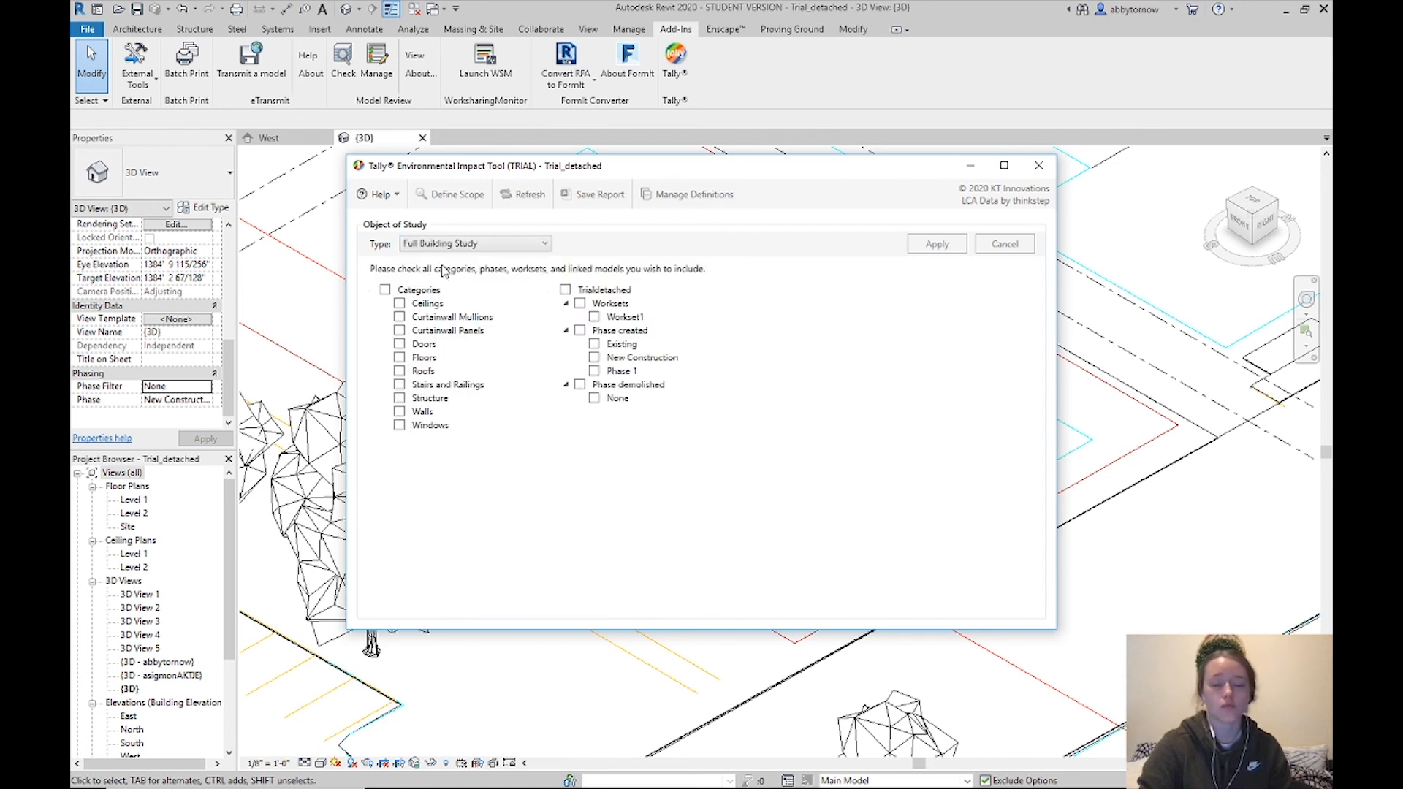
left_click(386, 291)
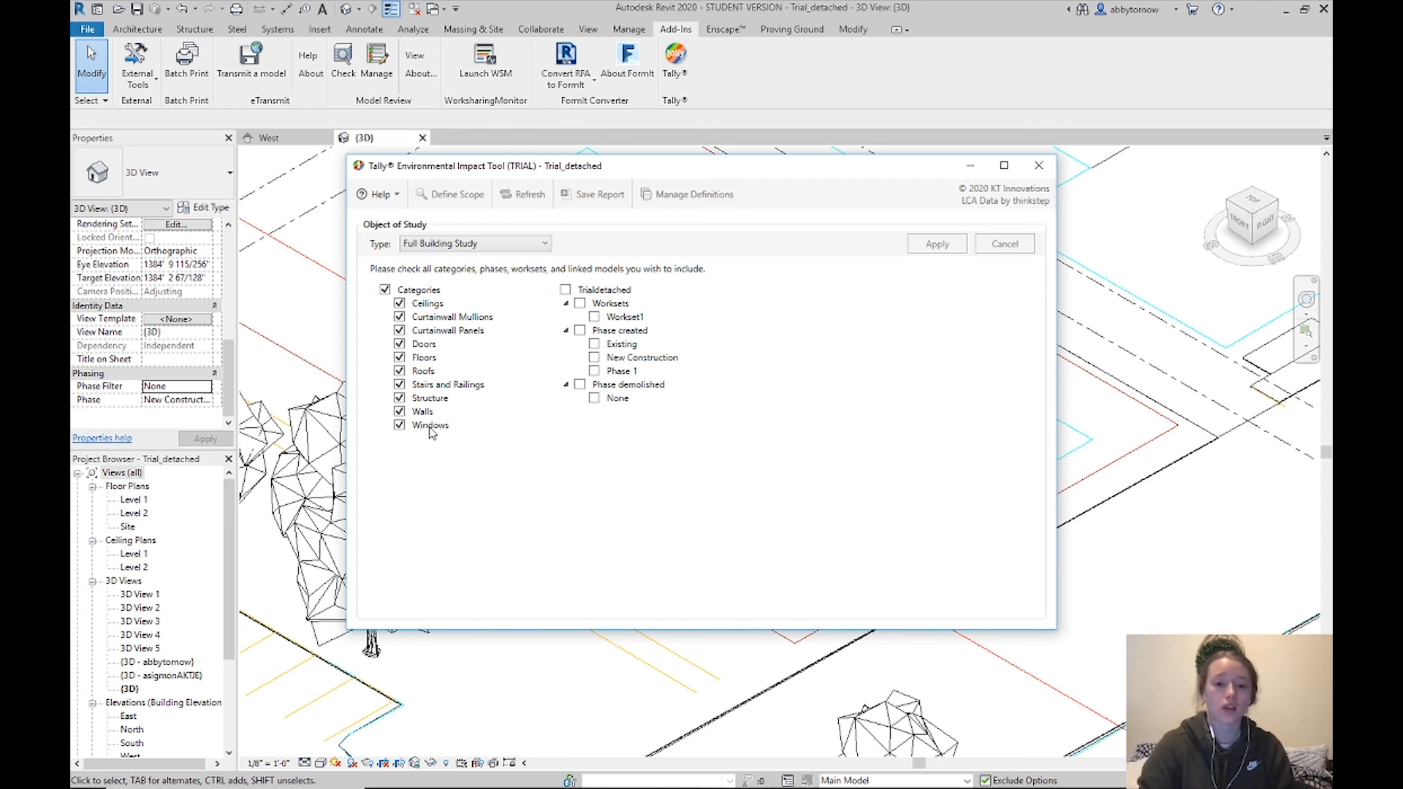
left_click(566, 290)
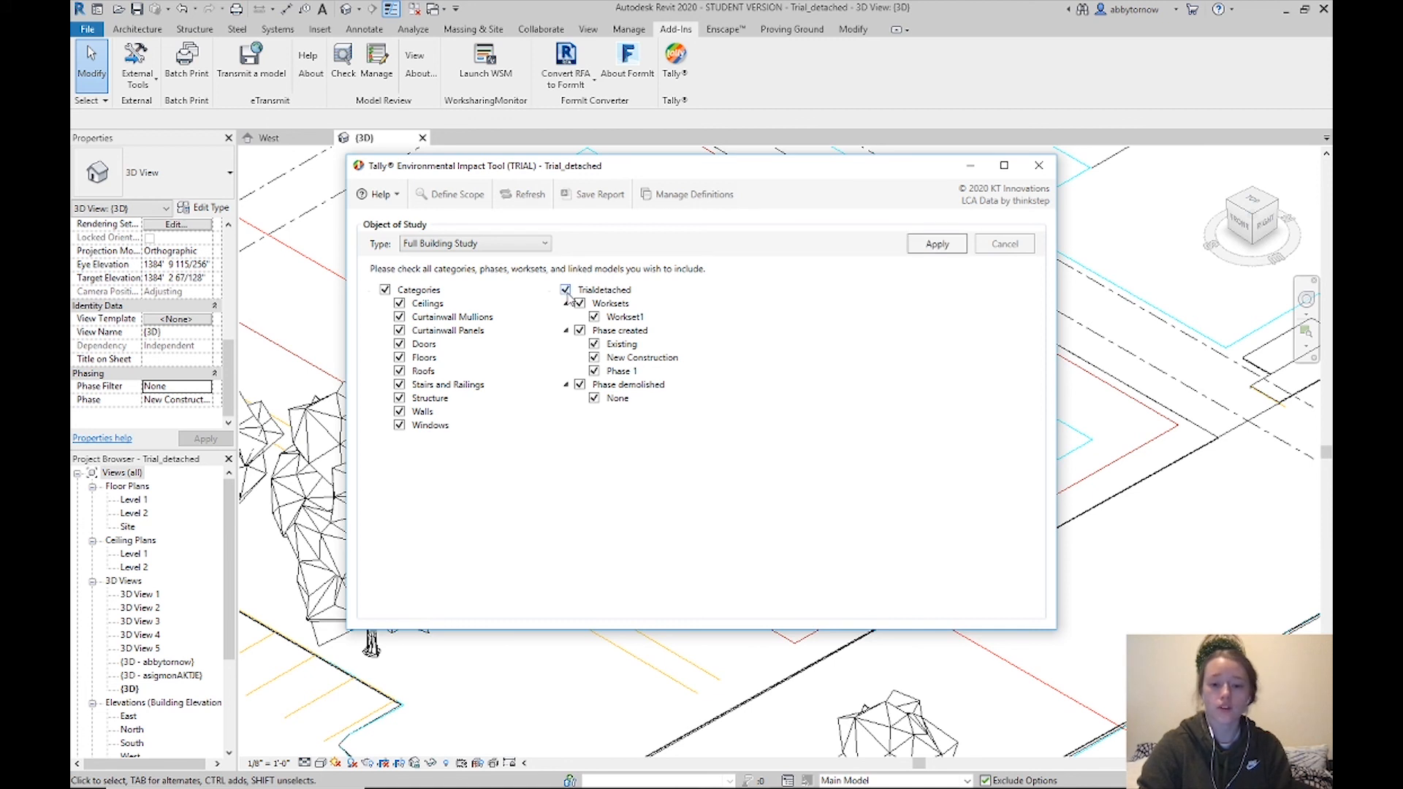
left_click(938, 246)
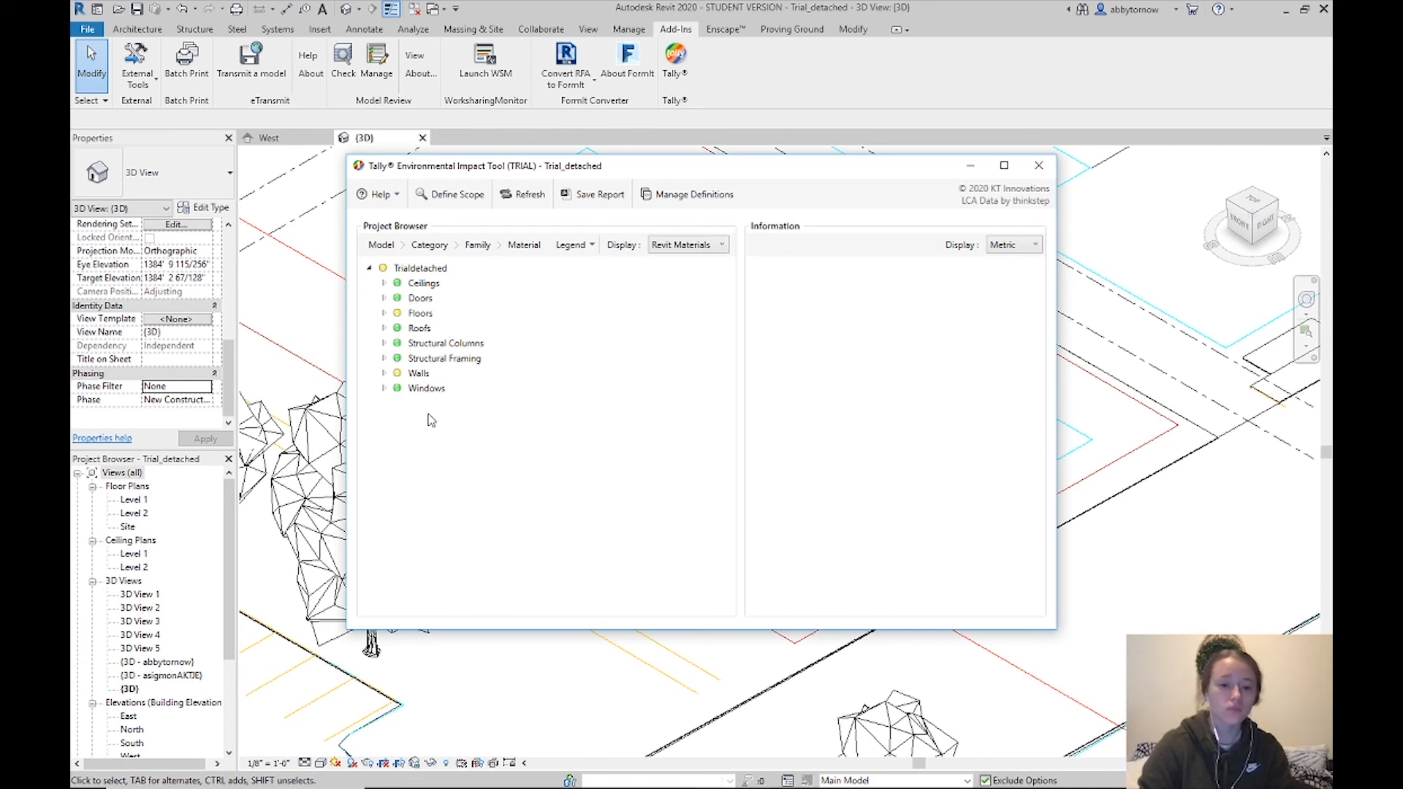
Inspect the GWB on Mtl. Stud ceiling and its Gypsum Wall Board - Pink layer, then collapse Ceilings
left_click(384, 284)
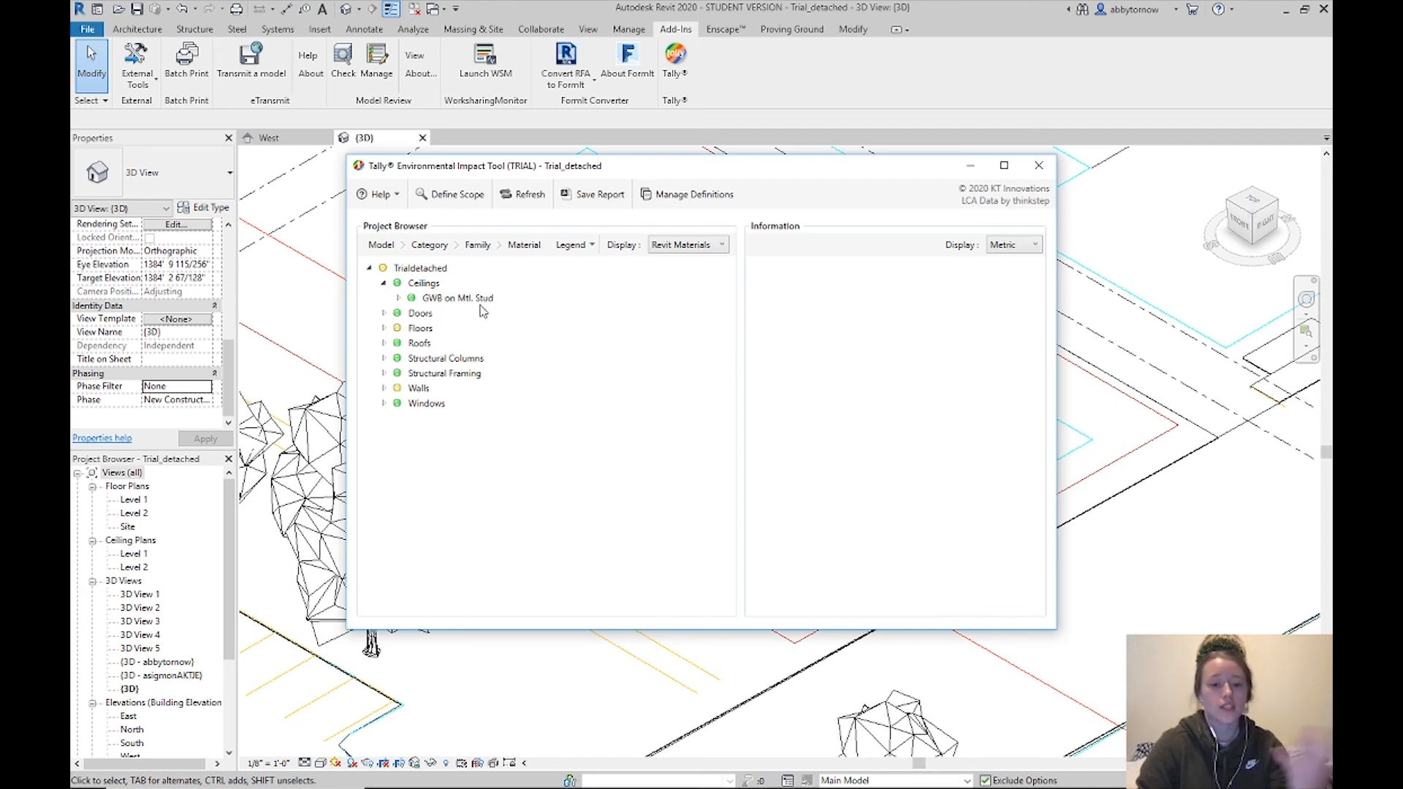
right_click(411, 298)
left_click(400, 306)
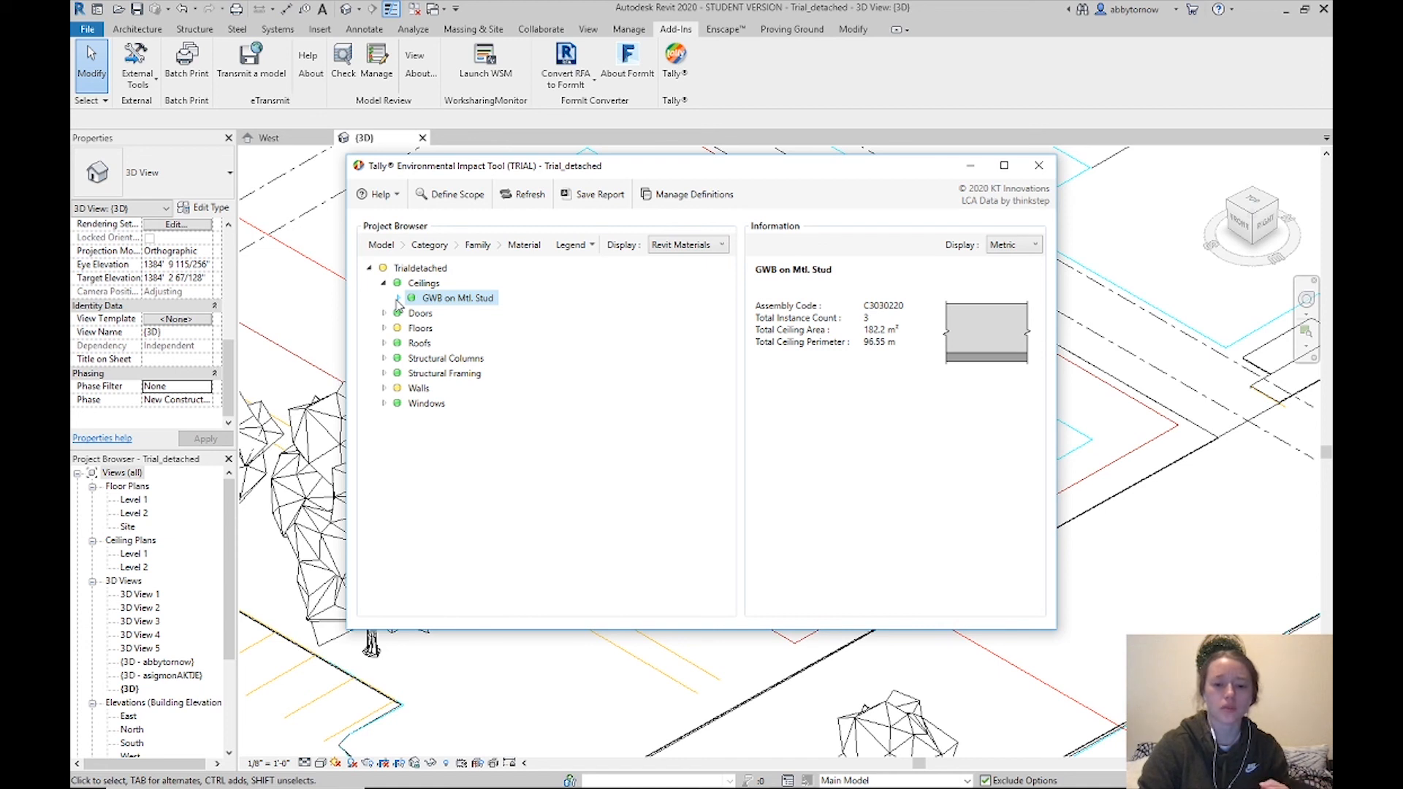
left_click(398, 298)
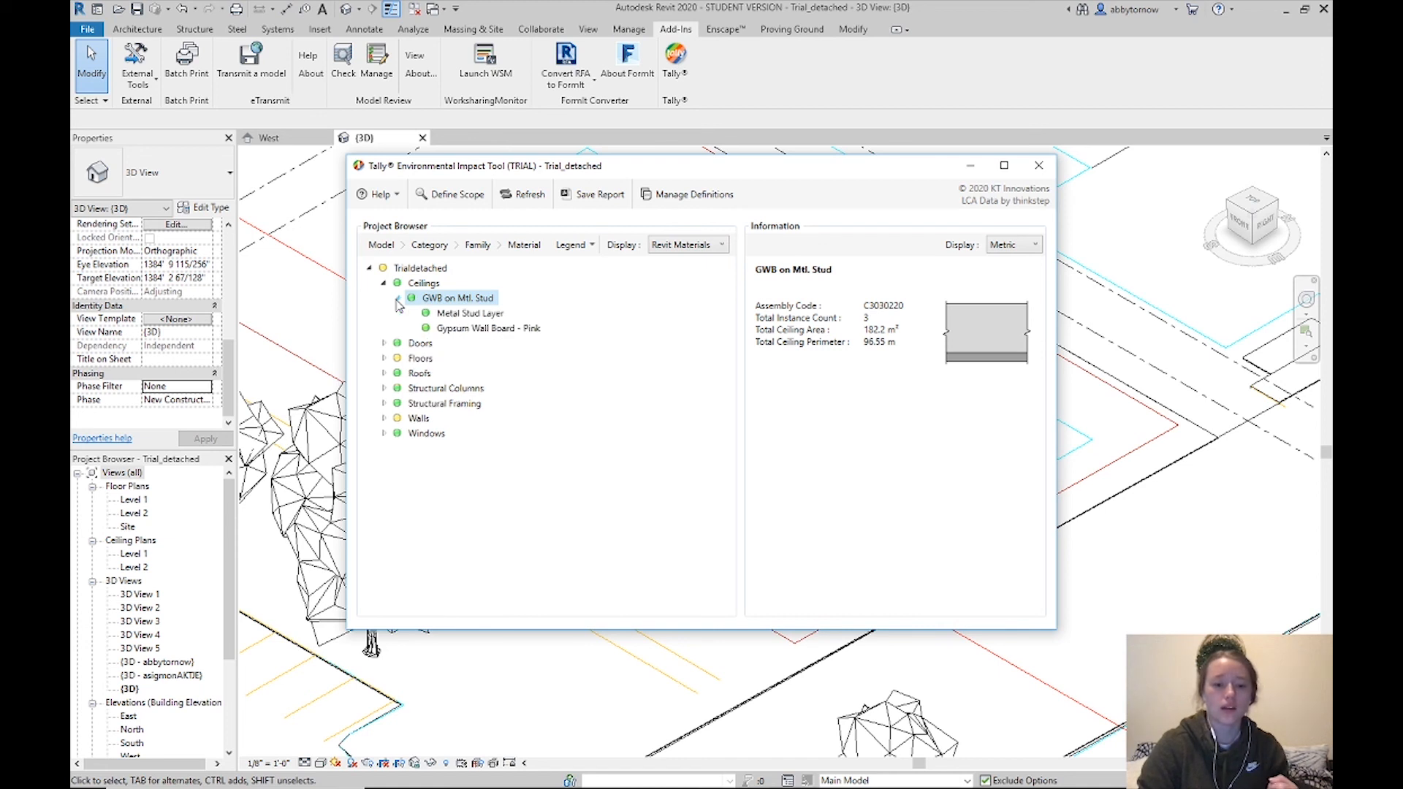
left_click(477, 331)
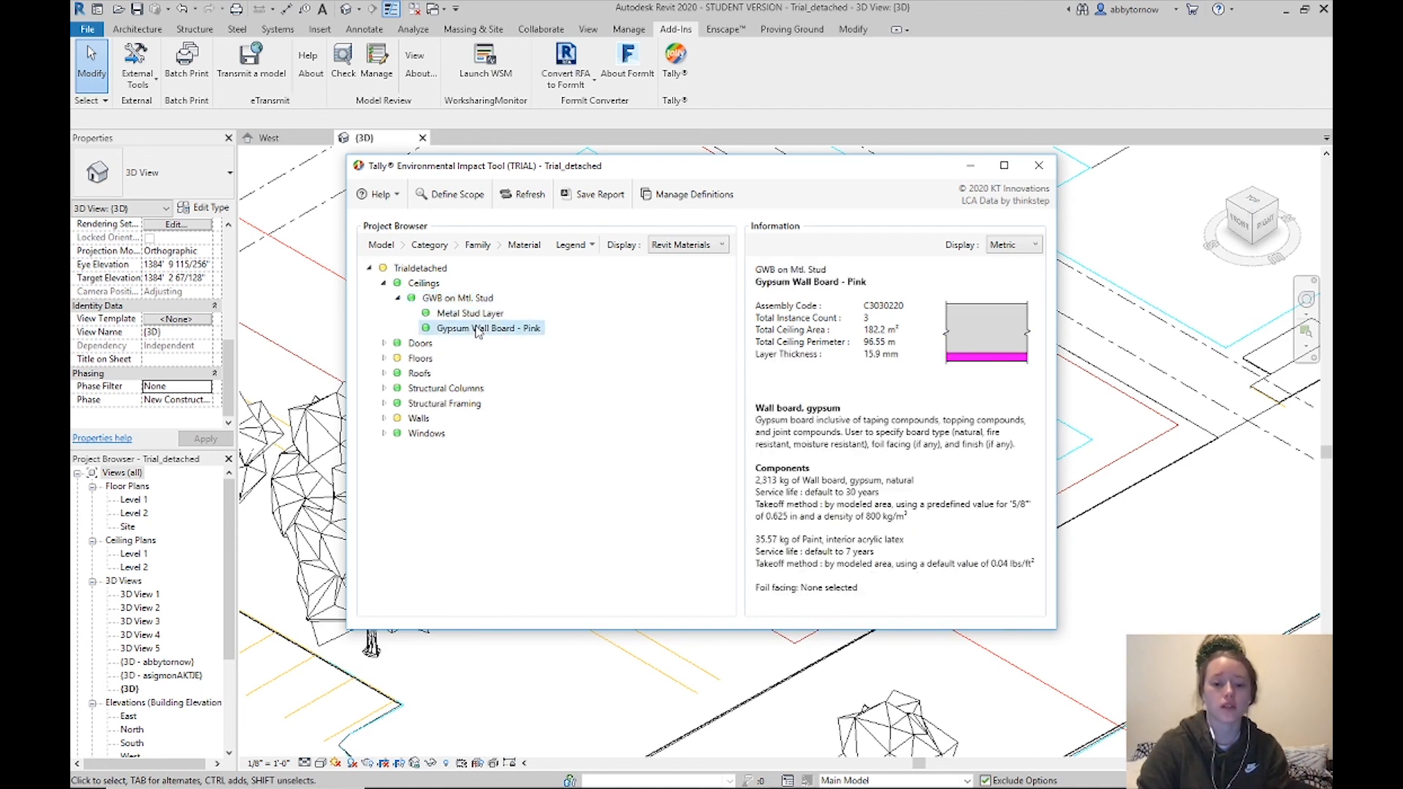
left_click(385, 284)
Review the Exterior Walls and Wood wall data under Walls, then collapse the category
left_click(383, 374)
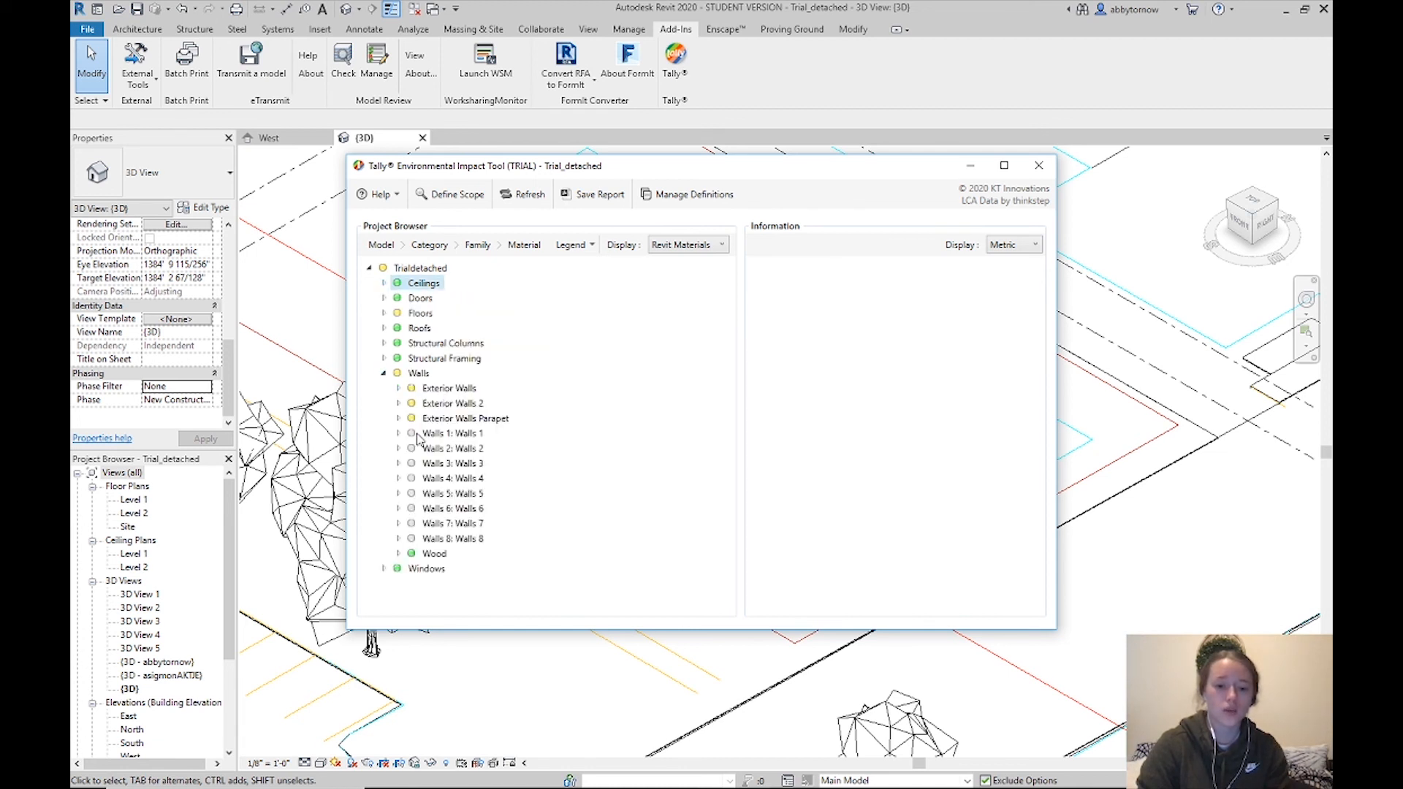
left_click(449, 389)
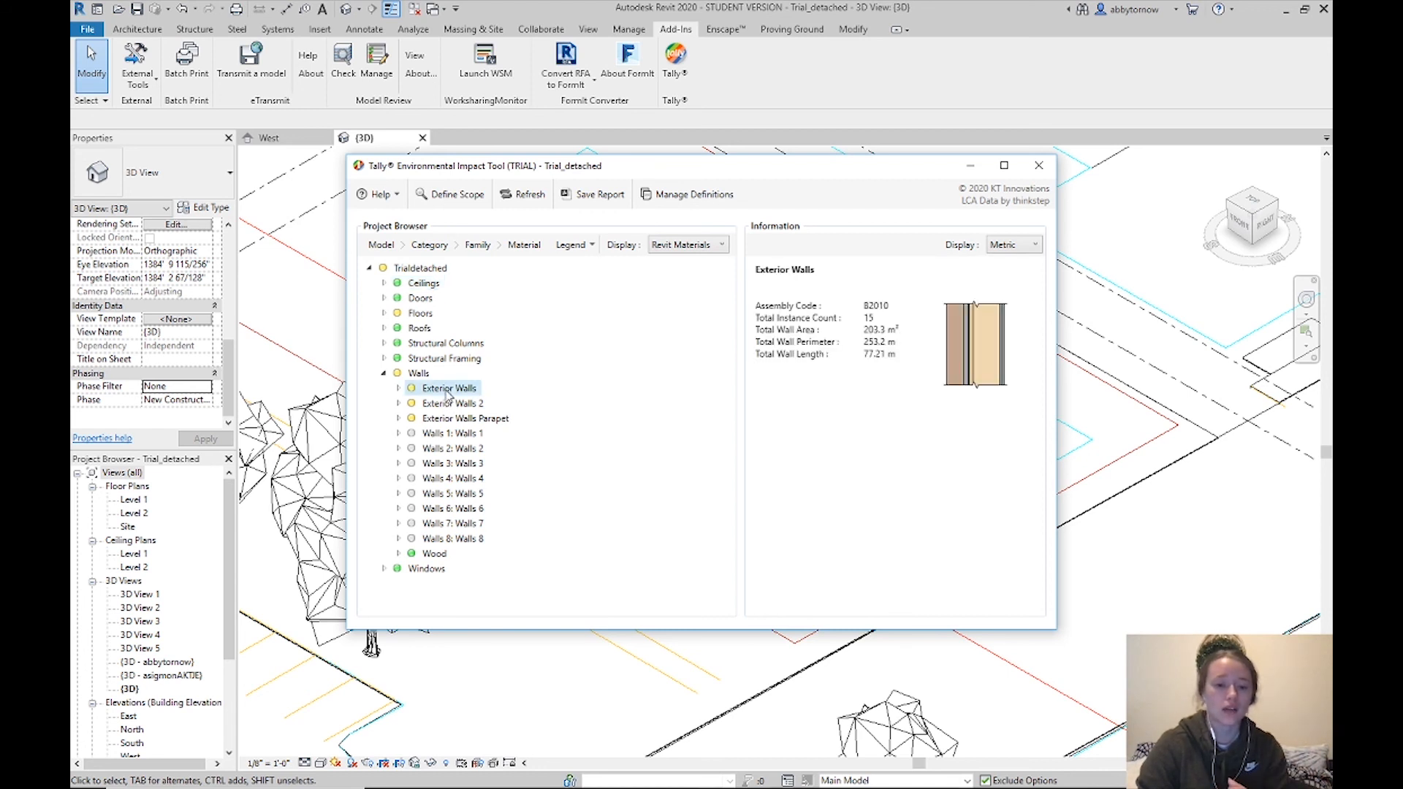
left_click(434, 556)
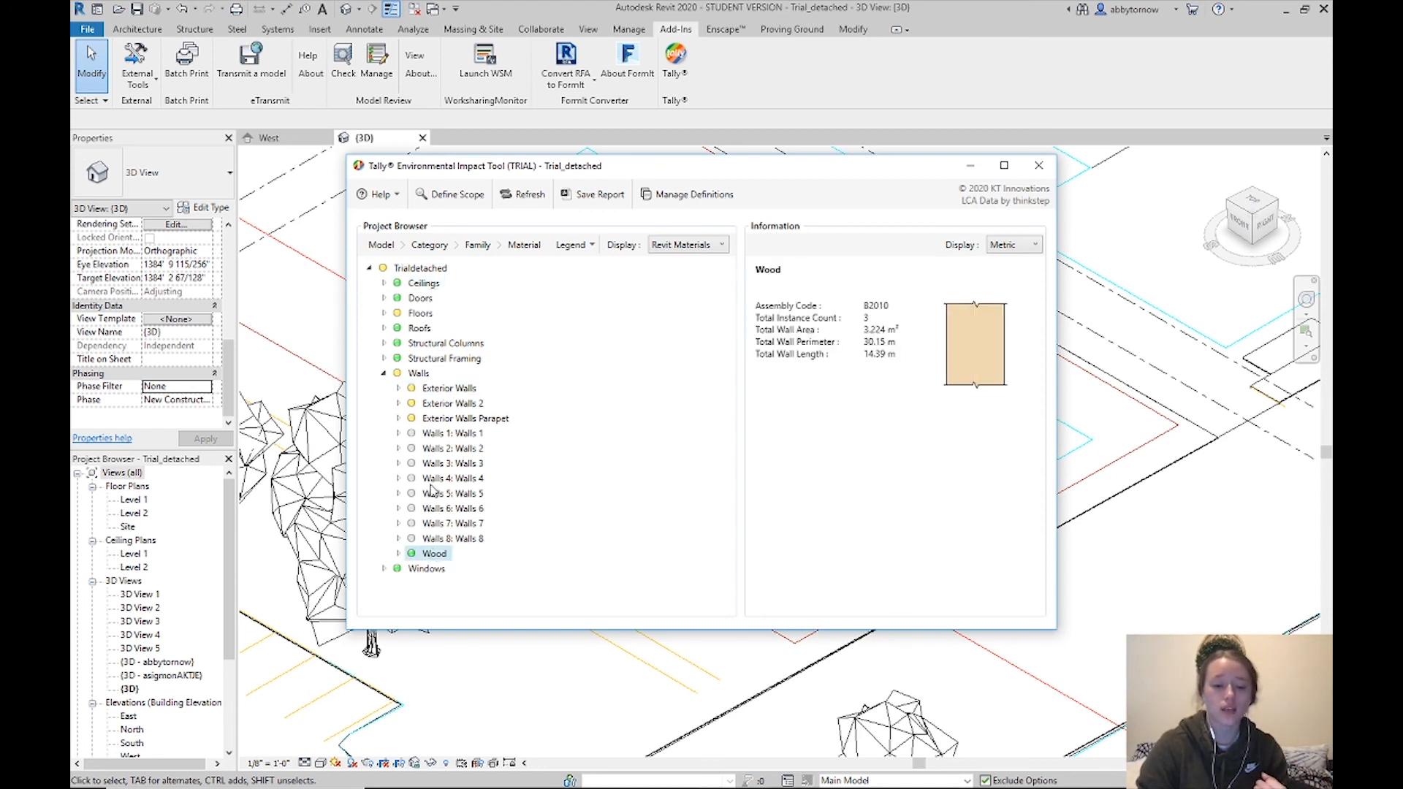
left_click(436, 391)
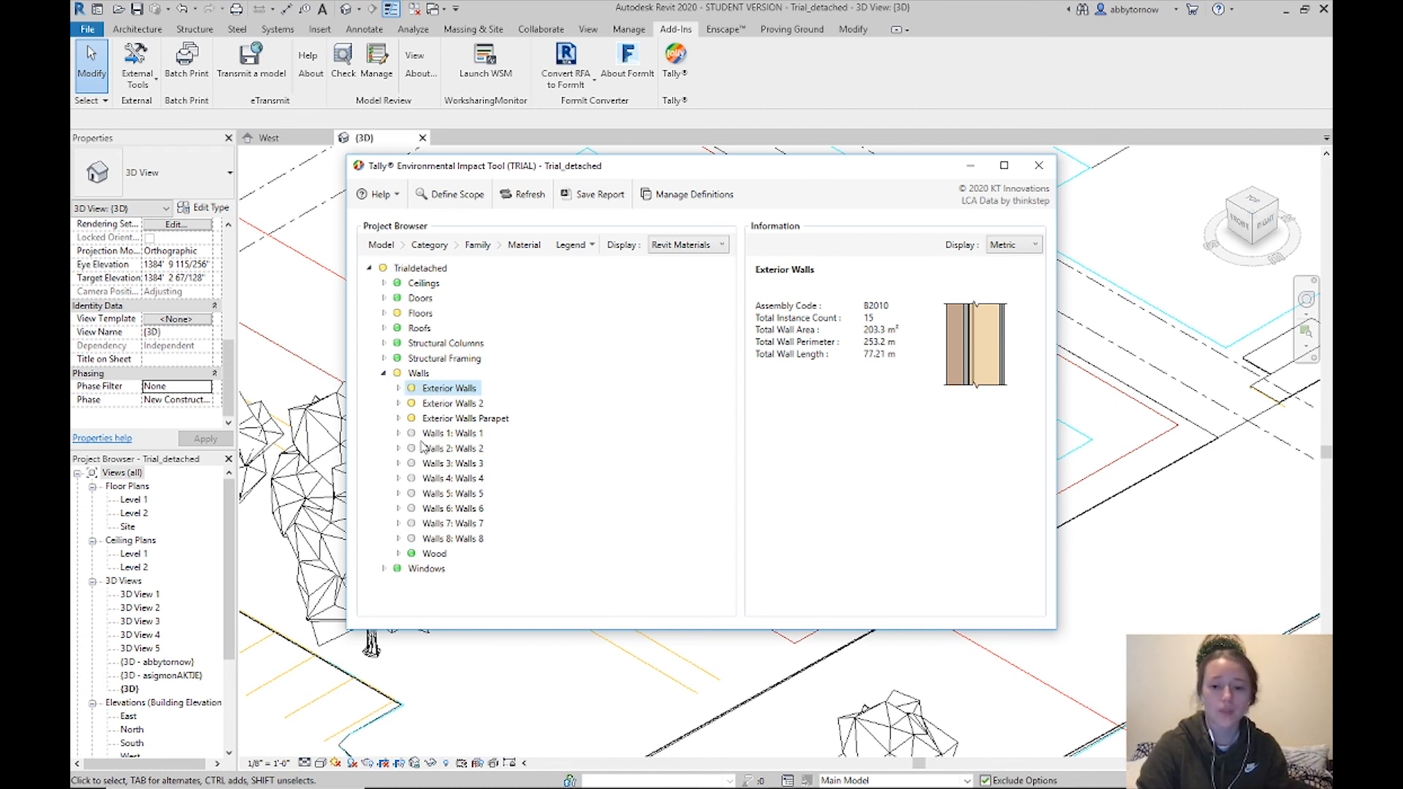
left_click(384, 374)
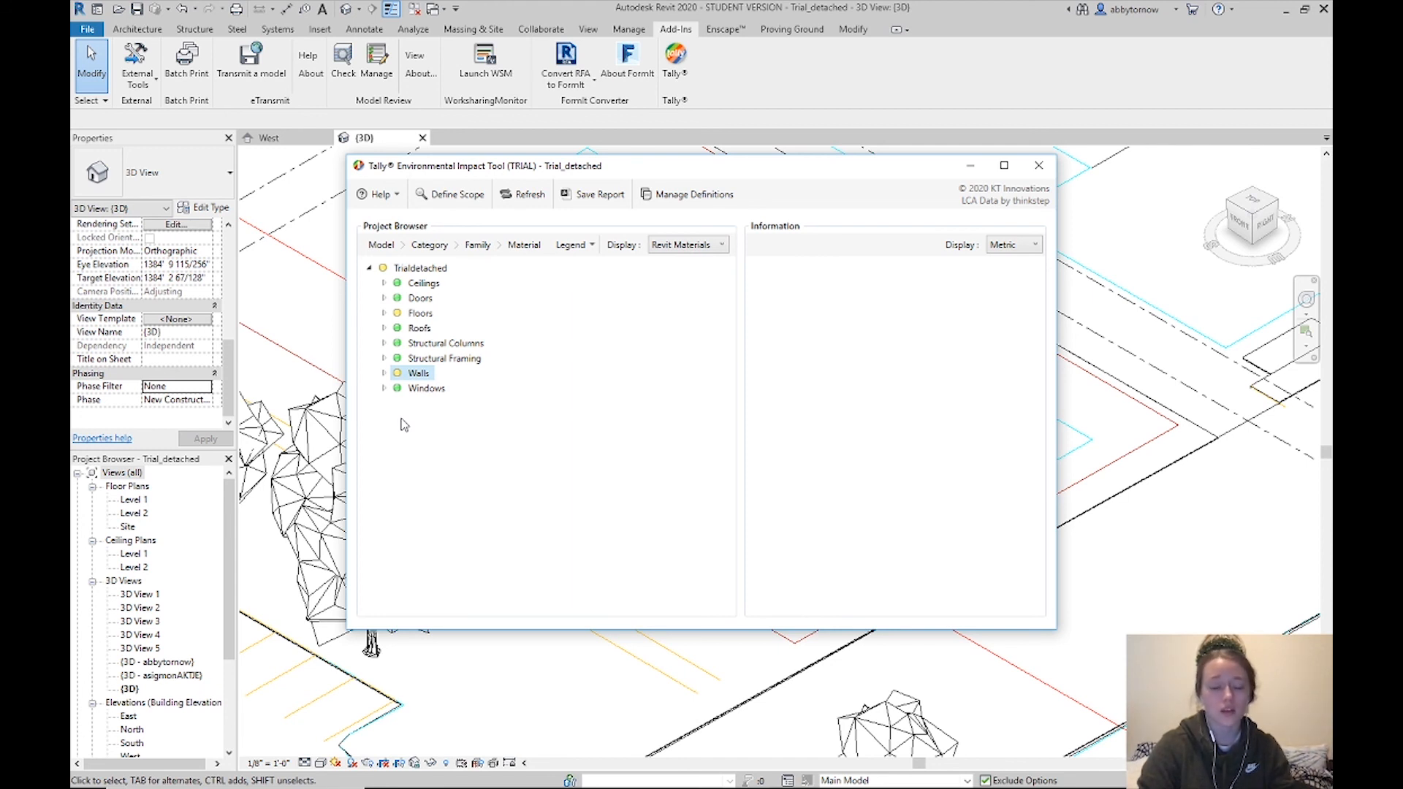
Browse the Ceilings and Floors categories, including the Generic - 12" floor, then collapse them
left_click(385, 284)
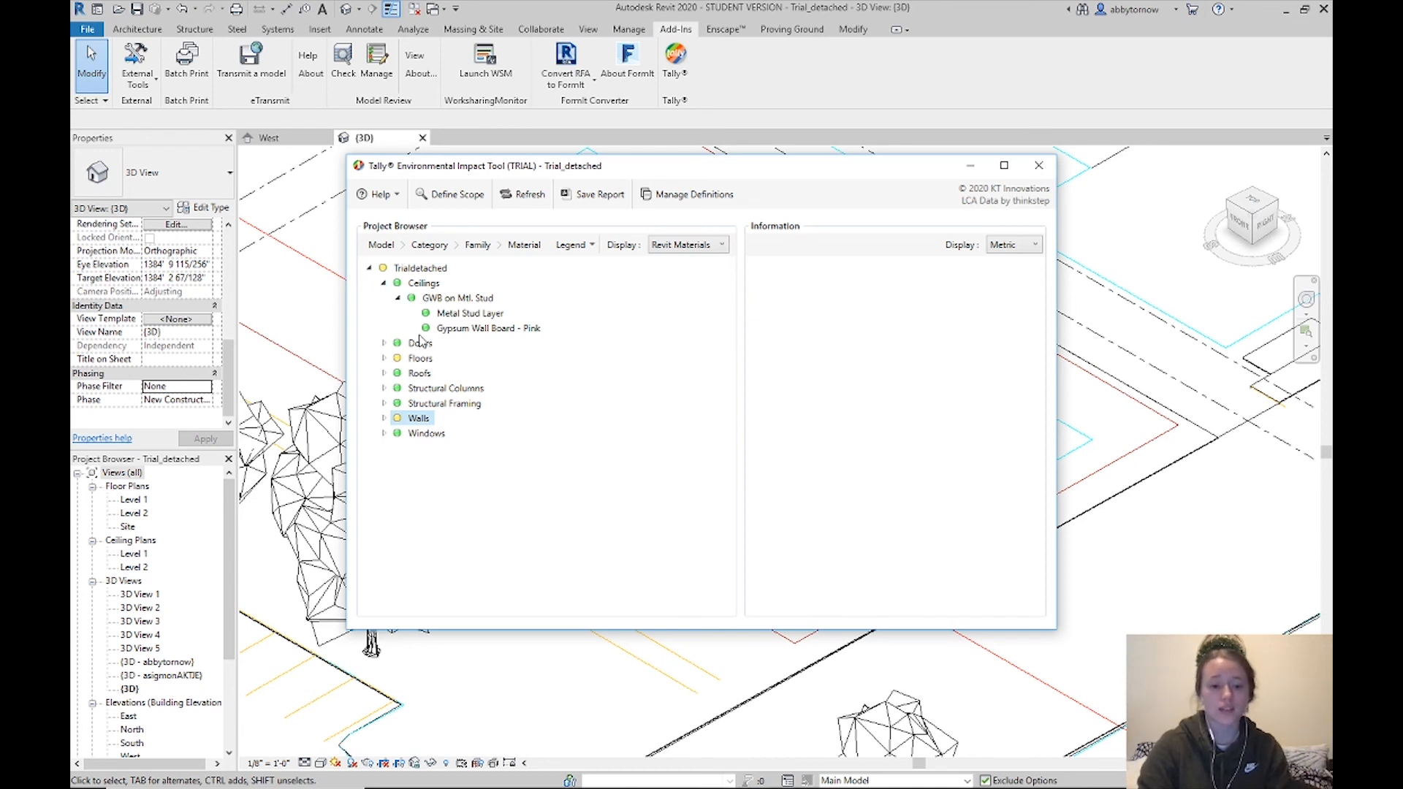
left_click(384, 358)
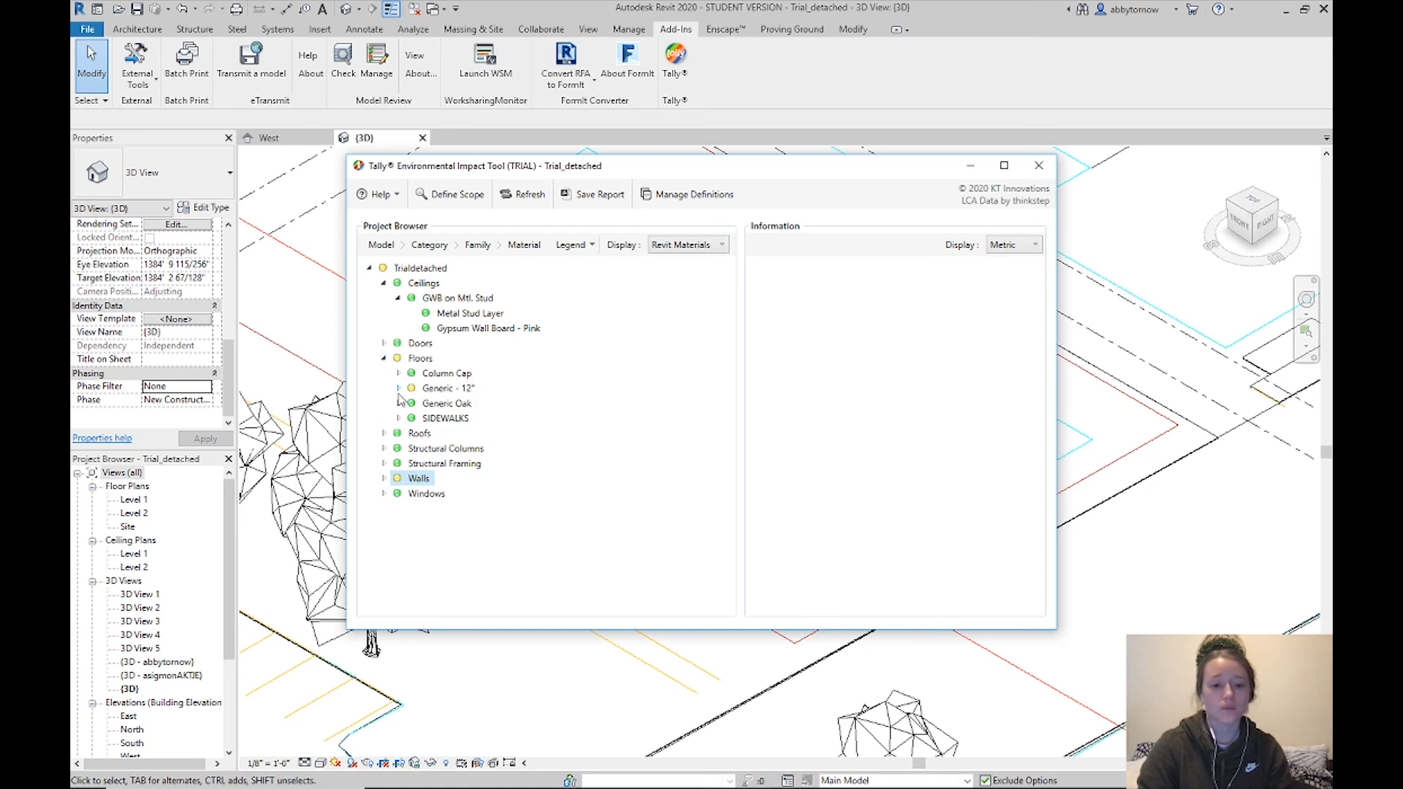
left_click(398, 388)
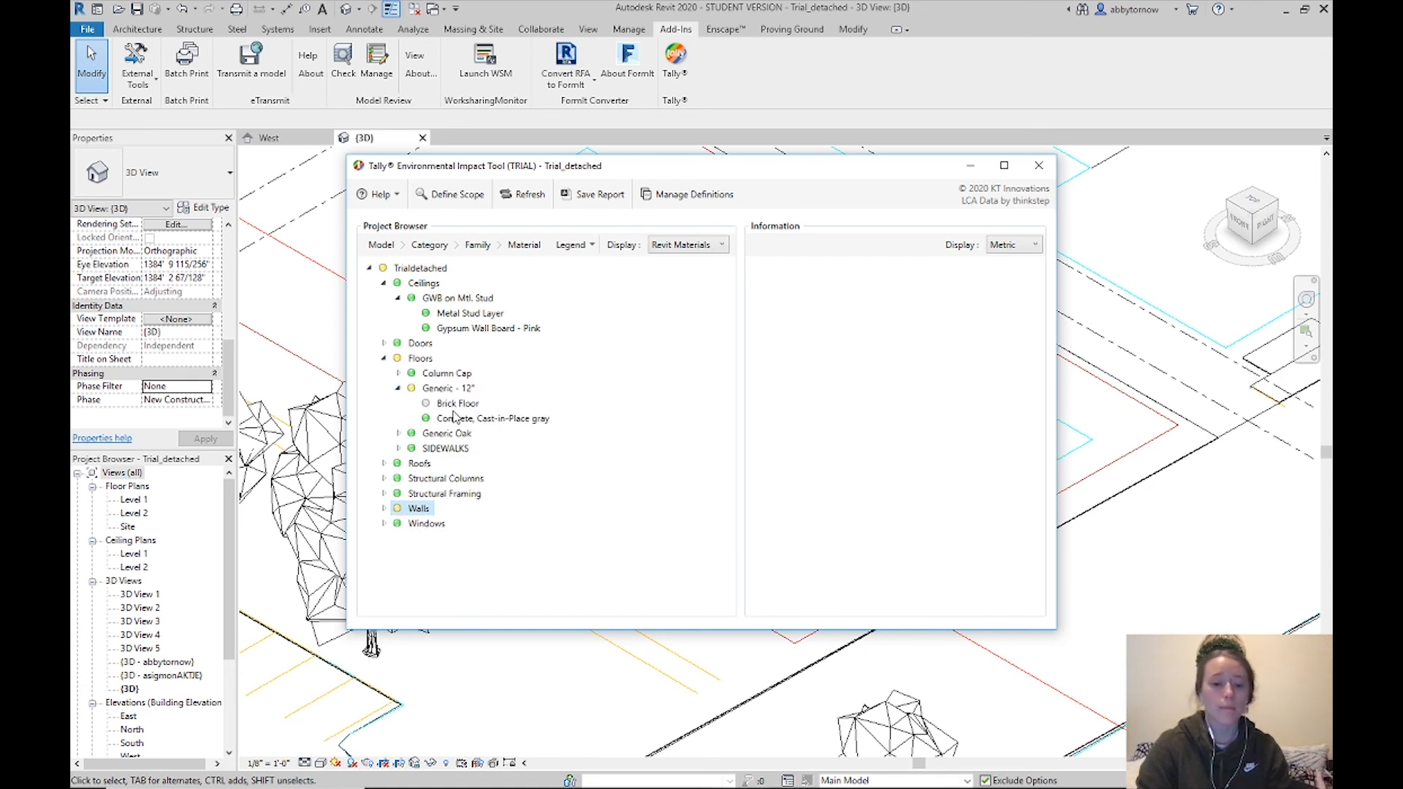
left_click(398, 388)
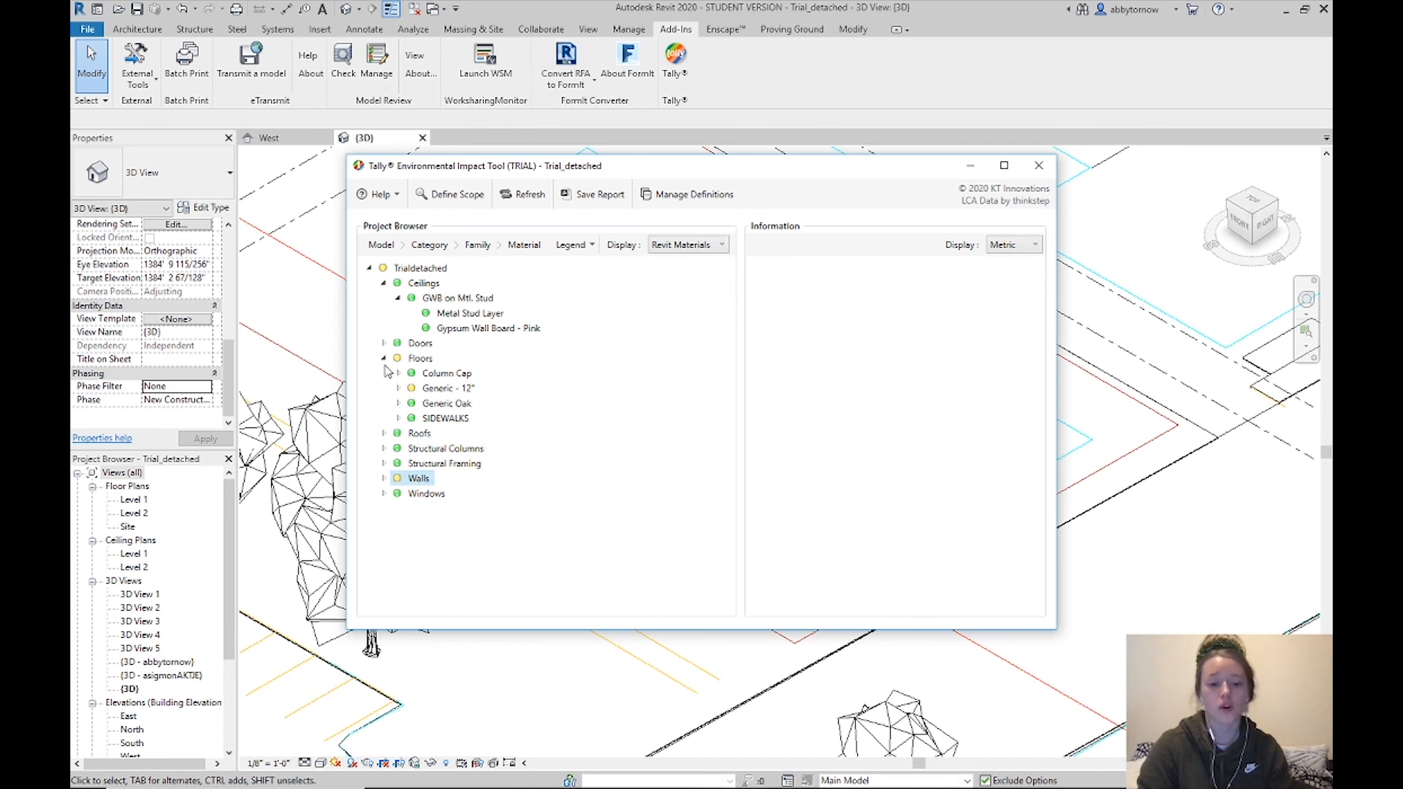
left_click(384, 358)
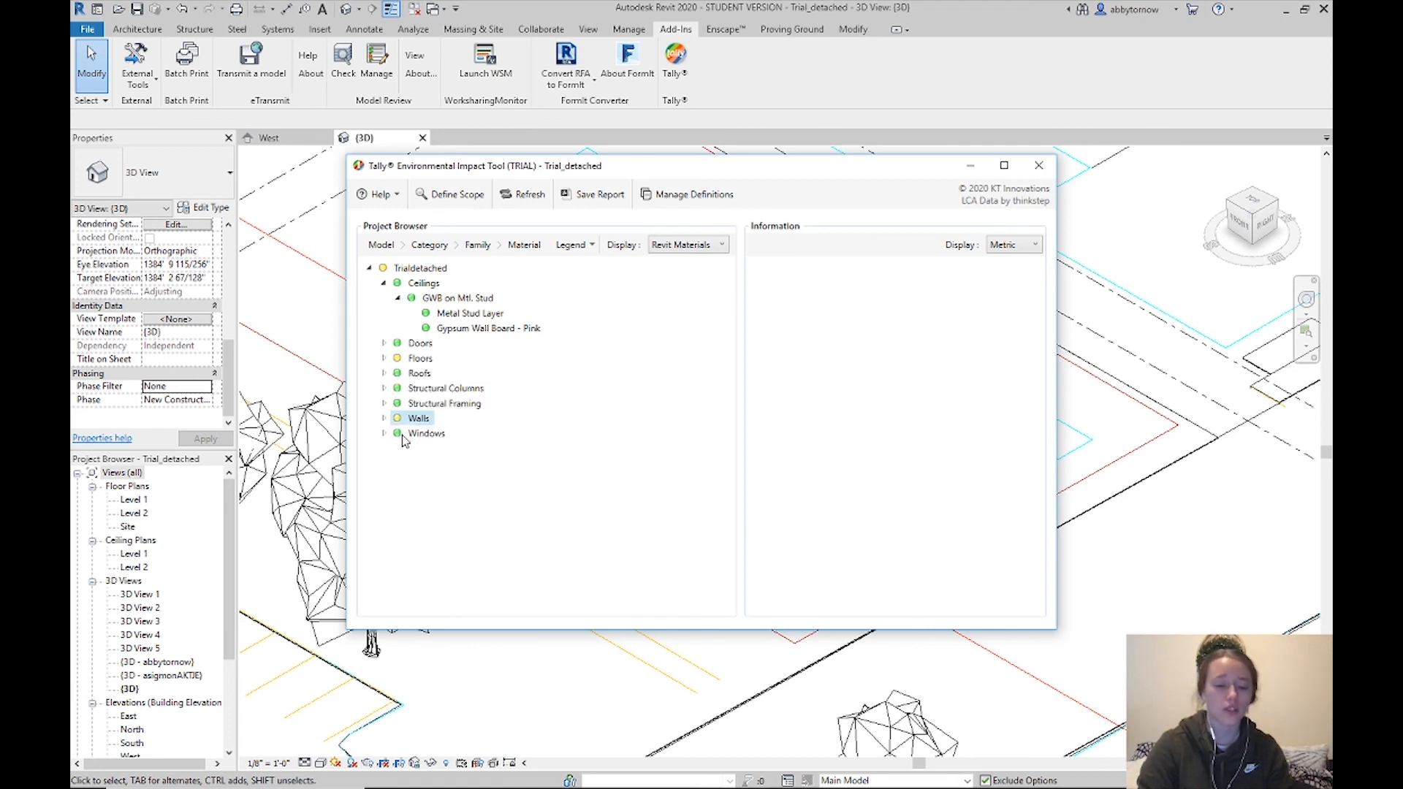
left_click(398, 298)
left_click(384, 283)
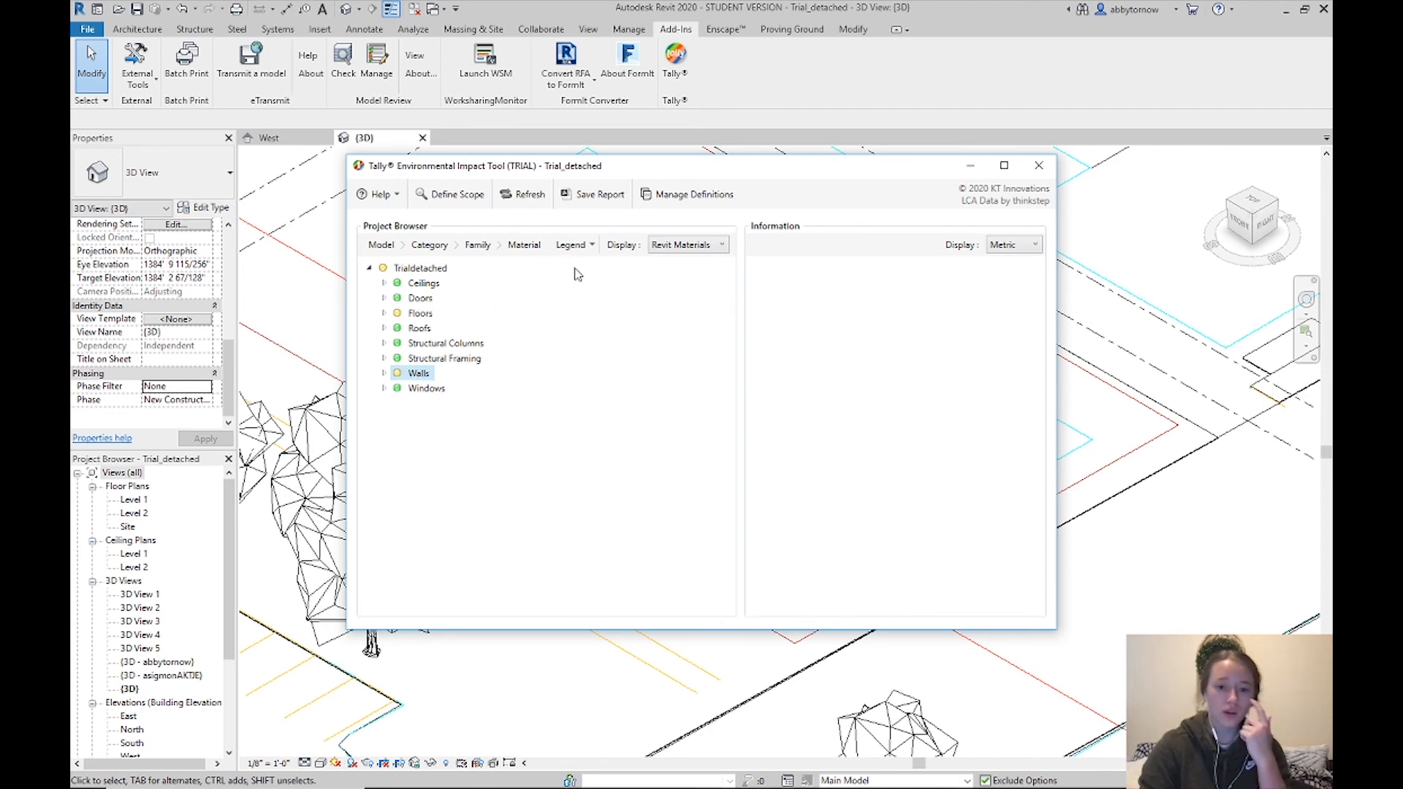
Move the Tally window right to reveal the building and expand the Walls category
left_click_drag(642, 171, 813, 176)
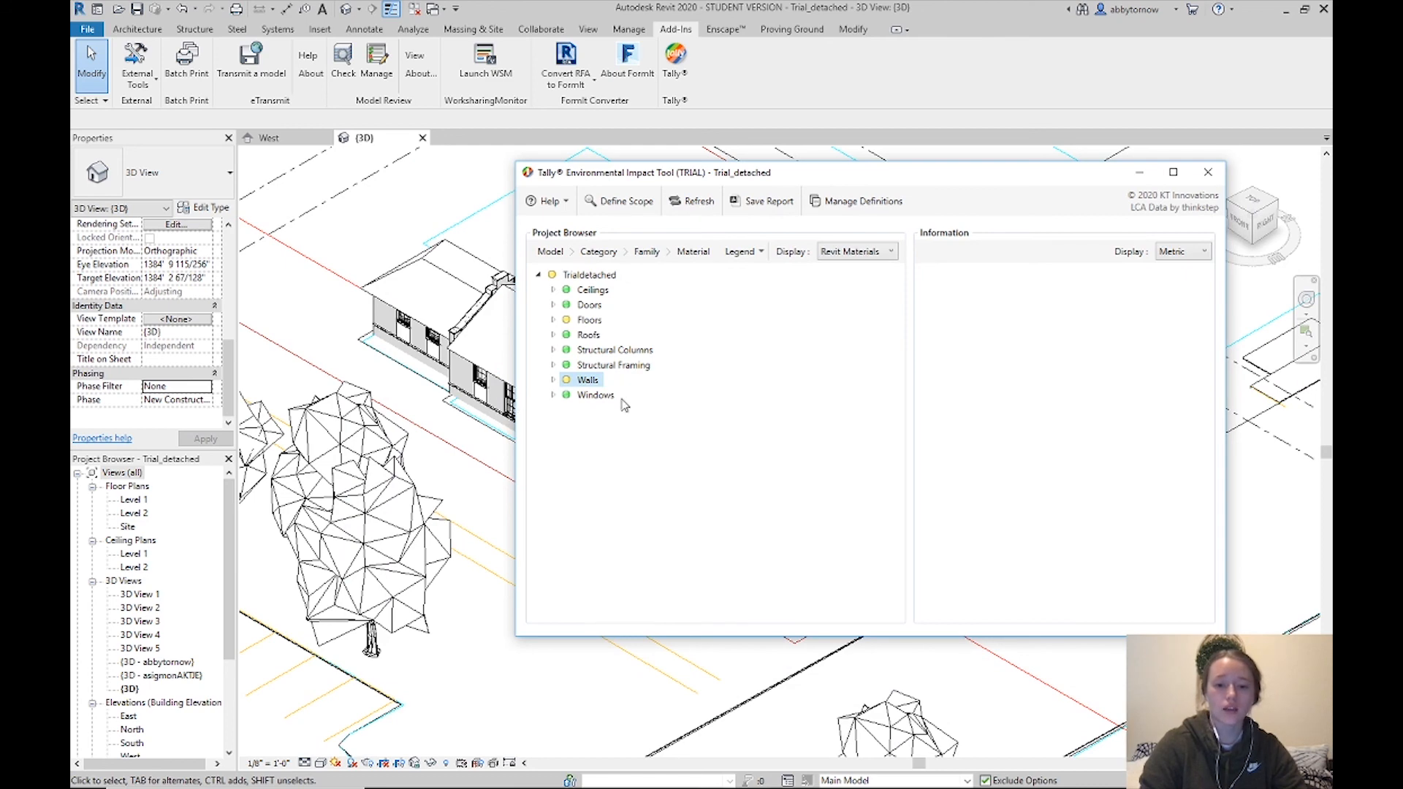
left_click_drag(919, 180, 978, 192)
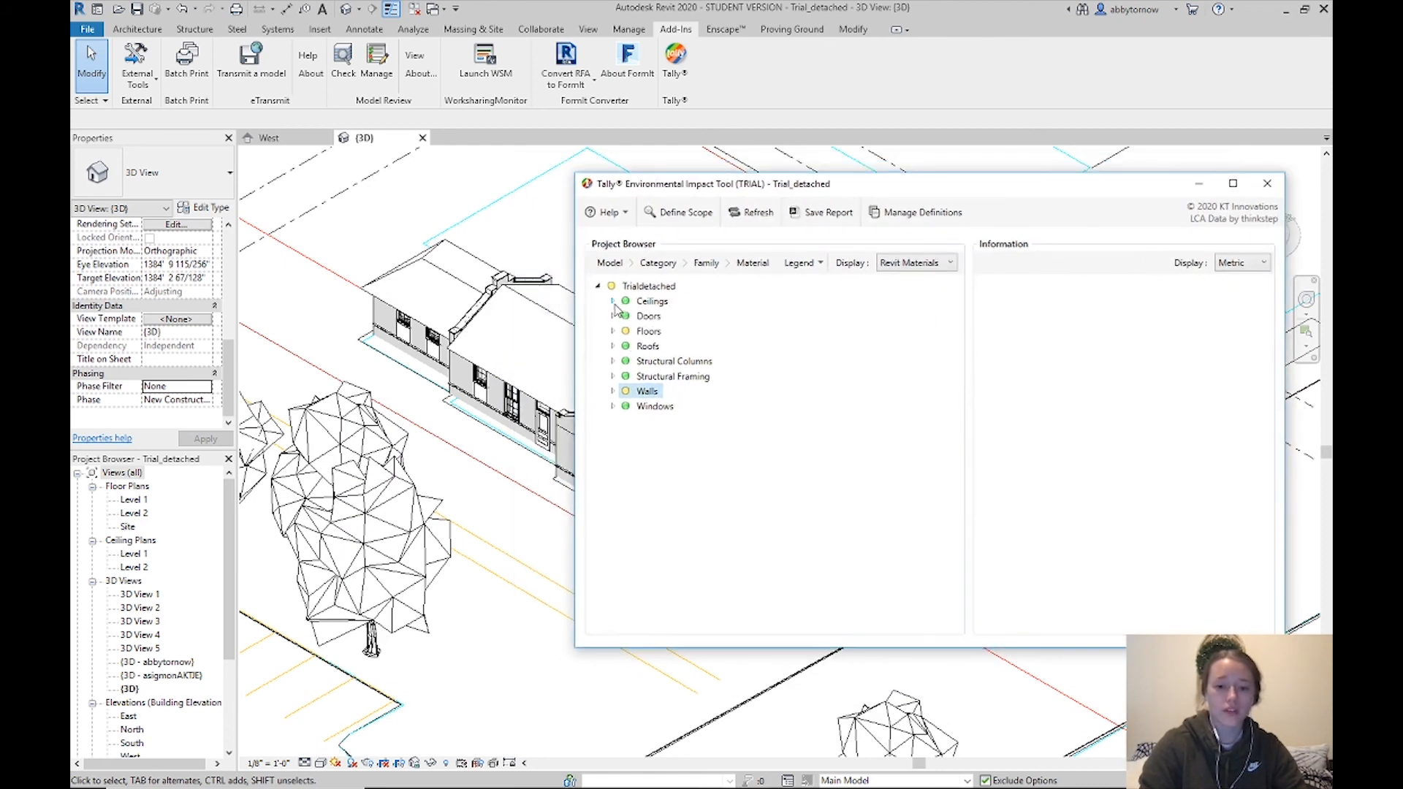
left_click(613, 393)
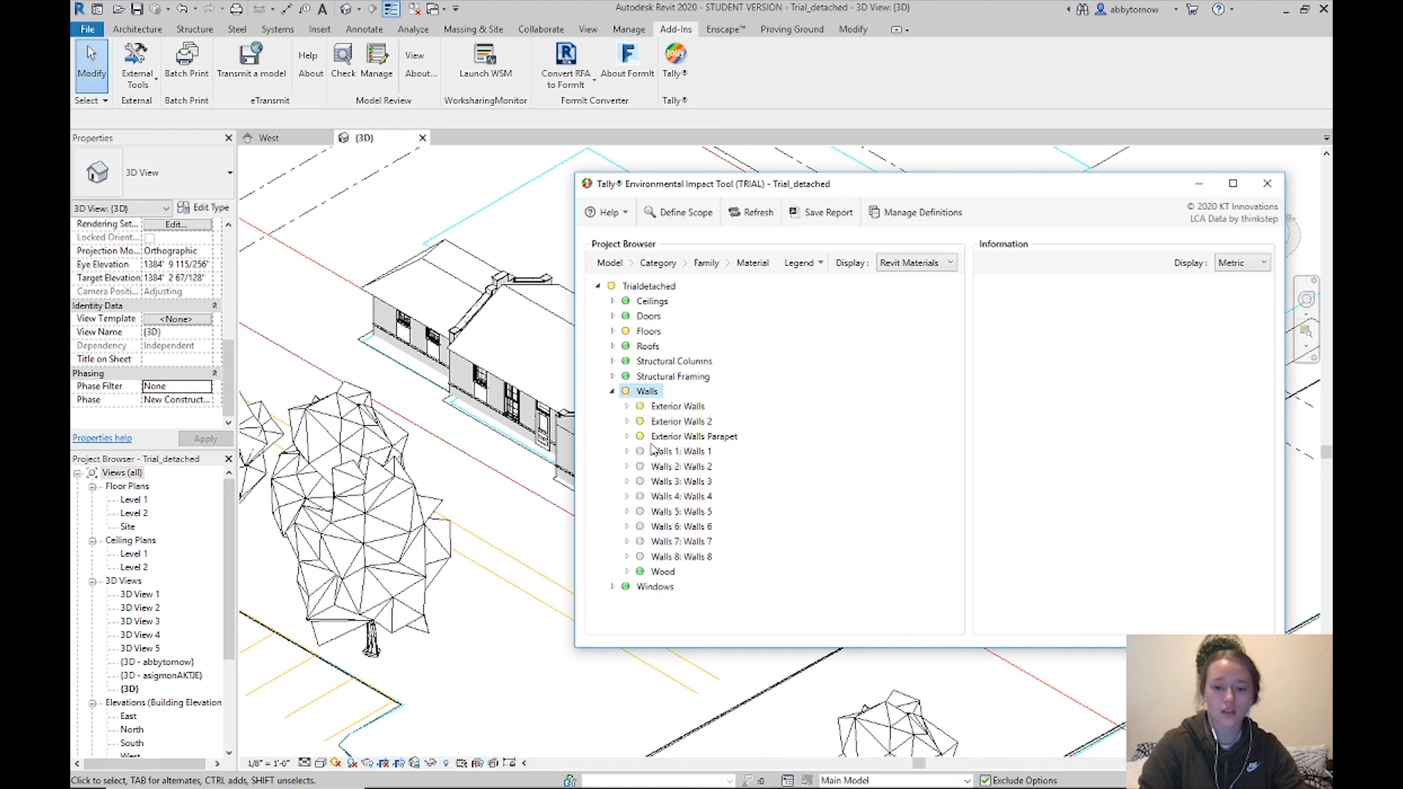
Expand Exterior Walls to list its materials and view the Brick, Depot details
left_click(672, 408)
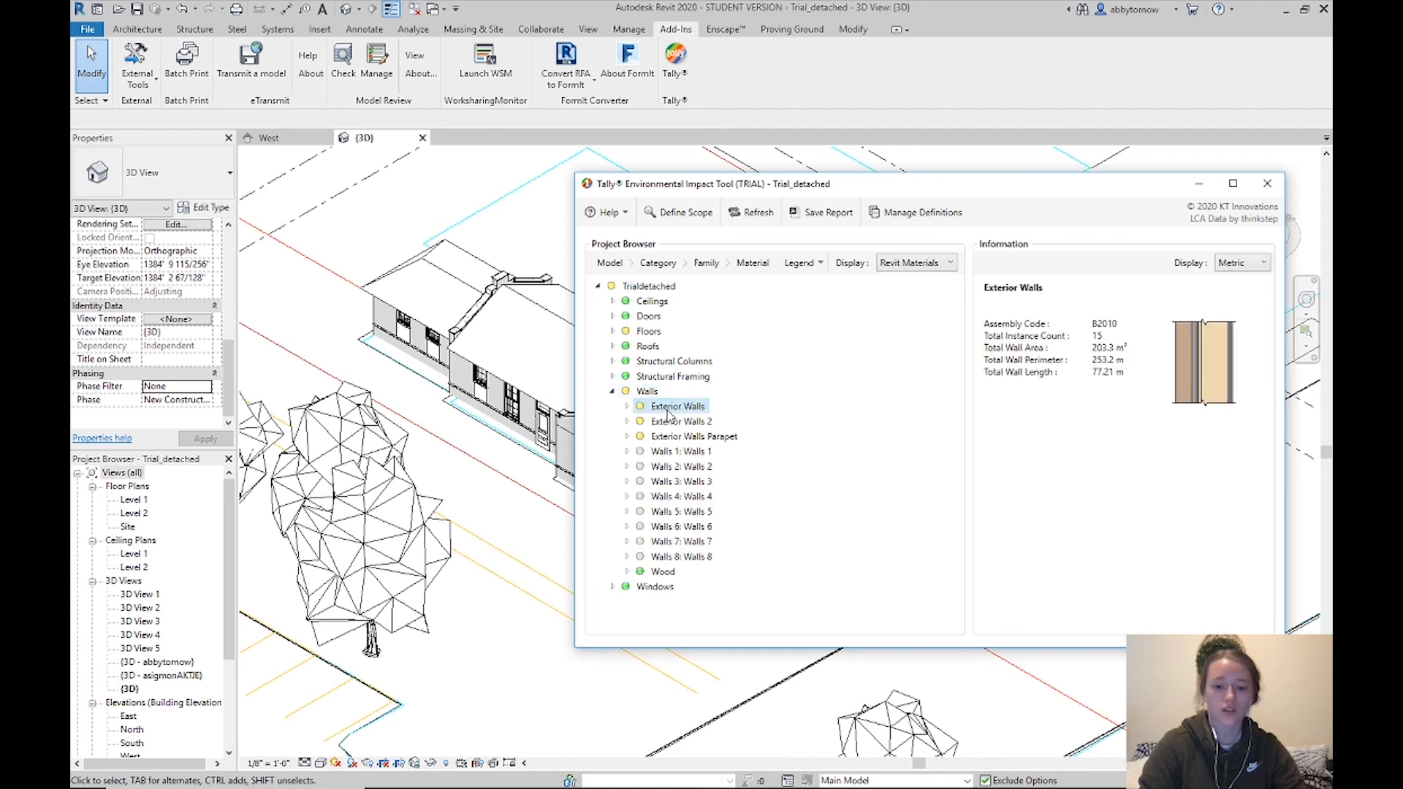
left_click(628, 407)
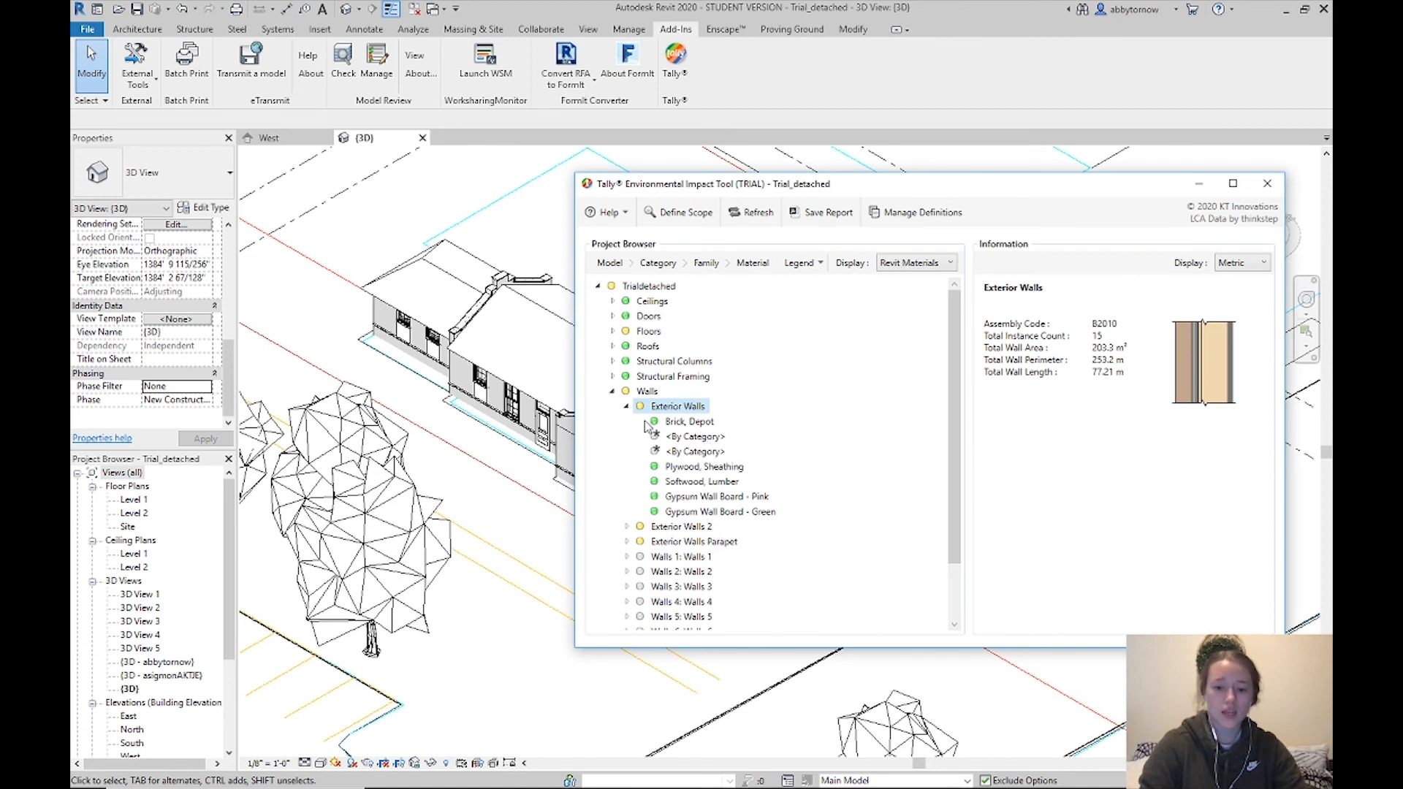
left_click(691, 424)
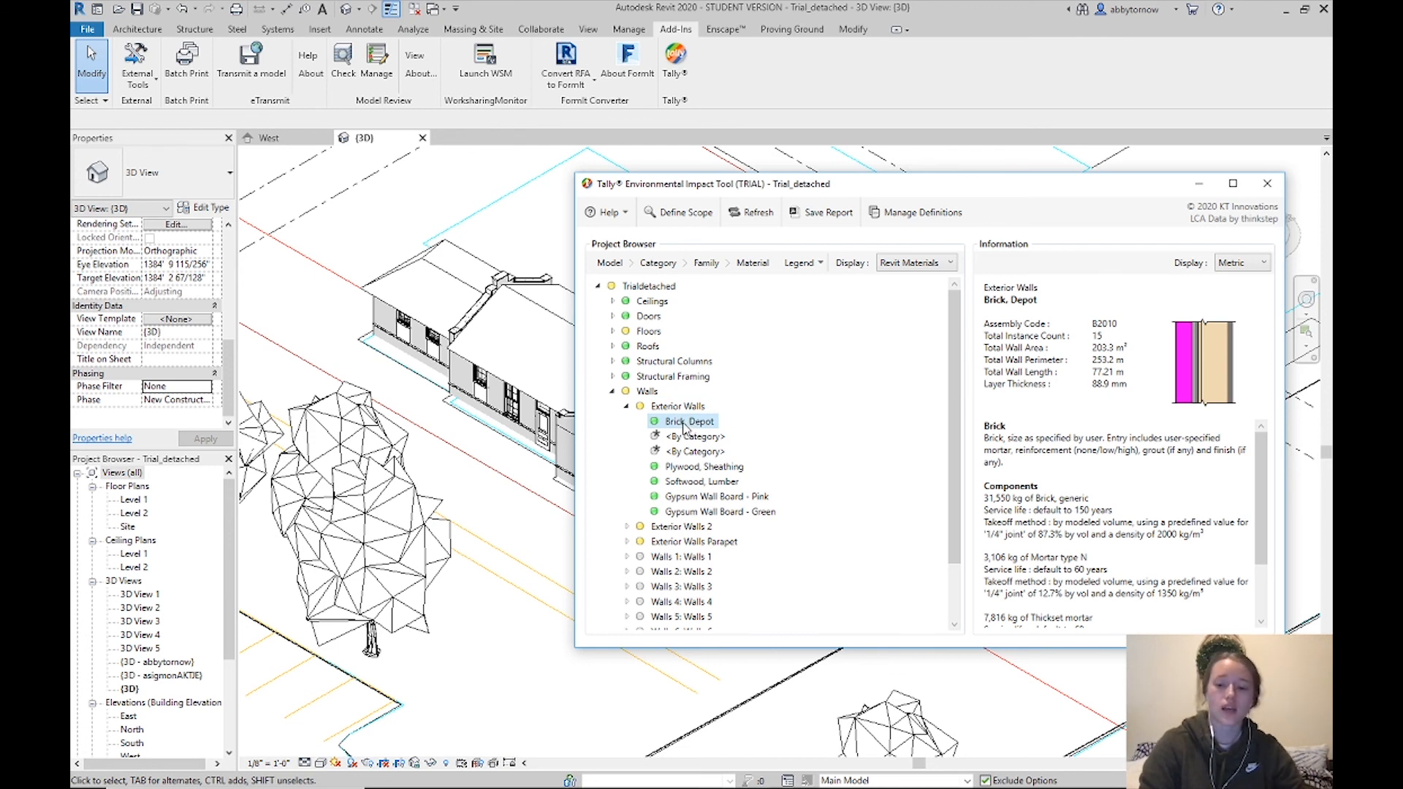
Inspect Brick, Depot's definition components, including Finish, and cancel without changes
right_click(685, 427)
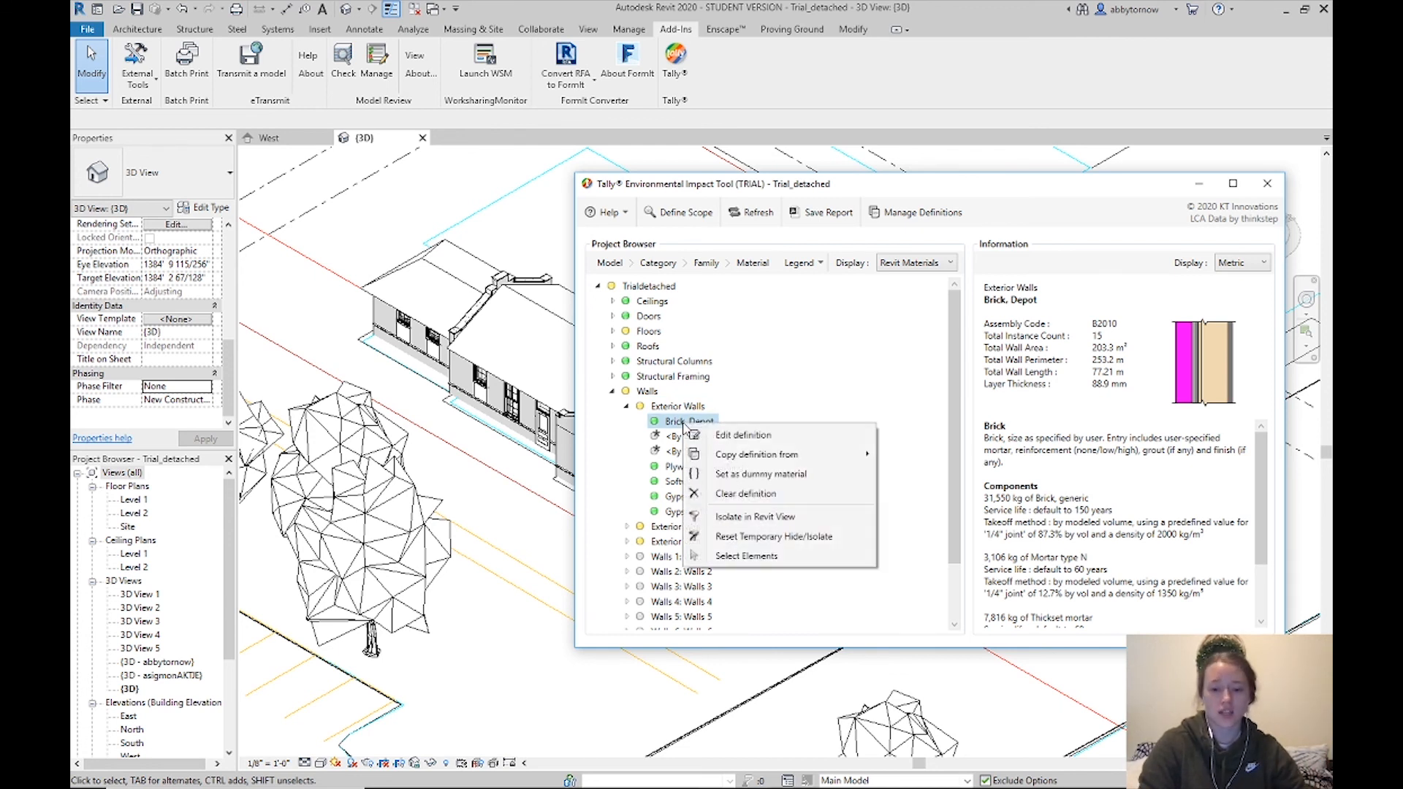
left_click(755, 436)
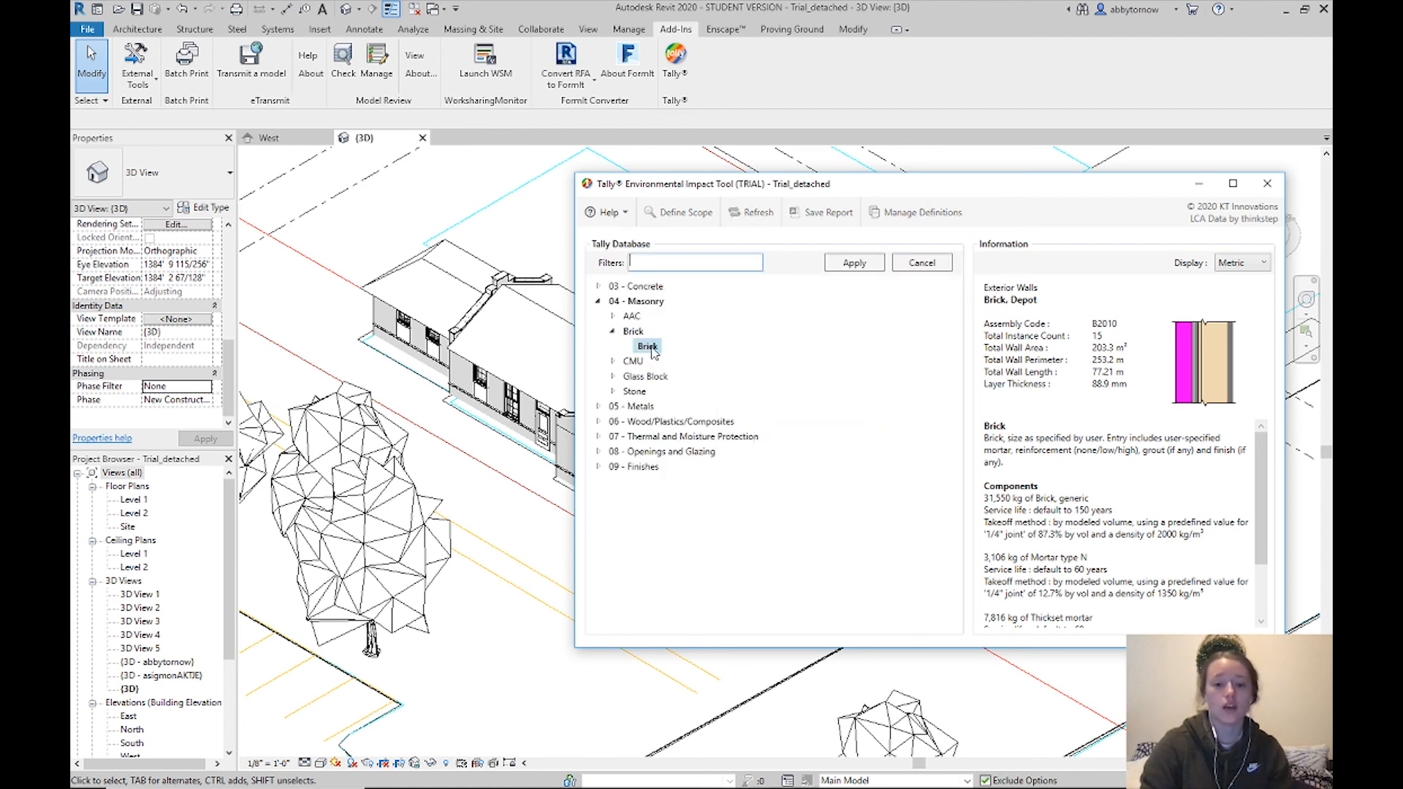
left_click(854, 263)
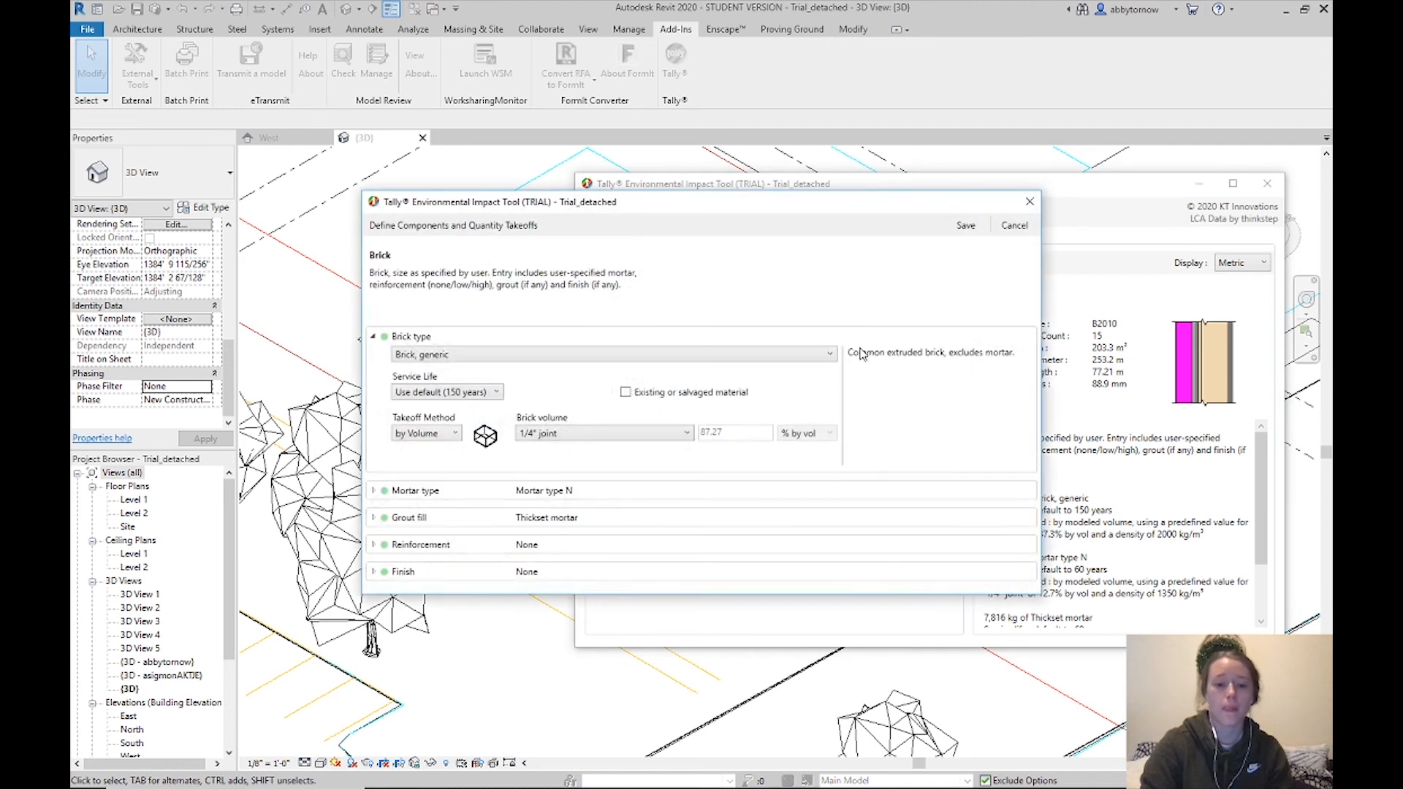
left_click(597, 575)
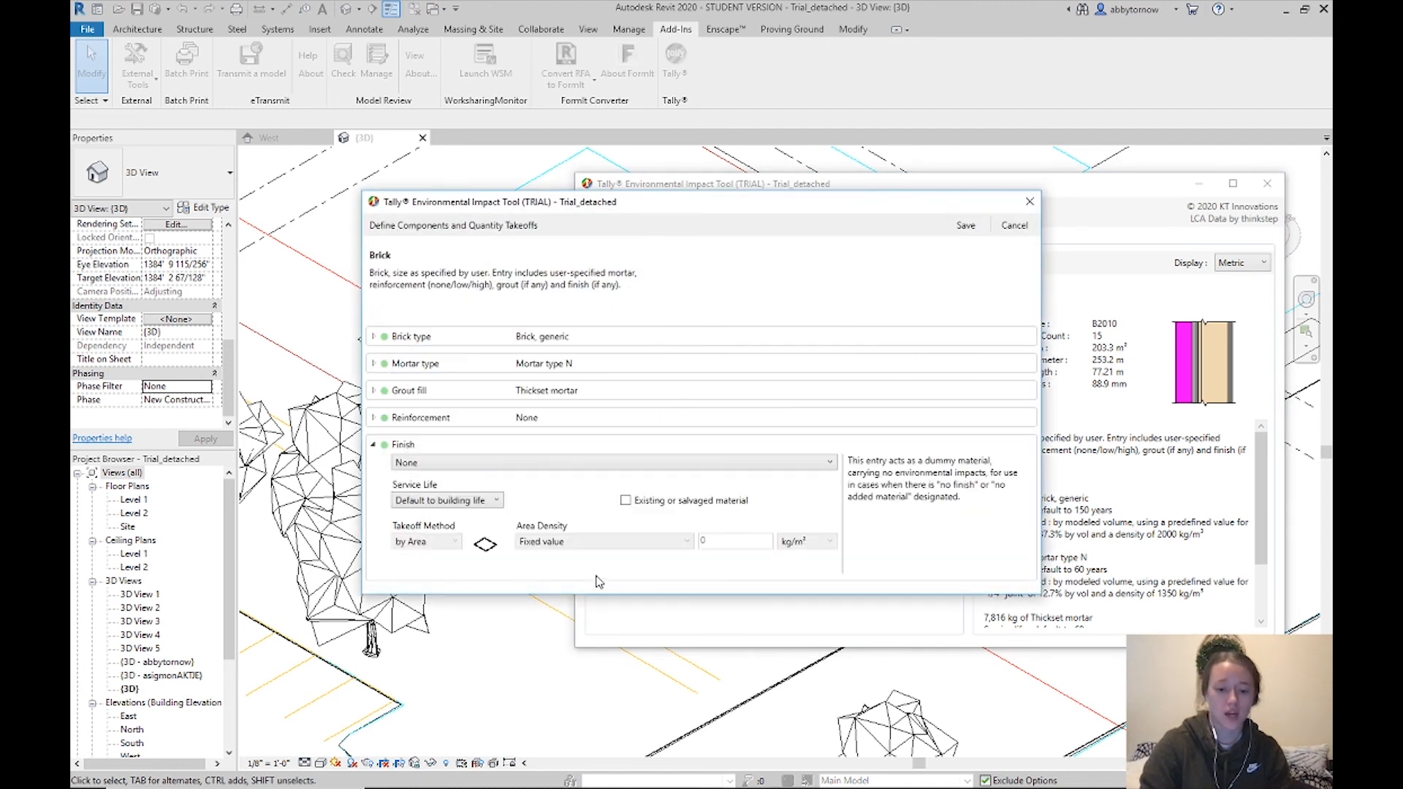
left_click(1029, 202)
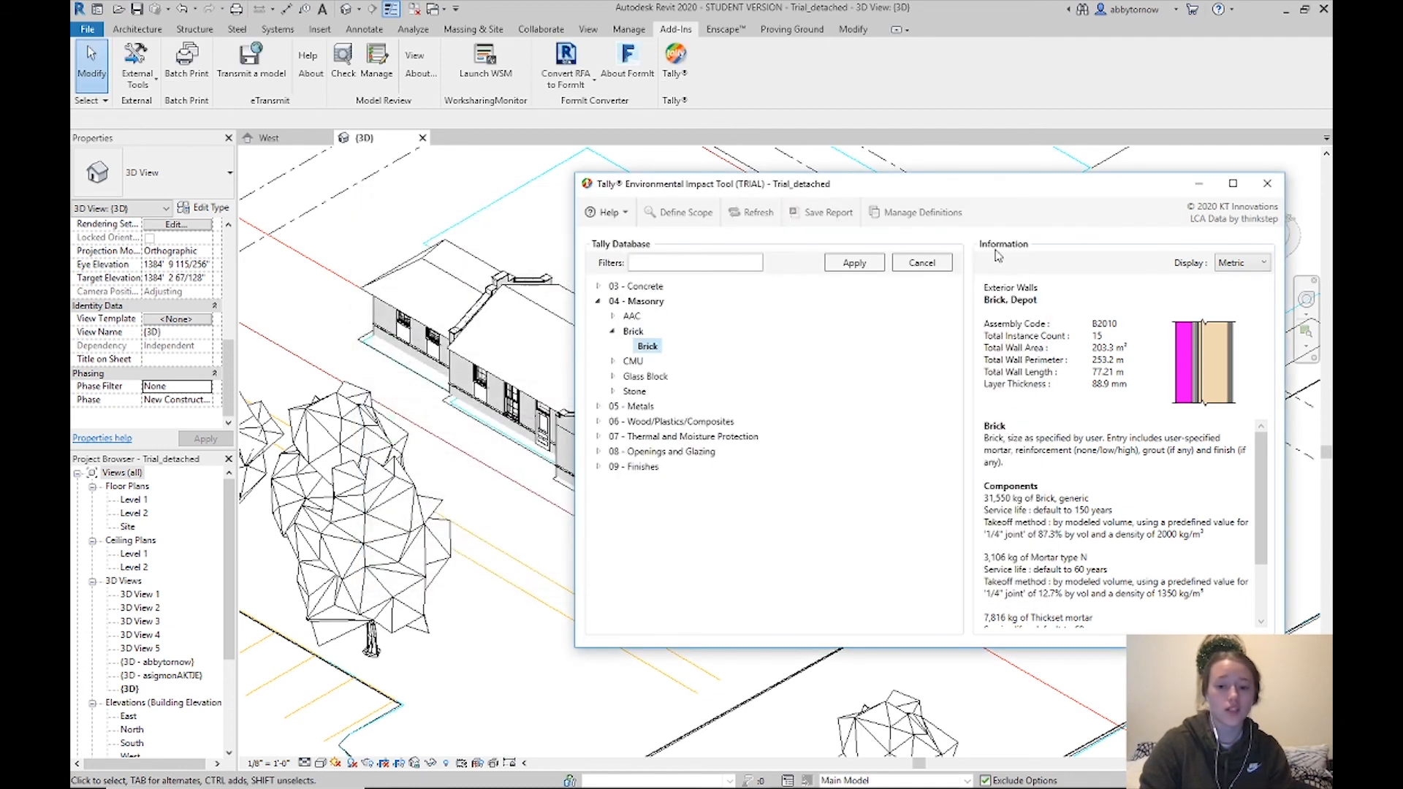
left_click(921, 264)
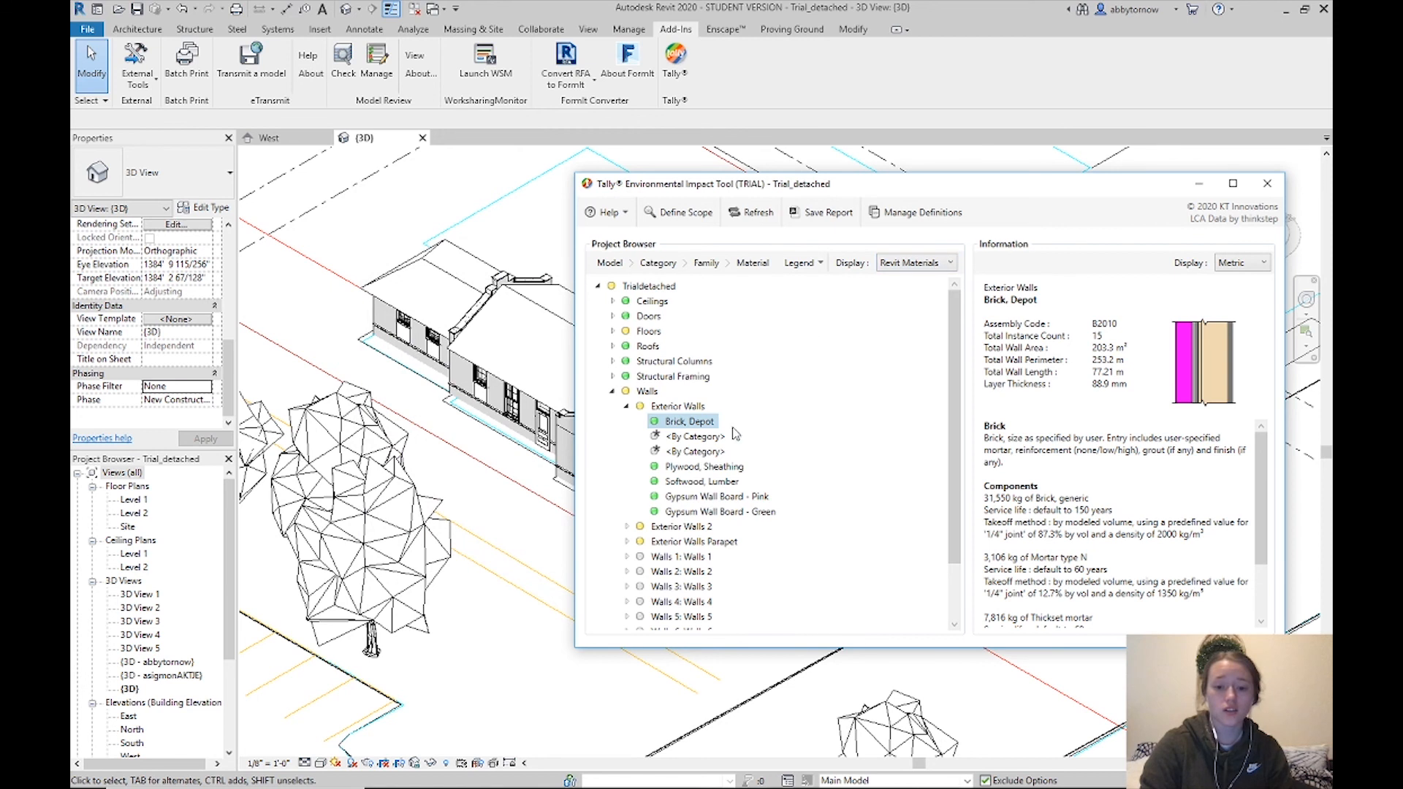
Clear Brick, Depot's definition and copy the Exterior Walls Parapet definition onto it
right_click(671, 423)
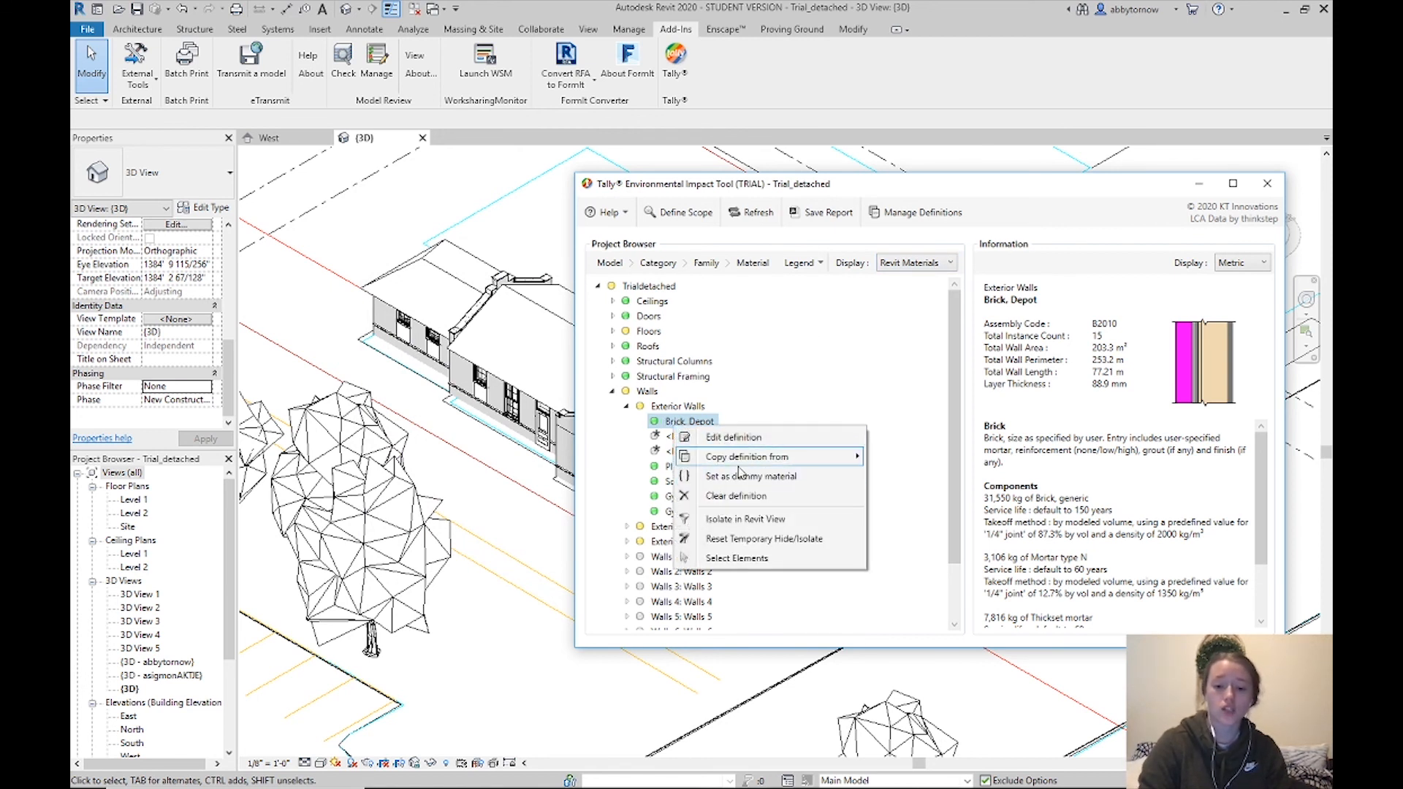
left_click(761, 497)
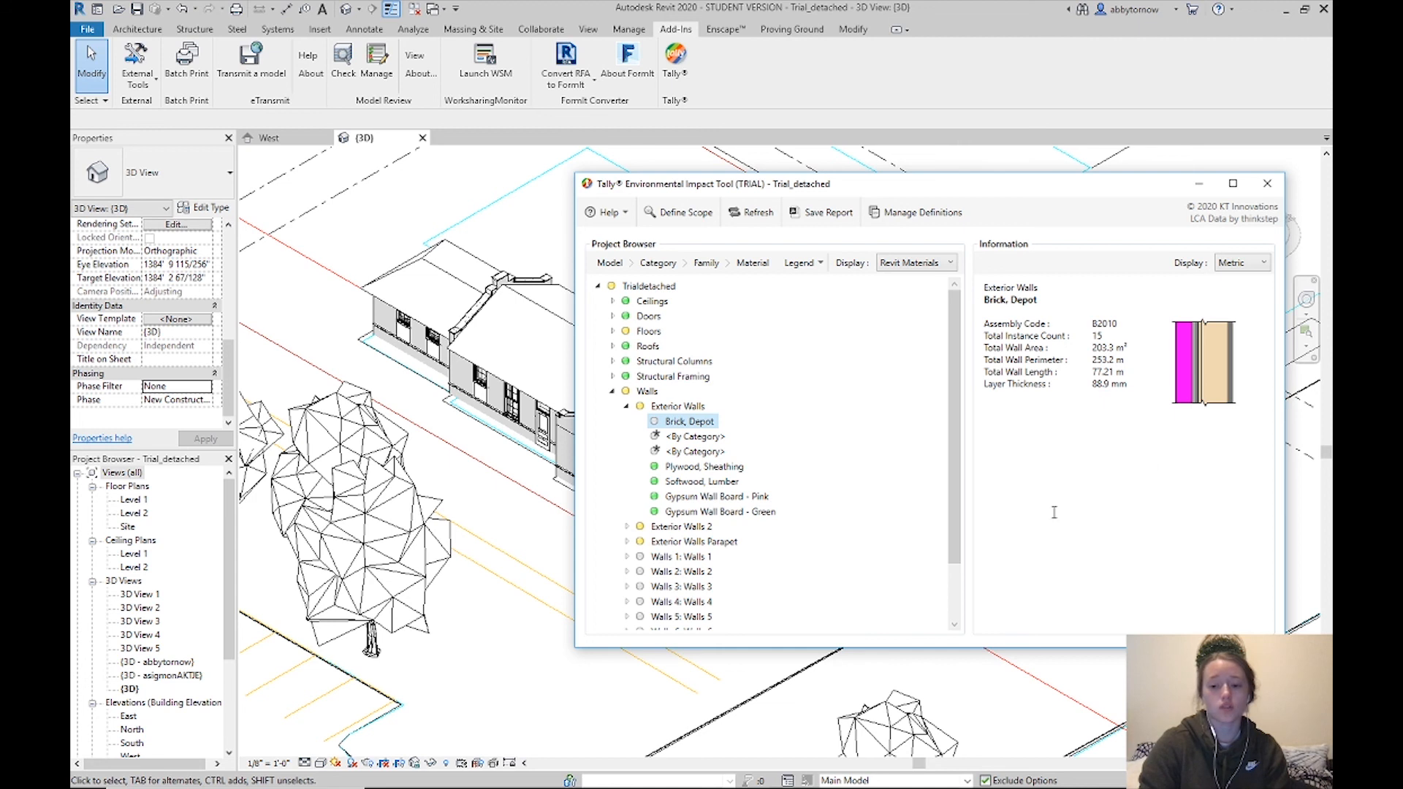
right_click(682, 423)
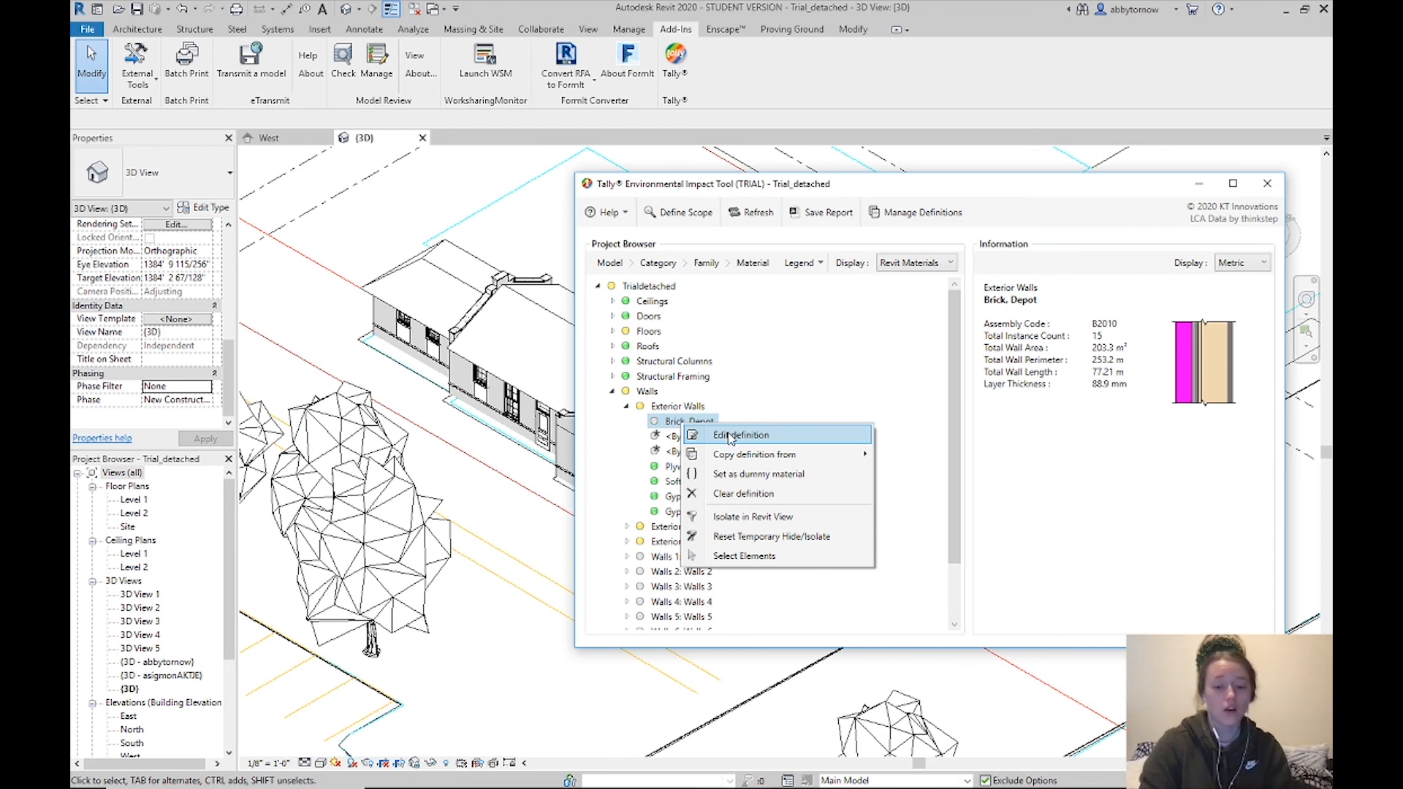
mouse_move(717, 460)
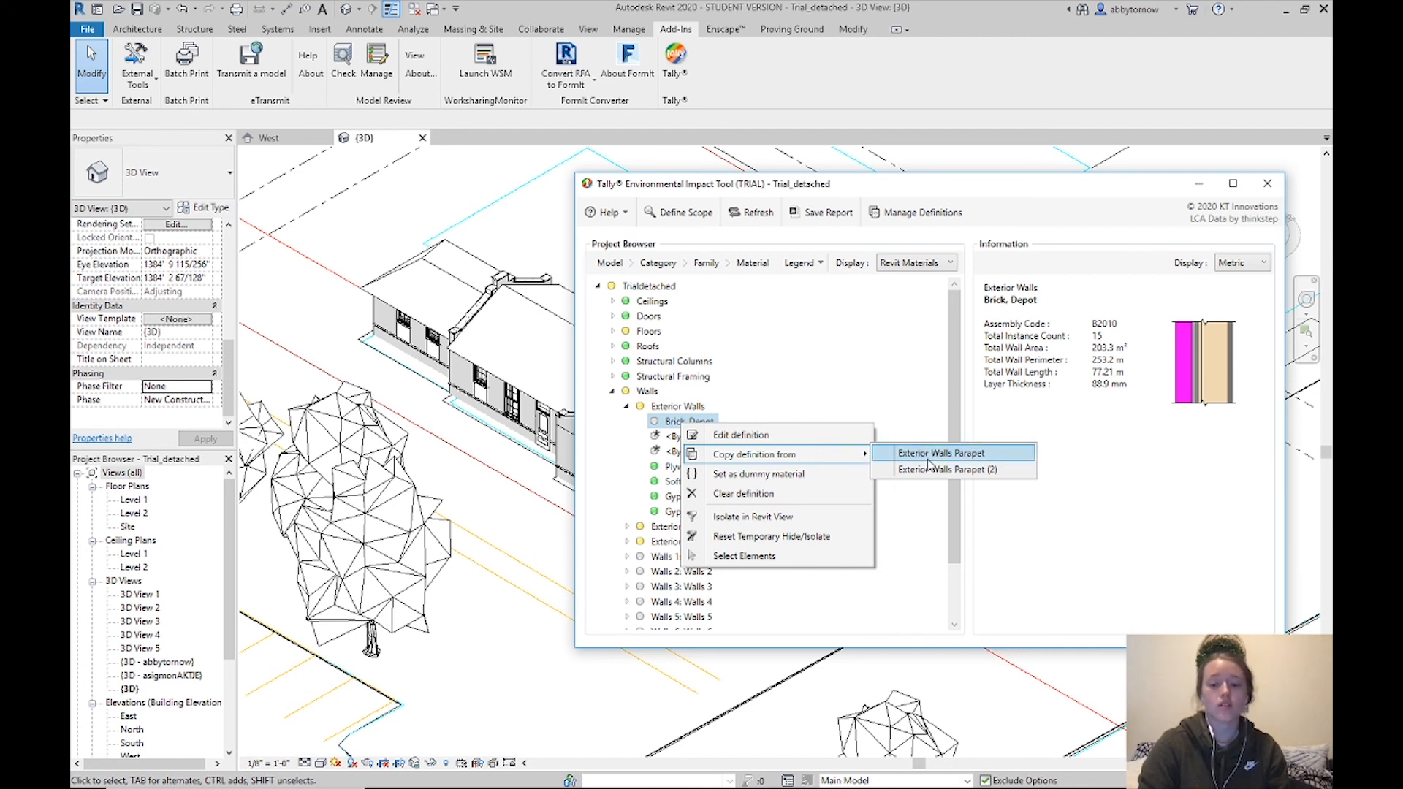
left_click(934, 456)
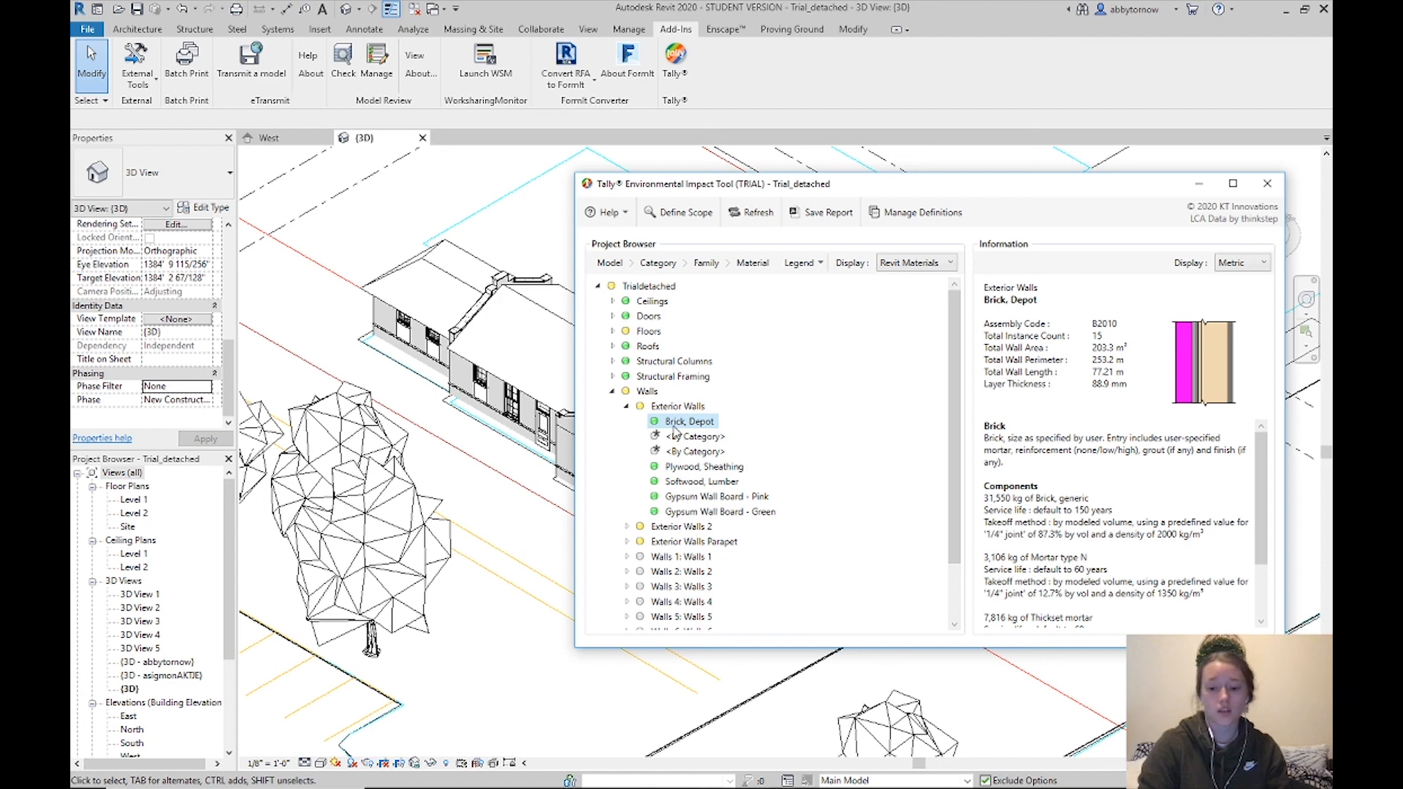
left_click_drag(986, 496, 1074, 625)
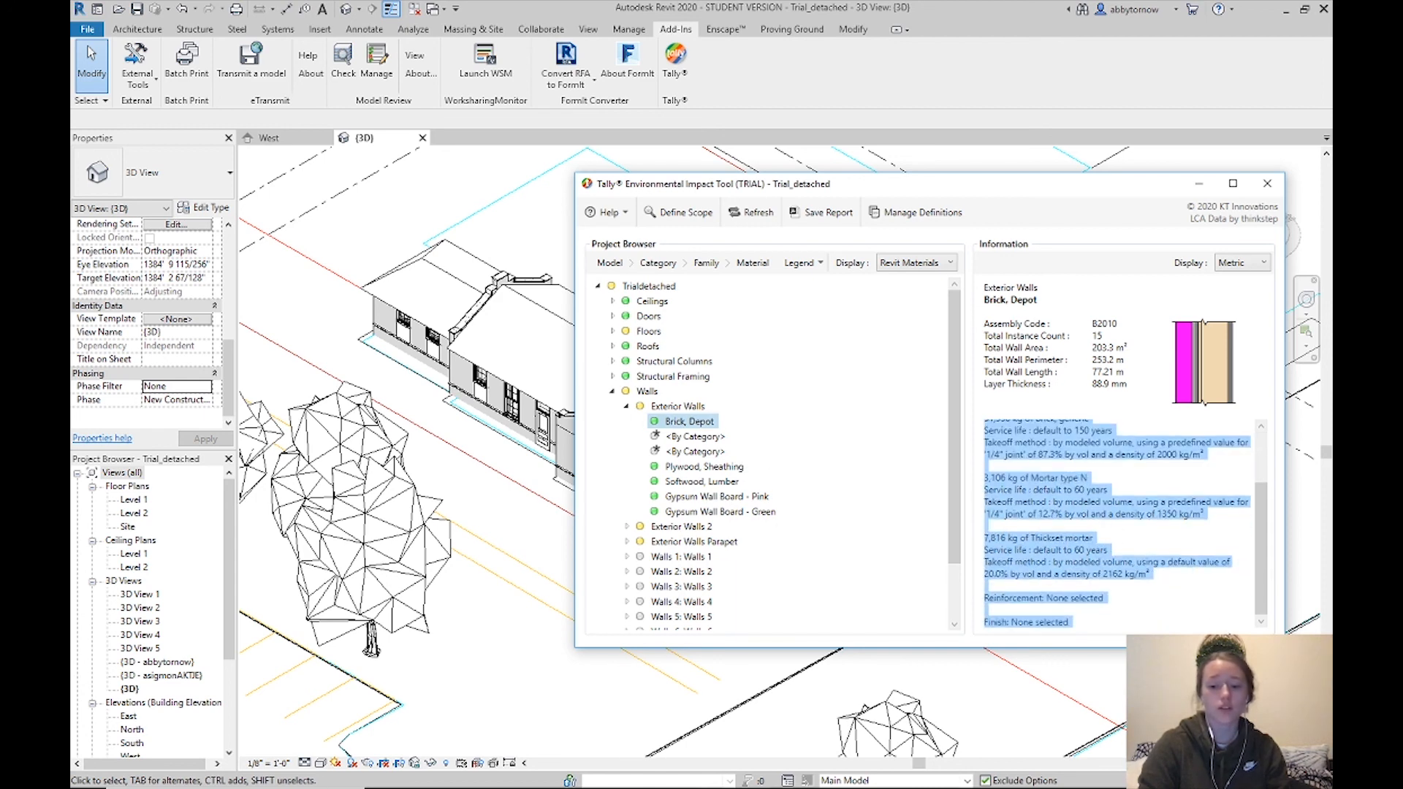
Inspect the Exterior Walls Parapet's Brick, Depot material details, including its wall area and length
left_click(626, 542)
left_click(692, 558)
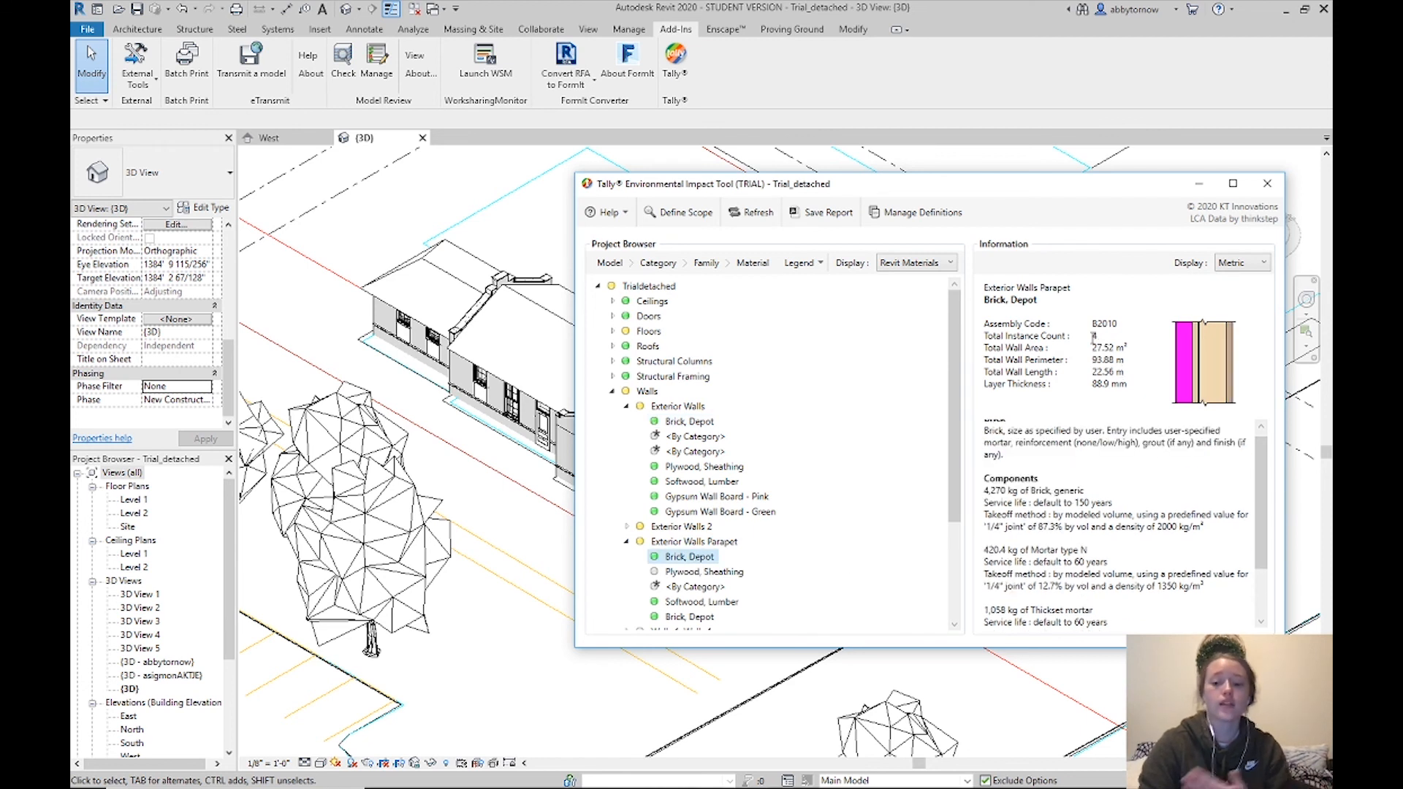
left_click_drag(1129, 389, 1091, 345)
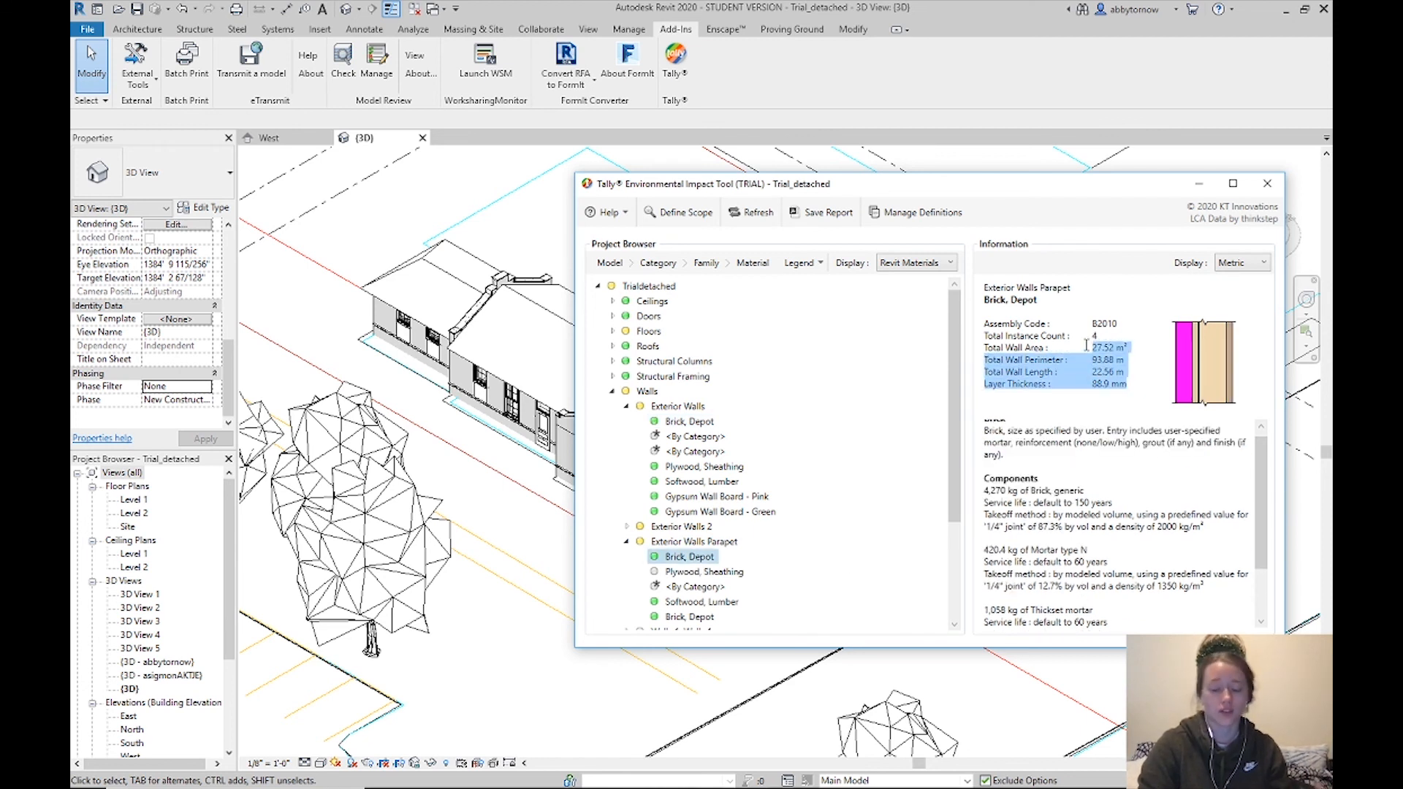
left_click(1129, 512)
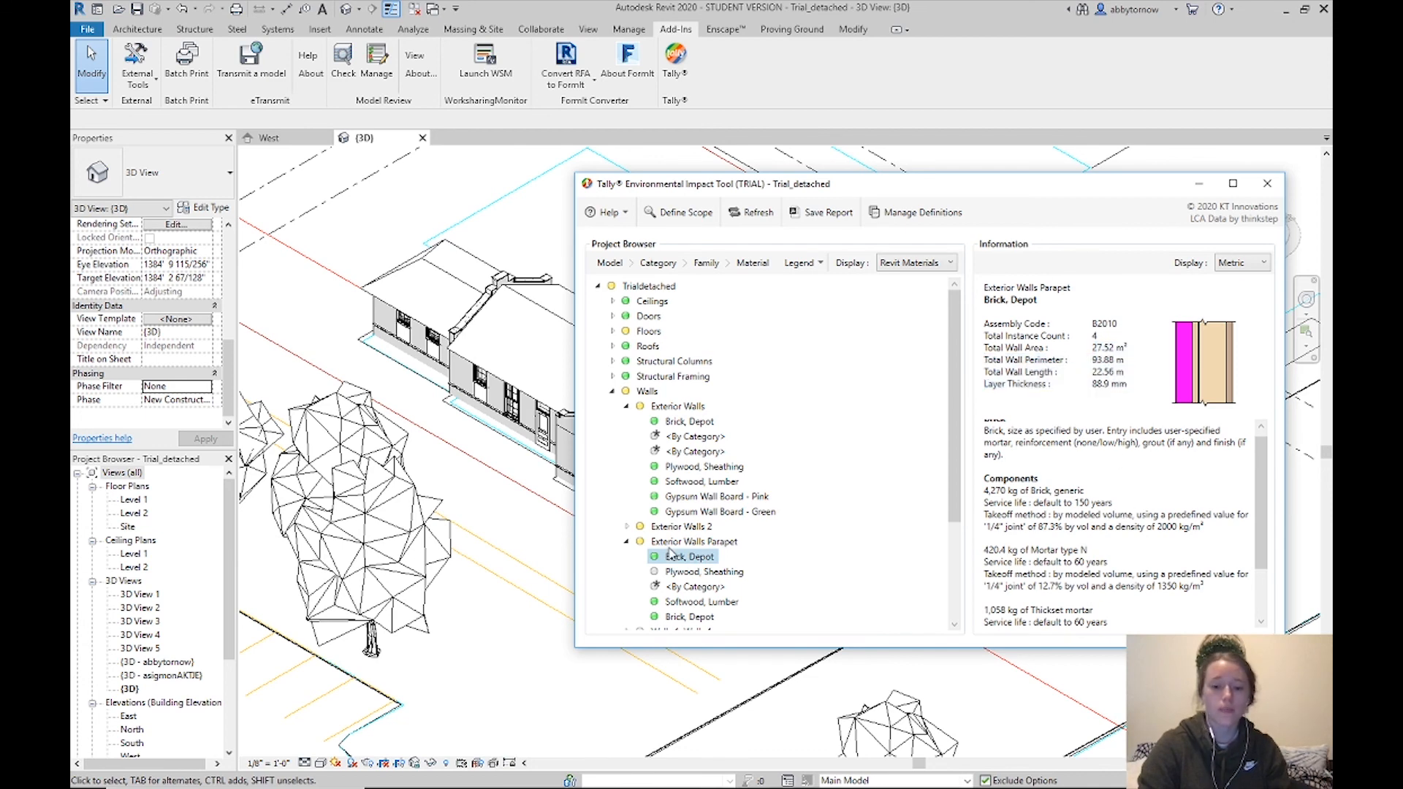
left_click(627, 542)
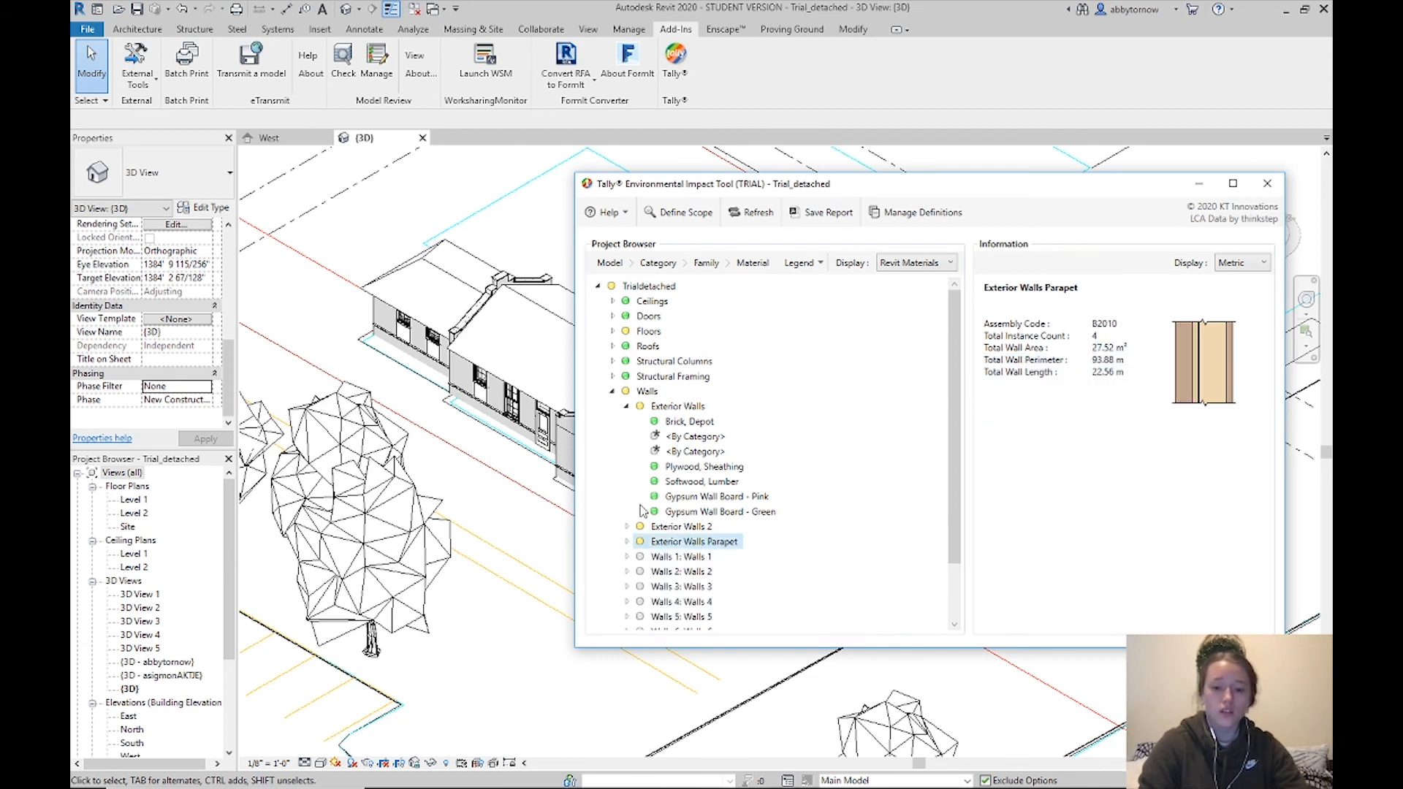
Show Exterior Walls' Brick, Depot details, move the Tally window right, and bring up its actions
left_click(671, 428)
right_click(670, 428)
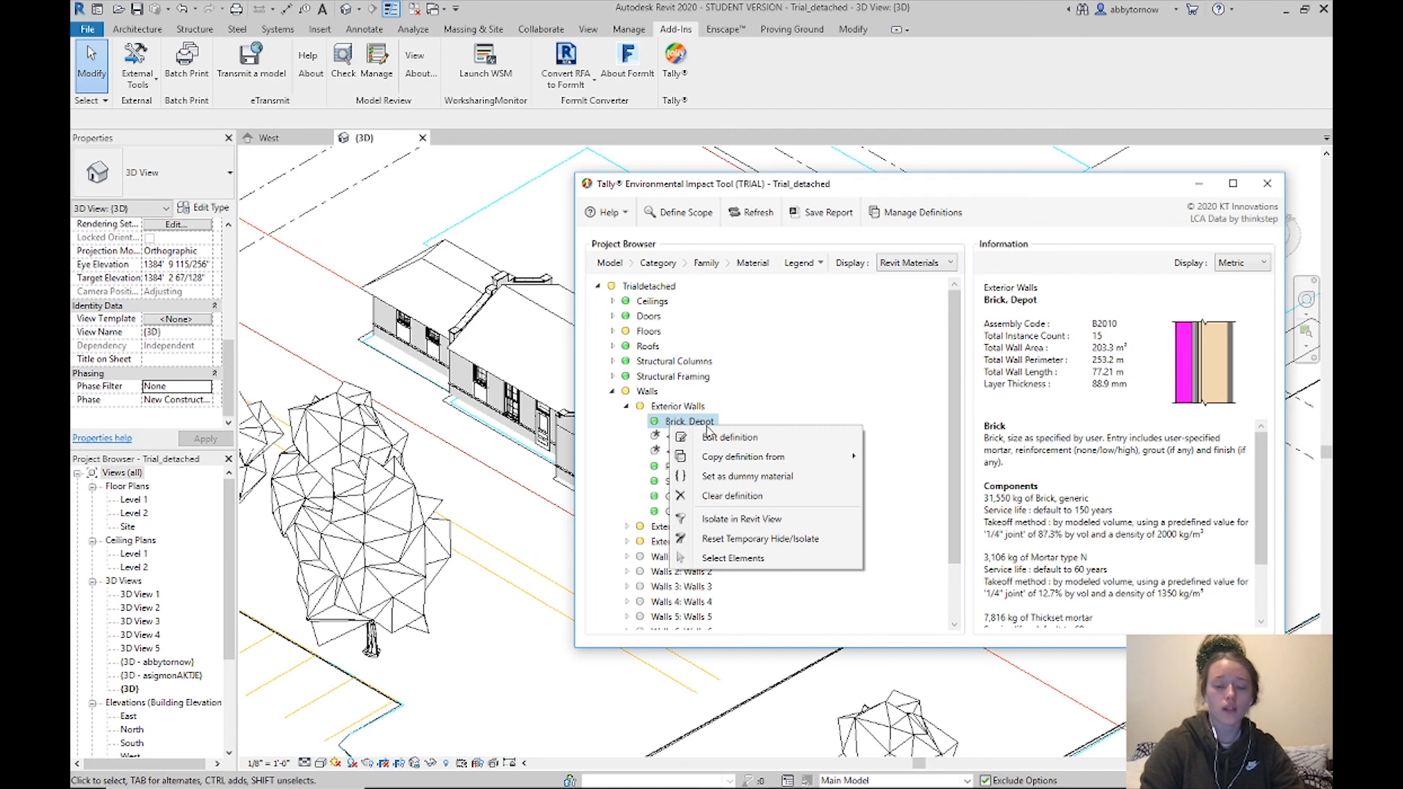
left_click(963, 211)
left_click_drag(883, 195, 1100, 191)
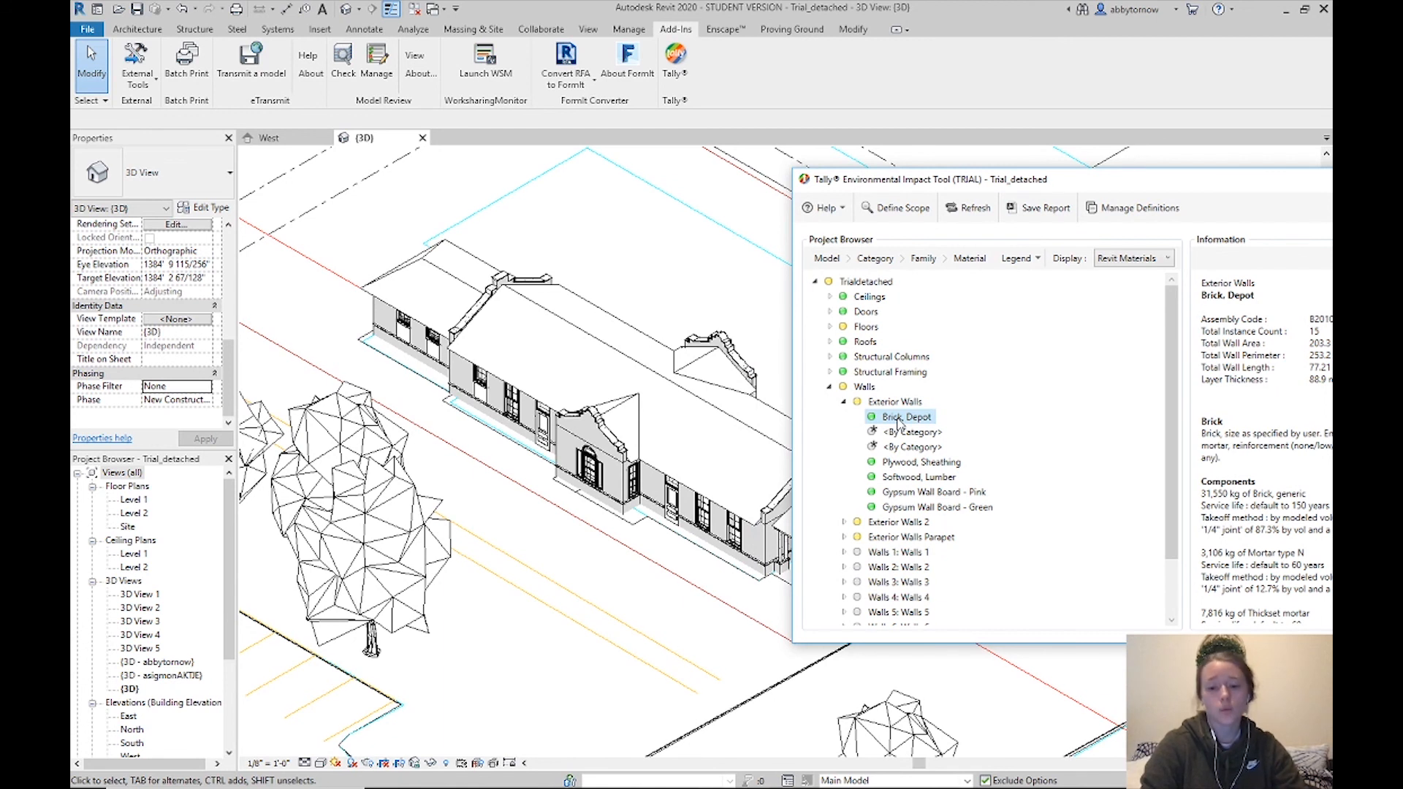
right_click(899, 423)
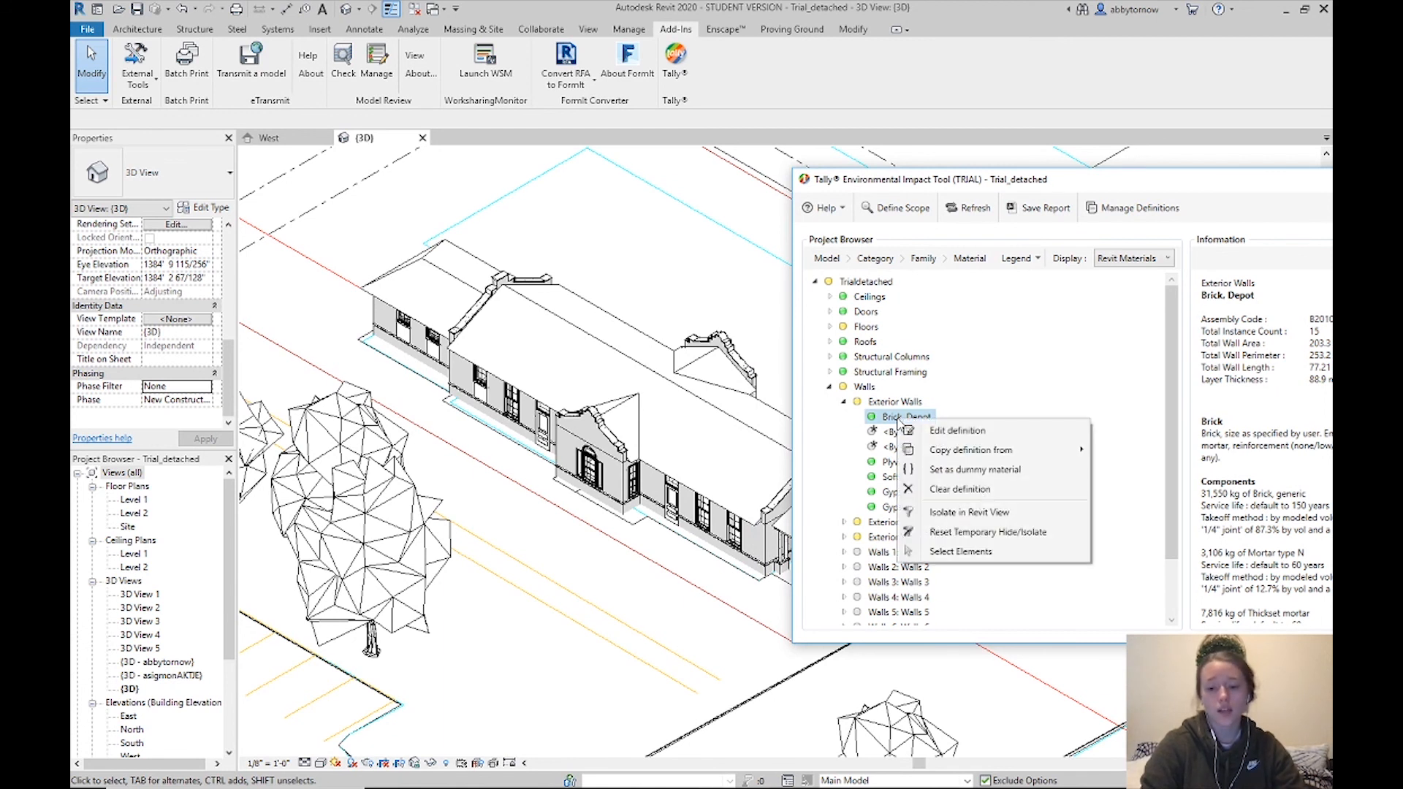
Isolate the 15 Brick, Depot exterior walls in the 3D view, then expand Walls 1 and Exterior Walls Parapet
left_click(1006, 515)
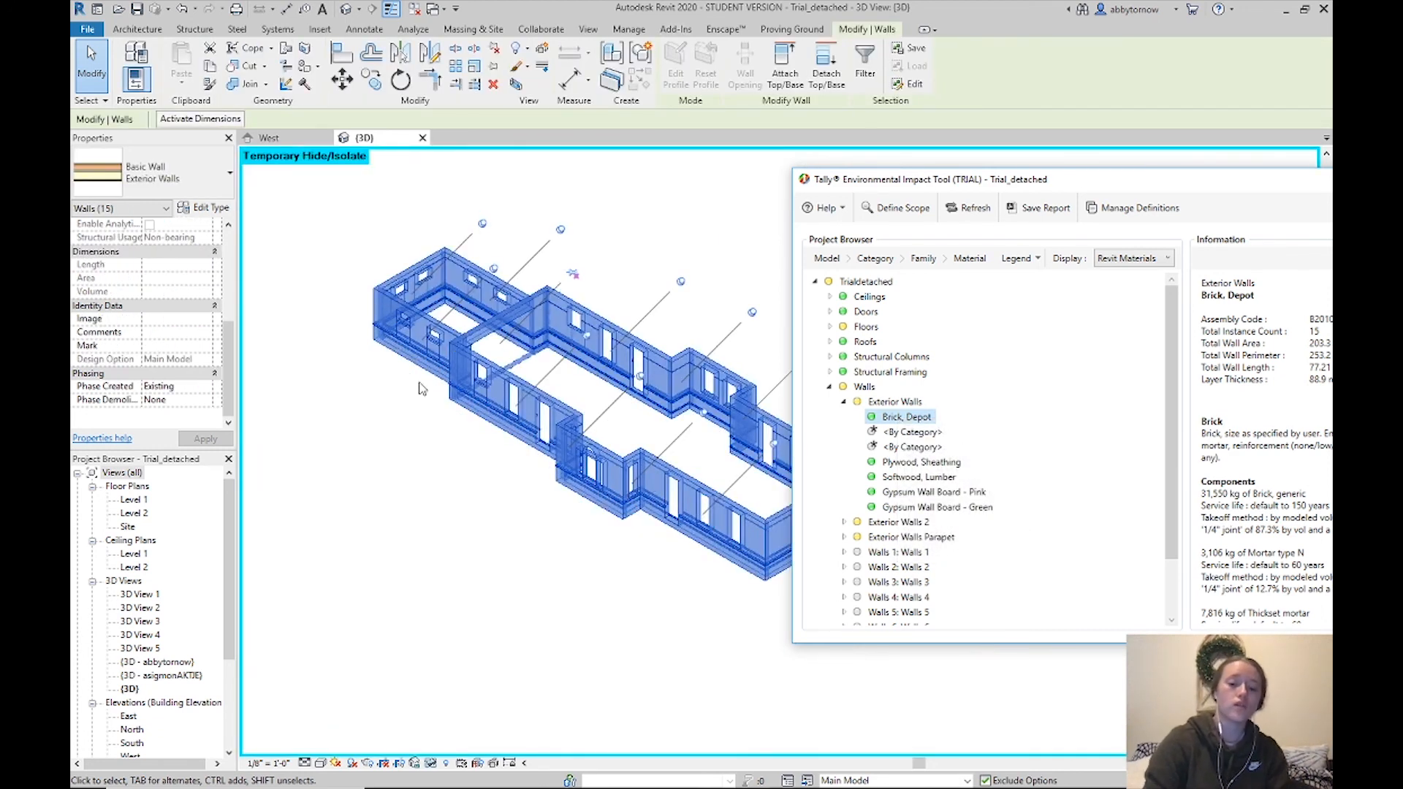
left_click_drag(1086, 187, 1220, 234)
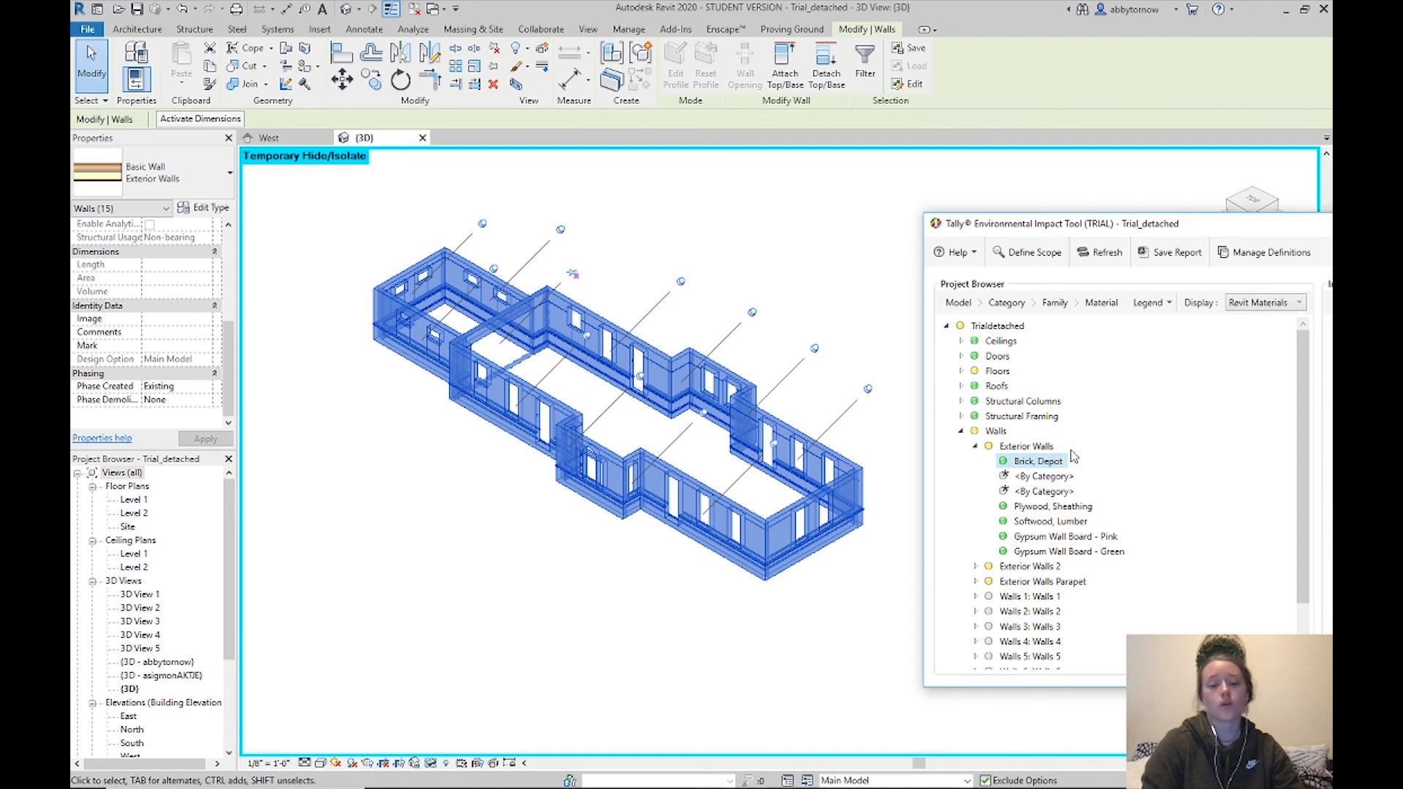
left_click(975, 446)
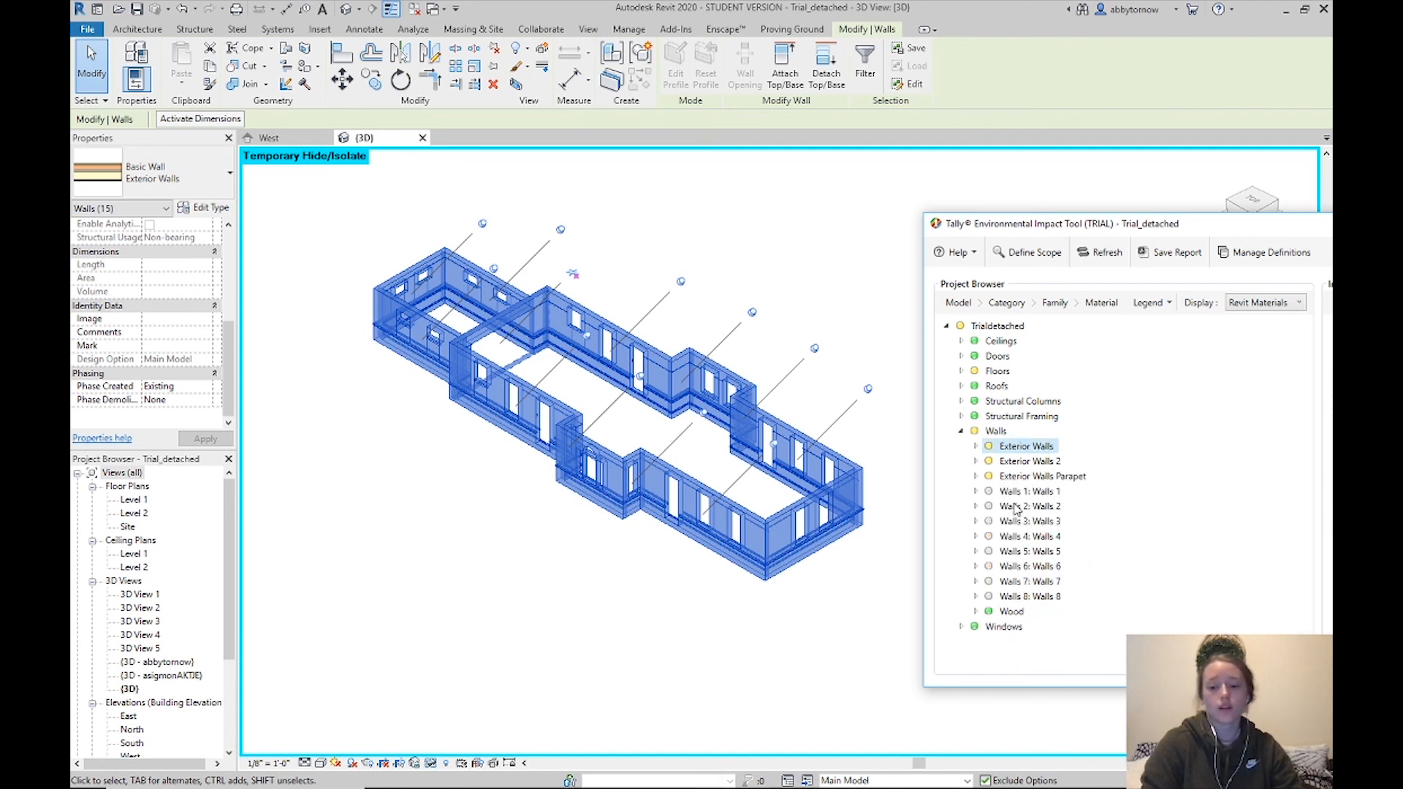
left_click(976, 491)
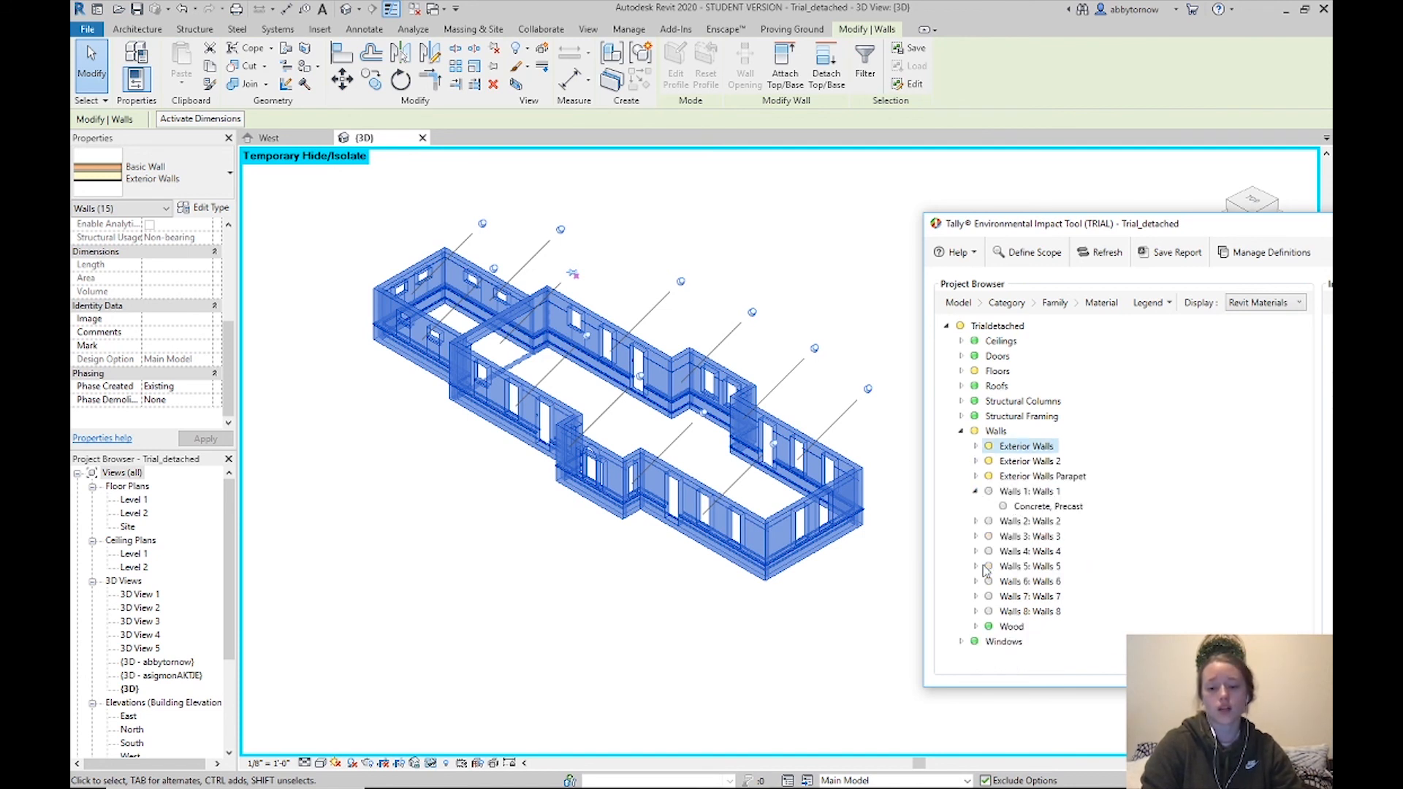
left_click(977, 476)
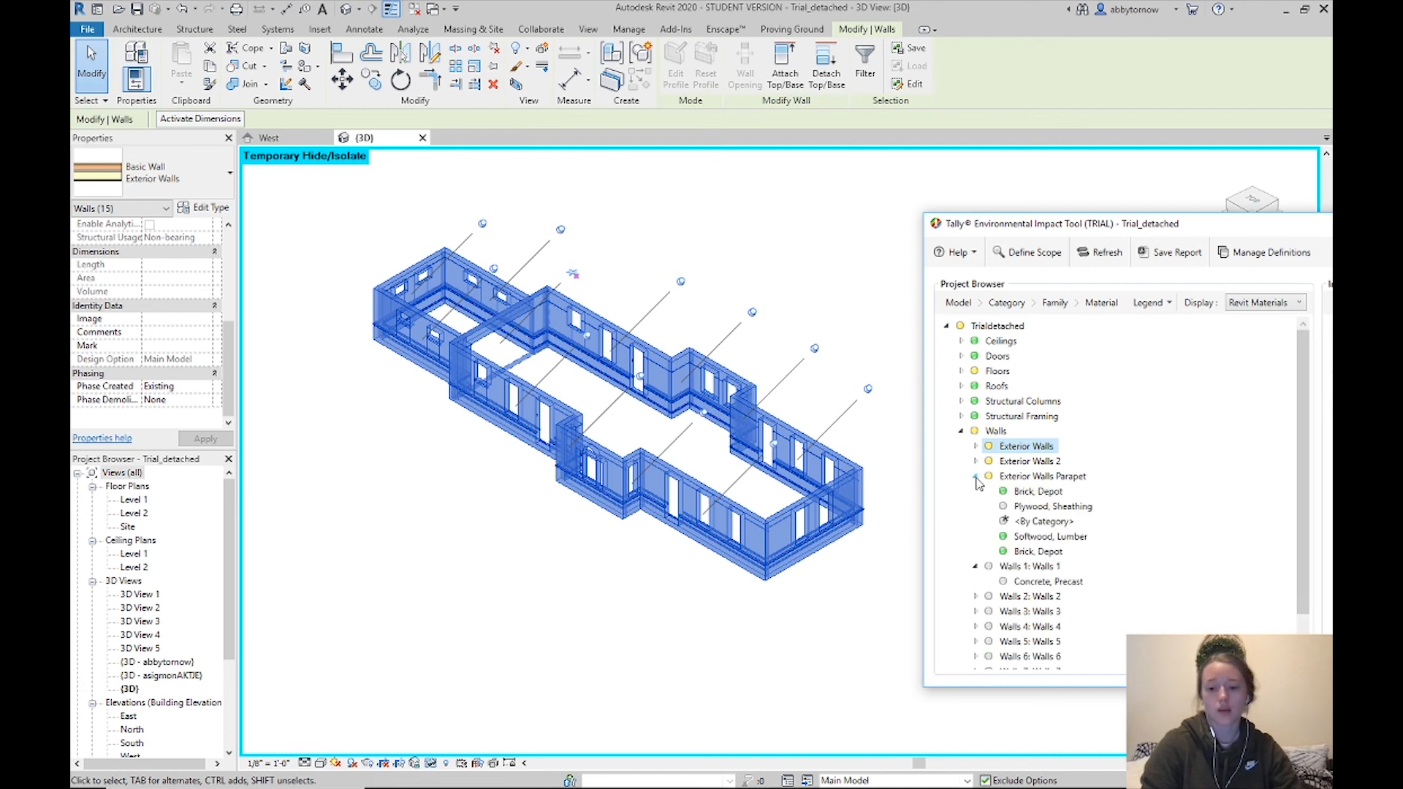
right_click(1011, 480)
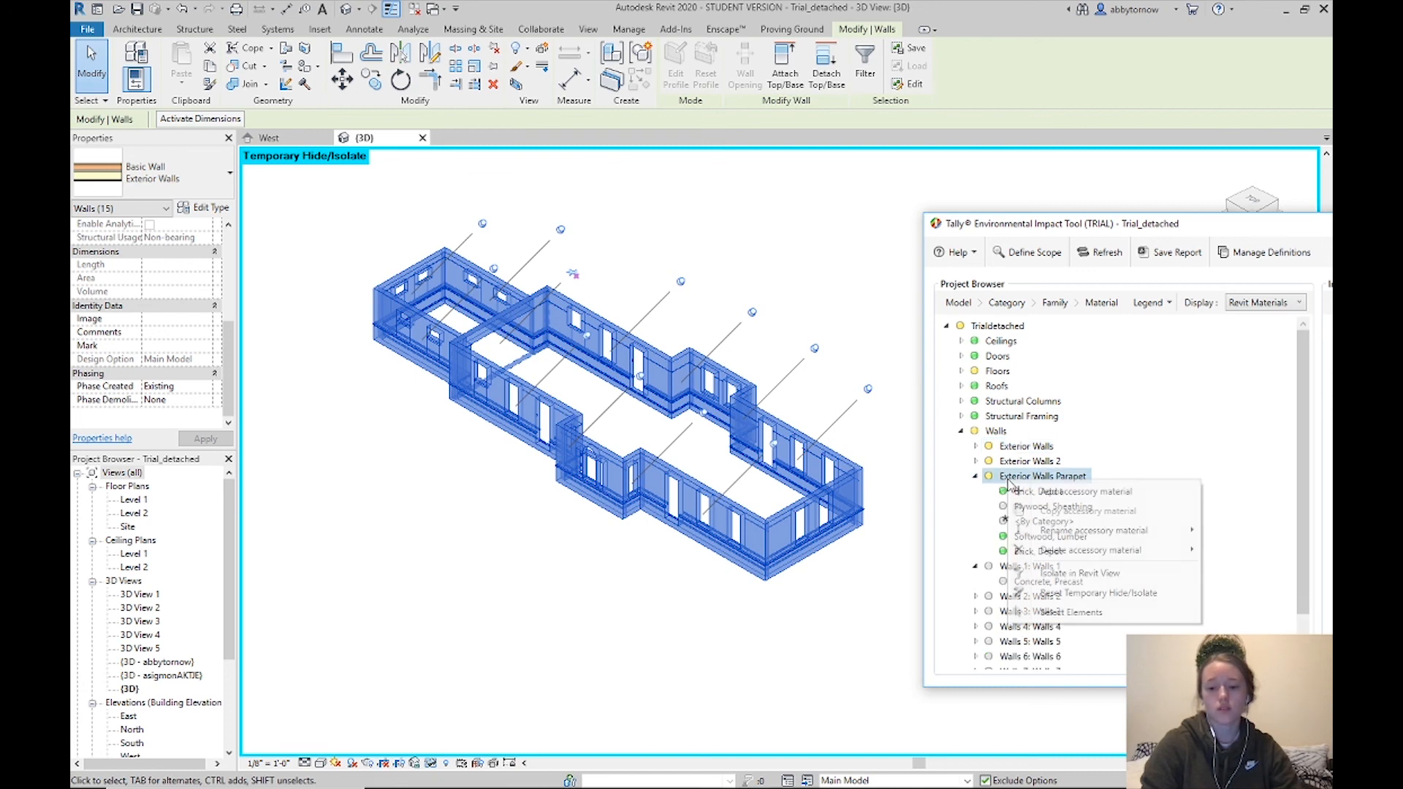
Isolate the four Exterior Walls Parapet walls (27.52 m²) in the 3D view and centre the Tally window
left_click(1079, 574)
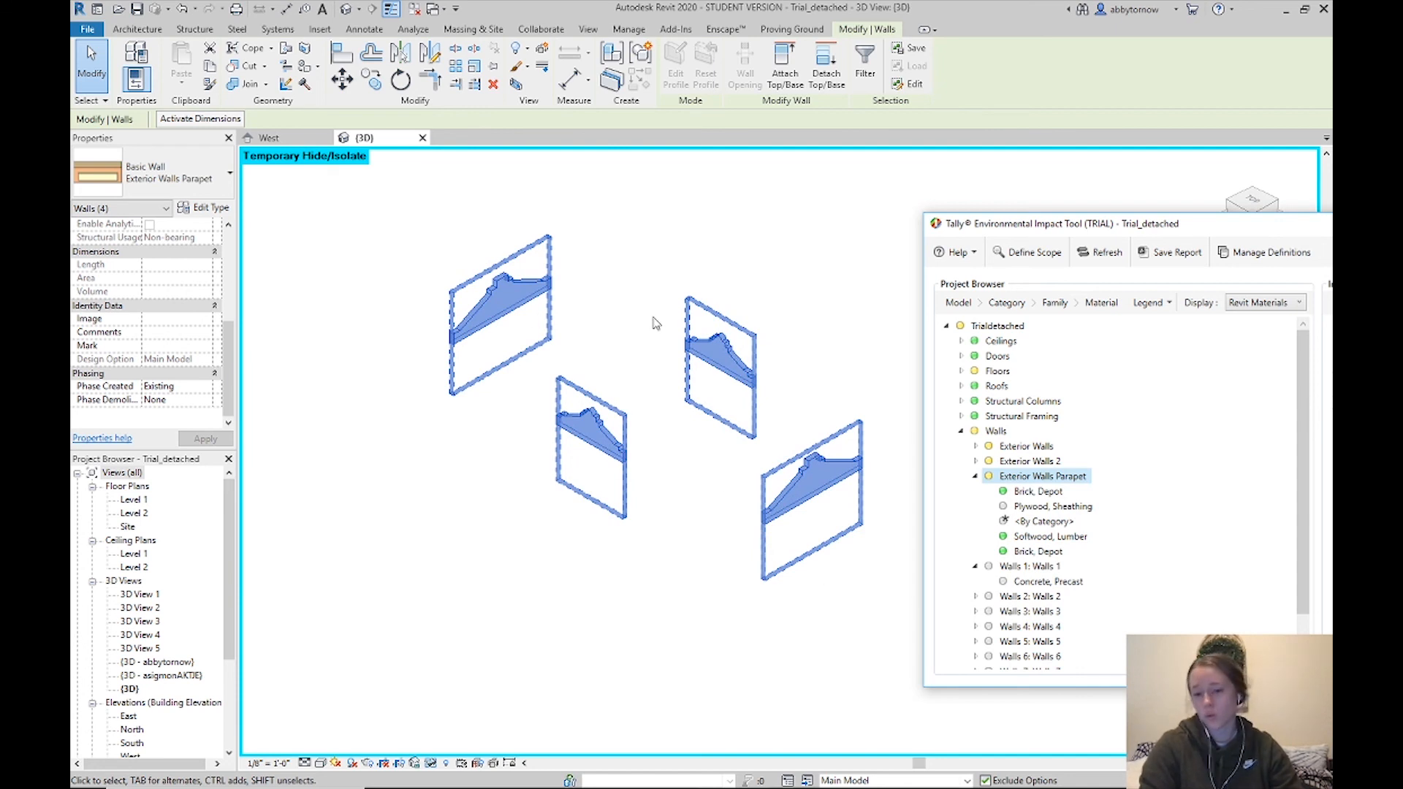
left_click(977, 478)
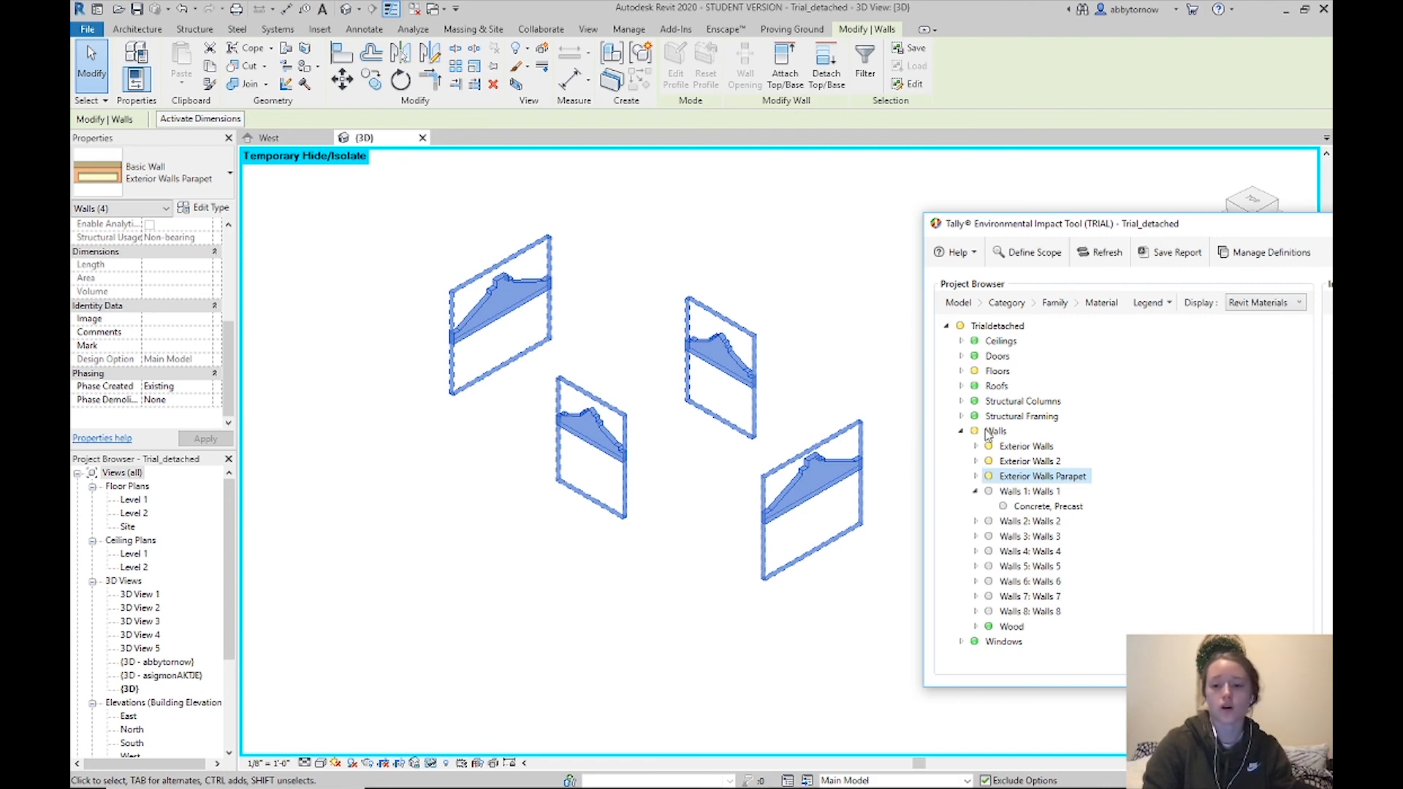
left_click_drag(1232, 230, 657, 190)
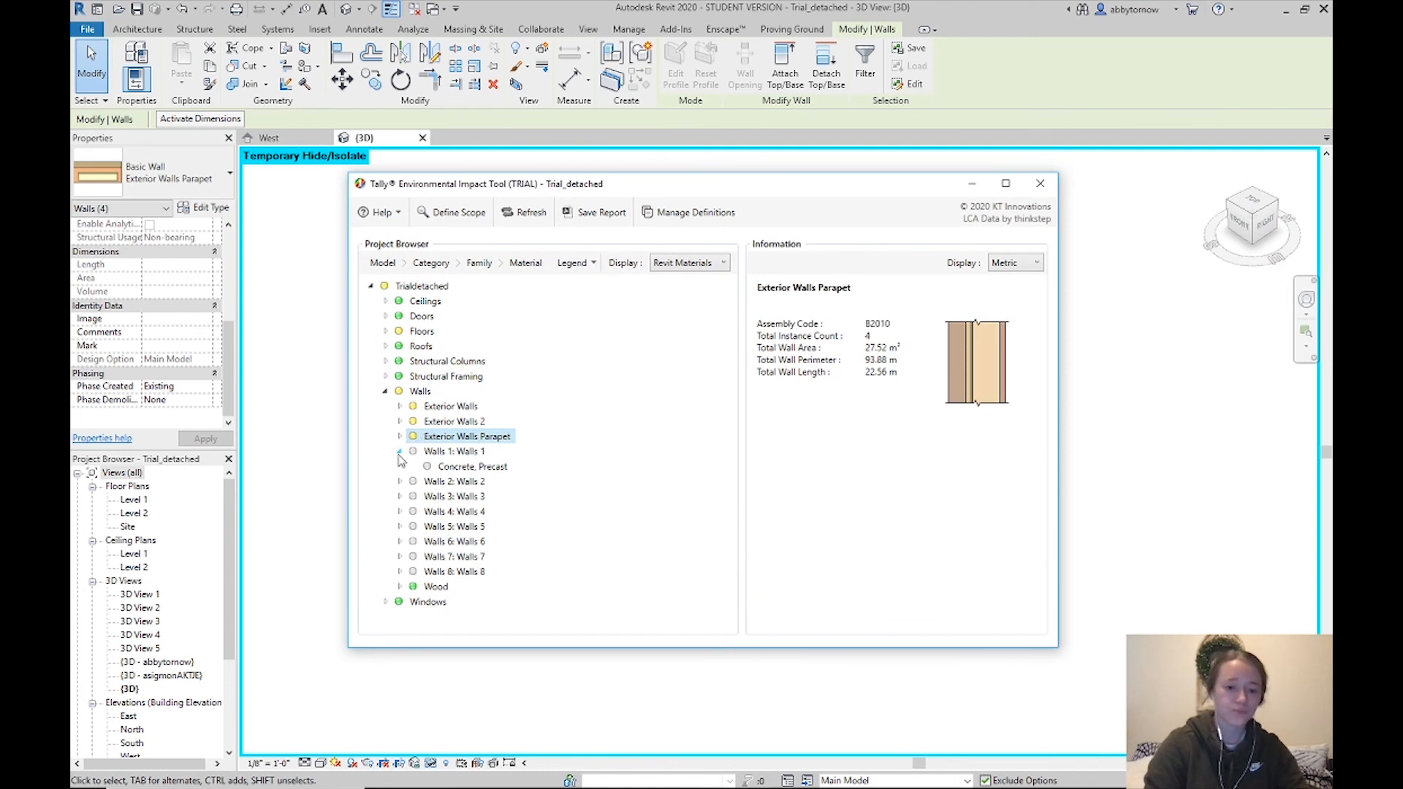
left_click(1196, 268)
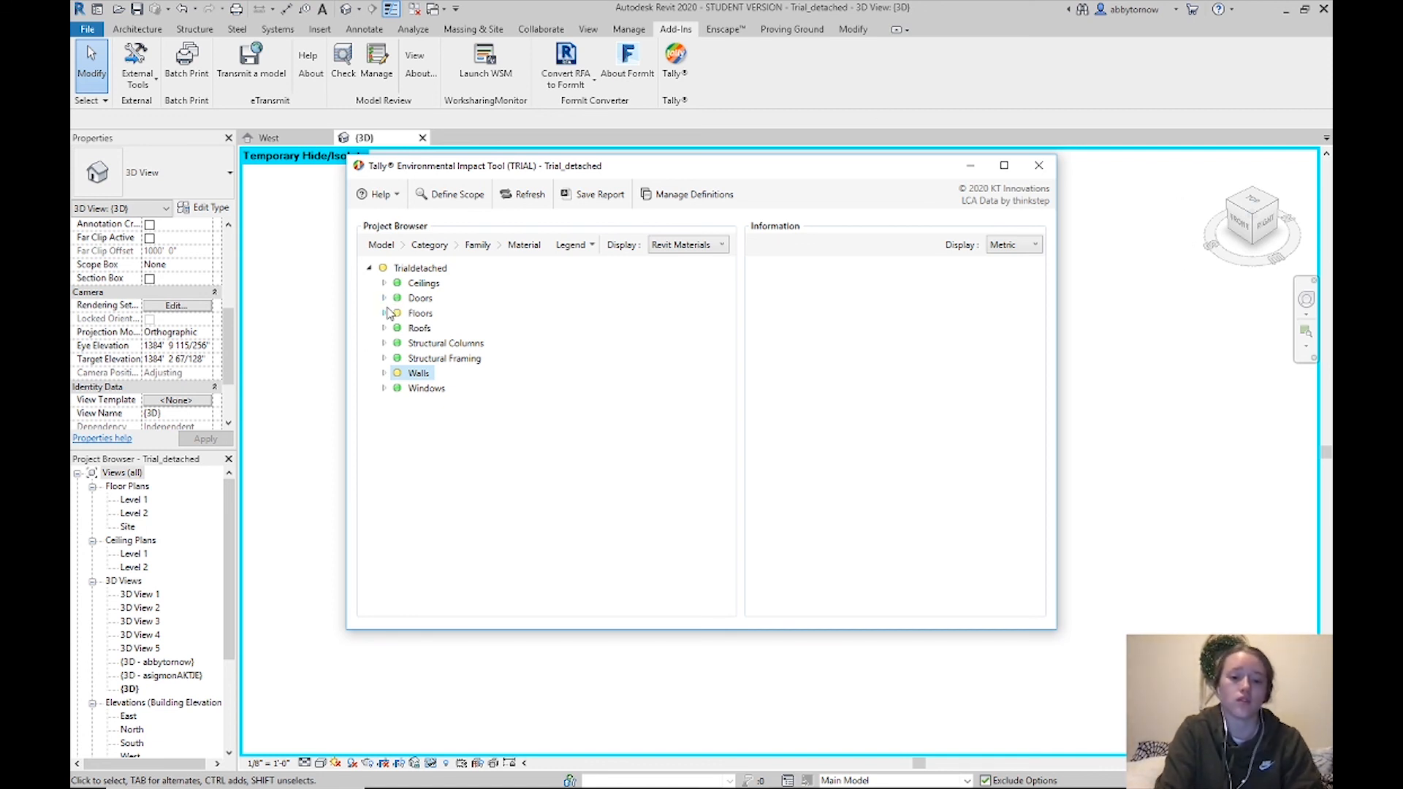
List the Walls > Exterior Walls materials in Tally, then go to Manage Definitions
left_click(385, 373)
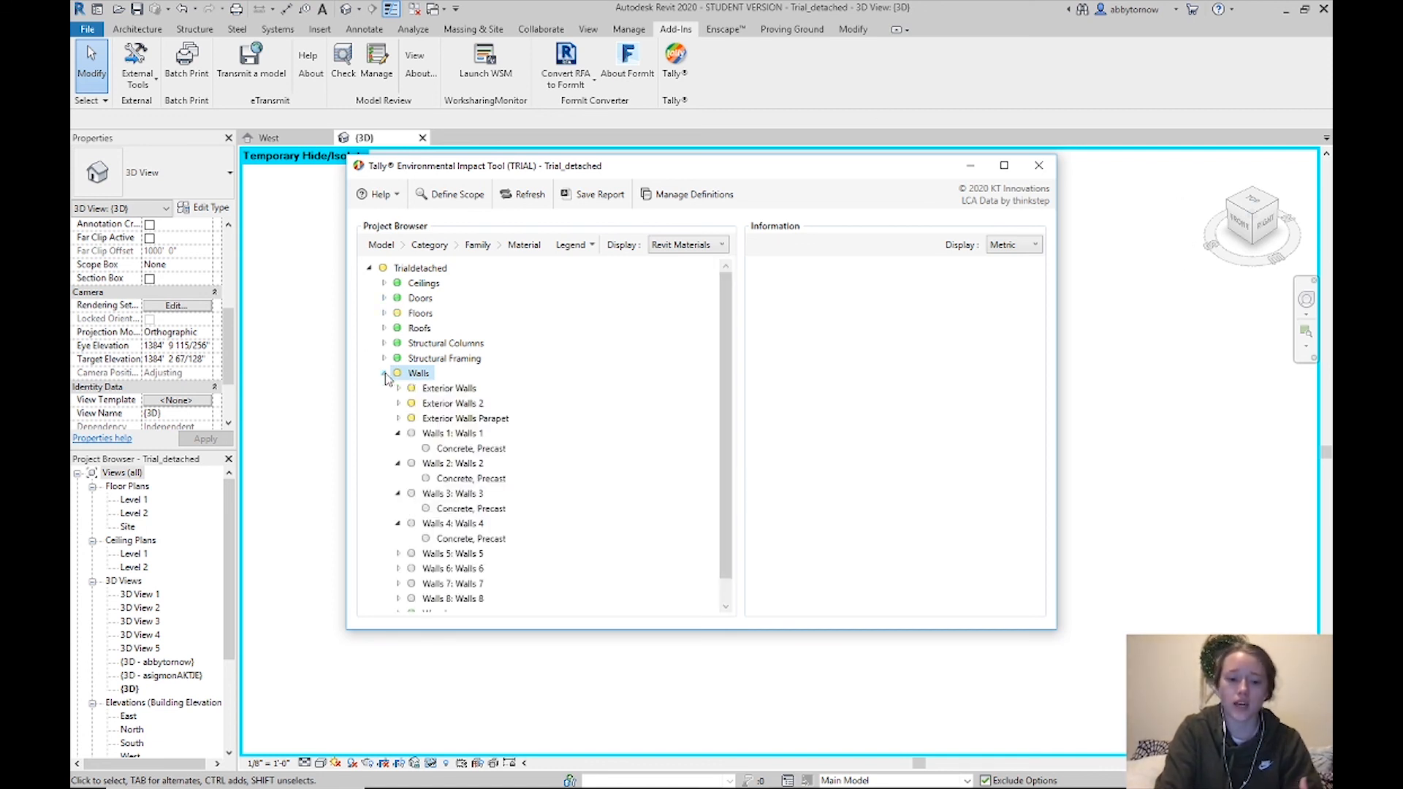
left_click(398, 388)
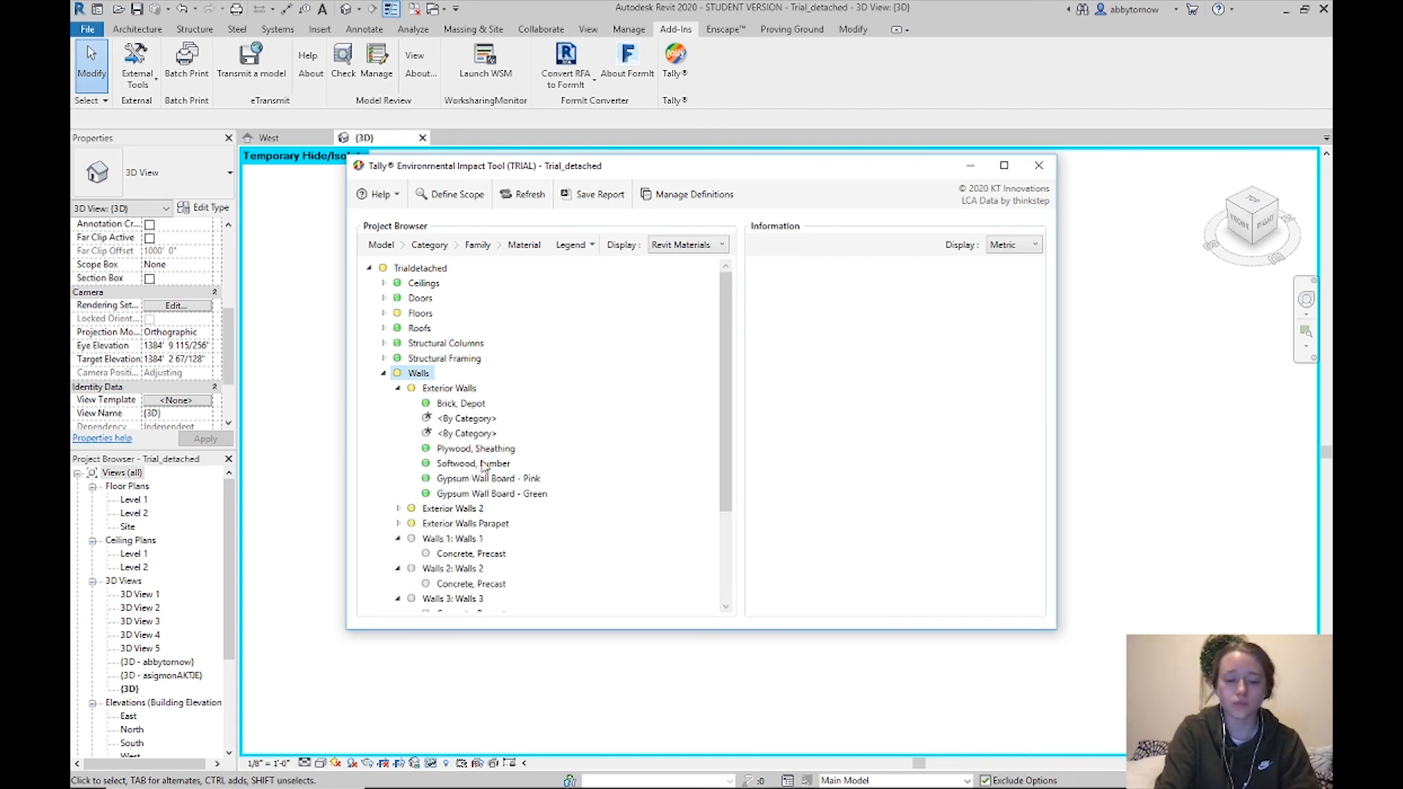
left_click(660, 203)
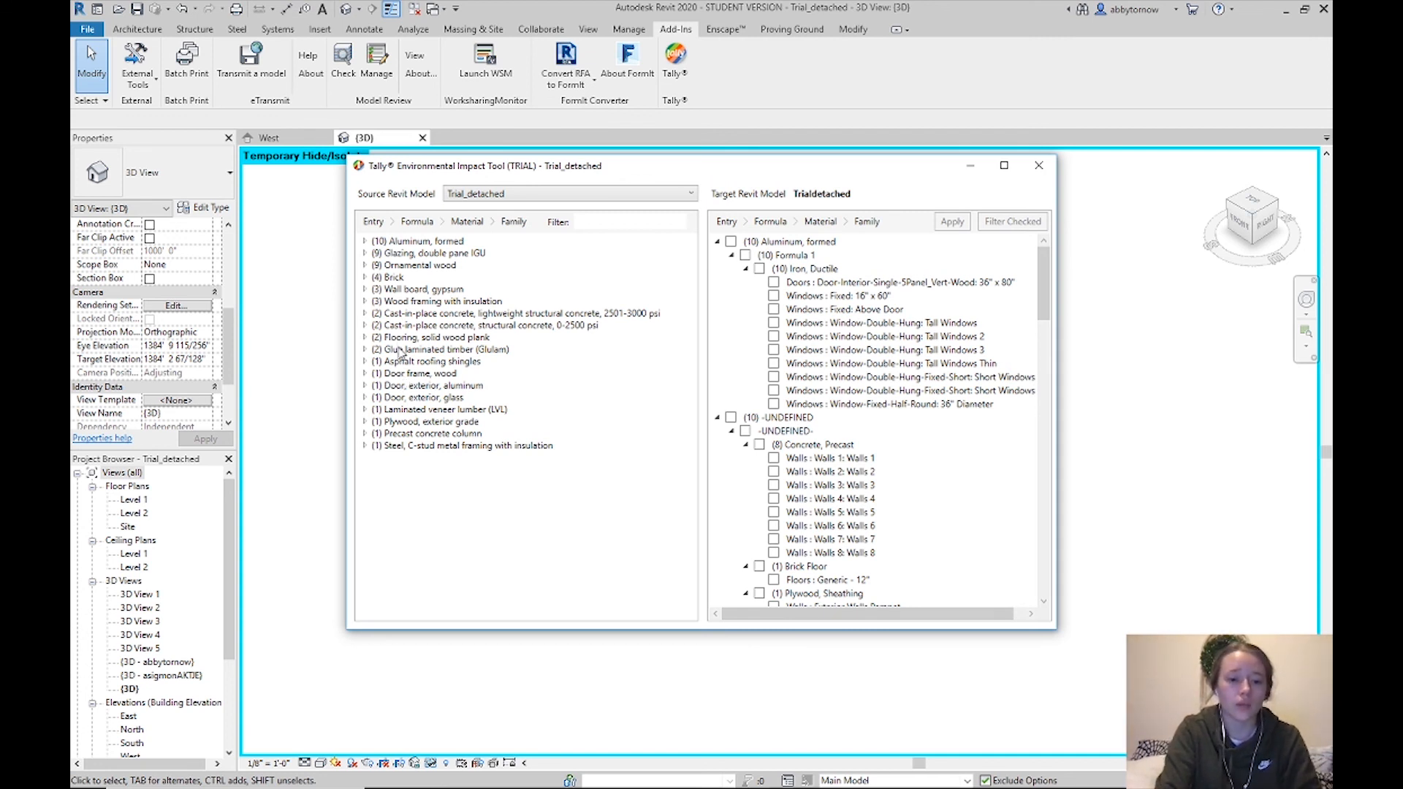
left_click(364, 277)
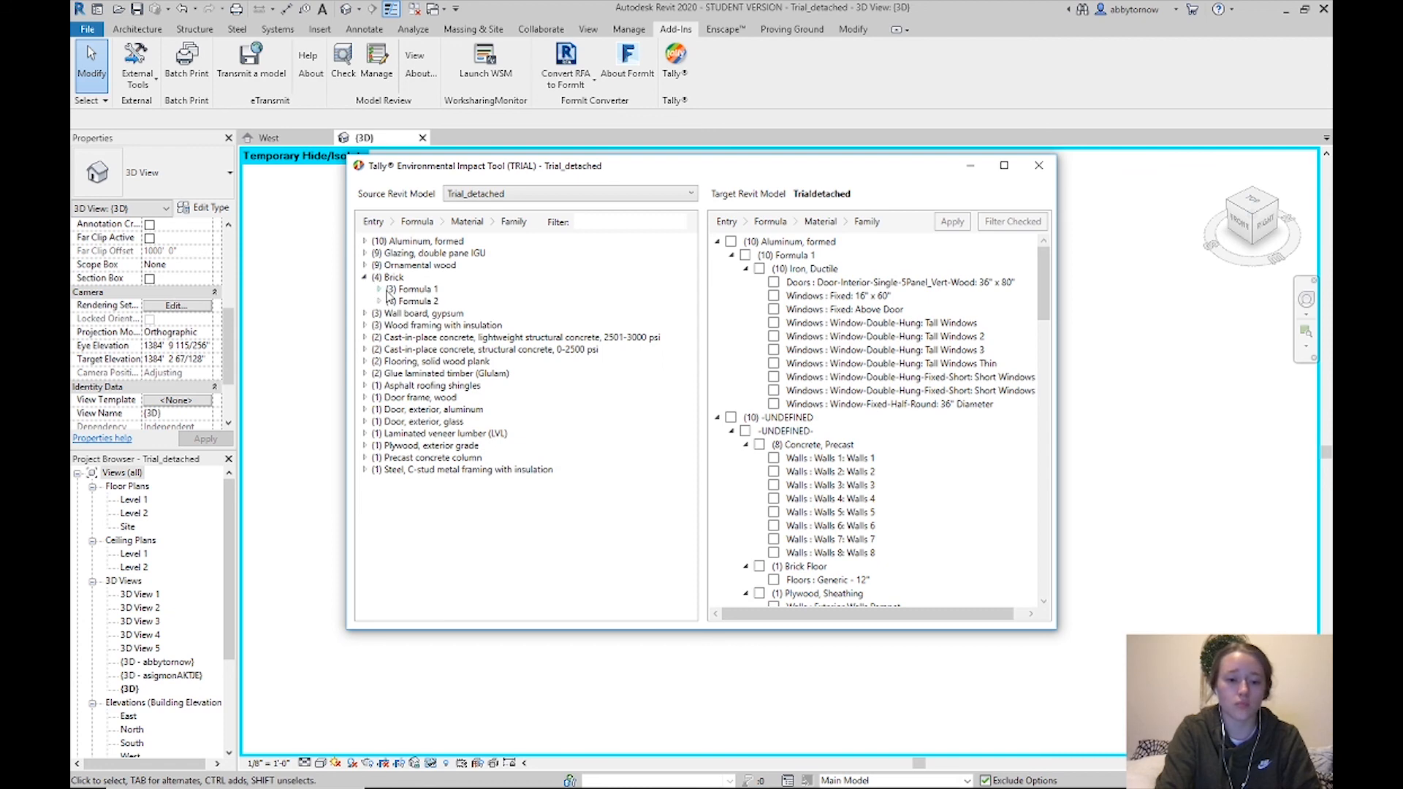
left_click(380, 291)
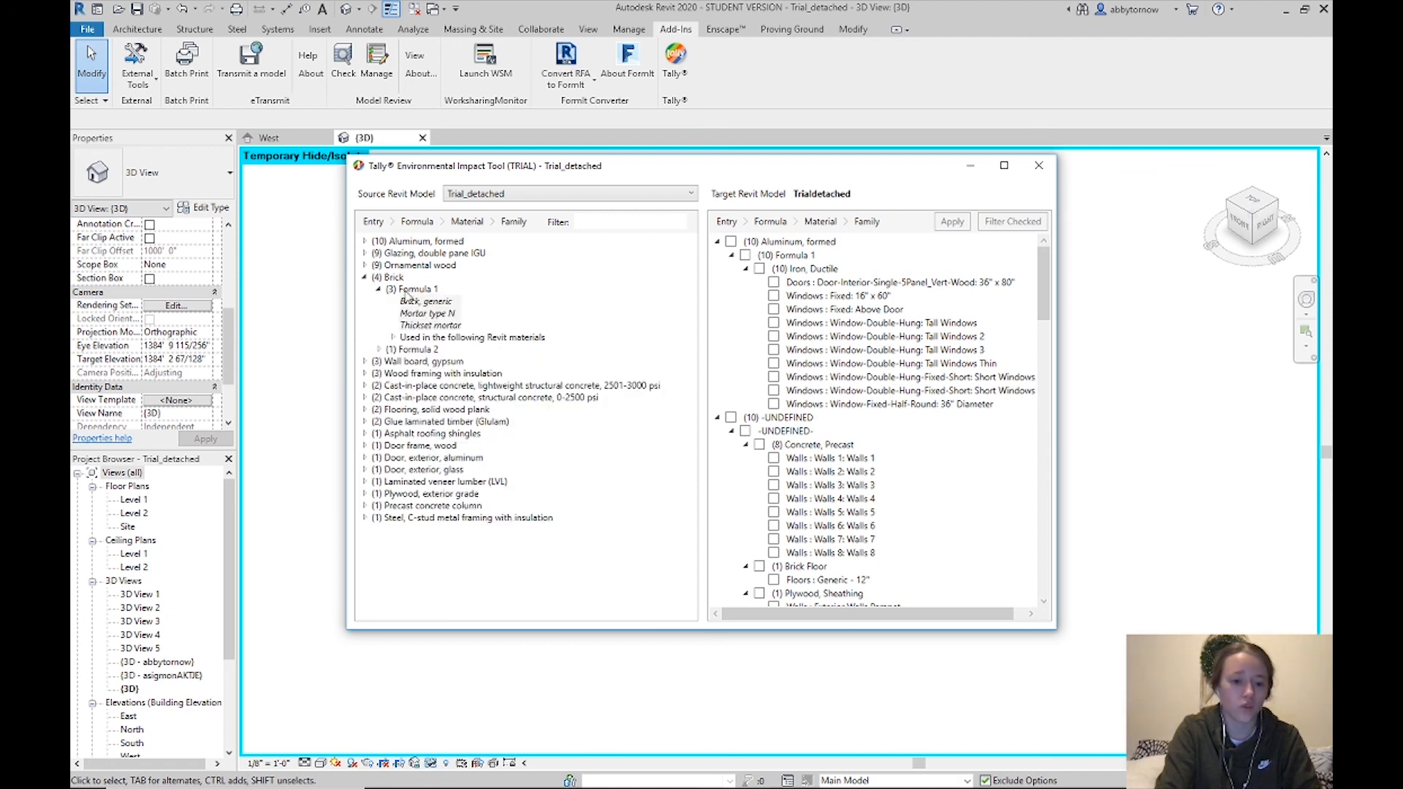
left_click(429, 324)
mouse_move(424, 320)
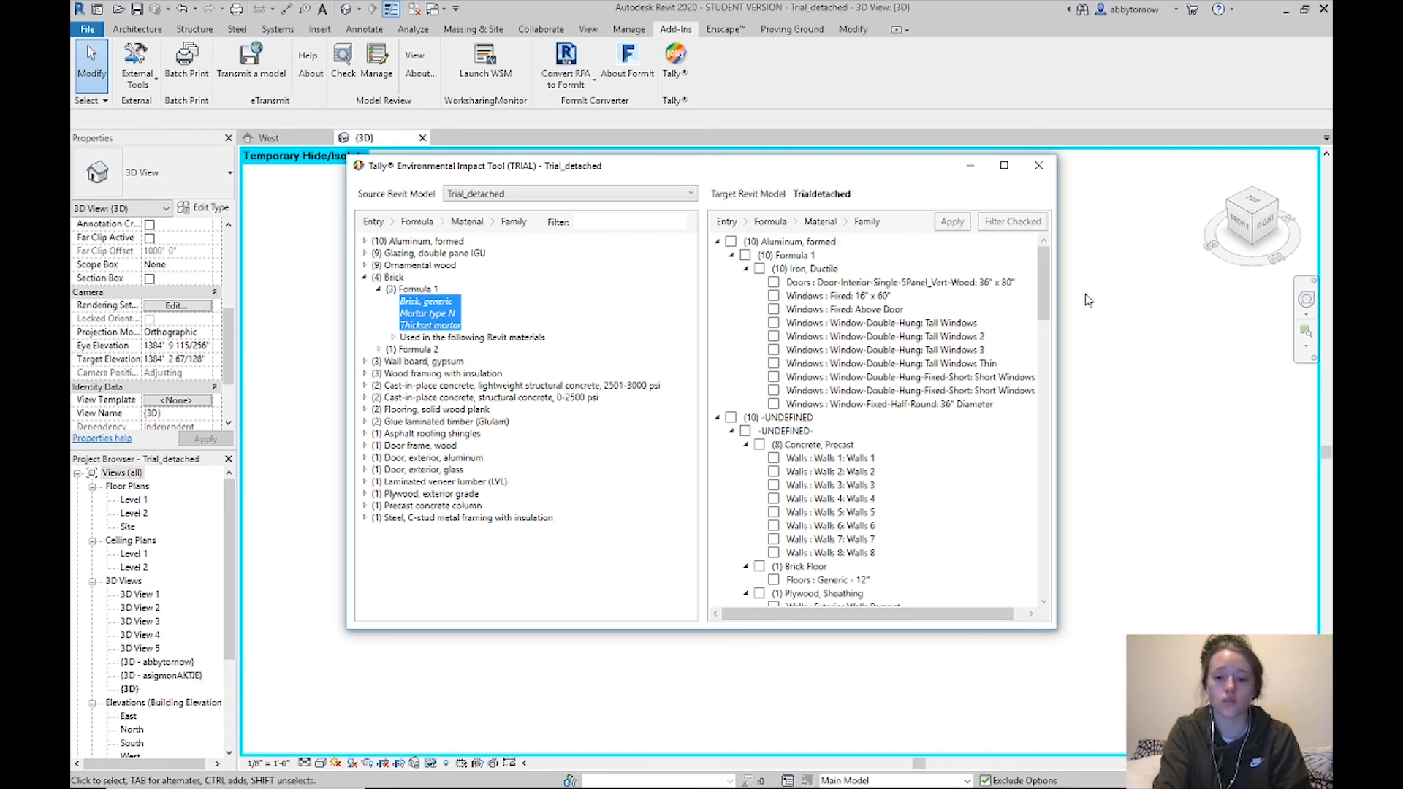
left_click_drag(1037, 296, 1026, 448)
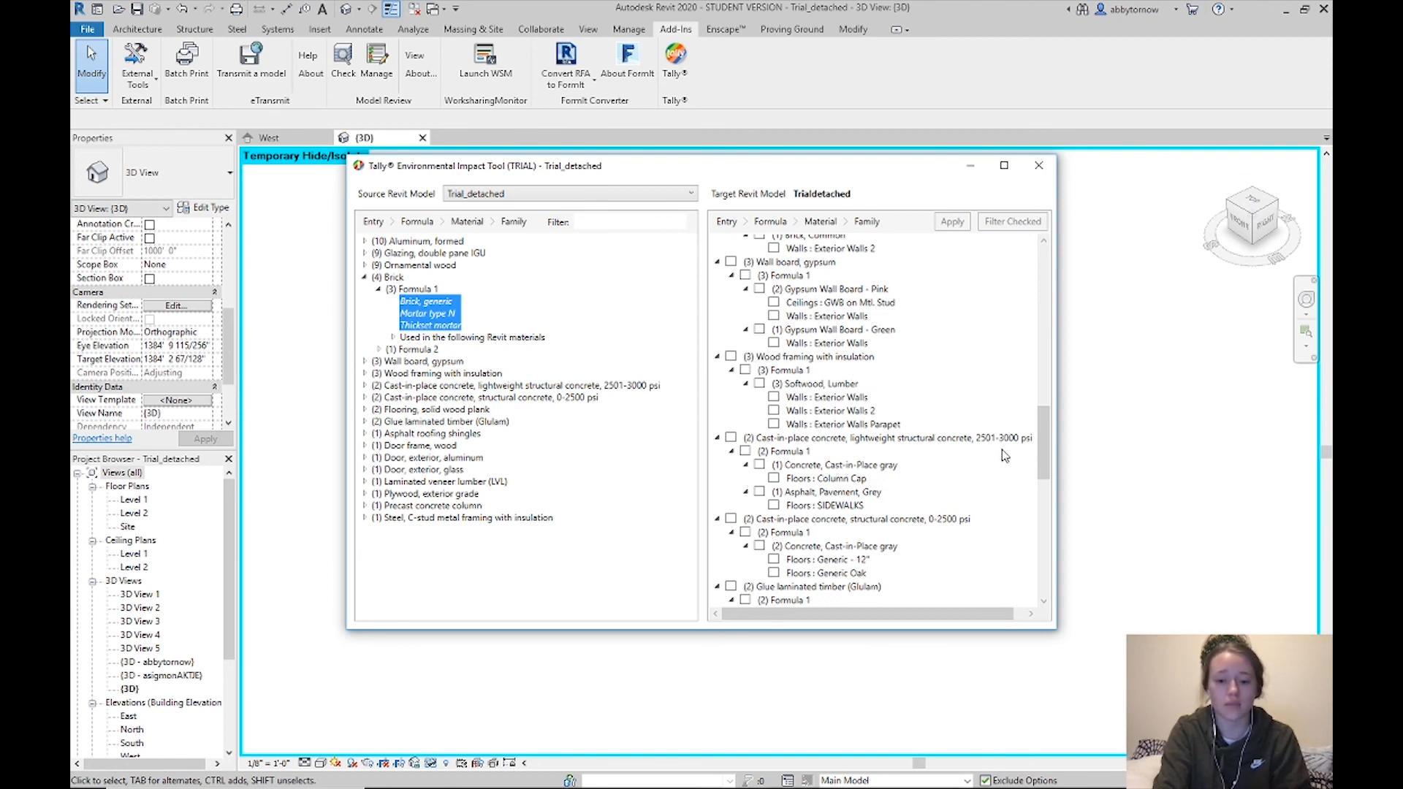
left_click_drag(1039, 437, 1066, 228)
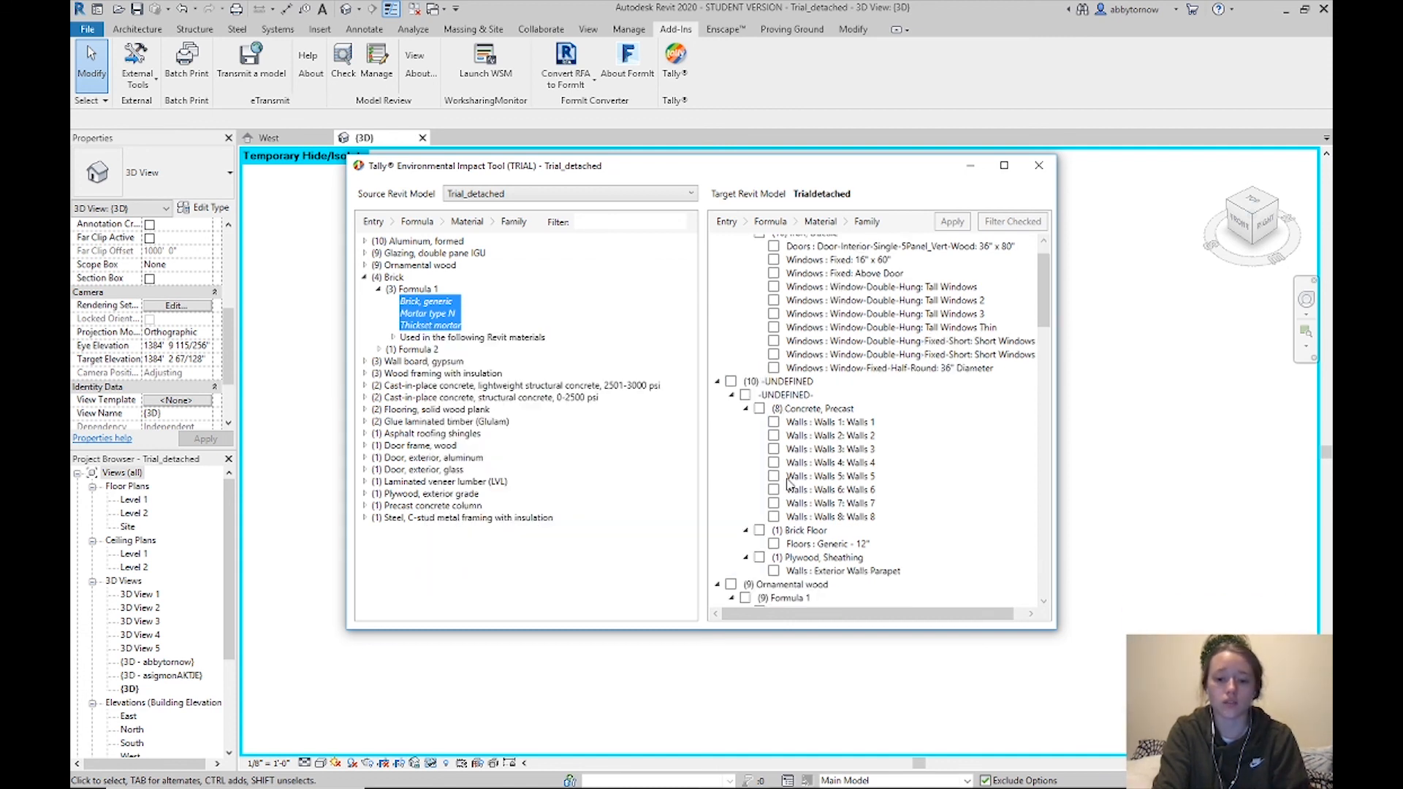
scroll(789, 493, "down", 1)
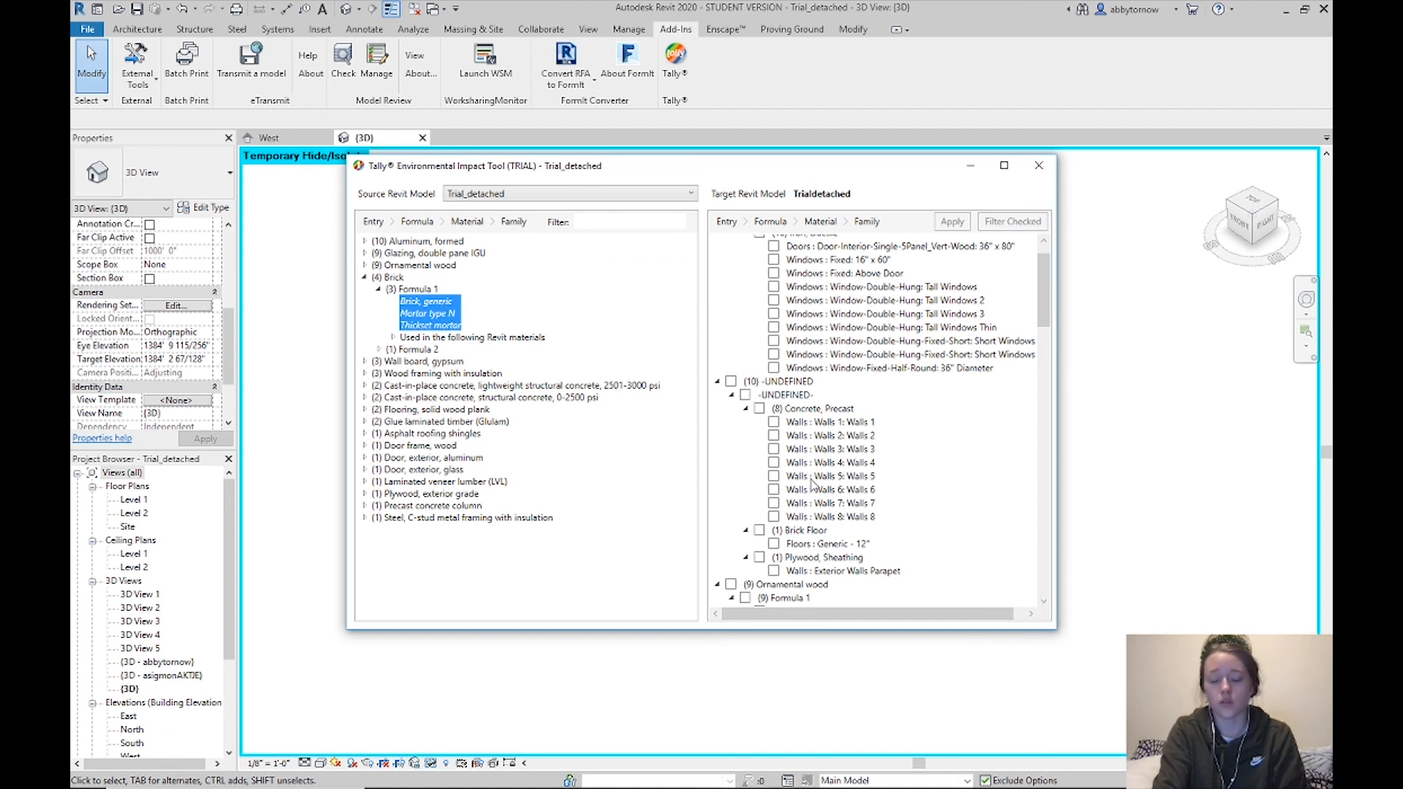
Assign Brick's Formula 1 to precast concrete Walls 1–3 with Apply (3) and confirm
left_click(773, 436)
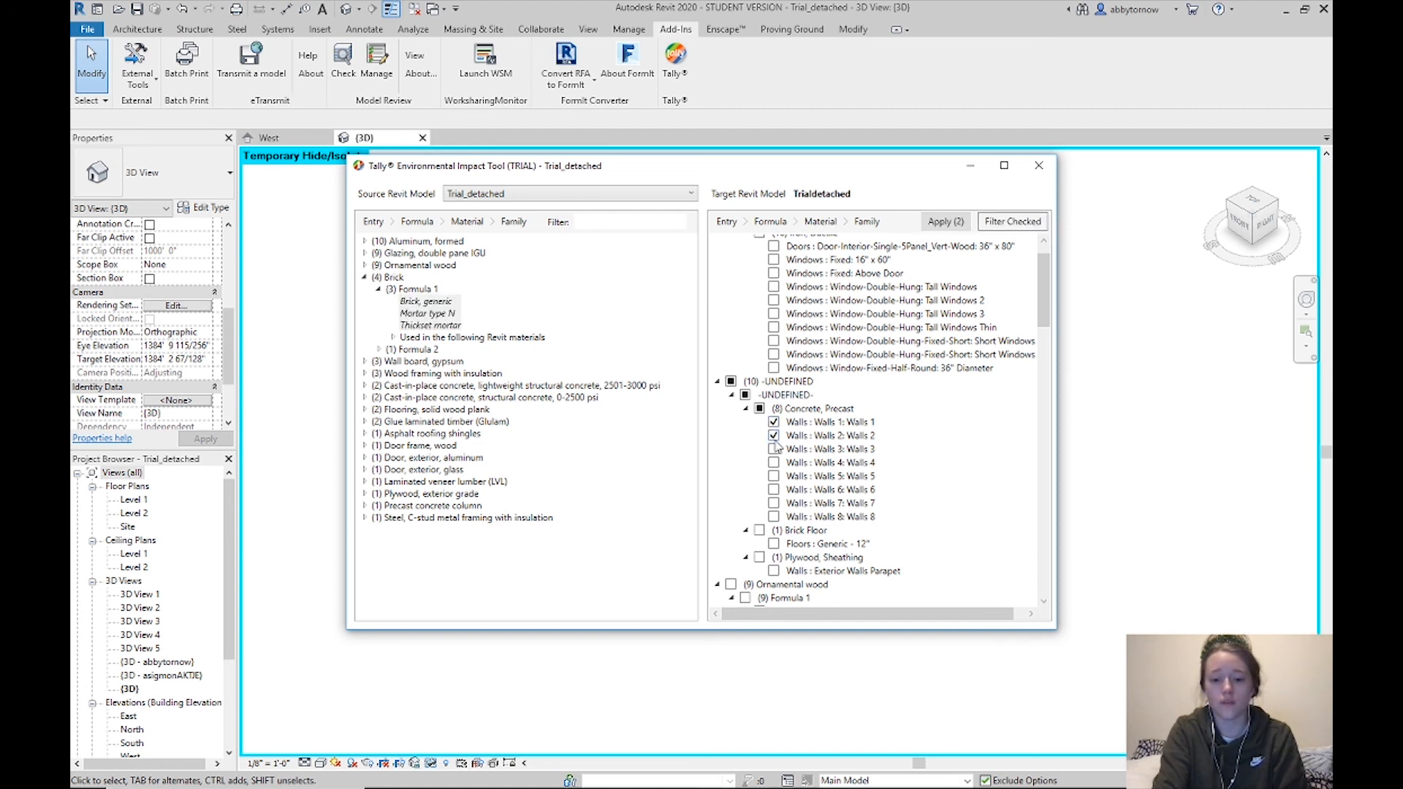
left_click(773, 449)
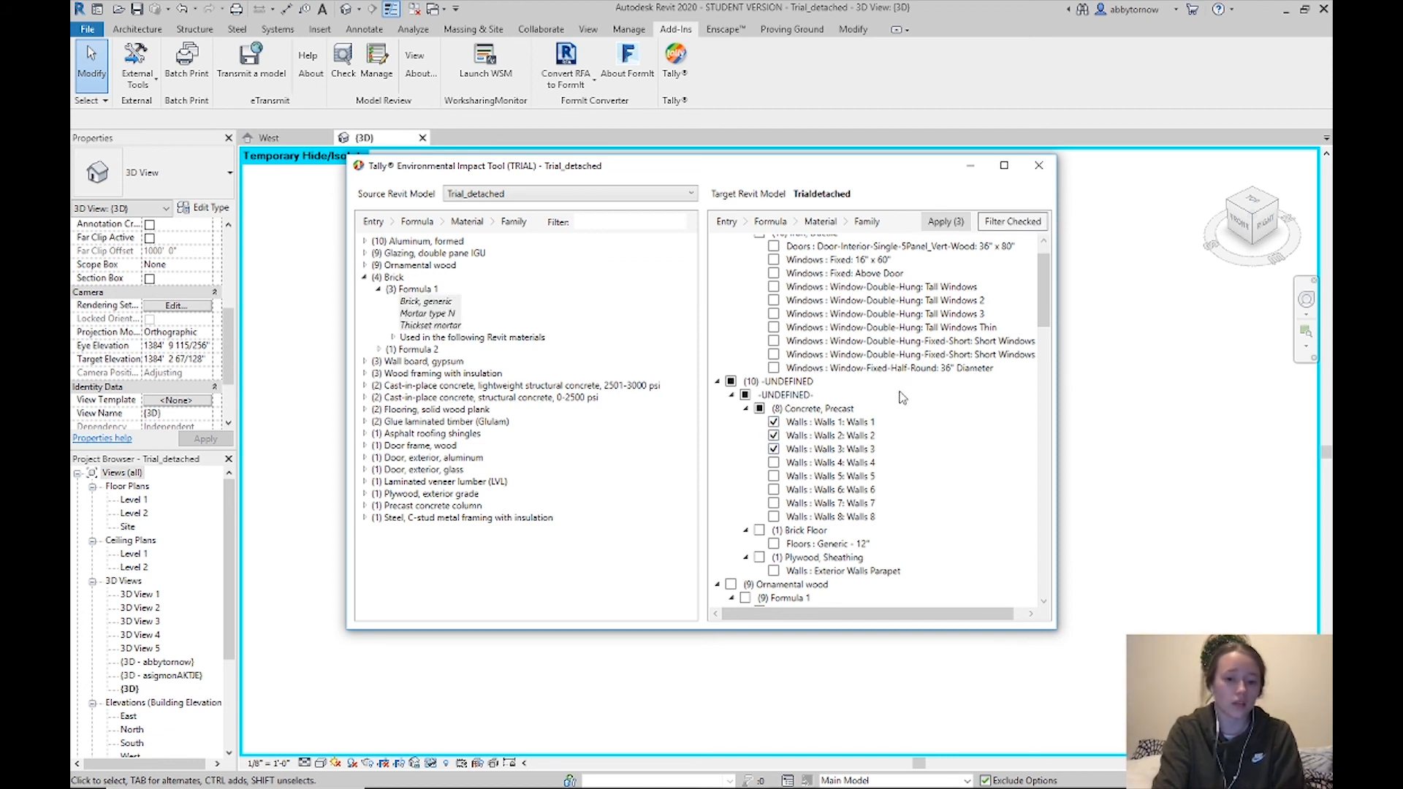
mouse_move(425, 310)
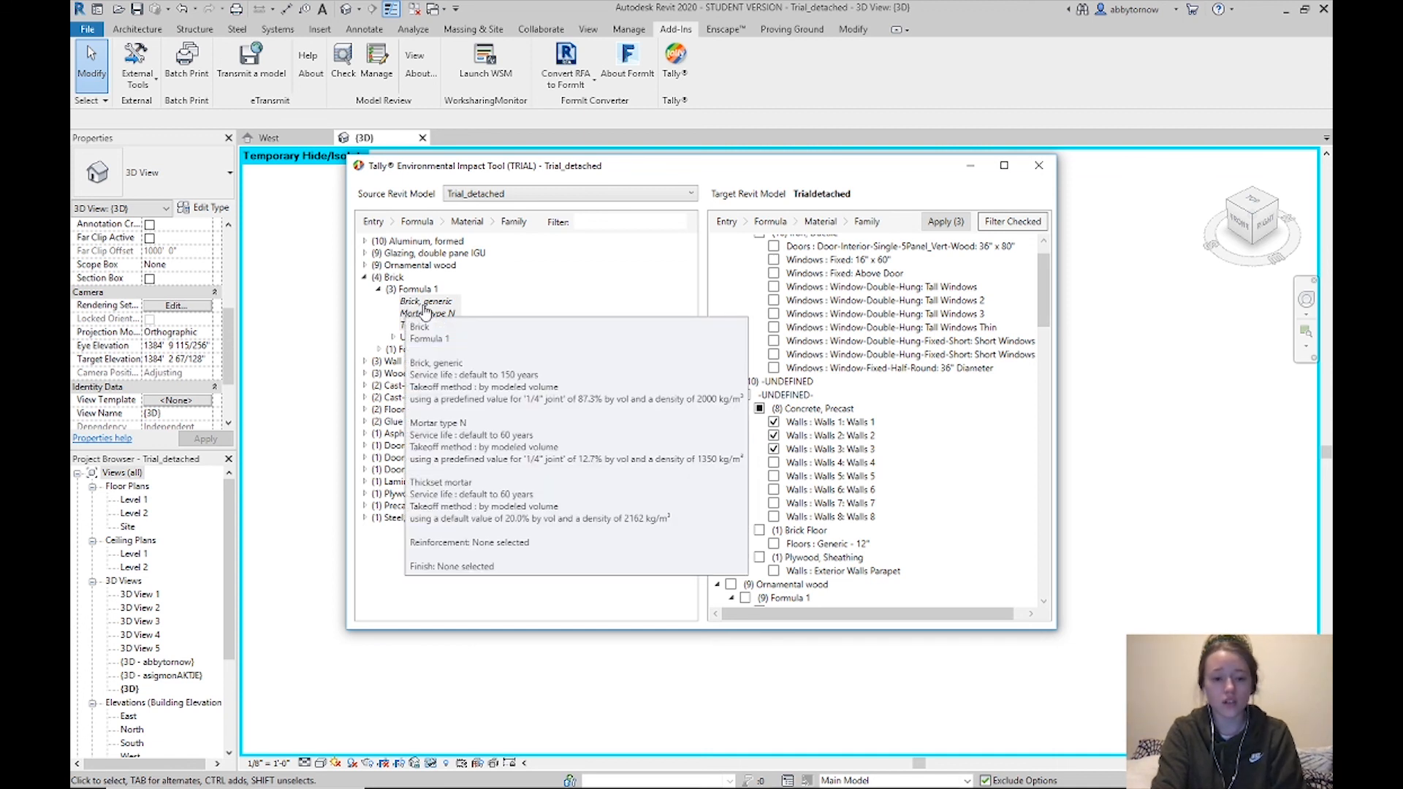
left_click(425, 311)
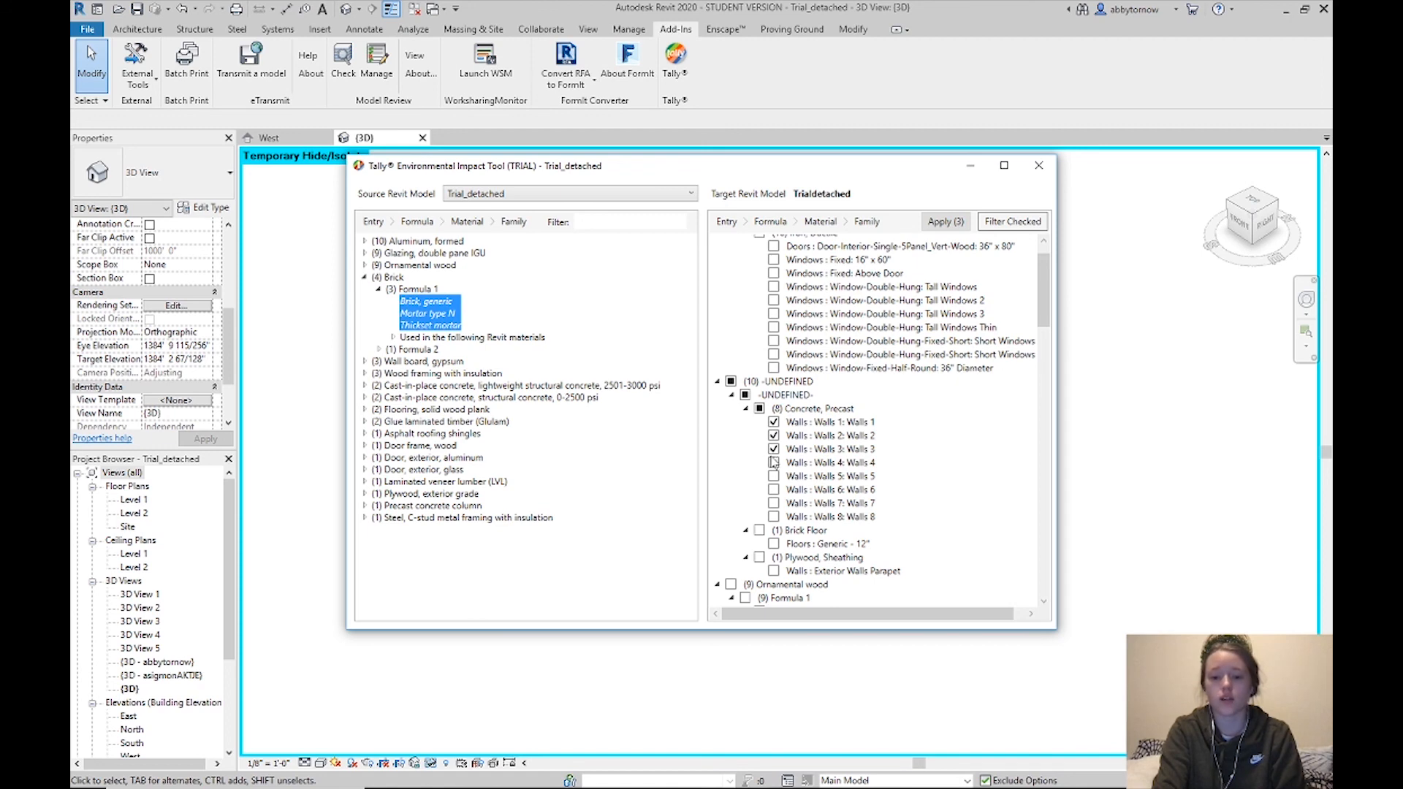
left_click(946, 221)
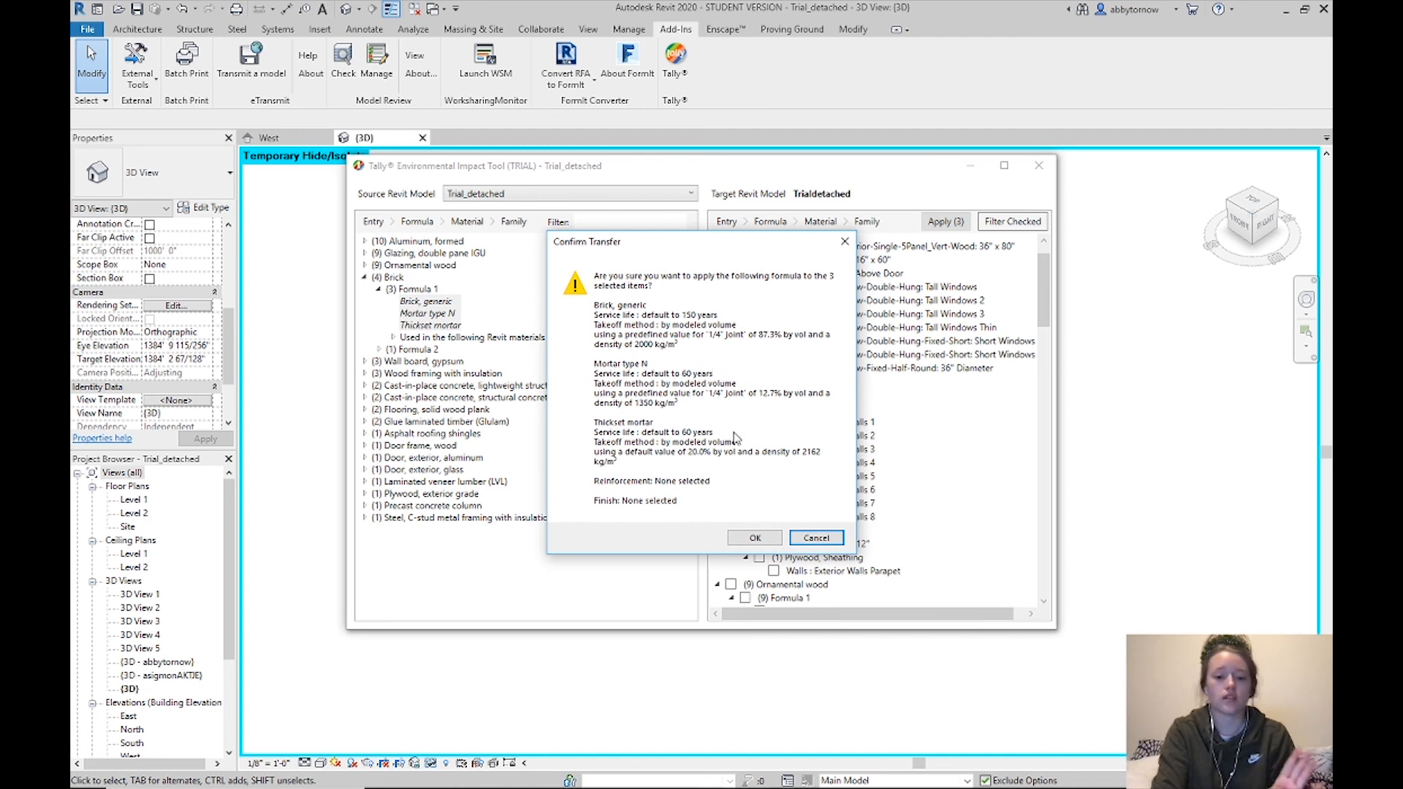
left_click(764, 540)
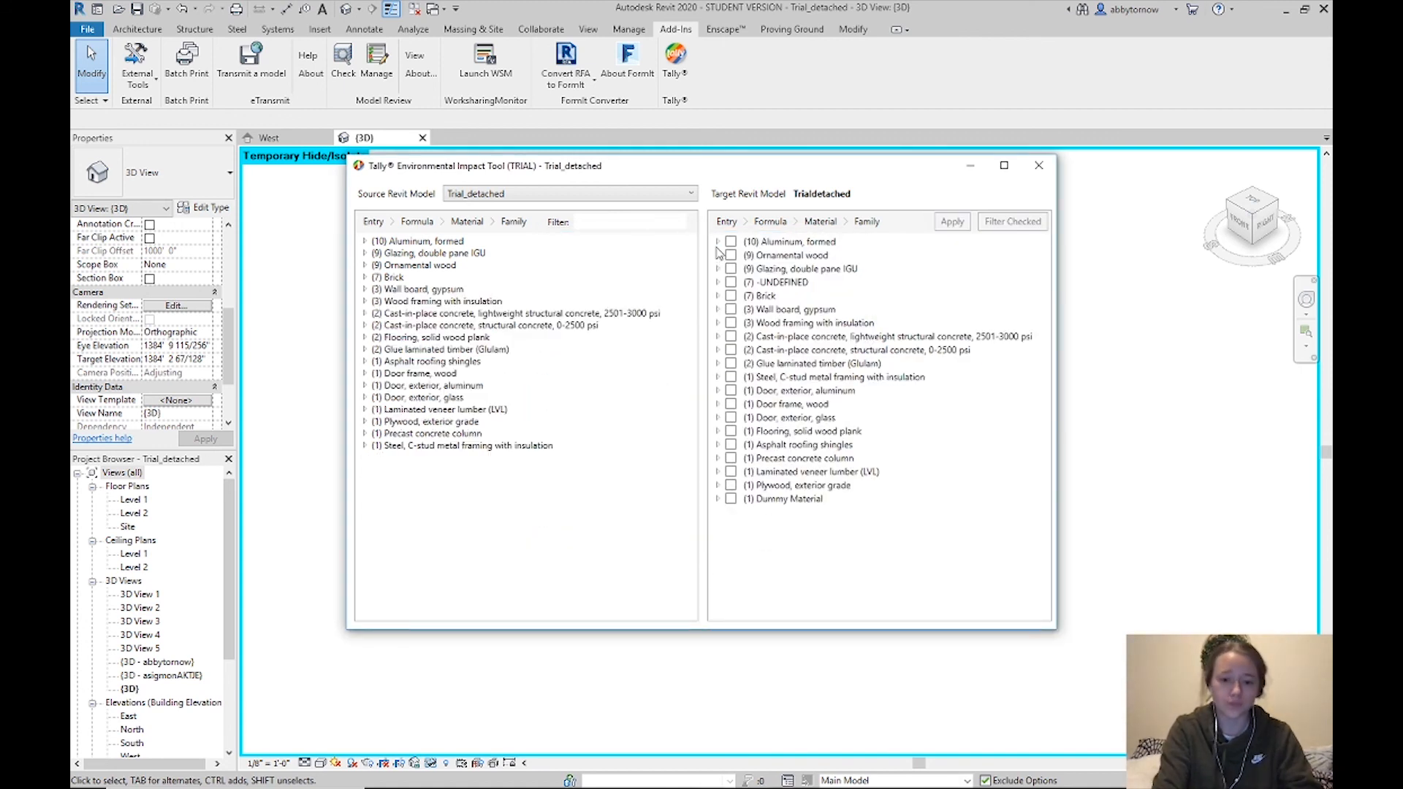
Expand Brick > Formula 1 to show Brick, Depot walls and Concrete, Precast Walls 1–3, then move the dialog aside
left_click(717, 296)
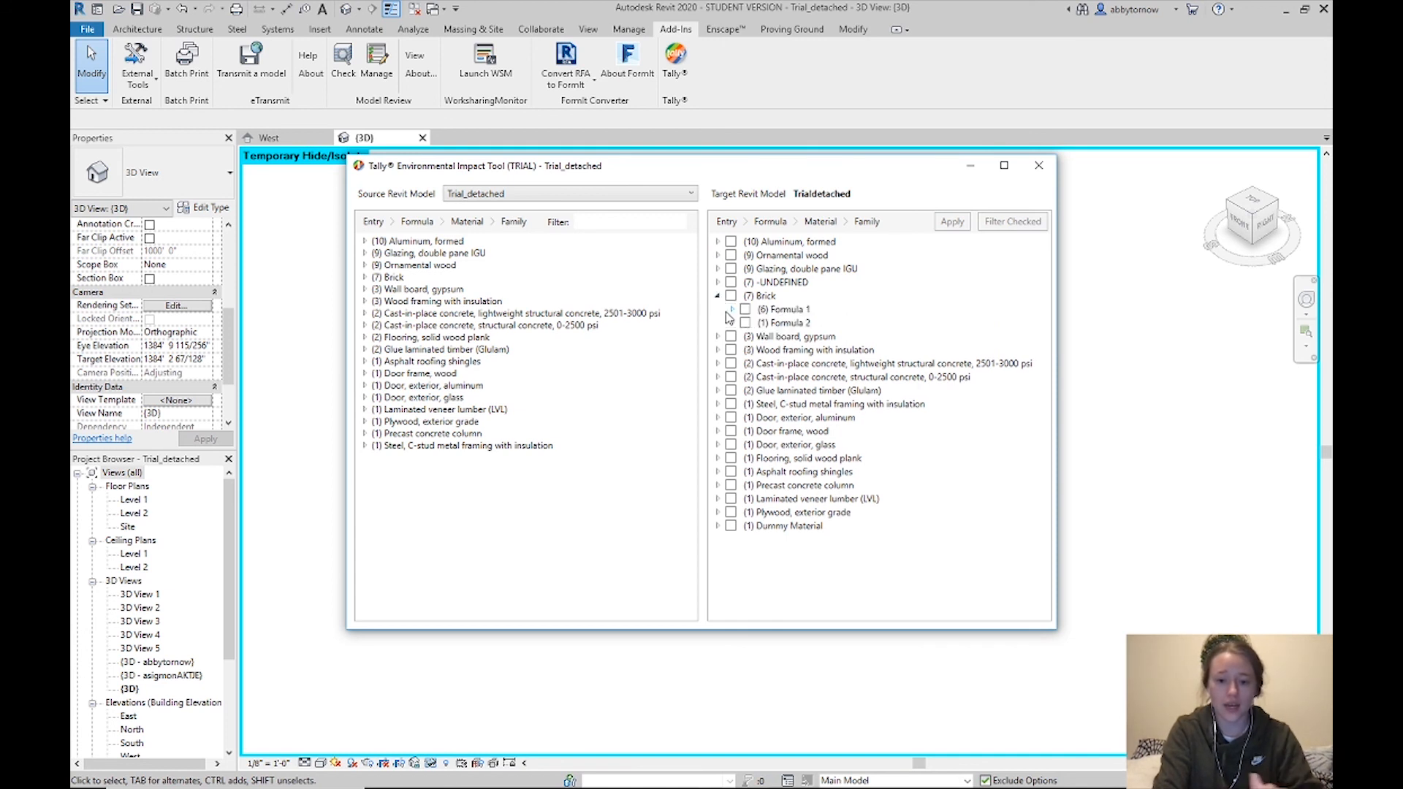
left_click(731, 309)
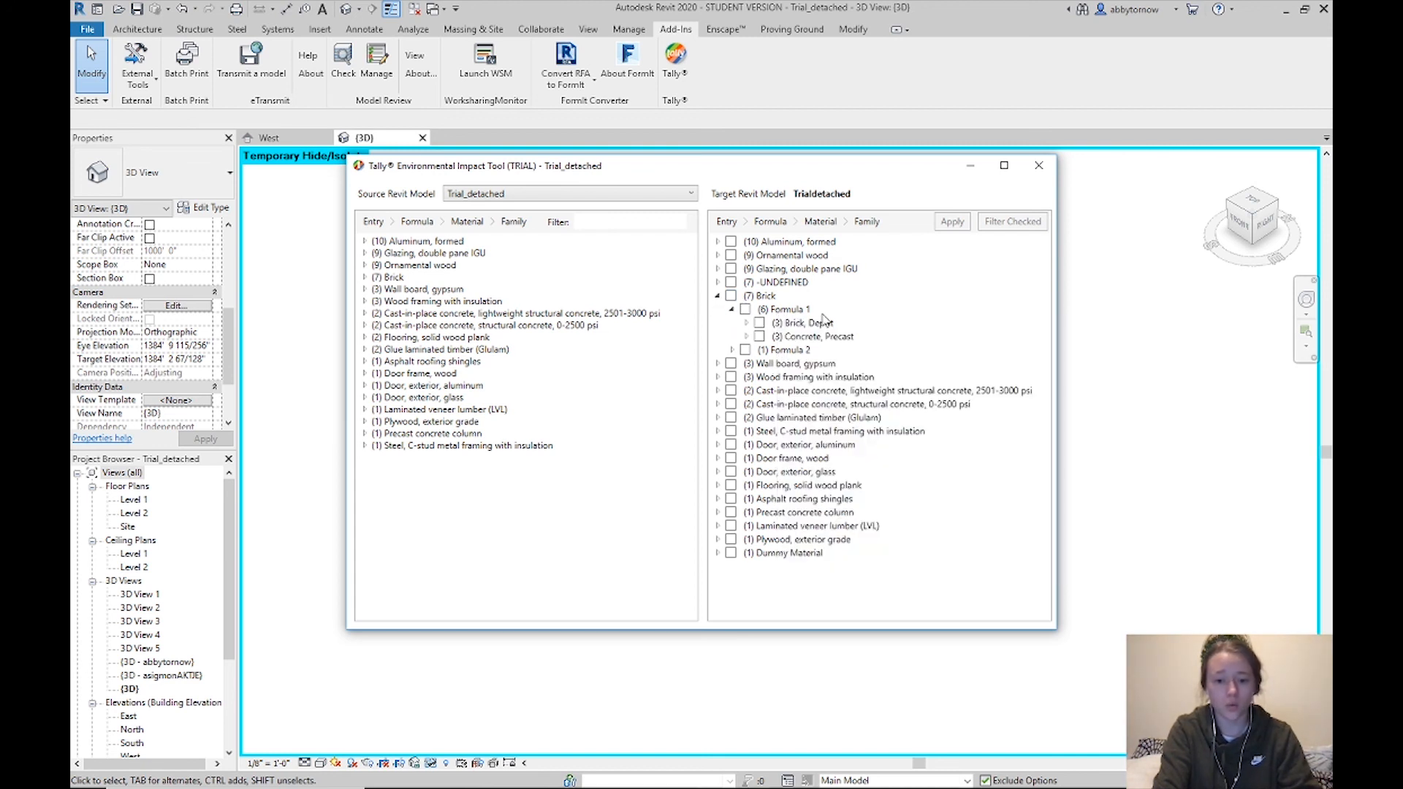
left_click(747, 323)
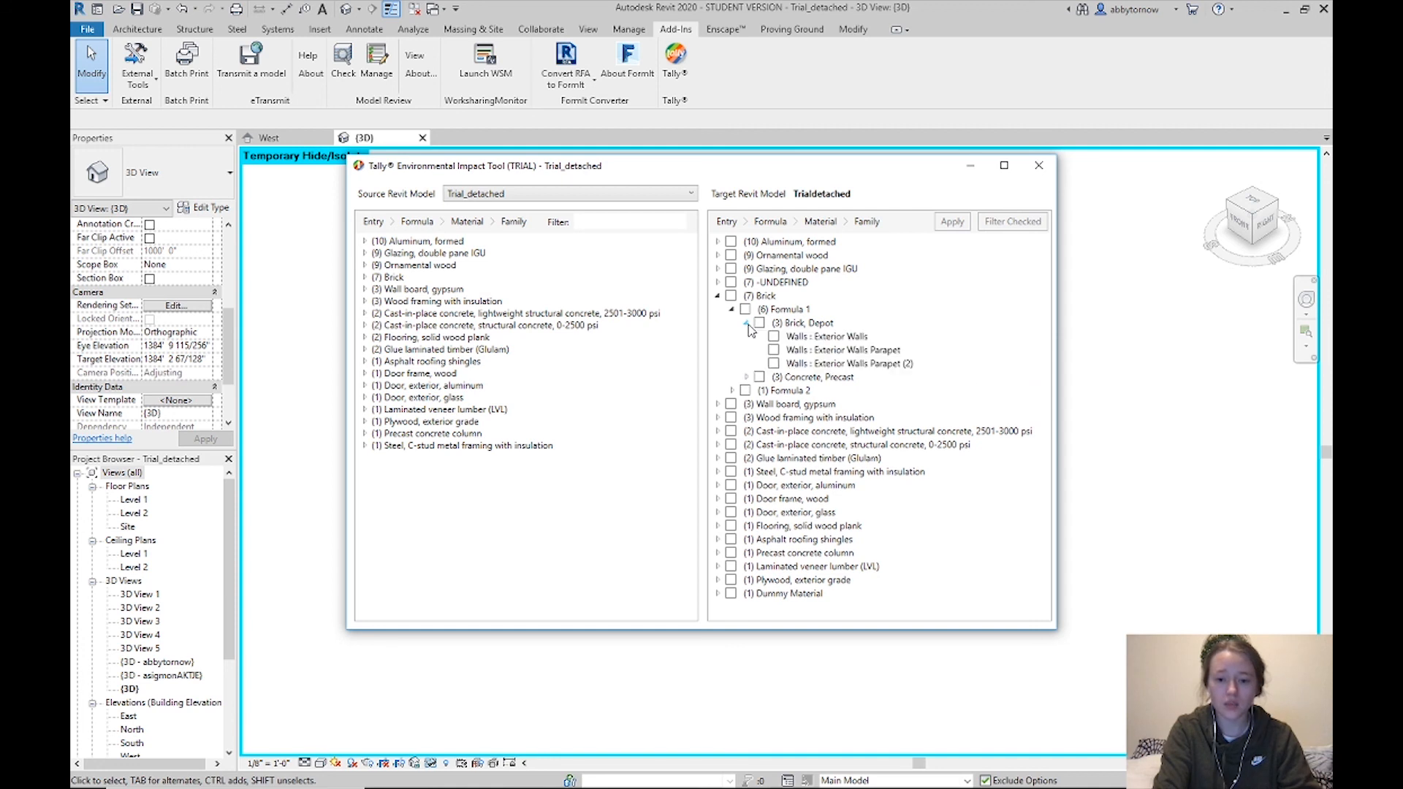
left_click(746, 377)
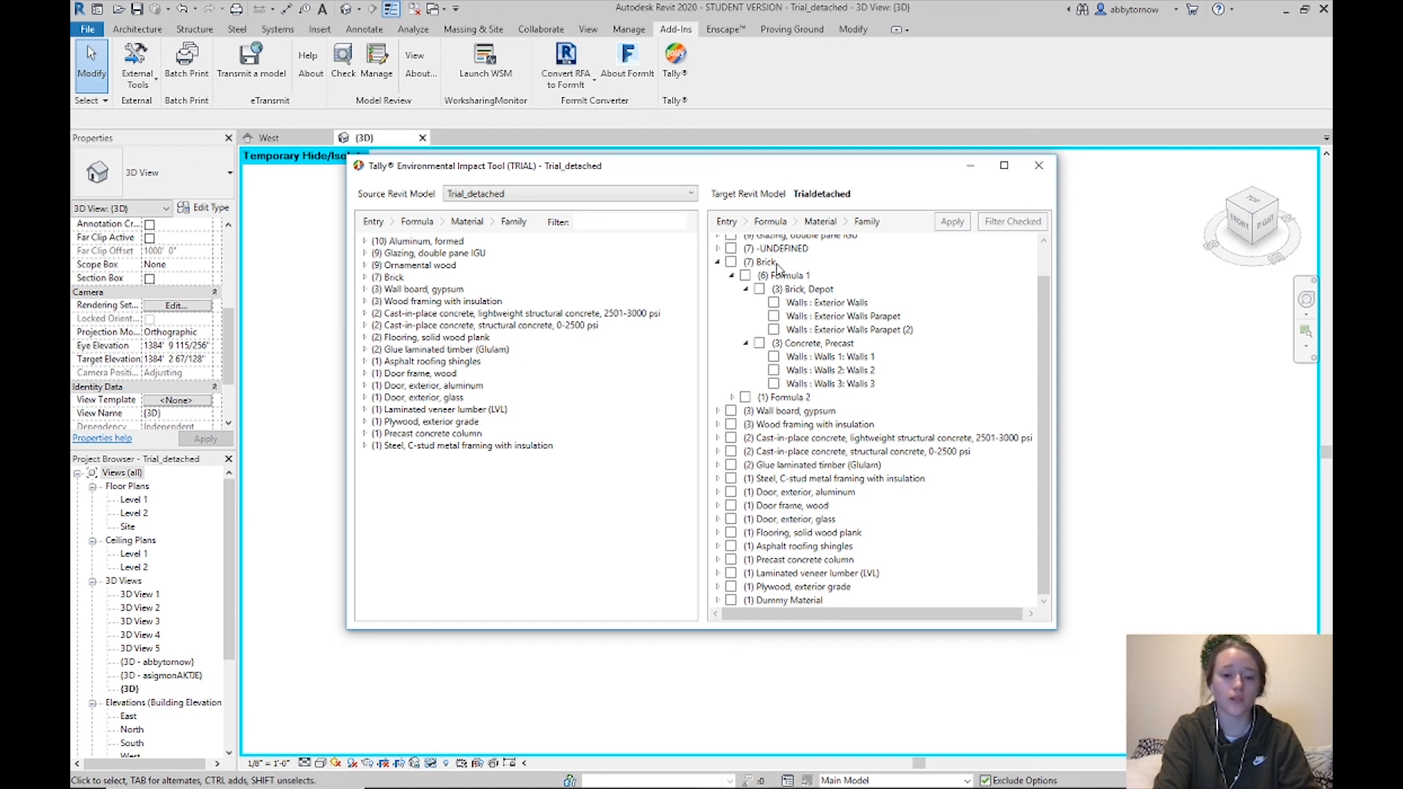
scroll(811, 328, "up", 1)
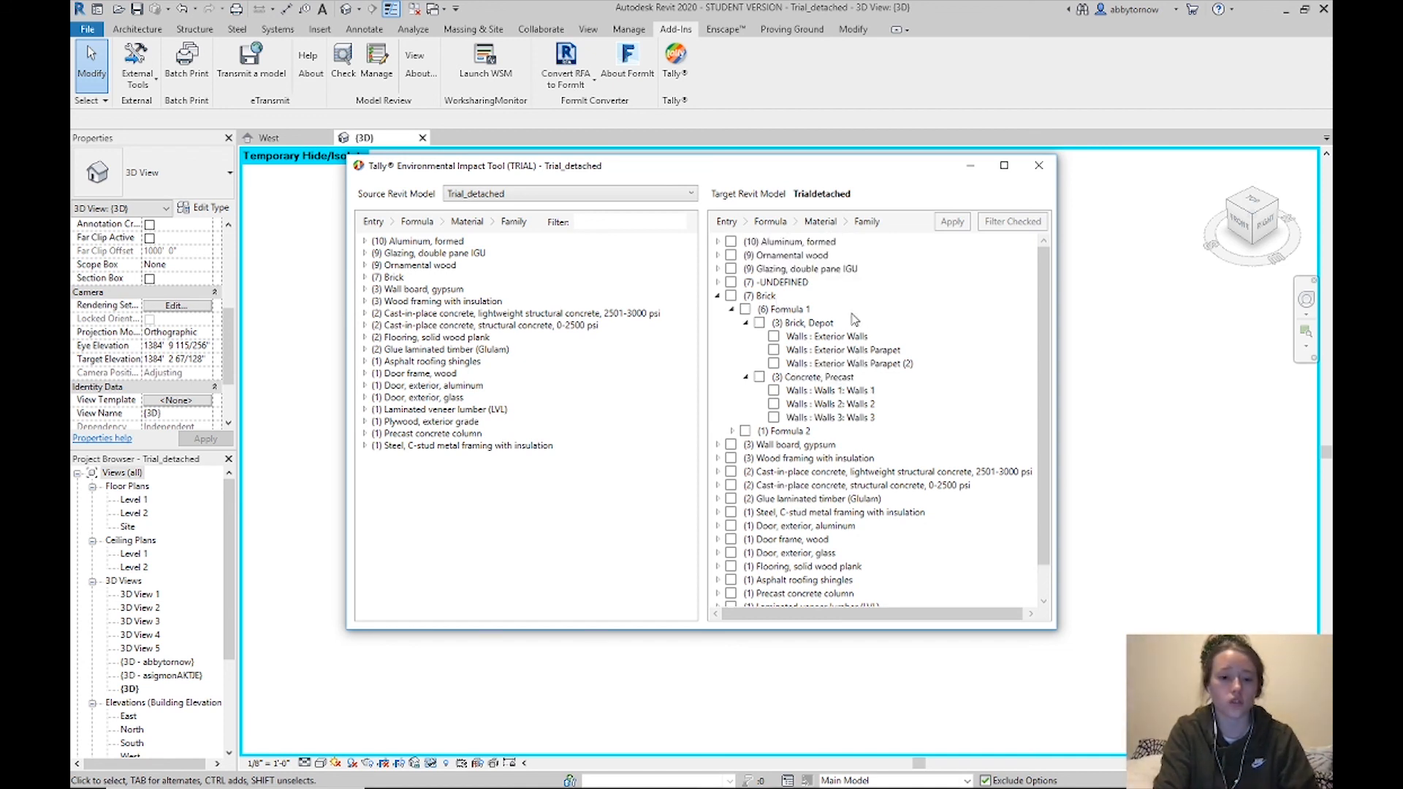
scroll(858, 338, "down", 1)
scroll(864, 364, "up", 1)
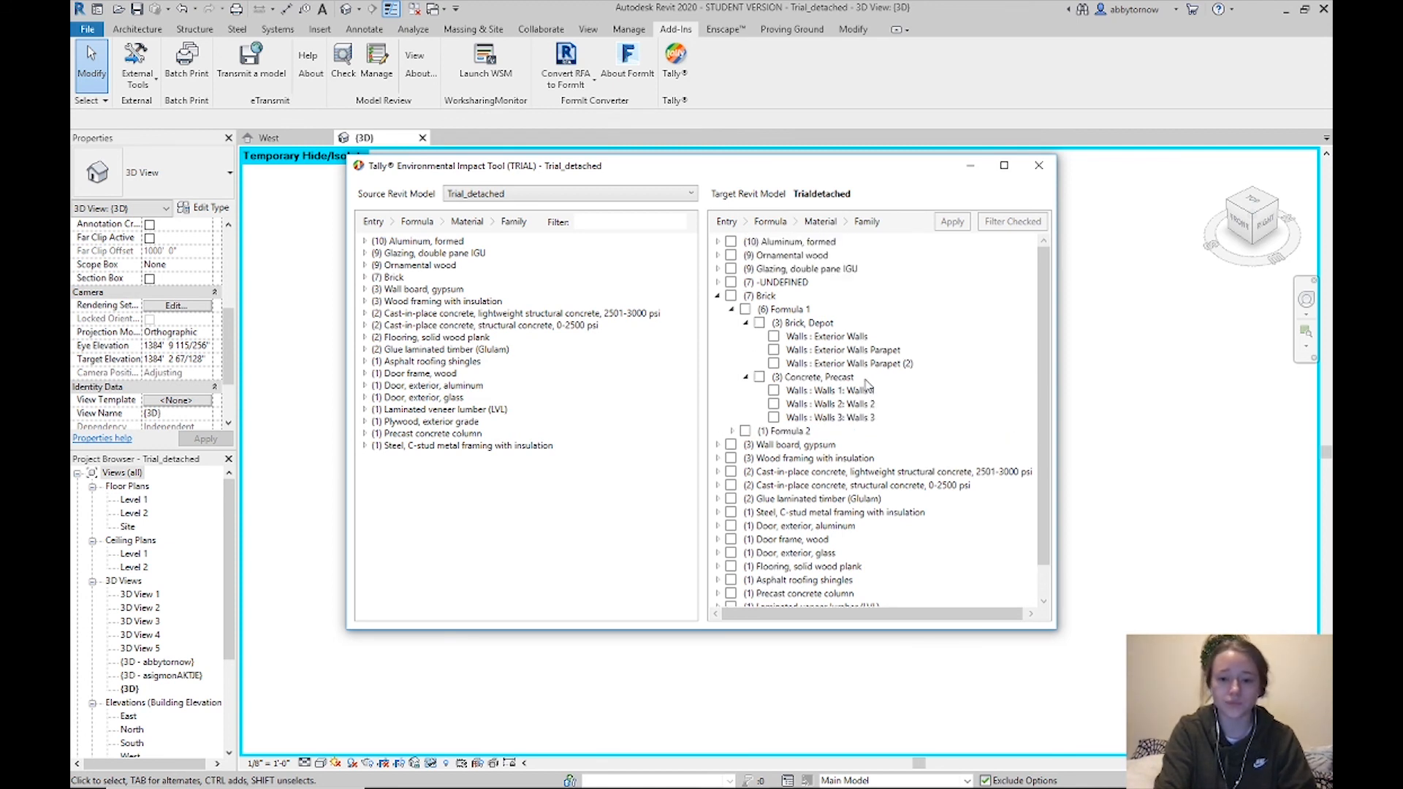
left_click_drag(637, 171, 716, 213)
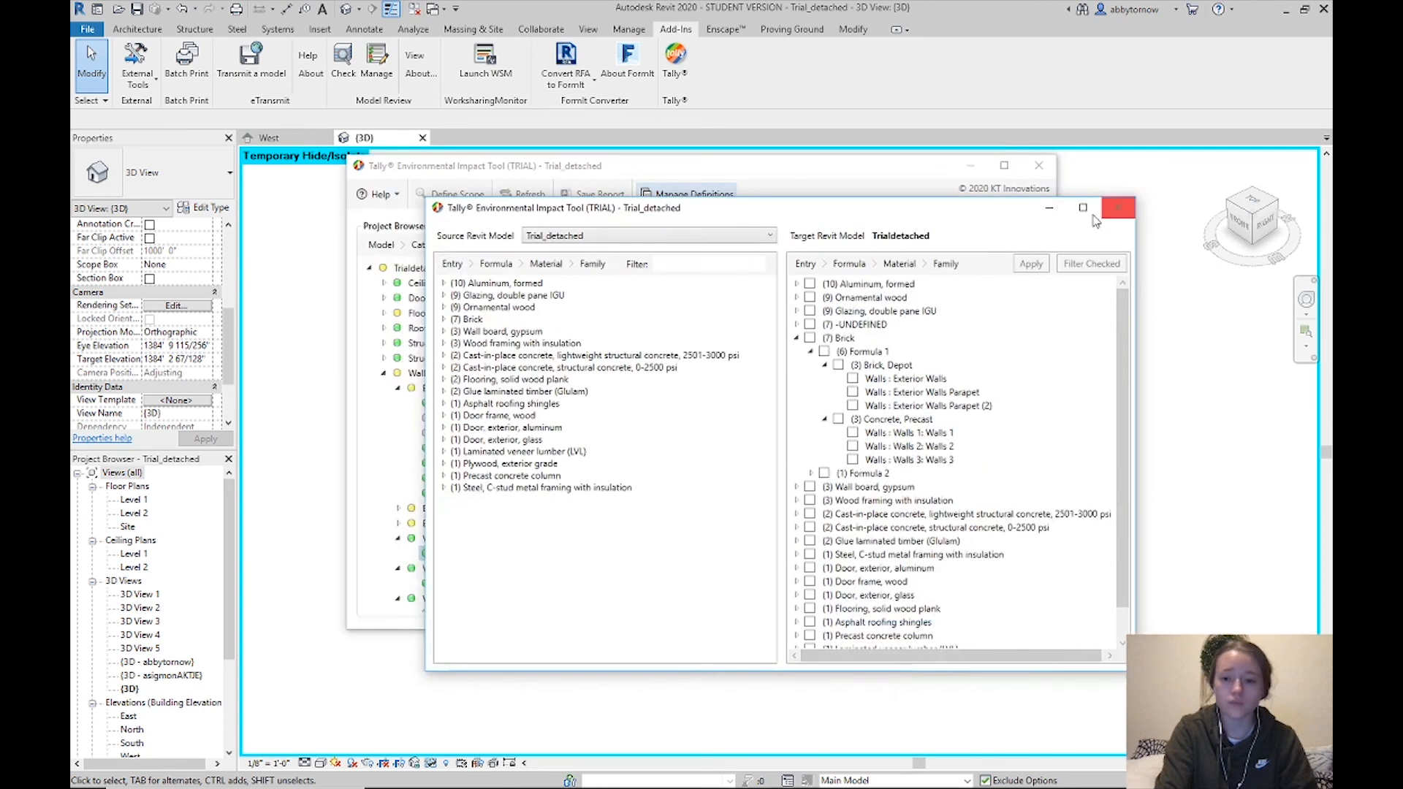
Close Manage Definitions, collapse the Walls and Windows branches, and start Save Report
left_click(1116, 208)
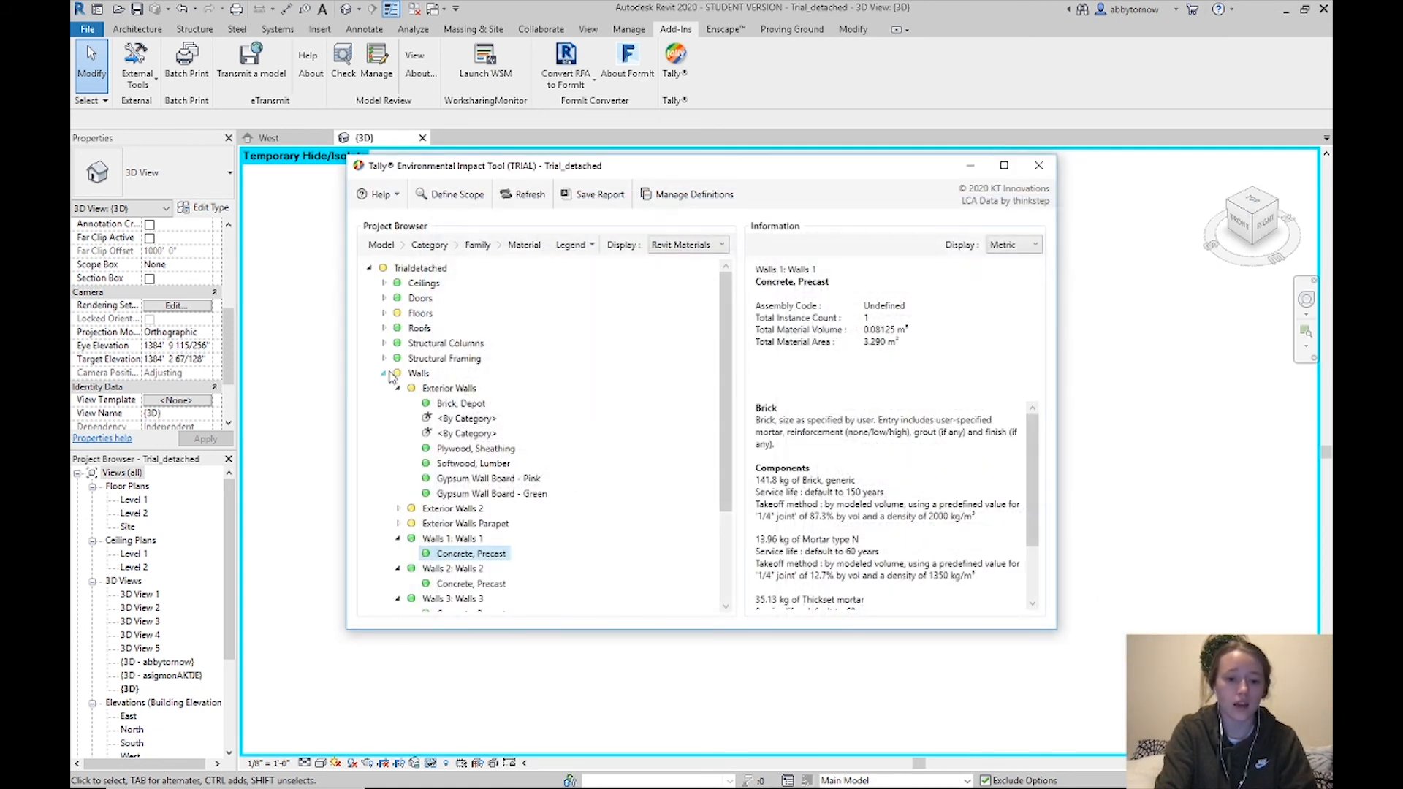
left_click(385, 373)
left_click(386, 388)
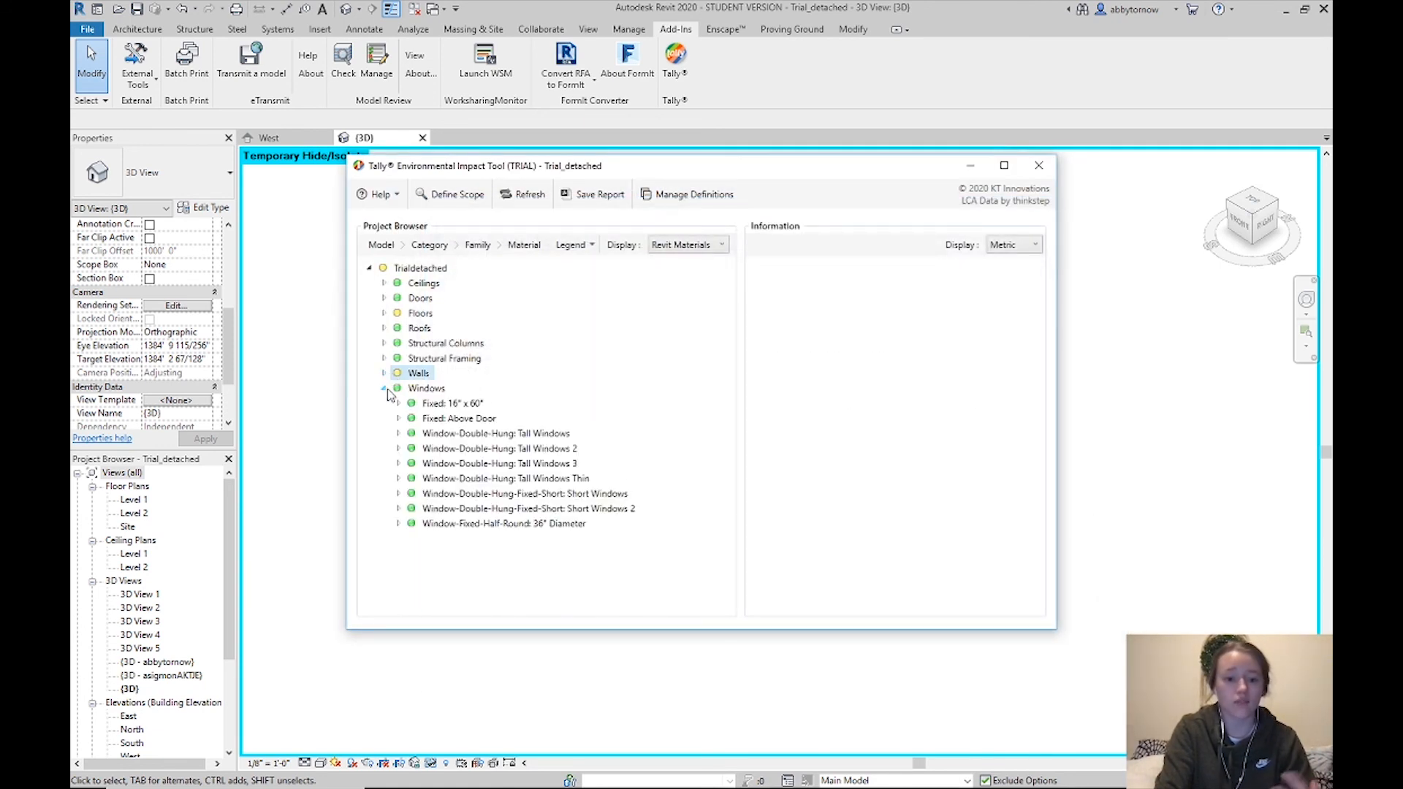
left_click(385, 389)
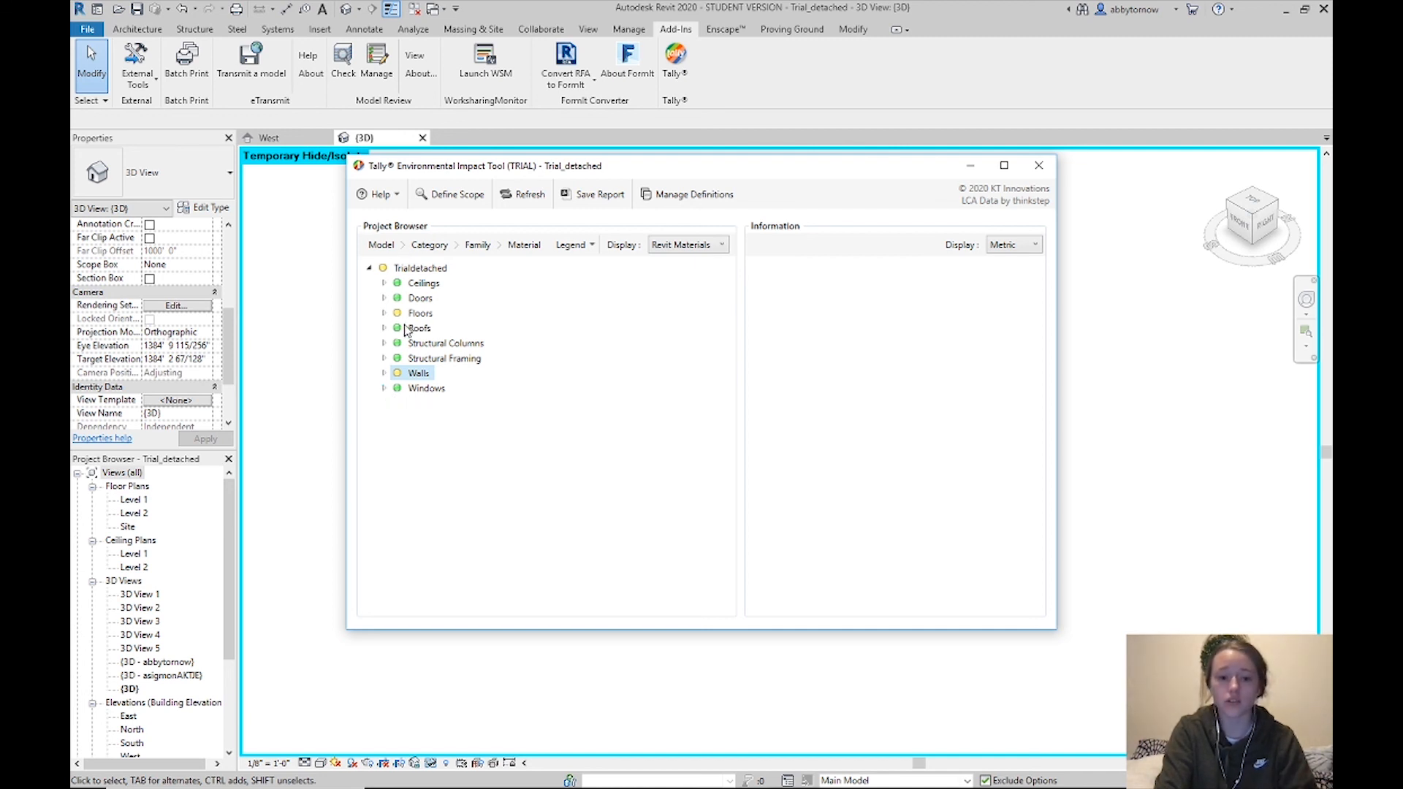
left_click(599, 196)
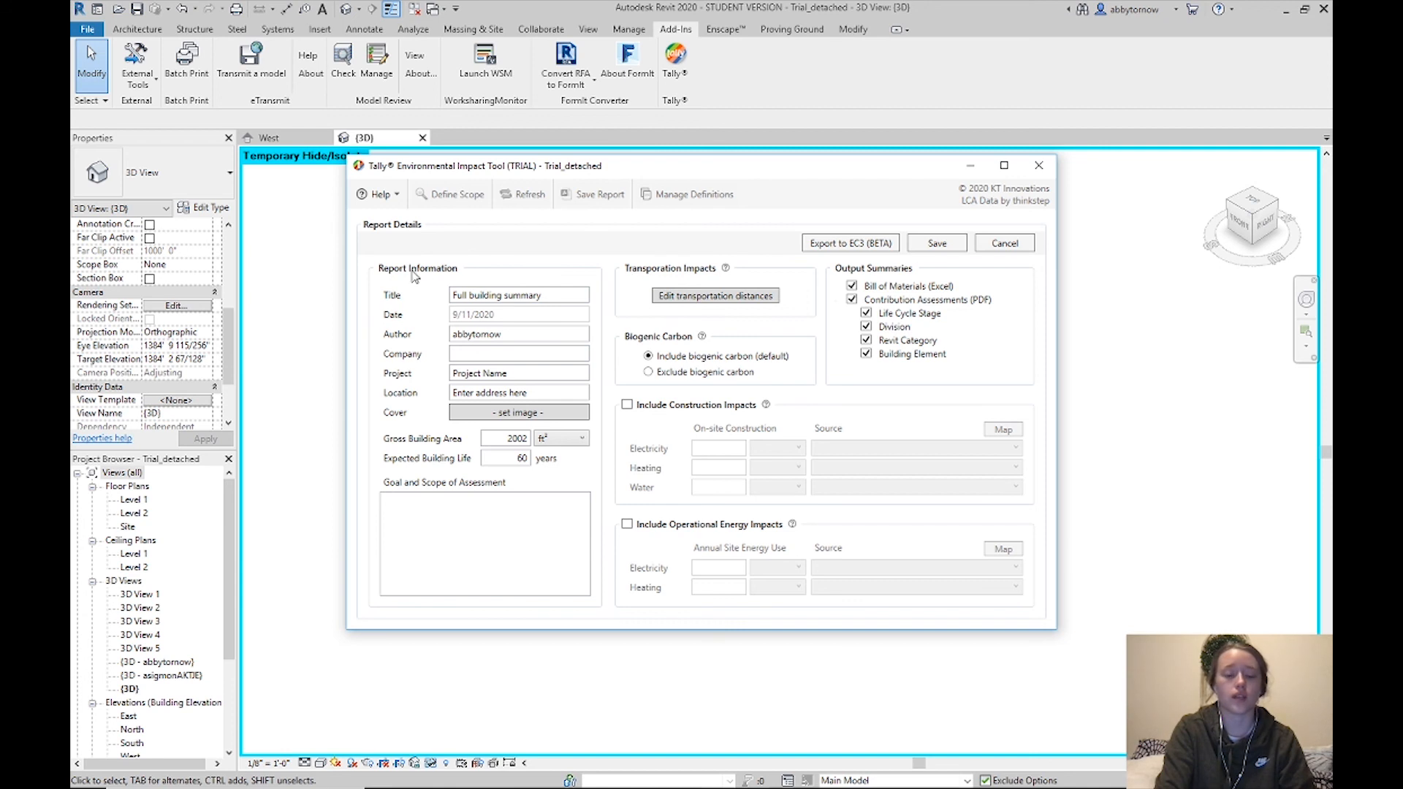
Retitle the Tally report 'Existing Dept'
left_click_drag(550, 296, 353, 294)
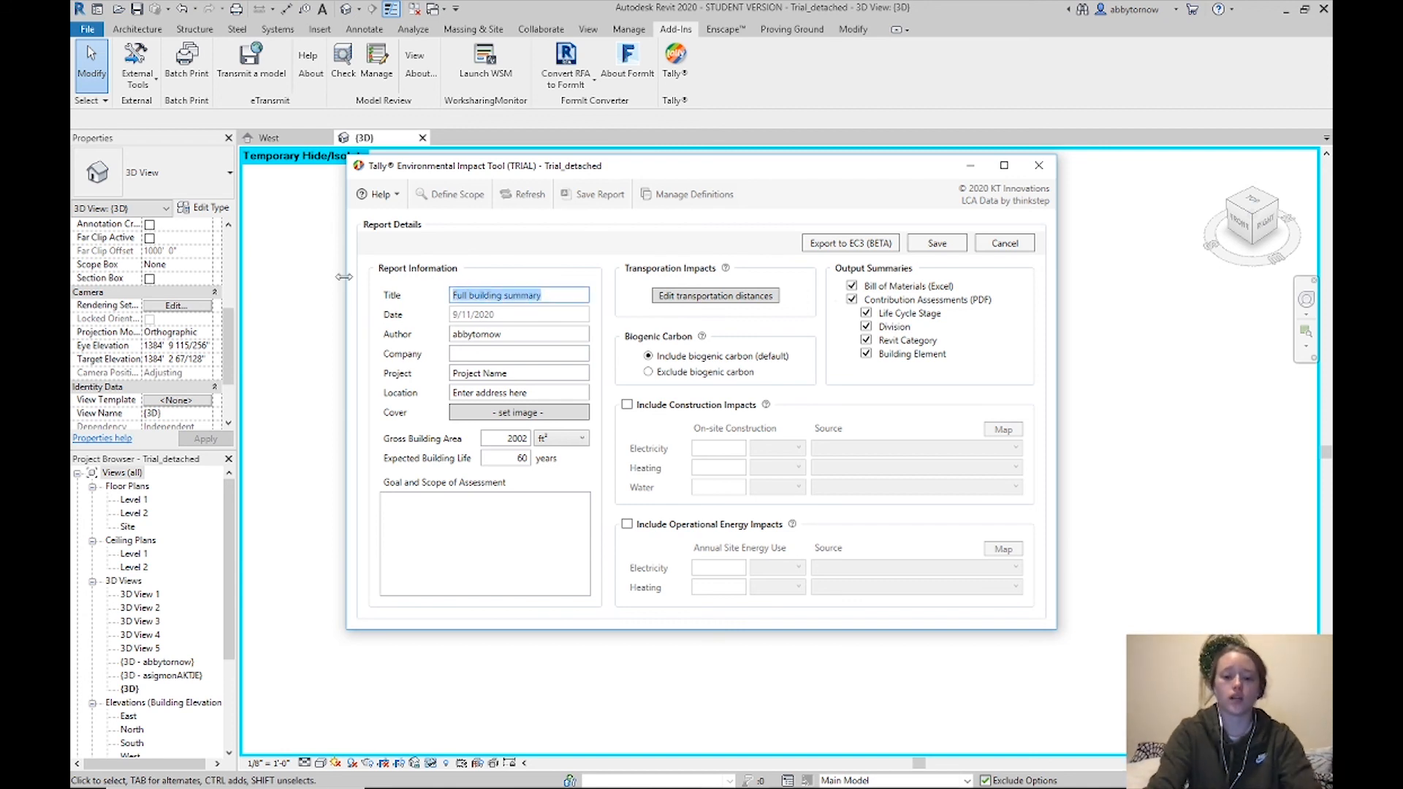
key("BackSpace")
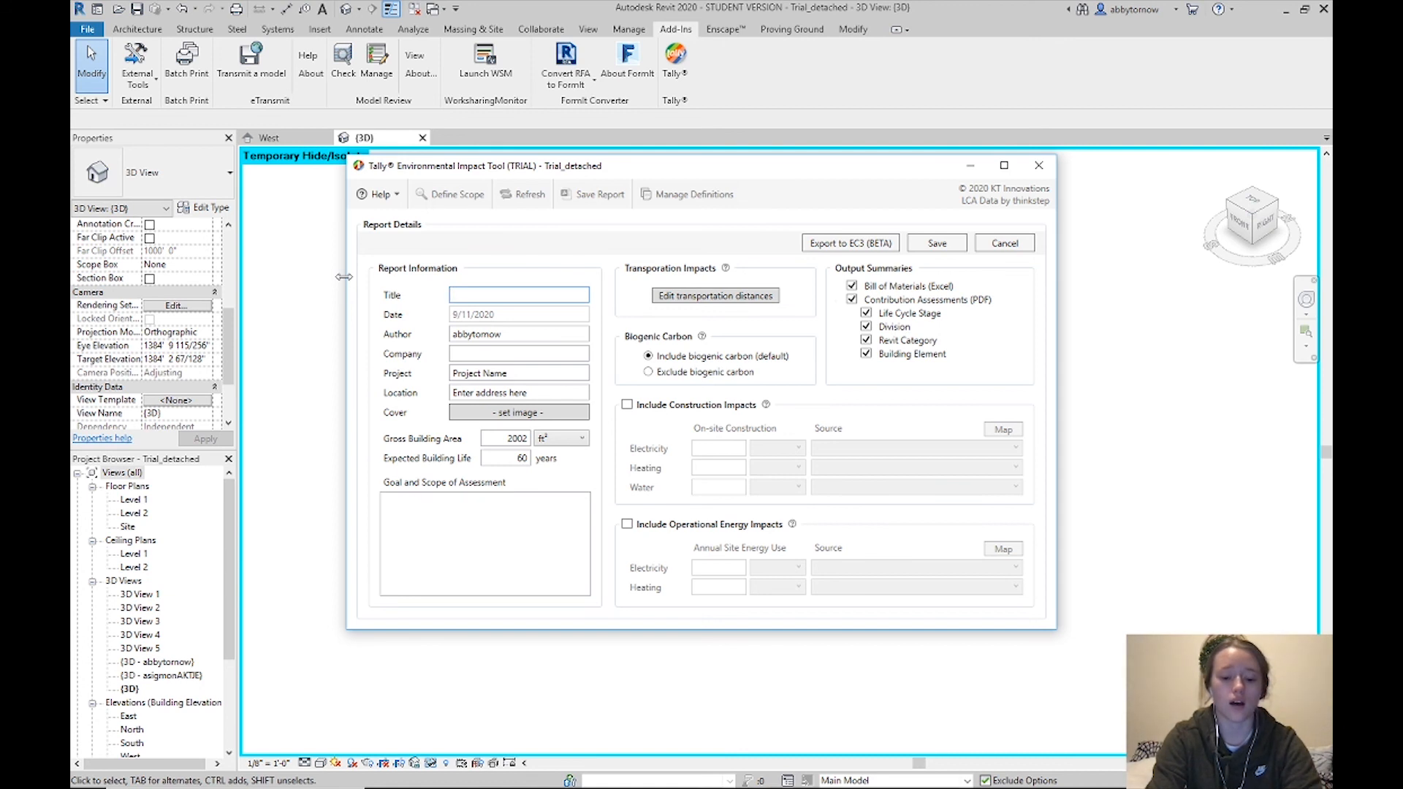
type("Exist")
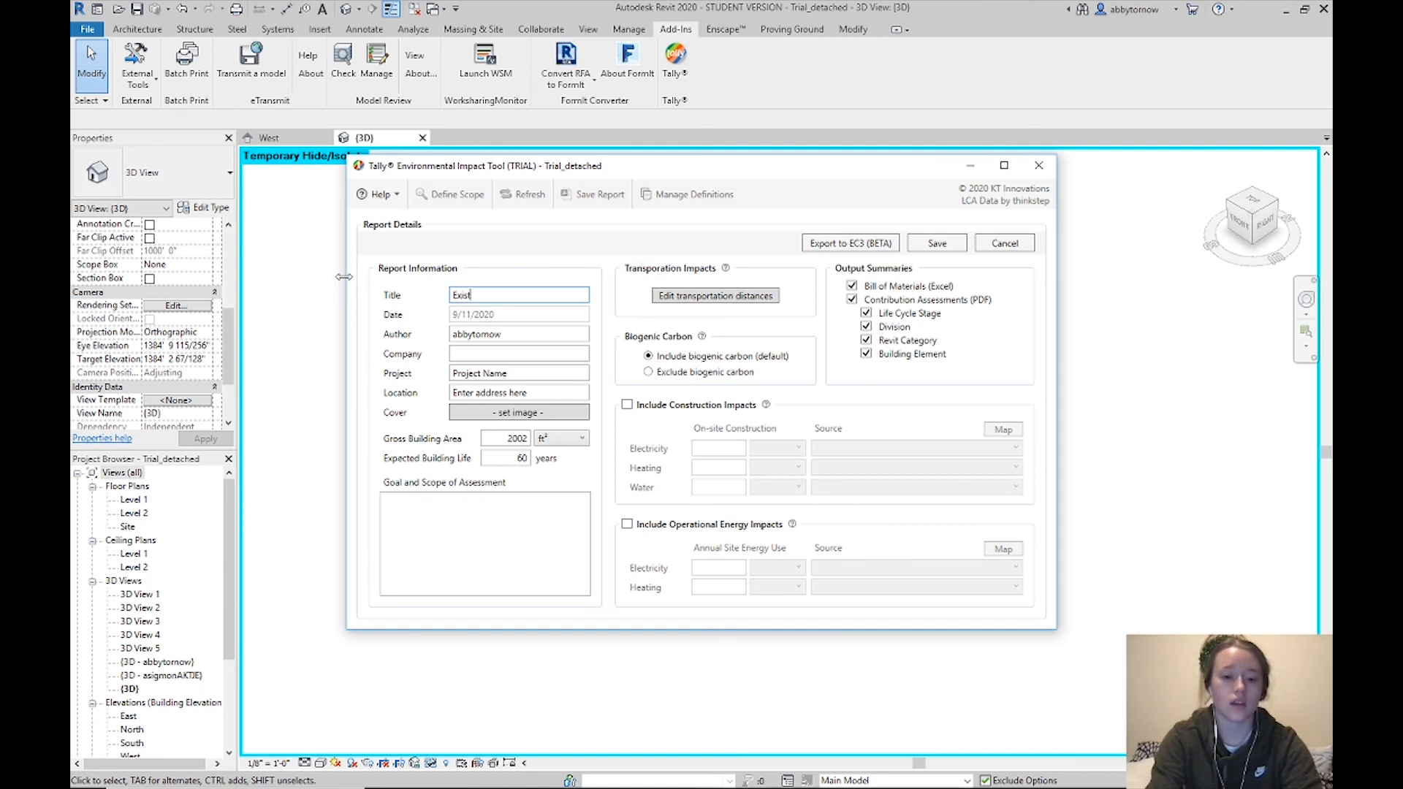
type("ing Dec")
key("BackSpace")
key("BackSpace")
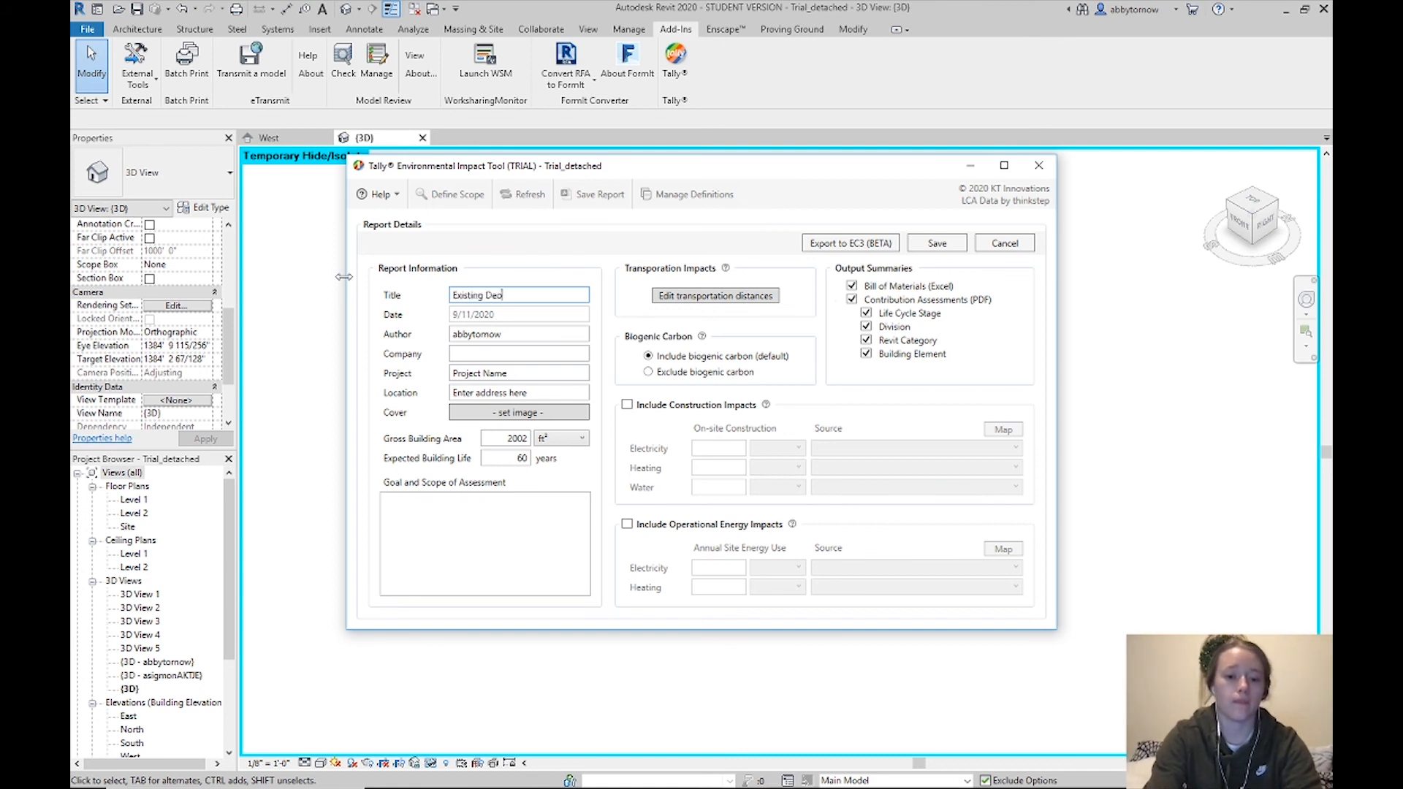
type("pt")
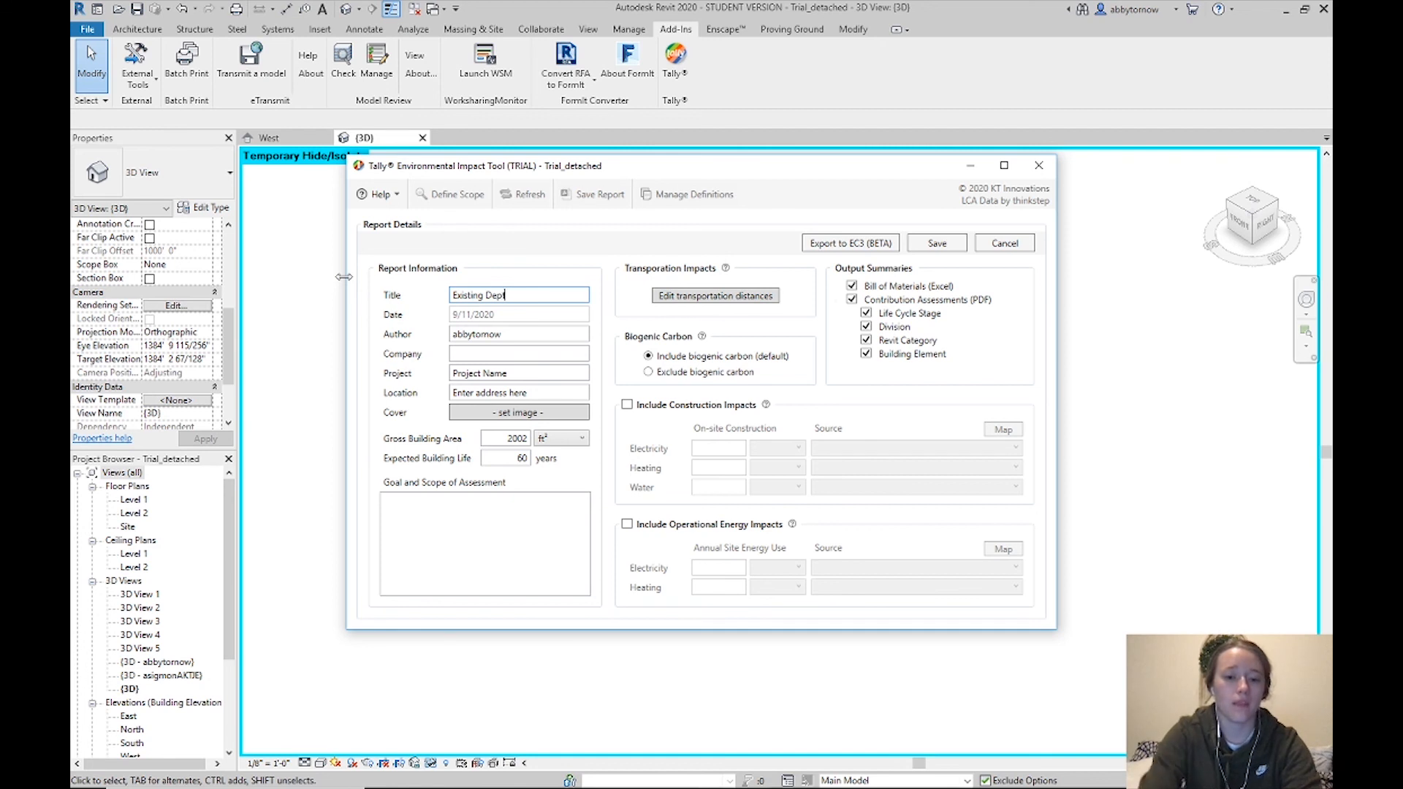
Enter the author's name and set the Company to 'ISU'
double_click(479, 334)
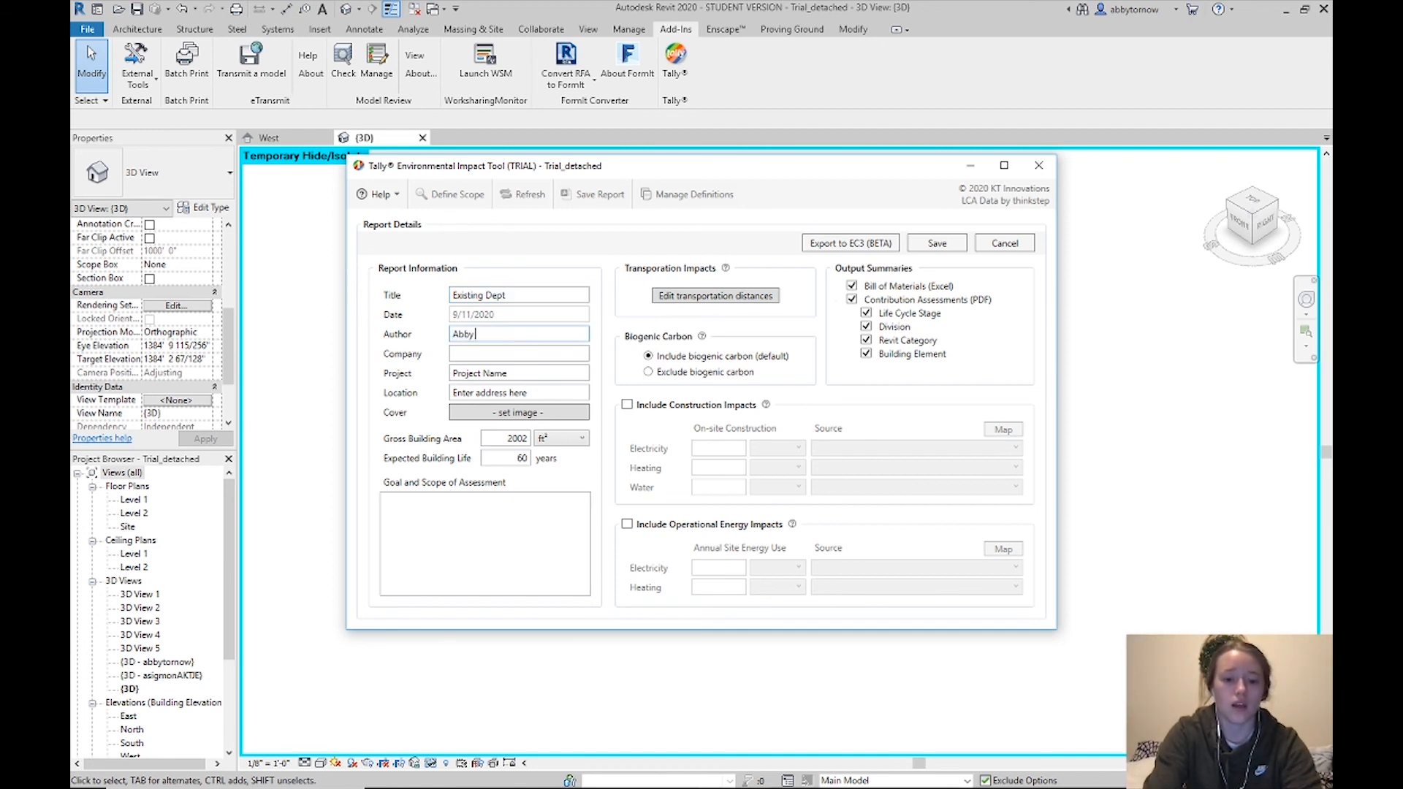
left_click(486, 357)
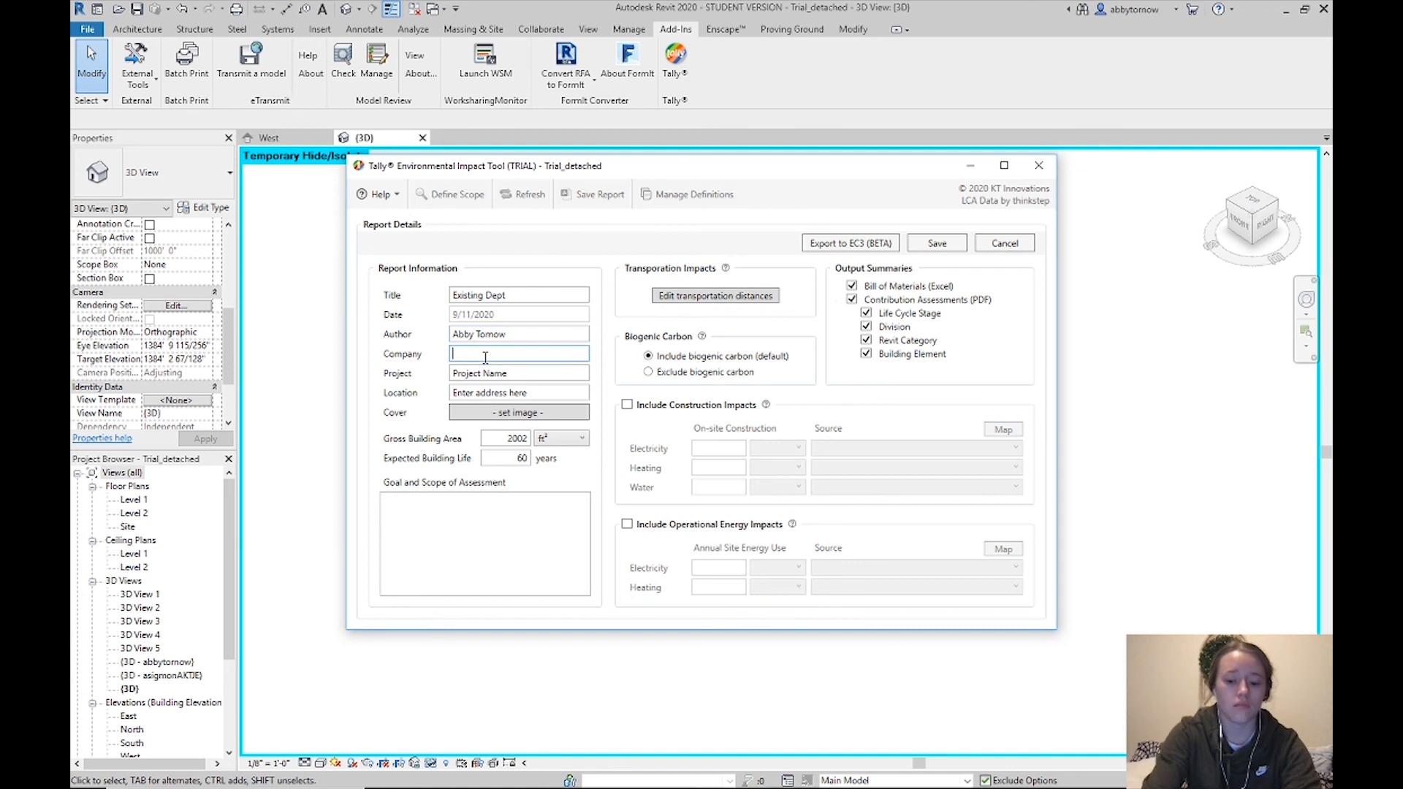
type("ISU")
Set the Project to '401 Studio Project' and enter the project's street address as Location
left_click(538, 370)
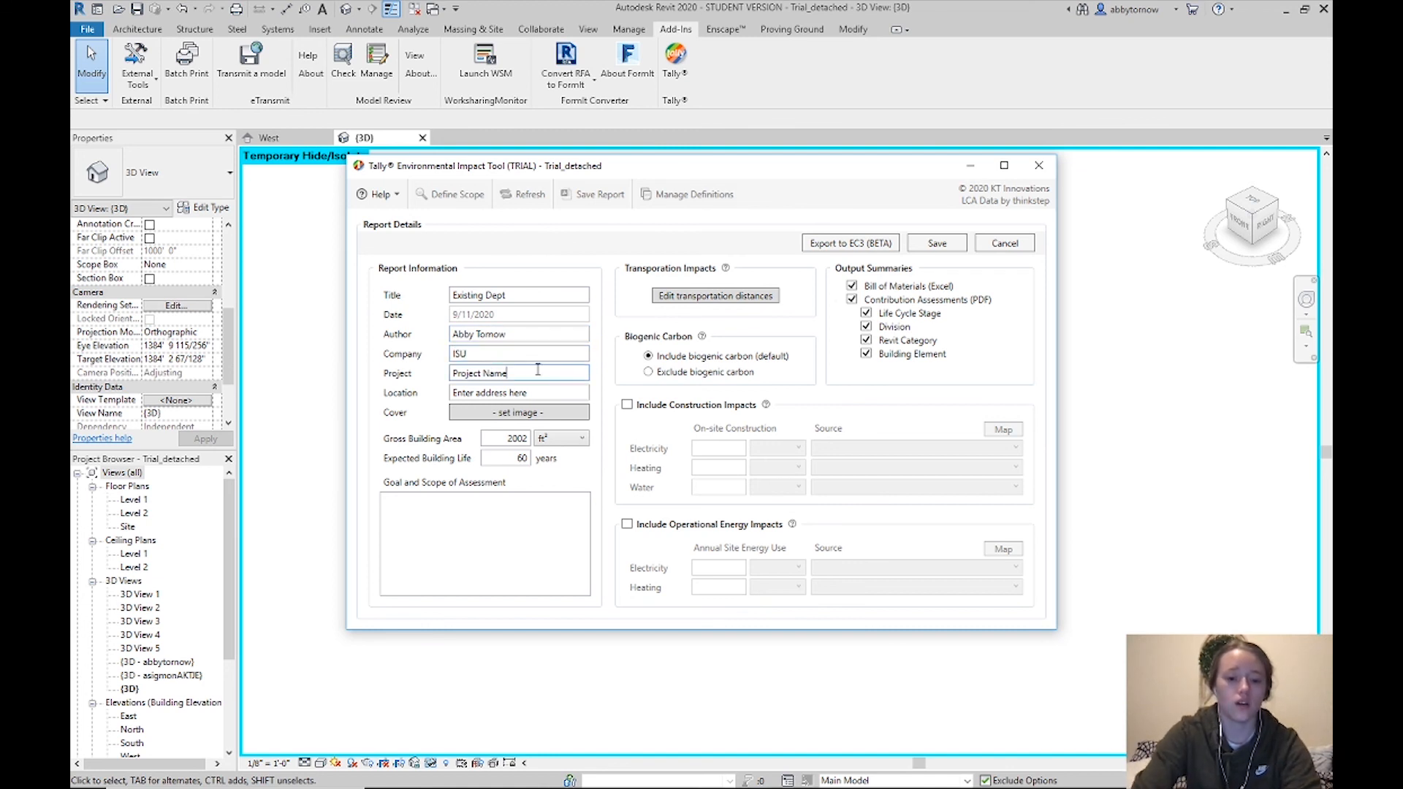
key("BackSpace")
key("BackSpace")
key("BackSpace")
key("BackSpace")
key("BackSpace")
key("BackSpace")
key("BackSpace")
key("BackSpace")
key("BackSpace")
key("BackSpace")
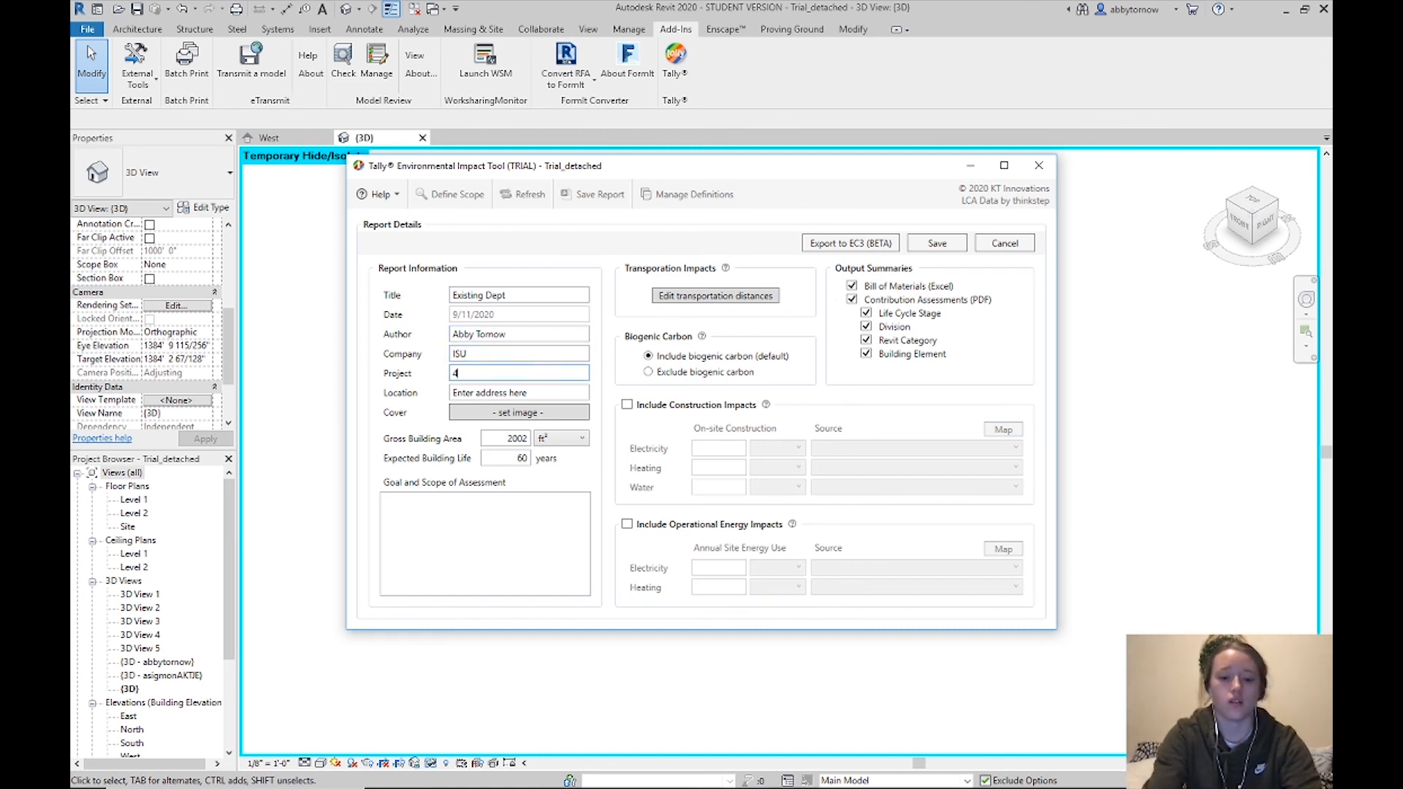
type("401 Studio")
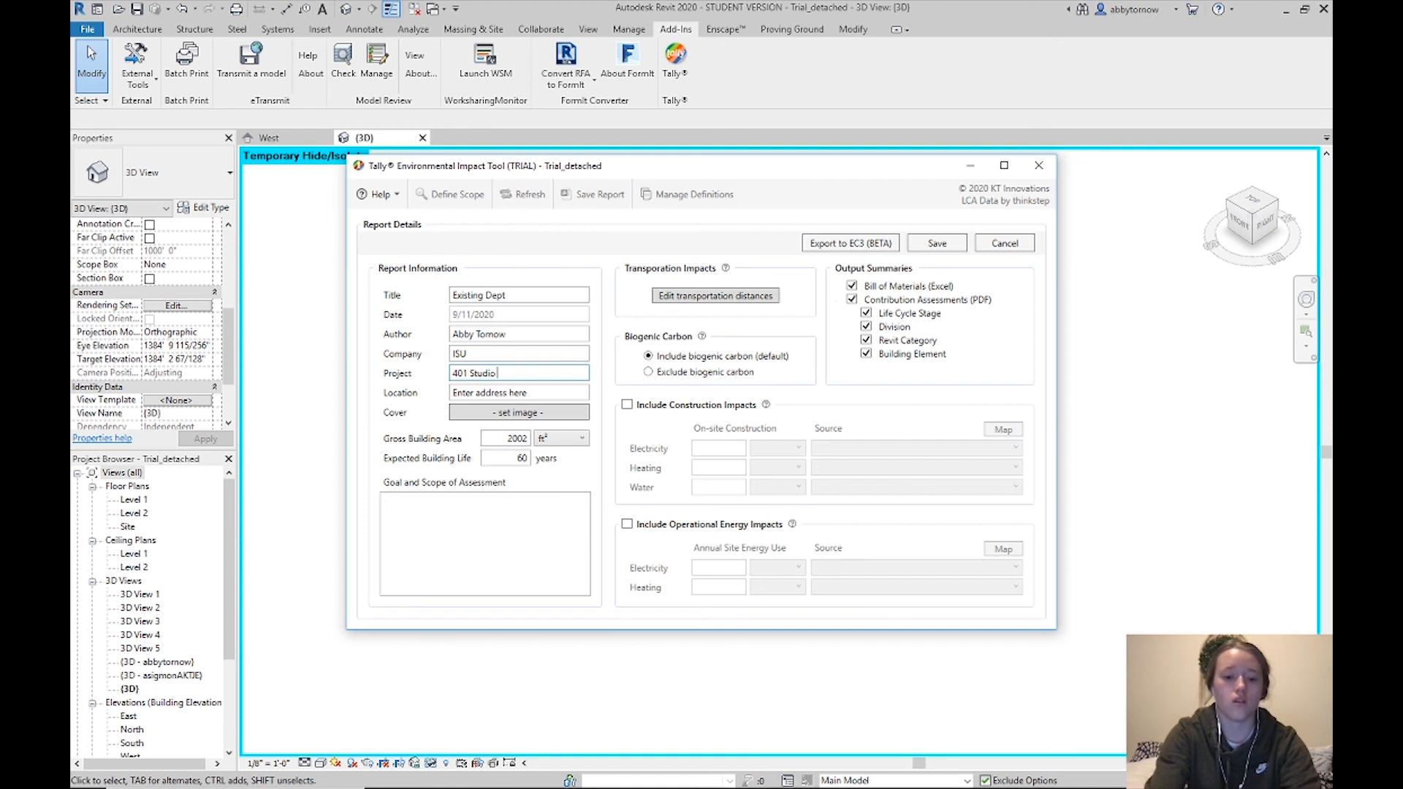
type(" Projecty")
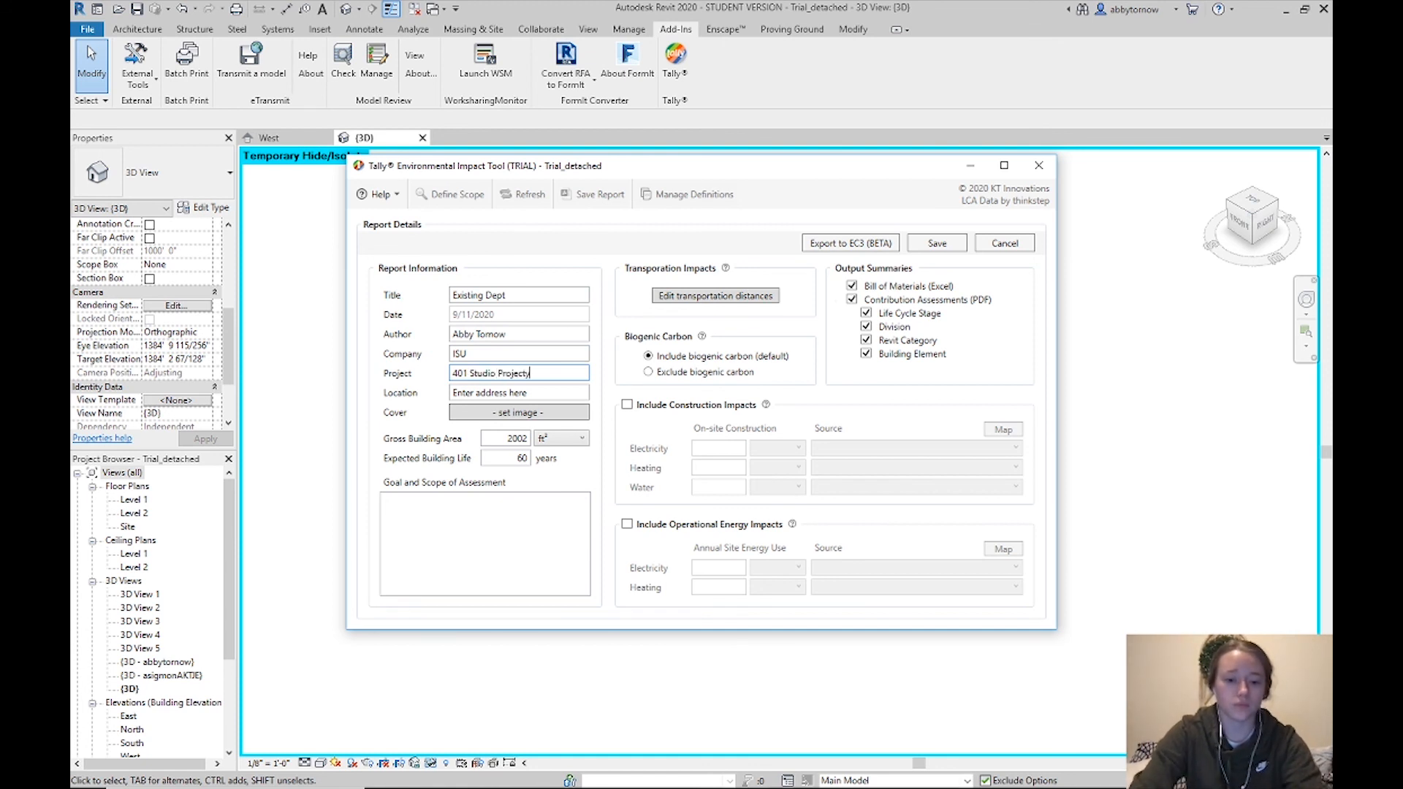
left_click(550, 391)
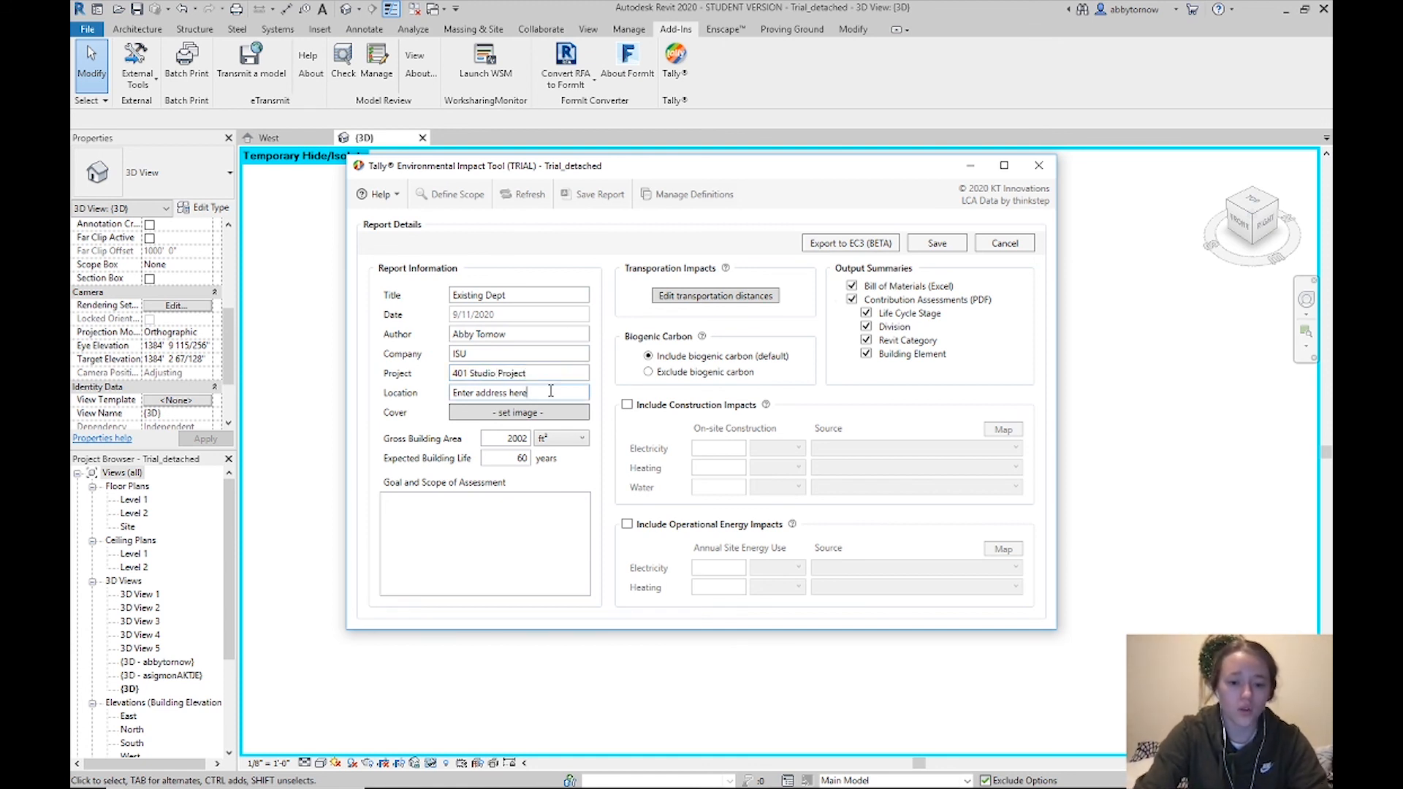
key("BackSpace")
key("BackSpace")
key("BackSpace")
key("BackSpace")
key("BackSpace")
key("BackSpace")
key("BackSpace")
key("BackSpace")
key("BackSpace")
key("BackSpace")
key("BackSpace")
key("BackSpace")
key("BackSpace")
key("BackSpace")
key("BackSpace")
key("BackSpace")
key("BackSpace")
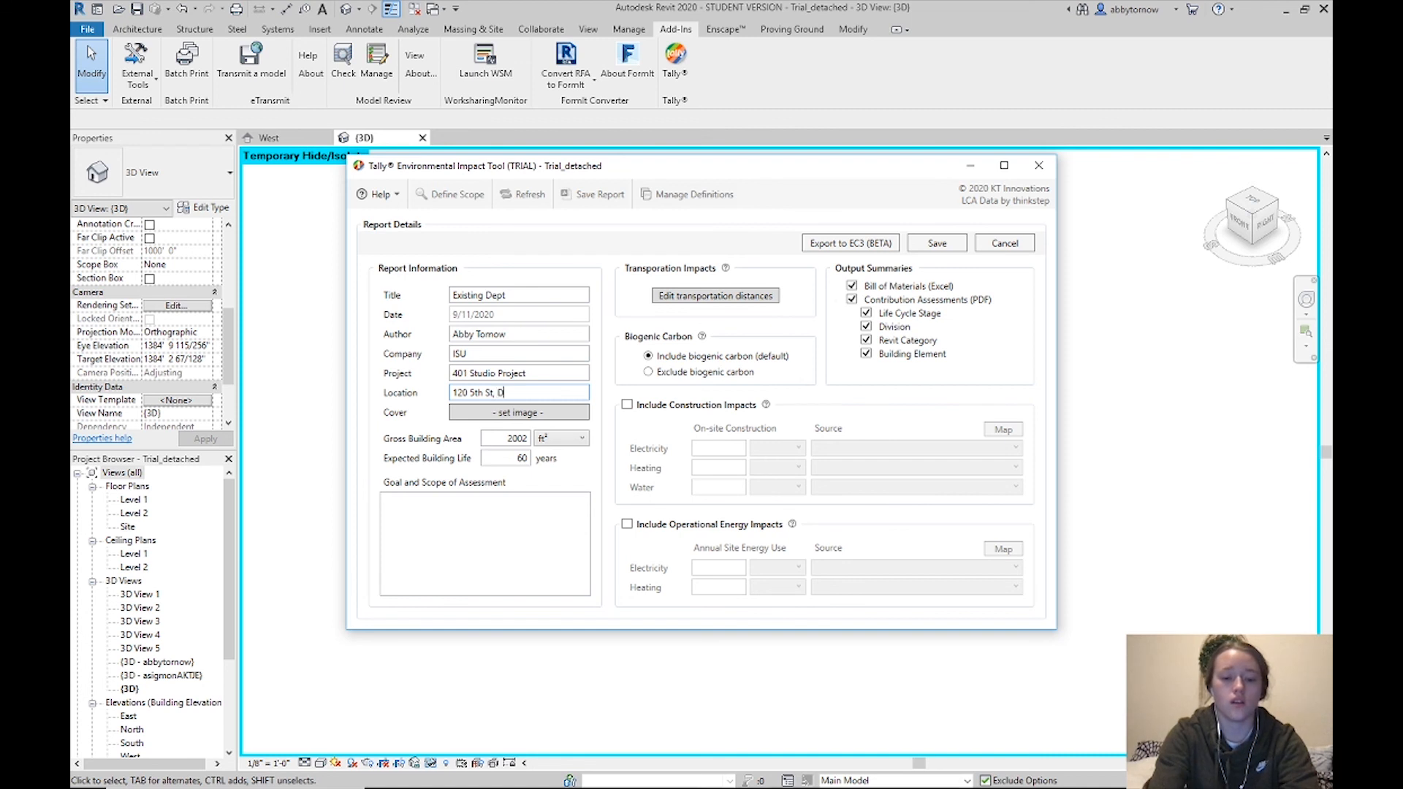
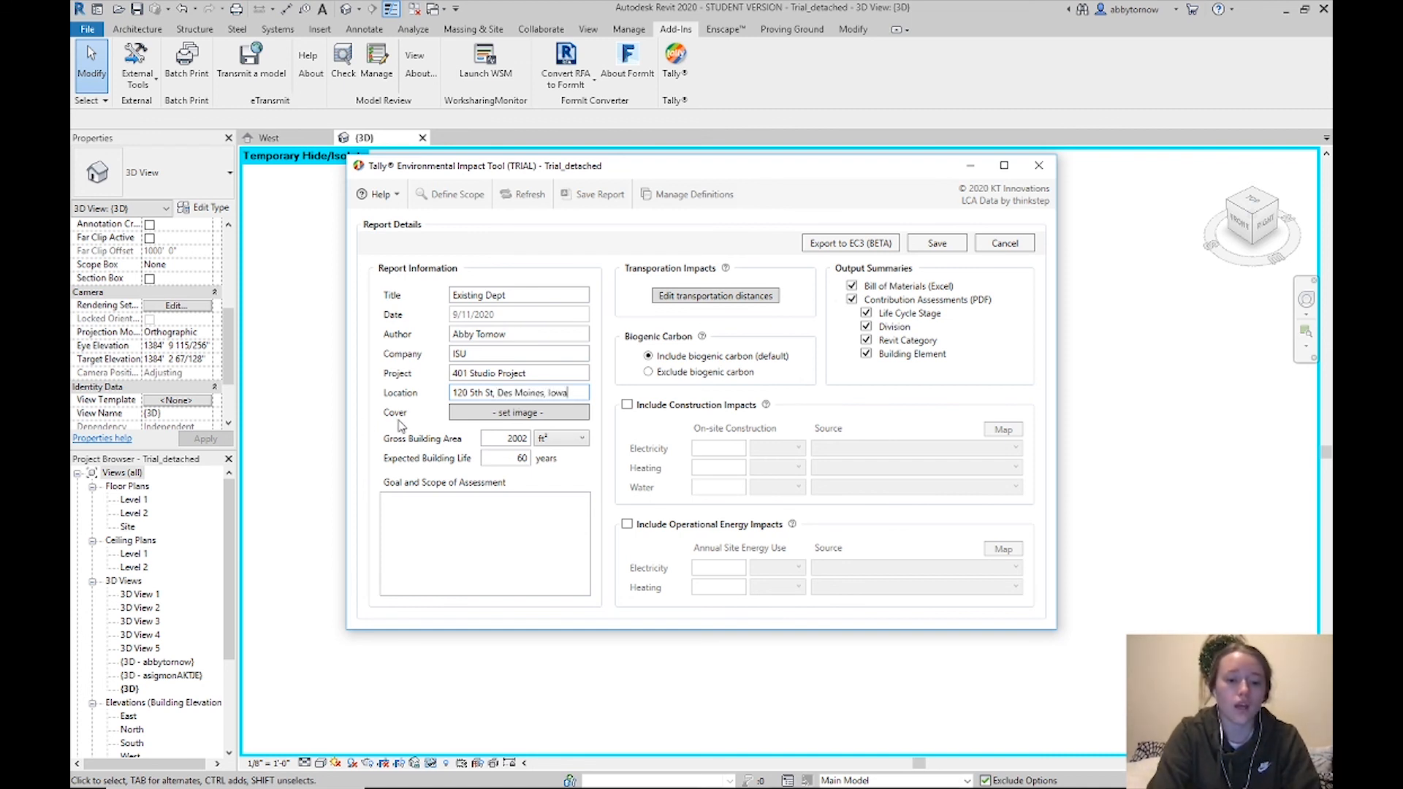
left_click(470, 415)
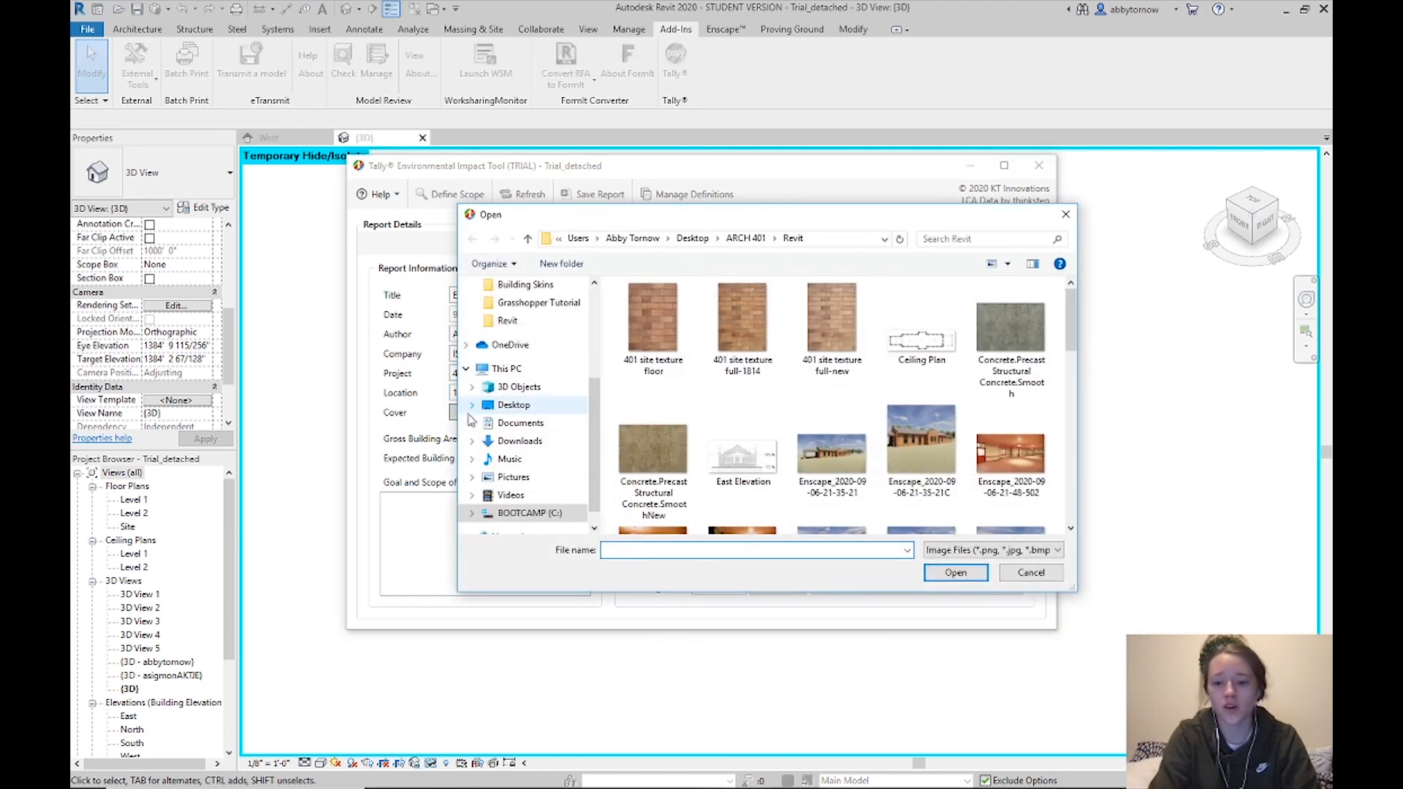
left_click(937, 460)
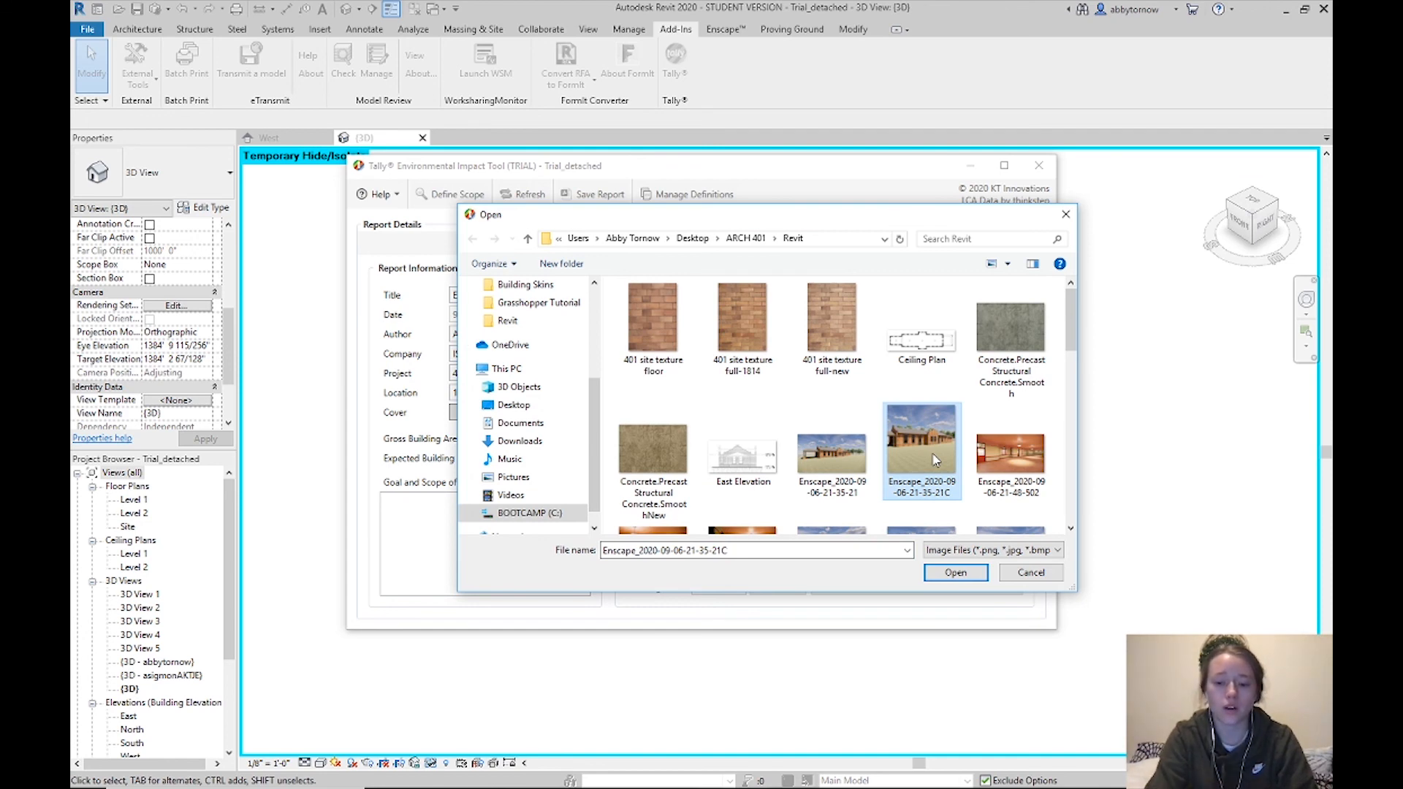
left_click(955, 573)
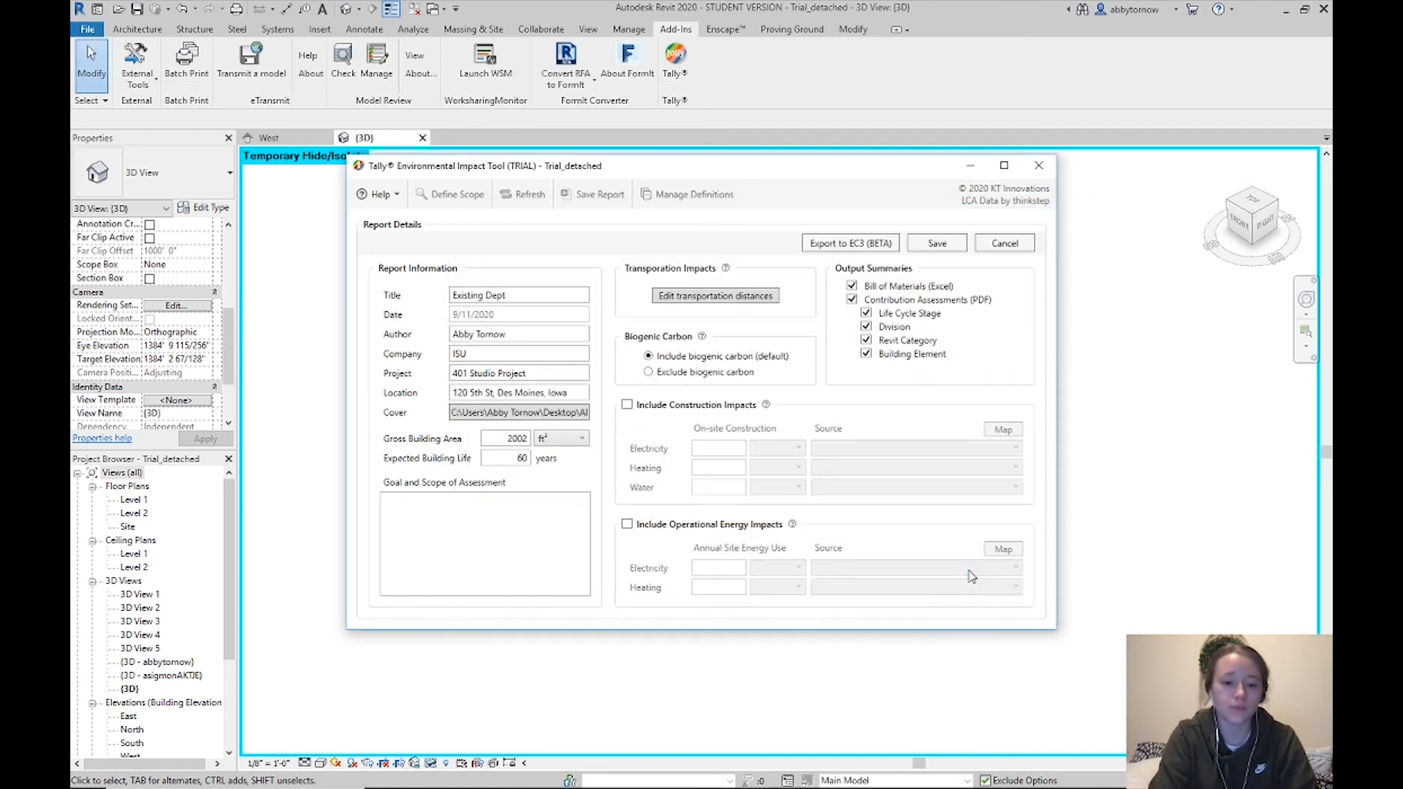
left_click(506, 437)
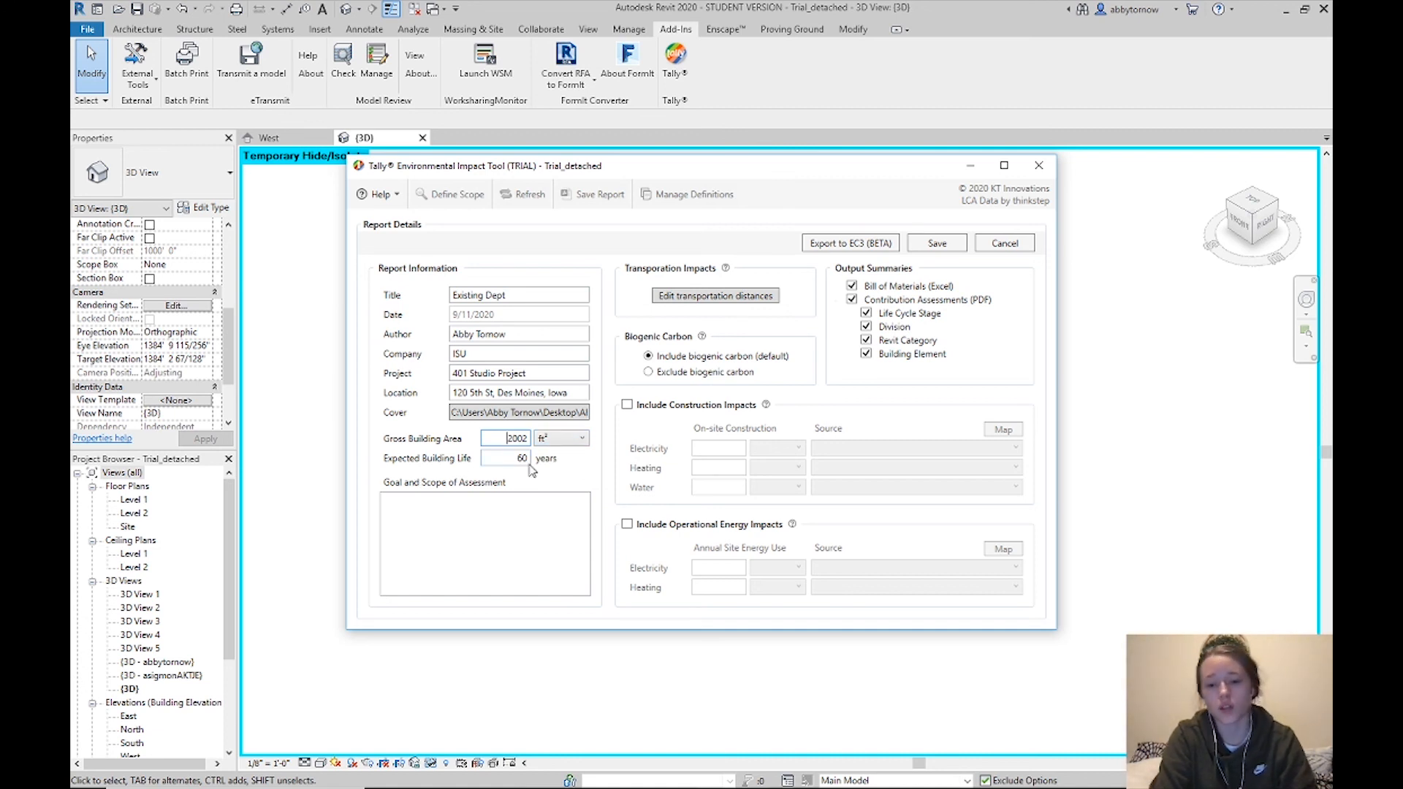
left_click(514, 523)
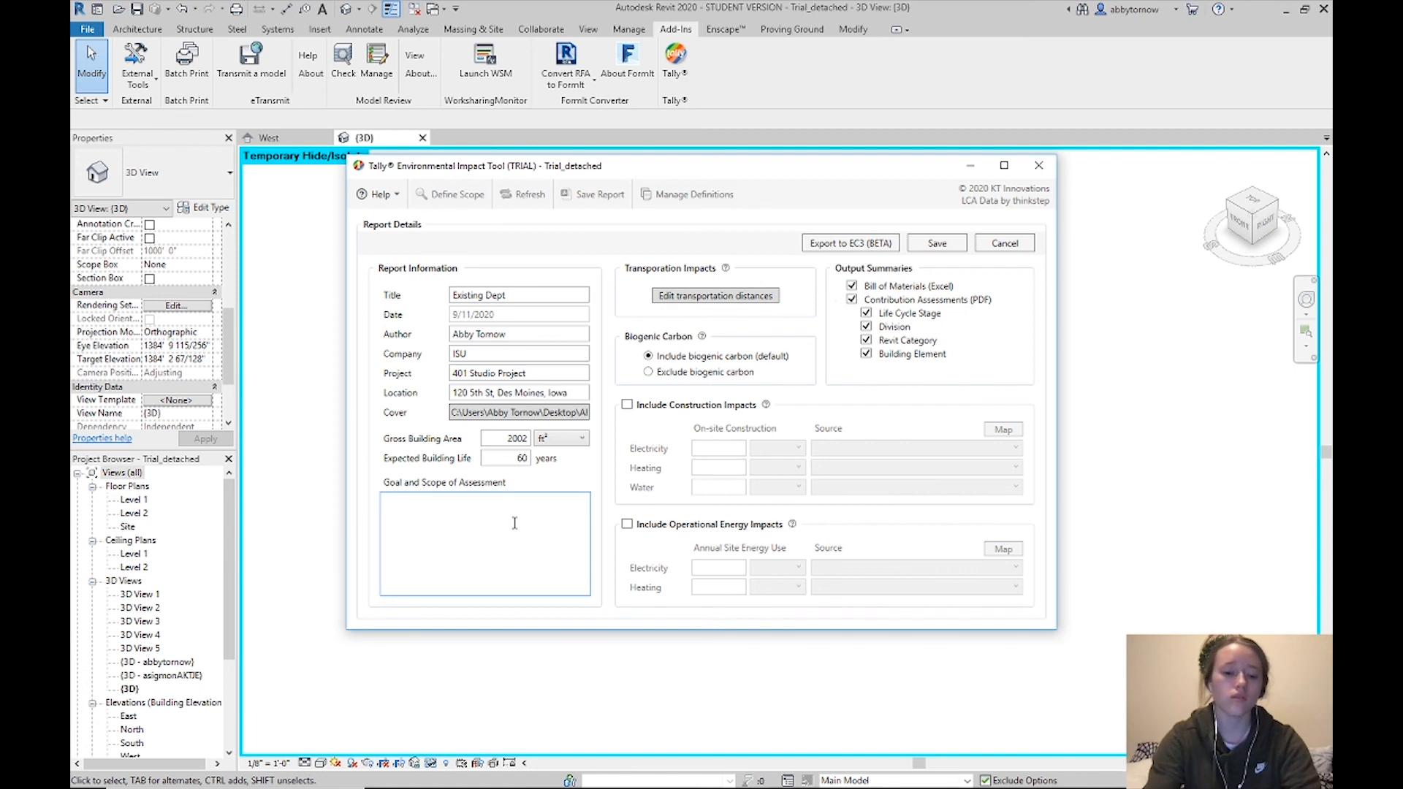
Type 'The goal of this assessment is to analyze the embodied carbon in the building ma…' as the goal statement
type("The g")
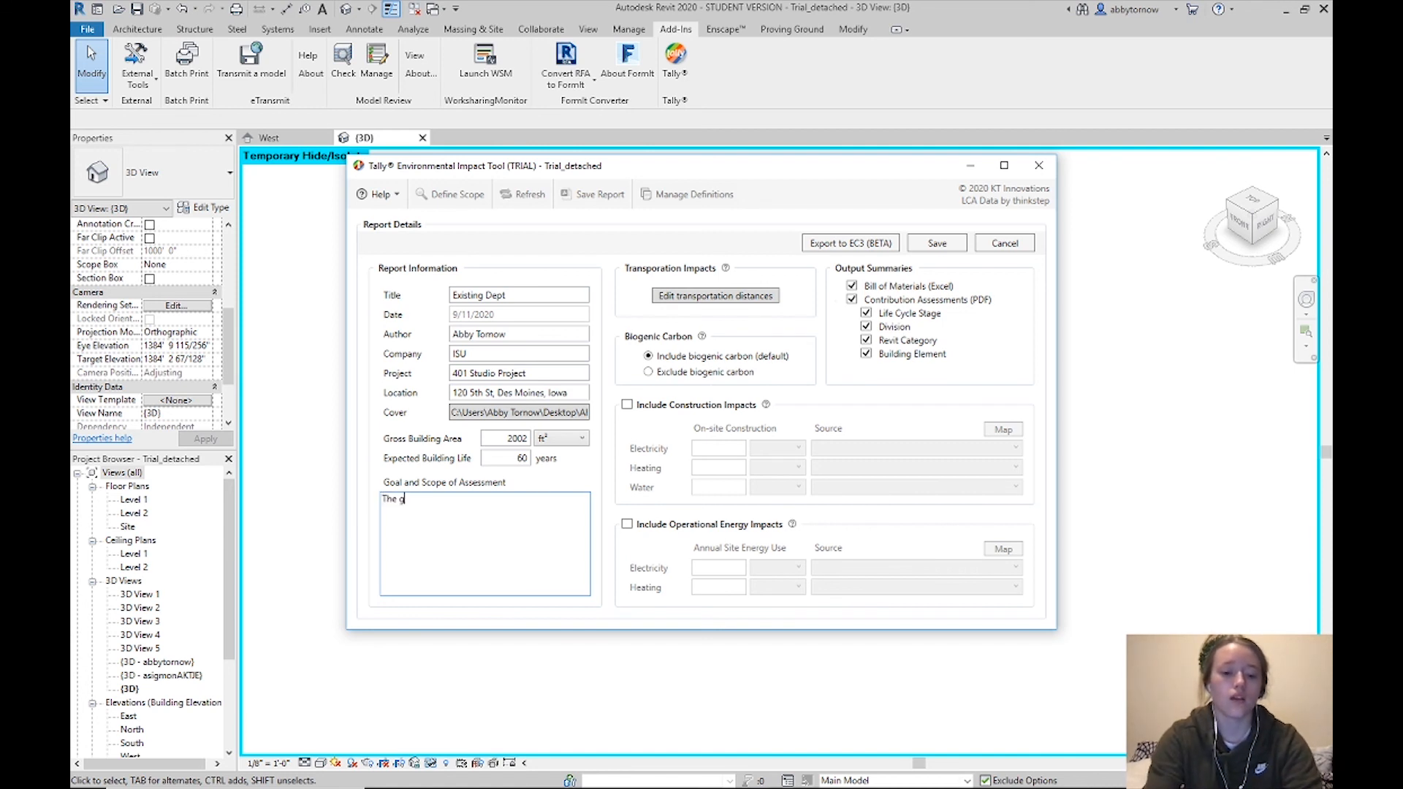
type("oal of this a")
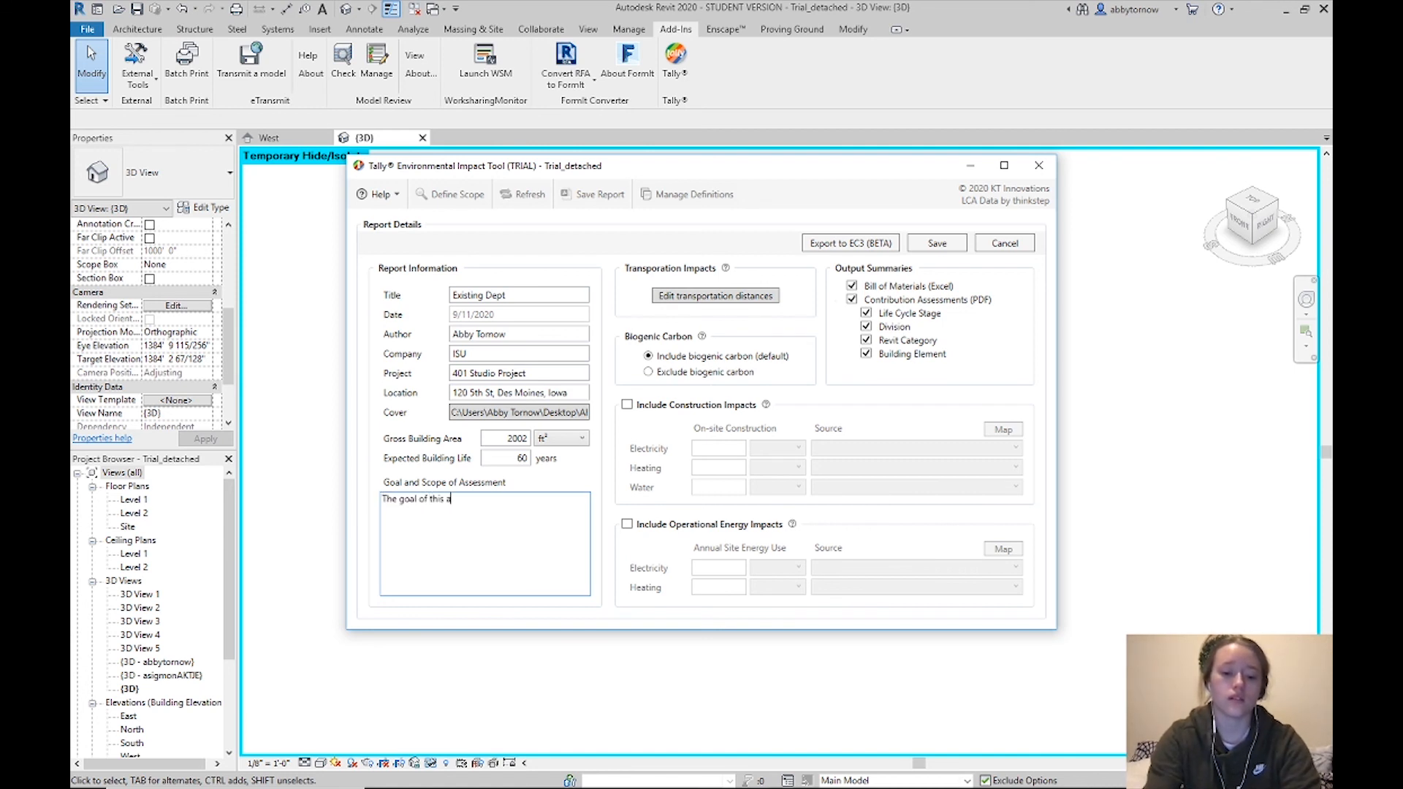
type("ssessment ")
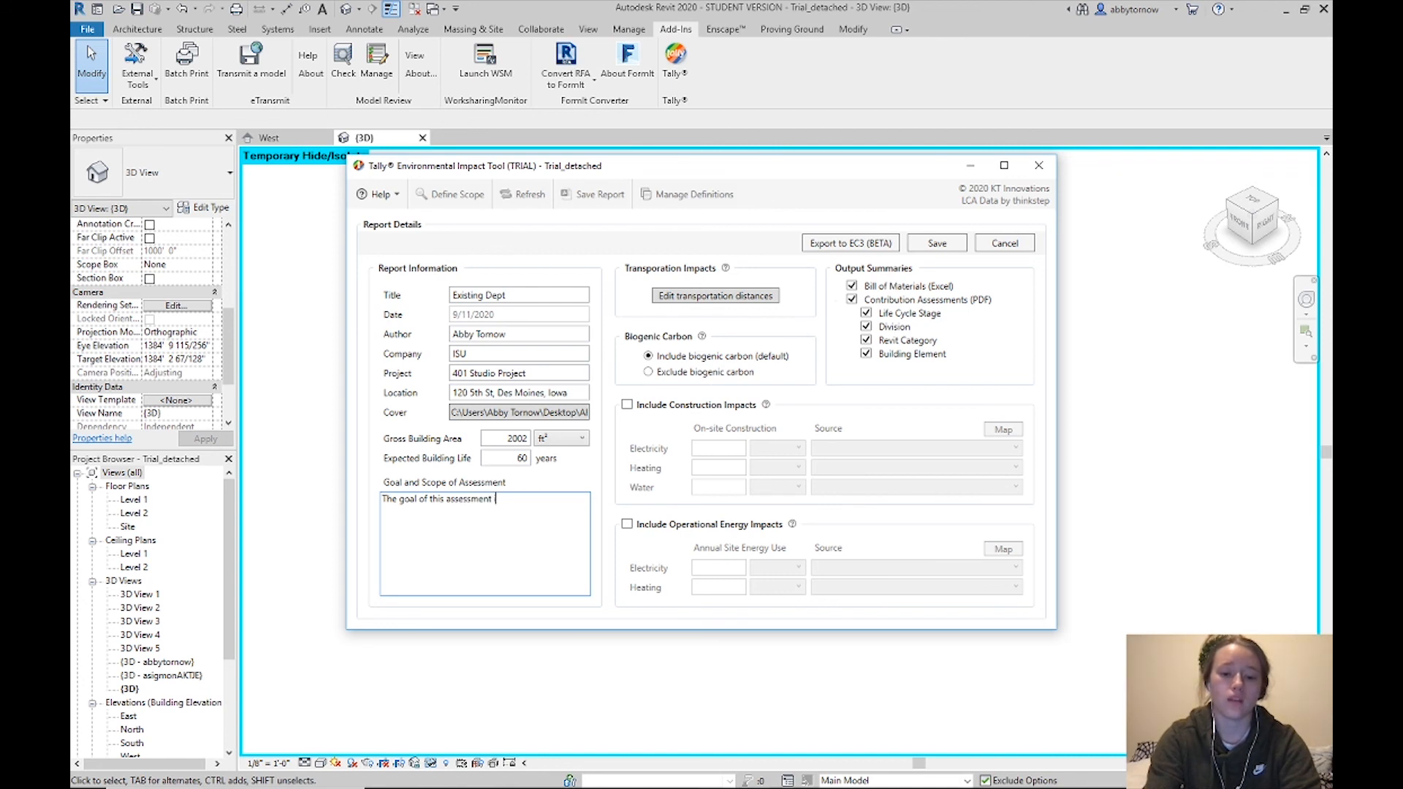
type("is to anal")
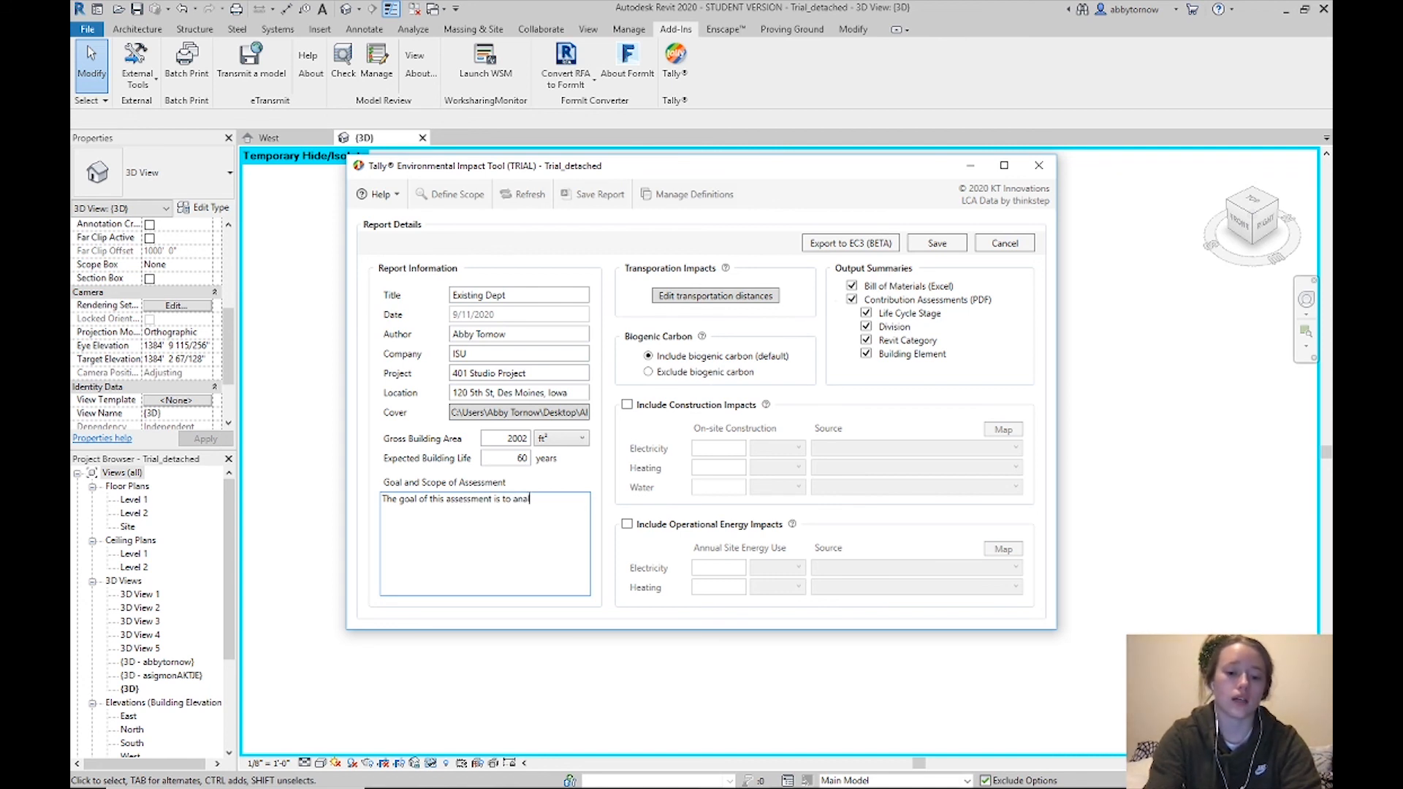
type("yze the")
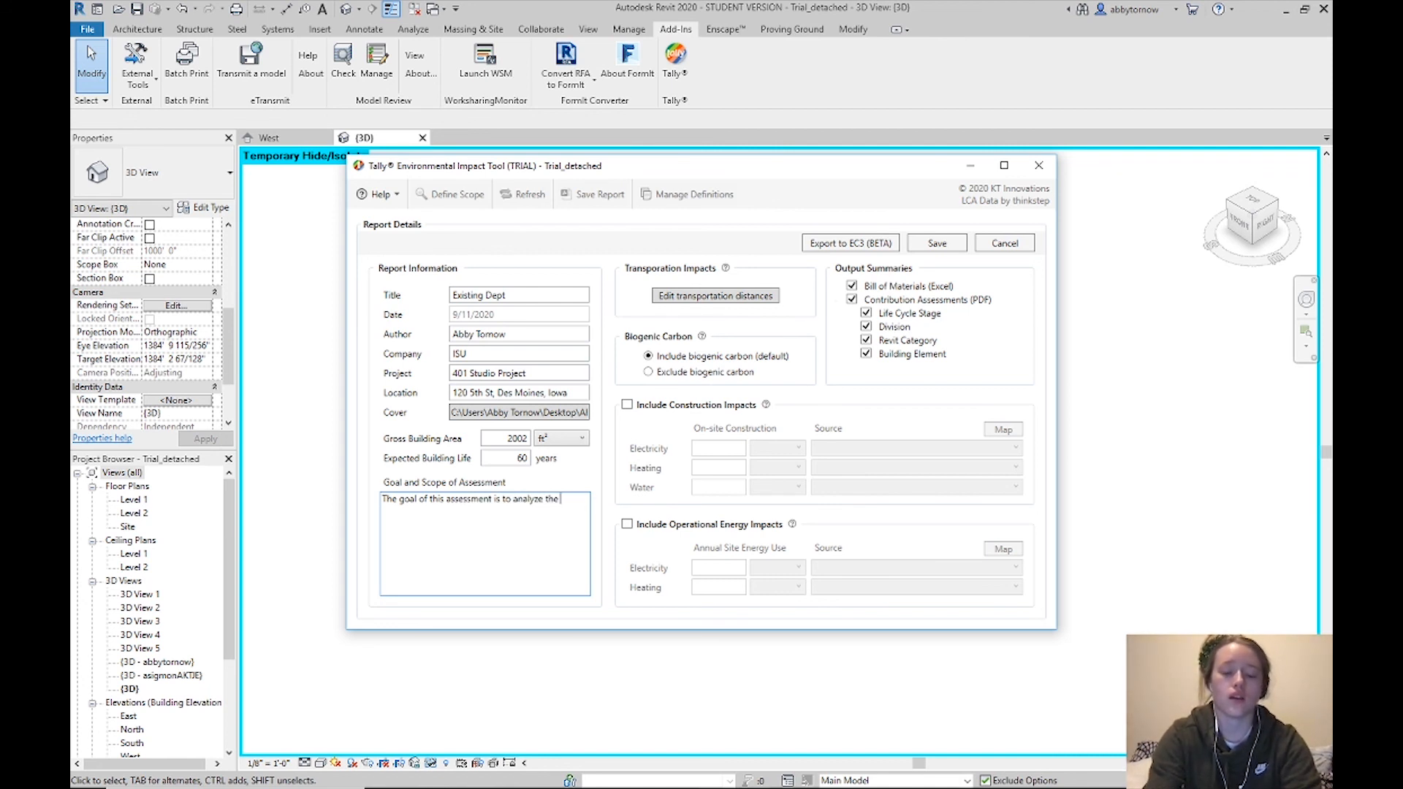
type(" emb")
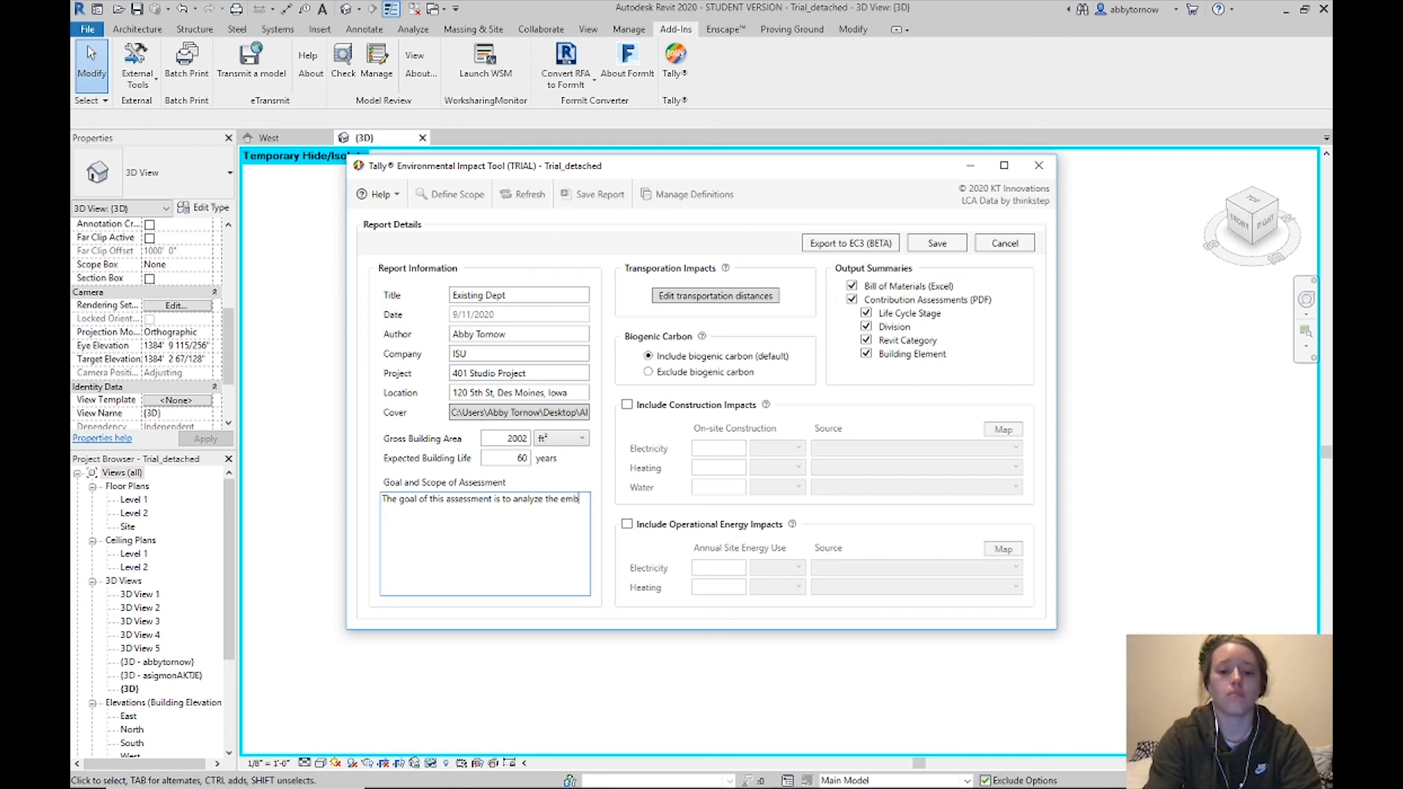
type("odied c")
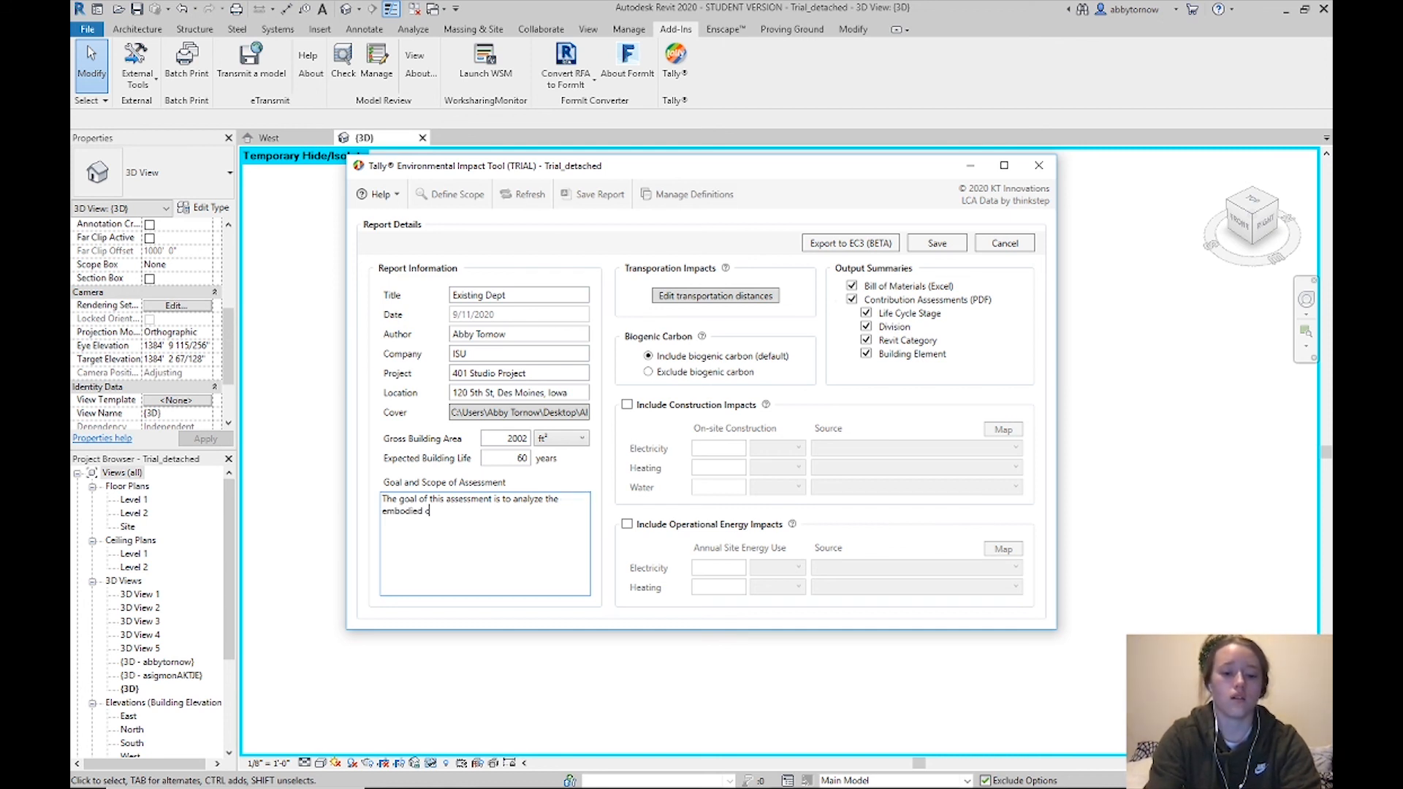
type("ar")
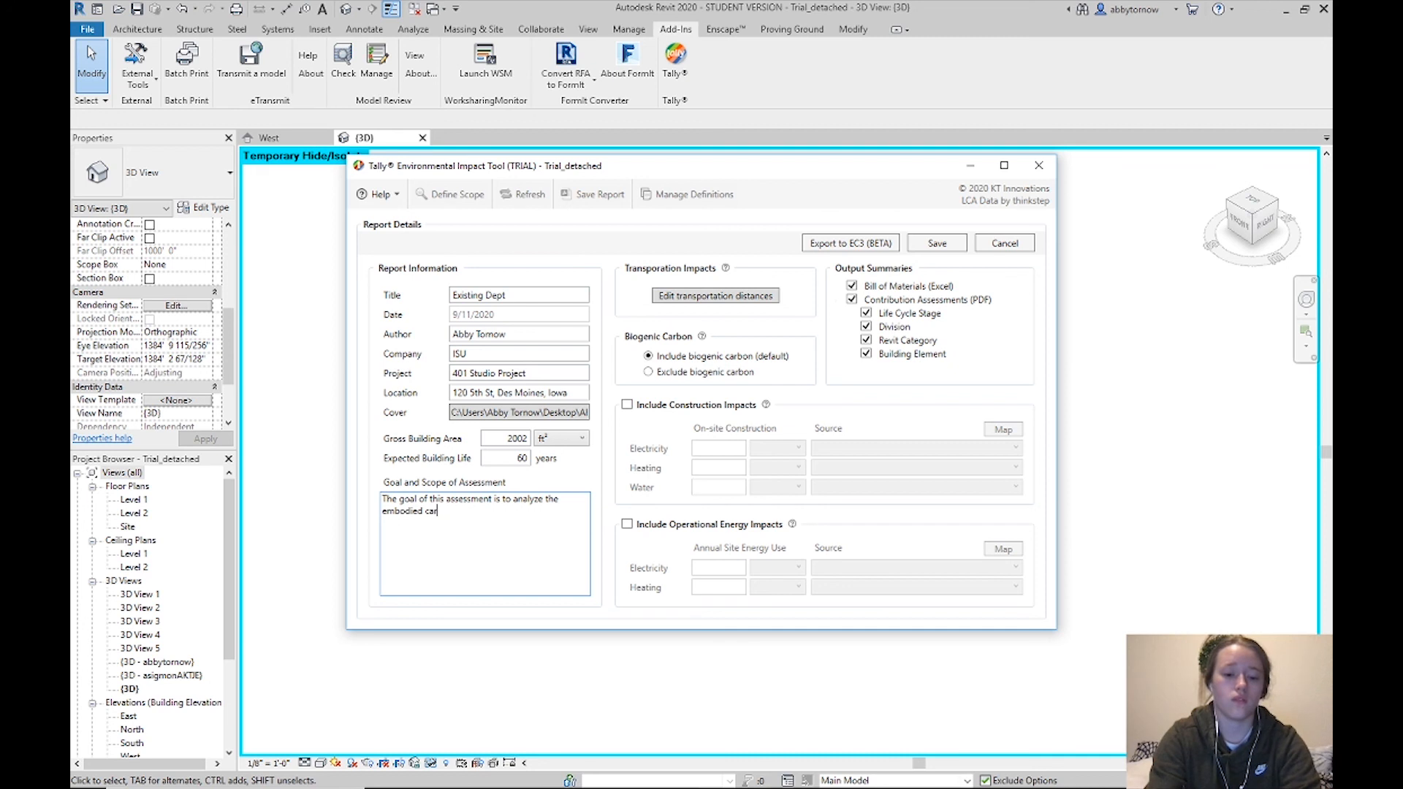
type("bobon in the building materials.")
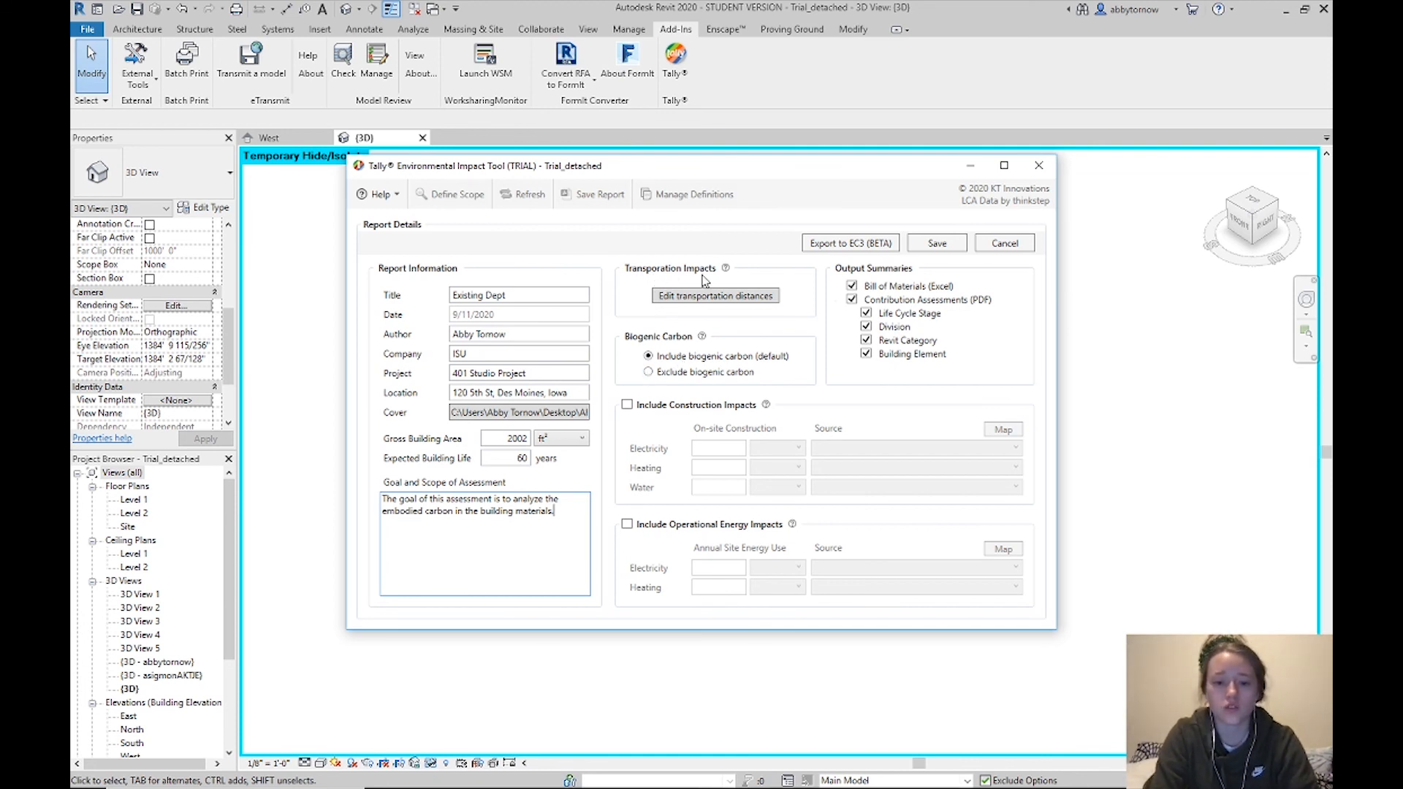
left_click(687, 297)
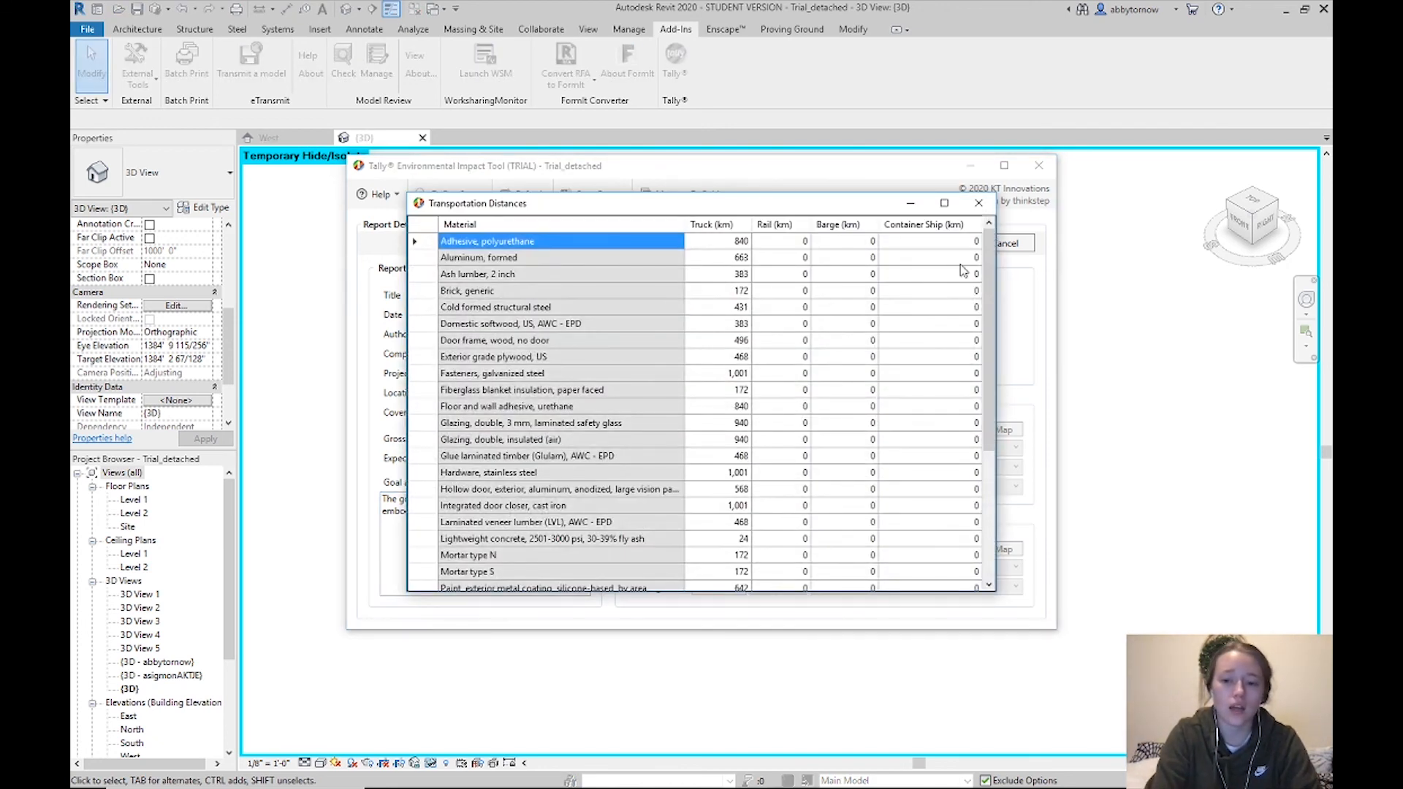
scroll(989, 263, "down", 2)
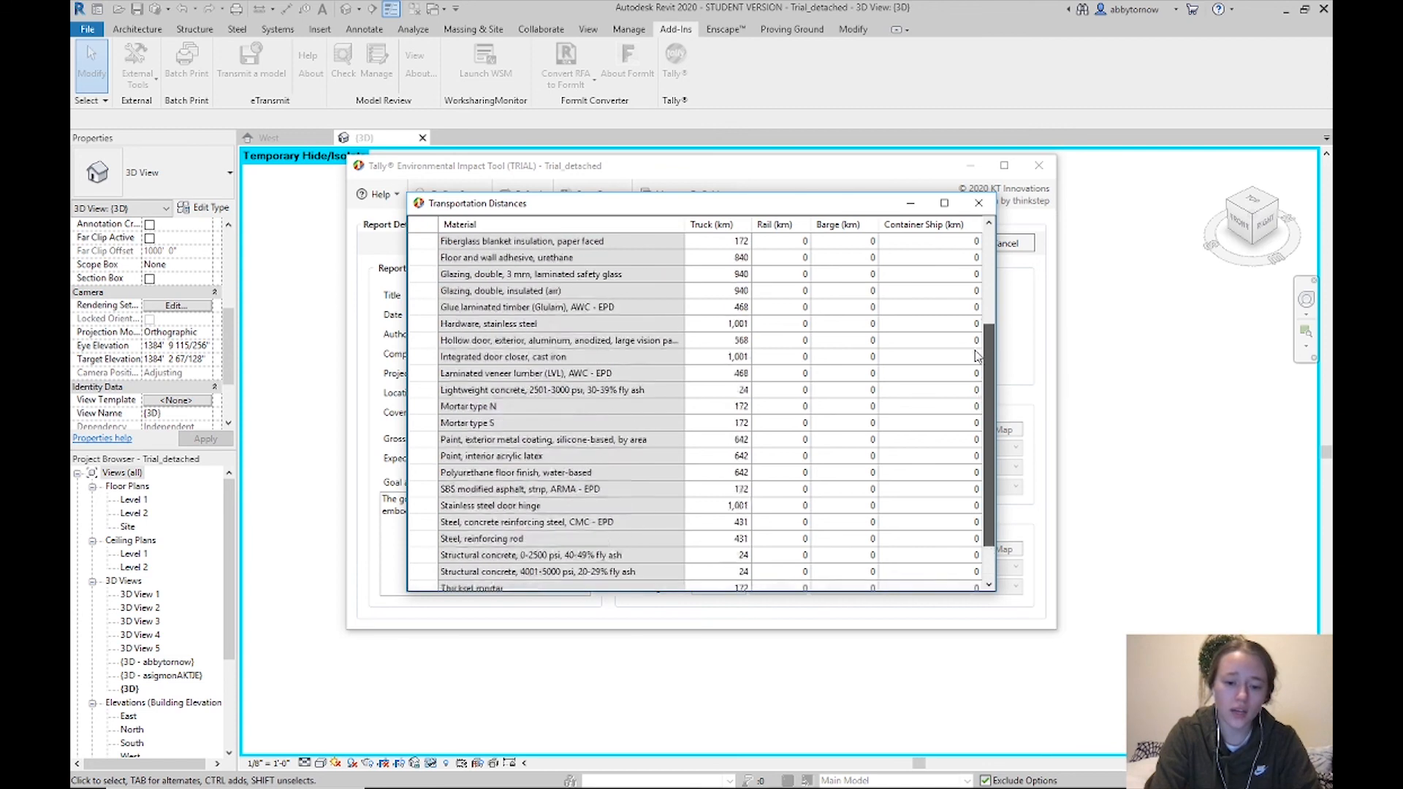
scroll(983, 256, "up", 2)
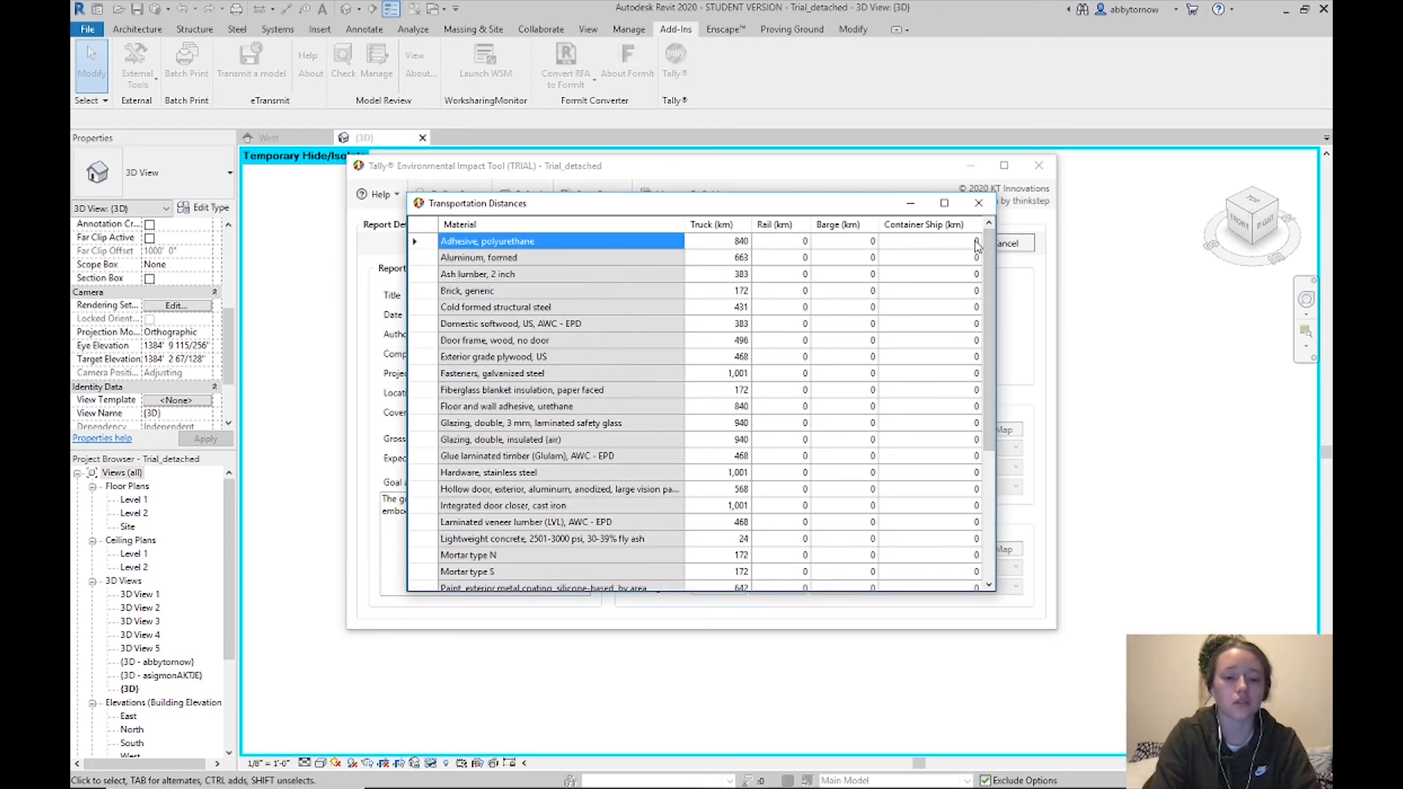
left_click(979, 203)
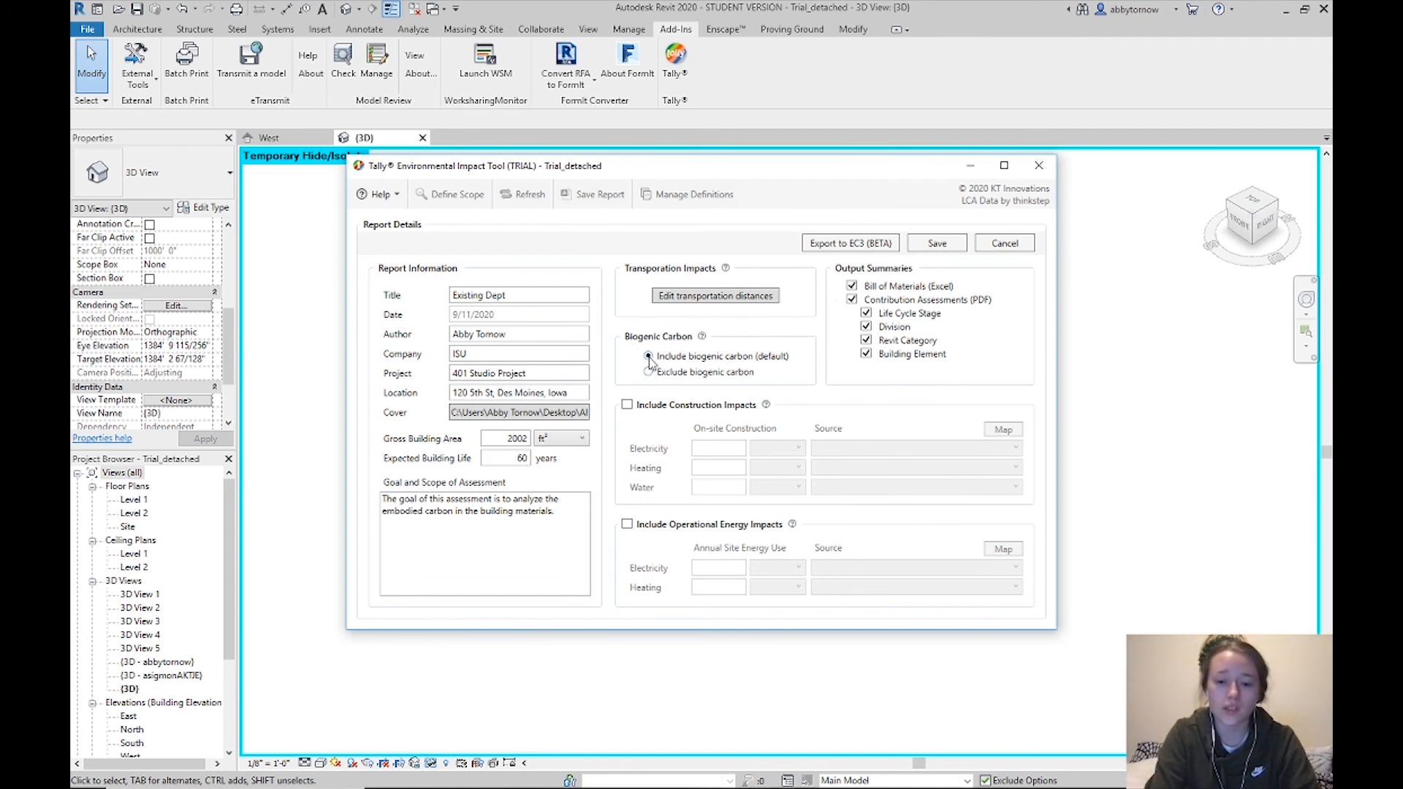
left_click(628, 405)
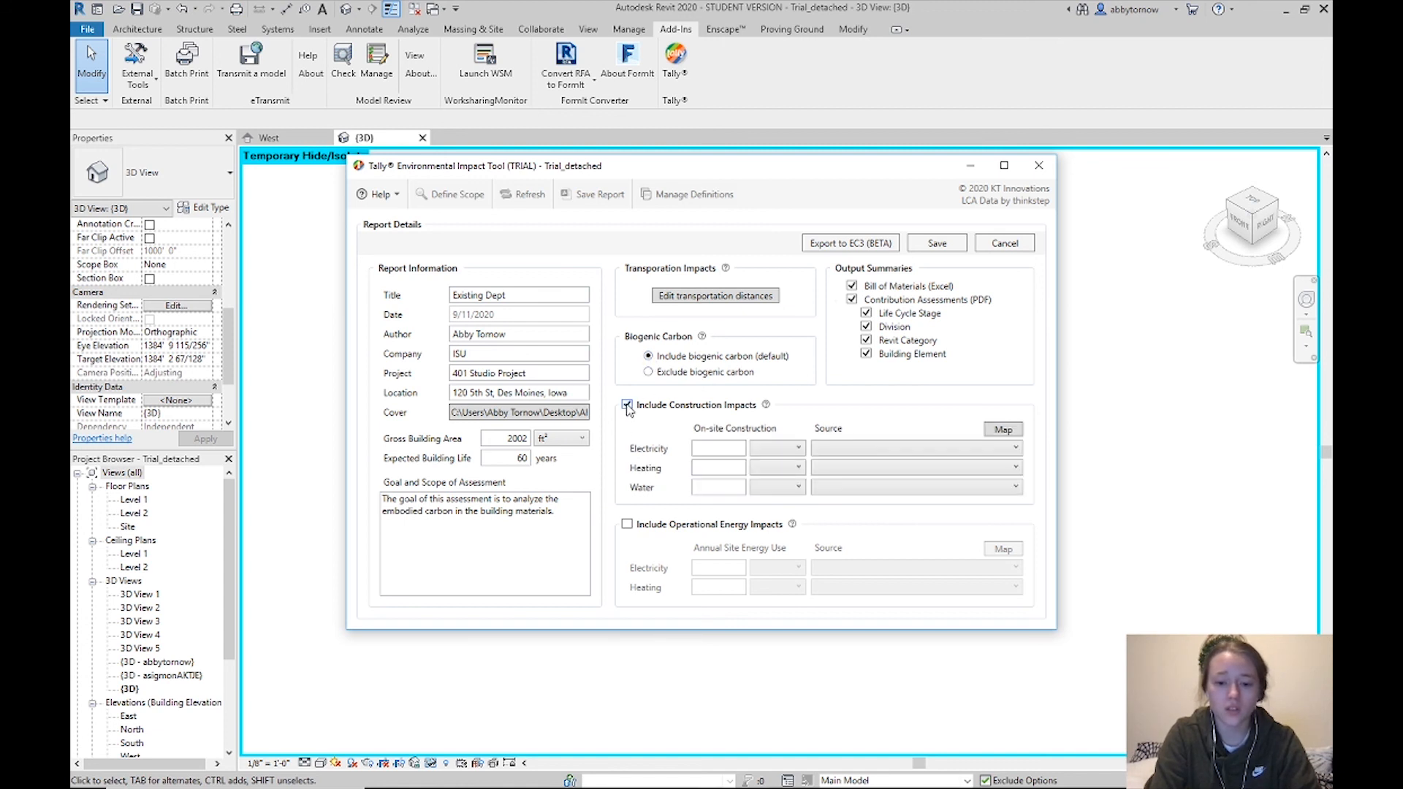
left_click(716, 445)
left_click(698, 470)
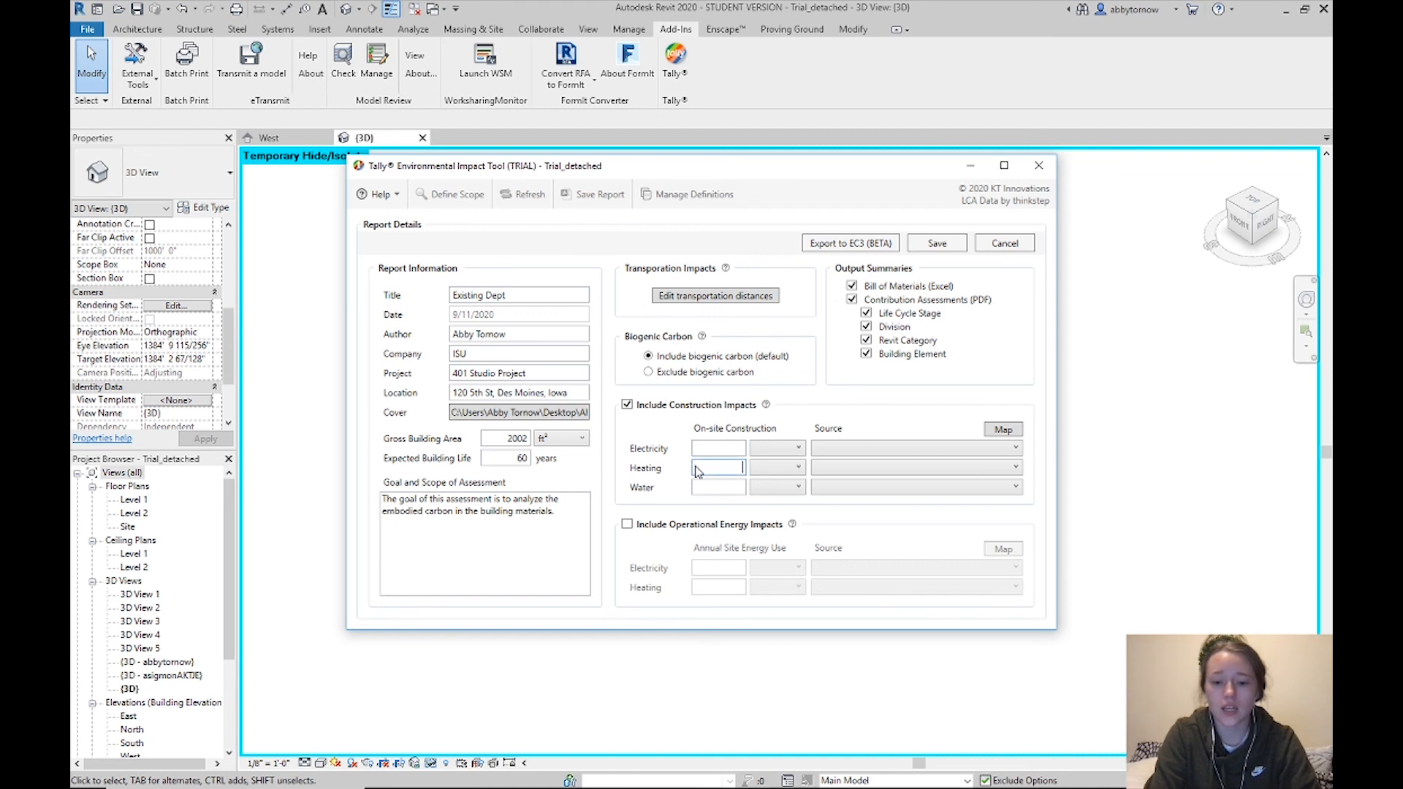
left_click(627, 405)
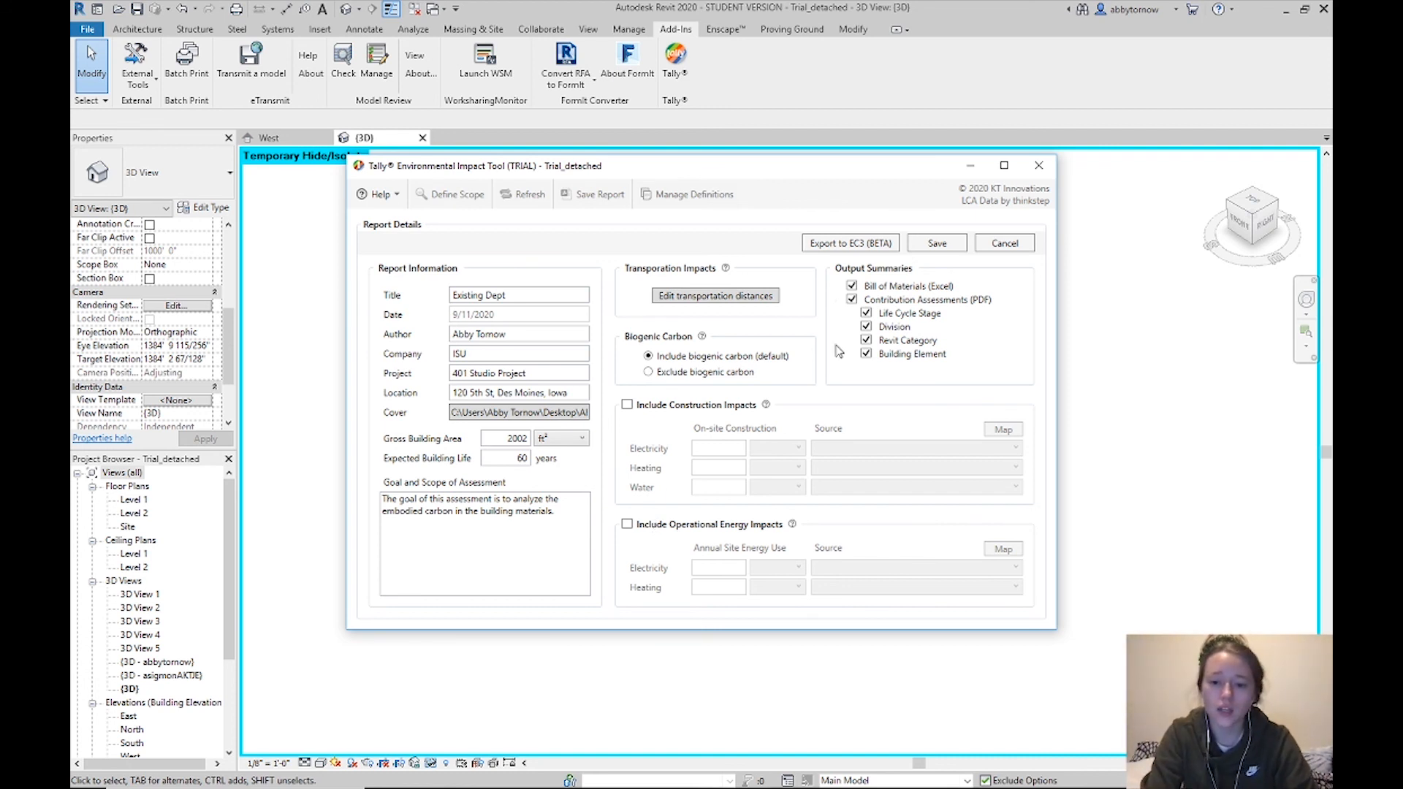
left_click(853, 286)
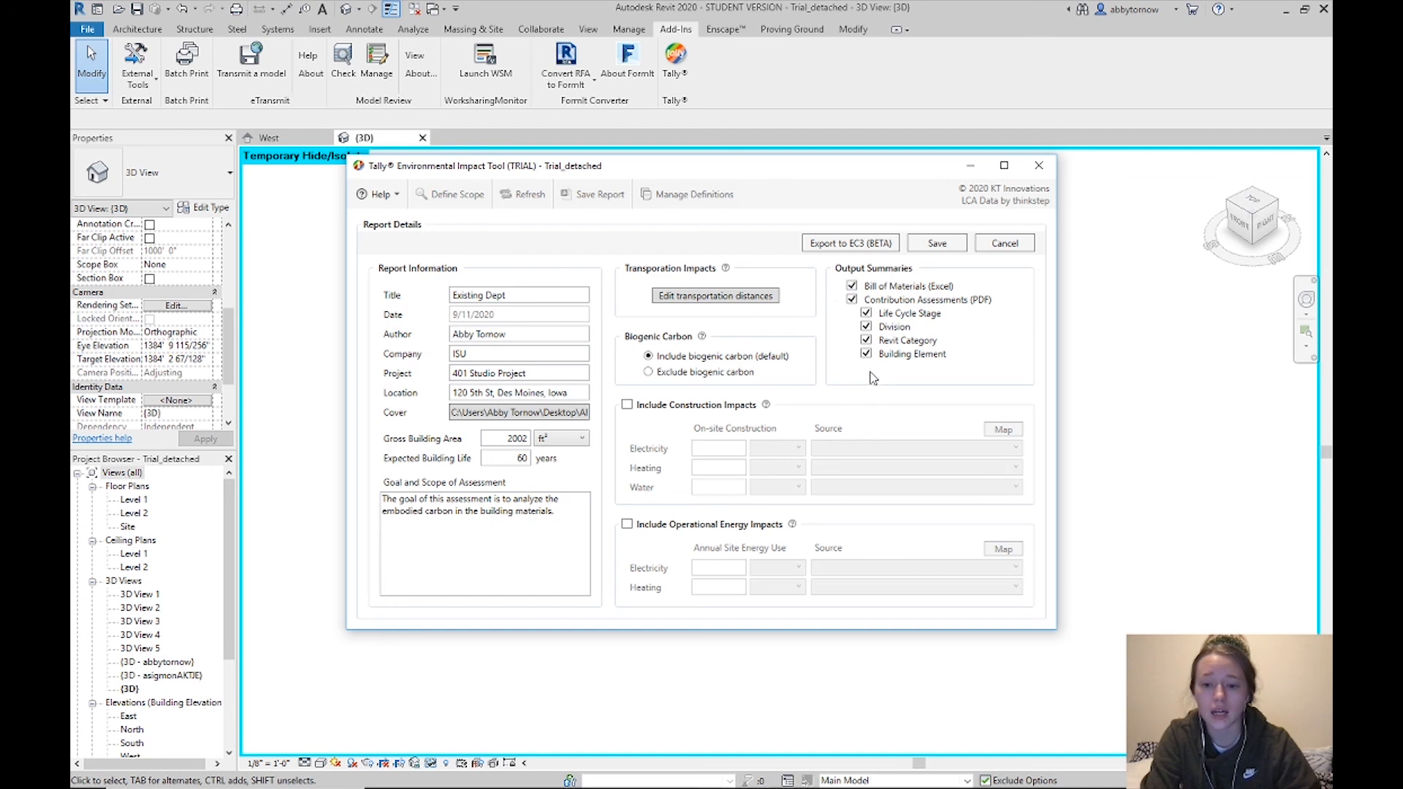
left_click(867, 354)
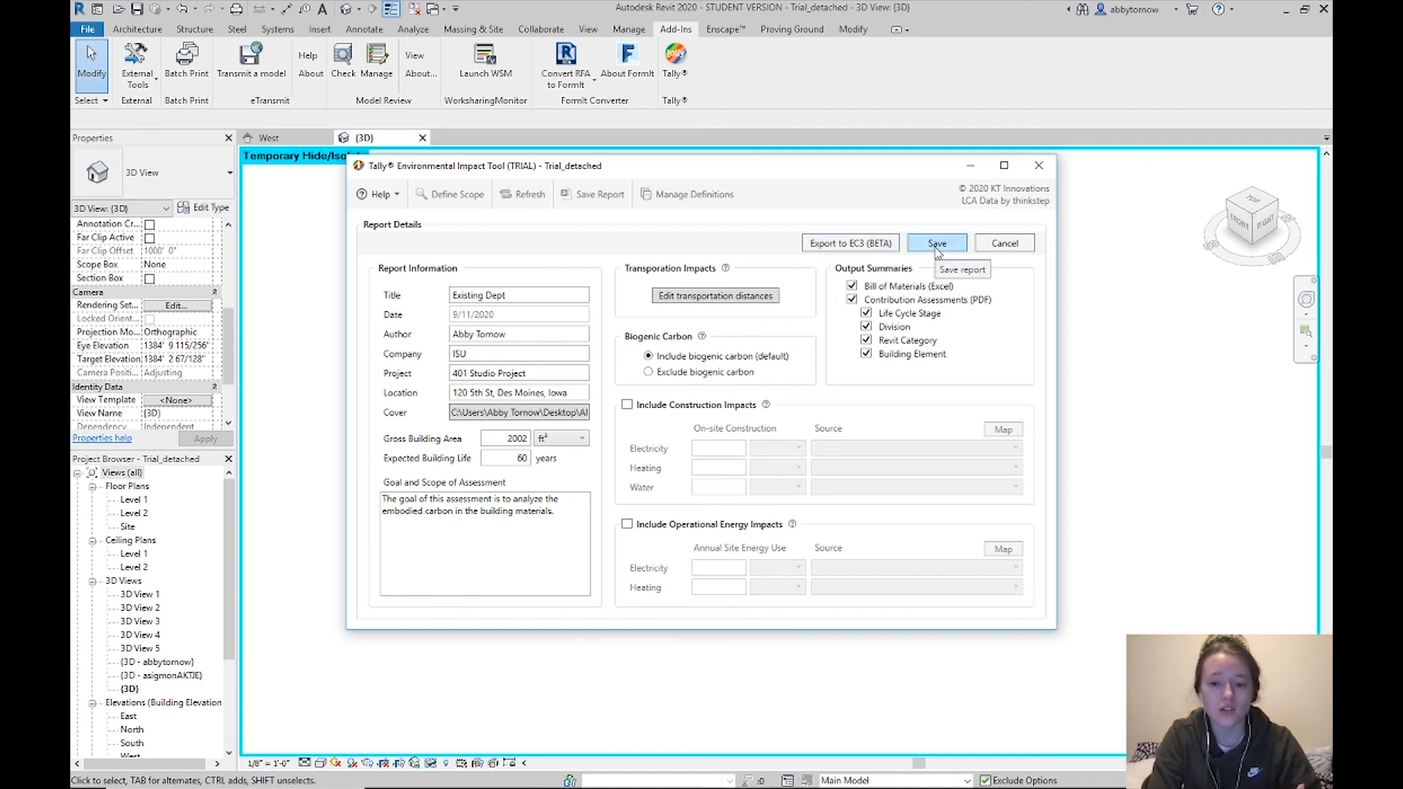
Start saving the Tally report as a PDF and create a 'Tally Report' folder under ARCH 401 > Grasshopper Tutorial
left_click(937, 243)
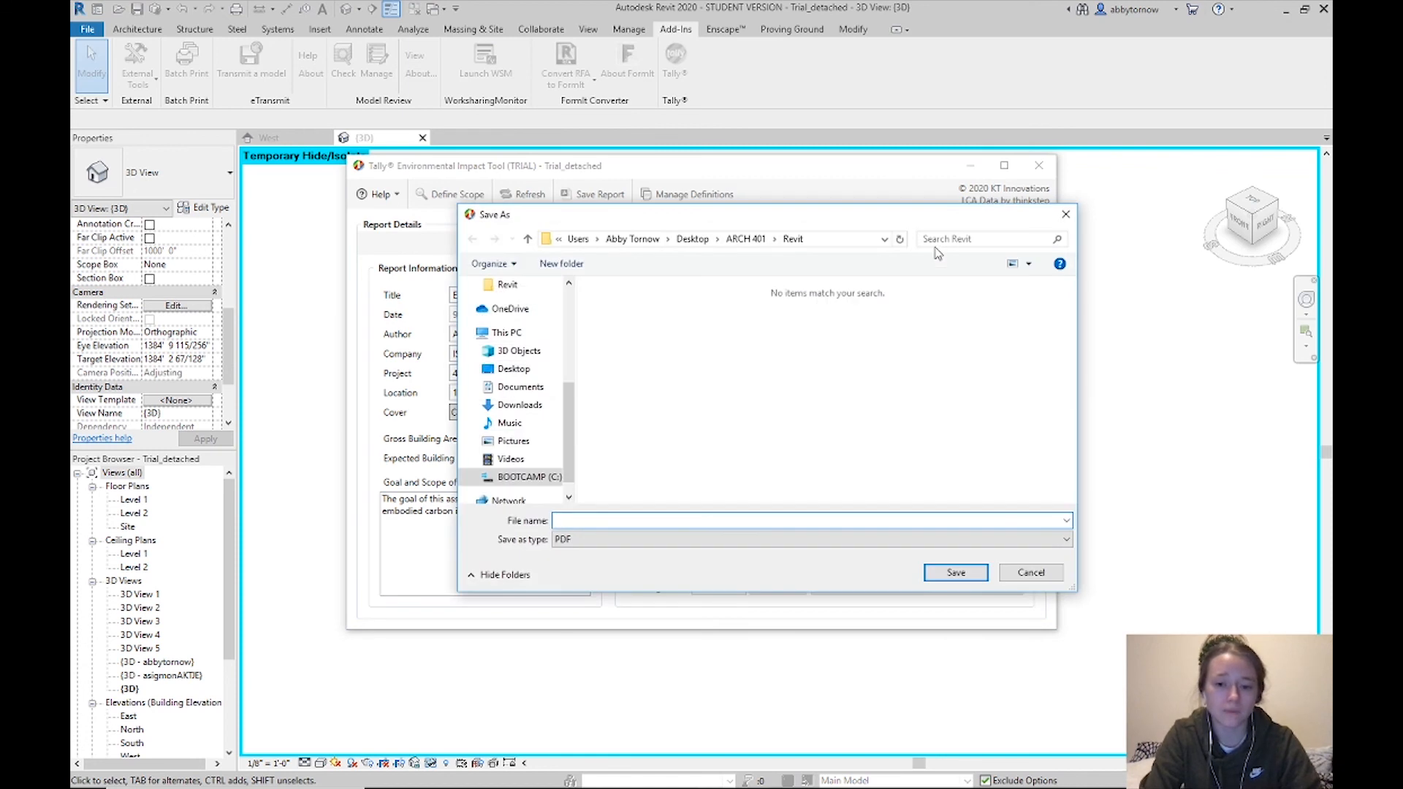
left_click(746, 239)
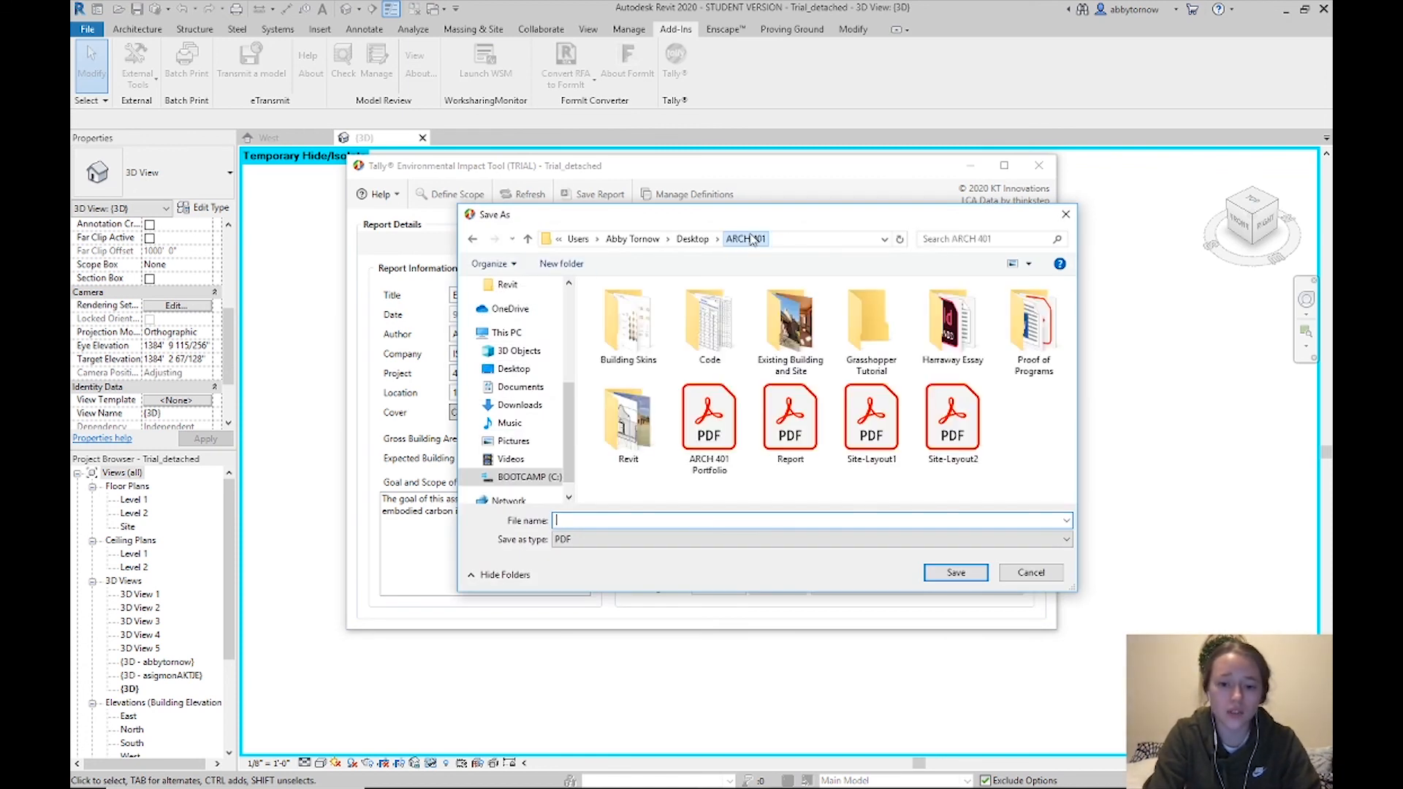
double_click(873, 350)
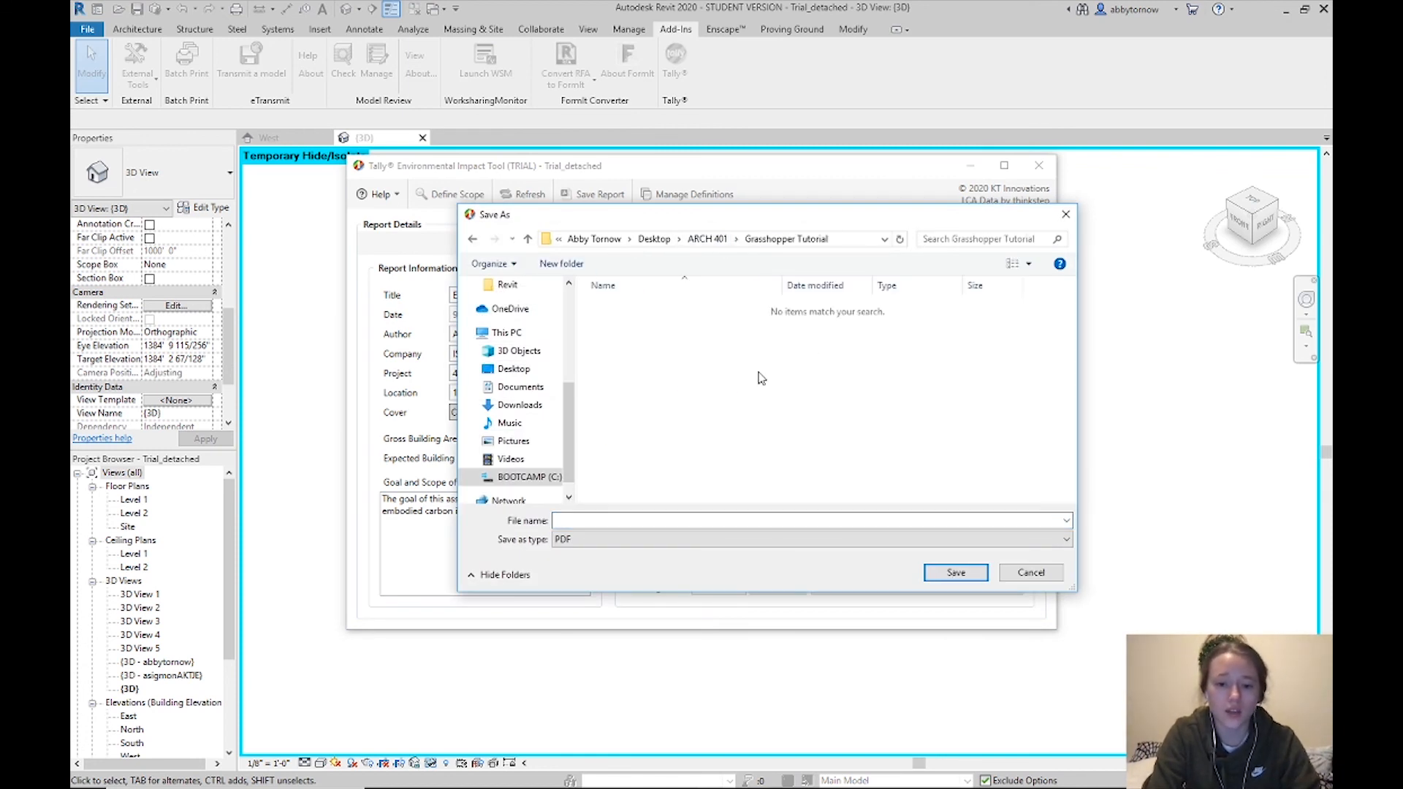
right_click(685, 400)
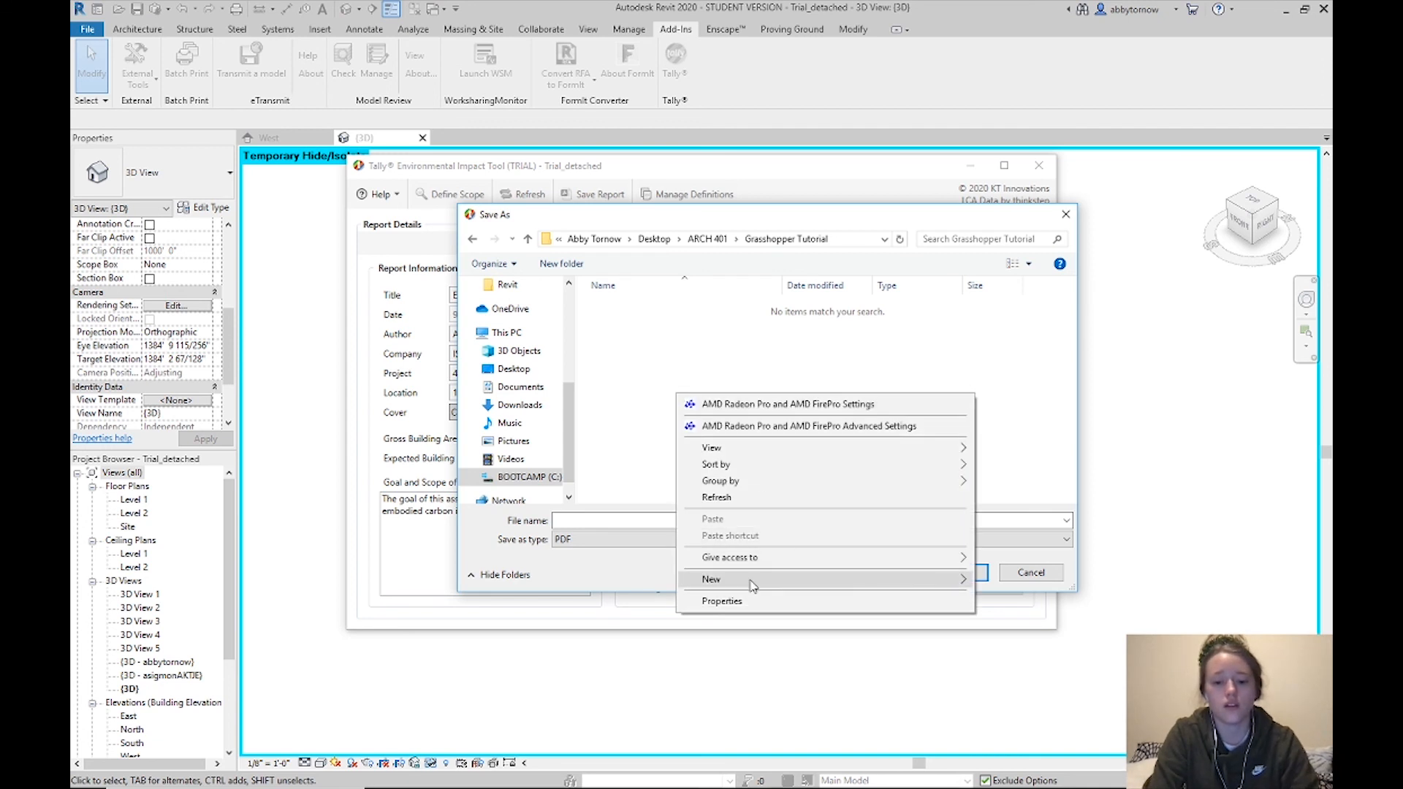
mouse_move(926, 581)
left_click(1009, 375)
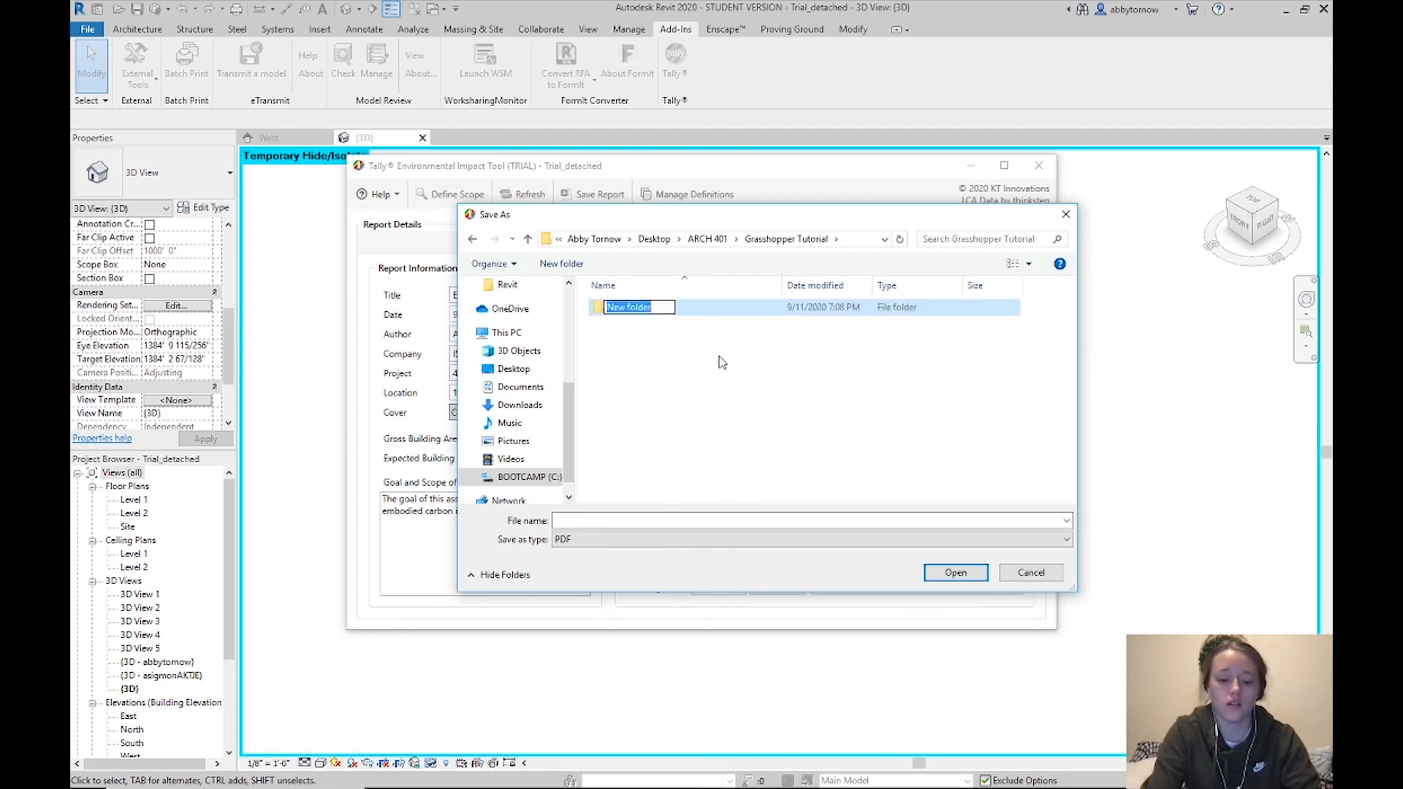
type("R")
key("BackSpace")
type("Rep")
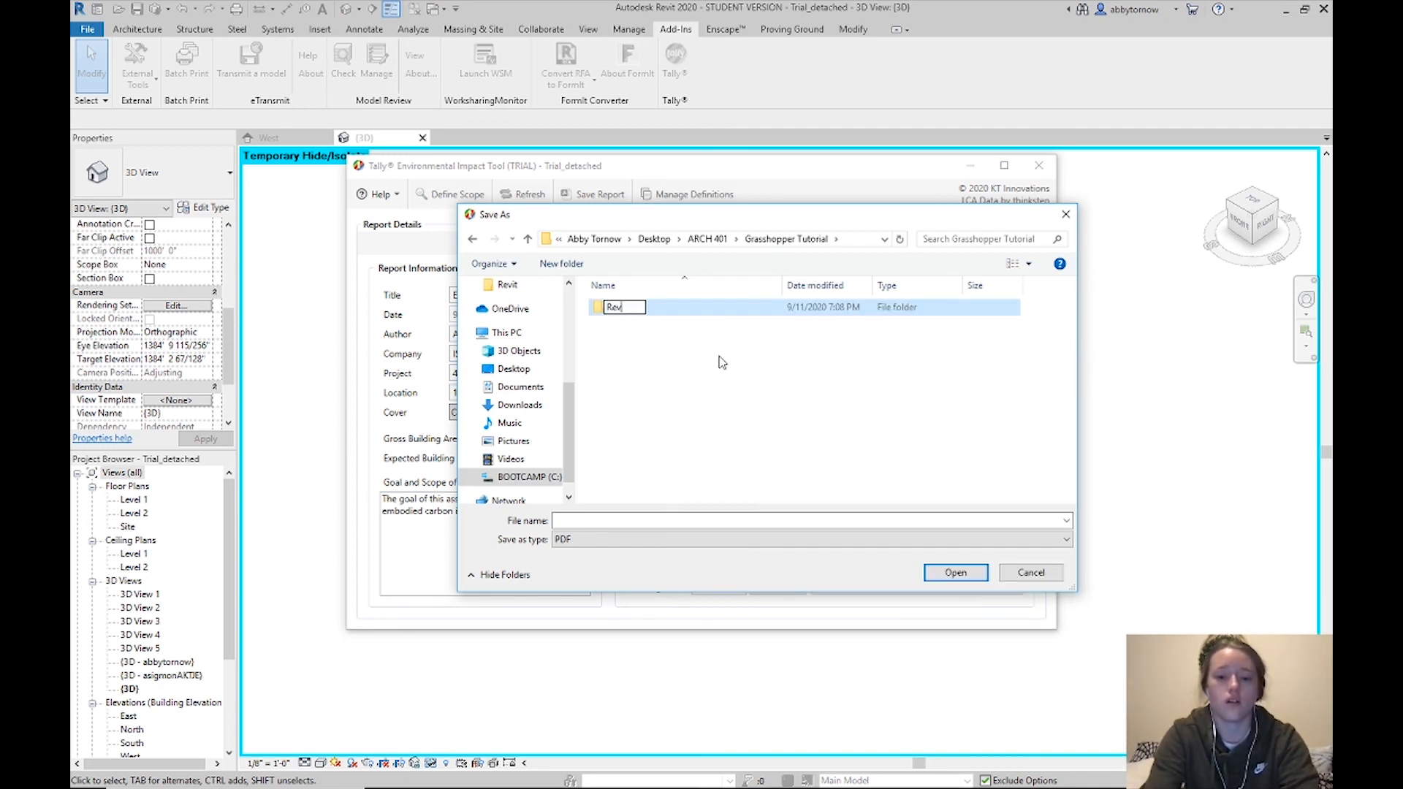
key("BackSpace")
key("BackSpace")
key("BackSpace")
type("Tally R")
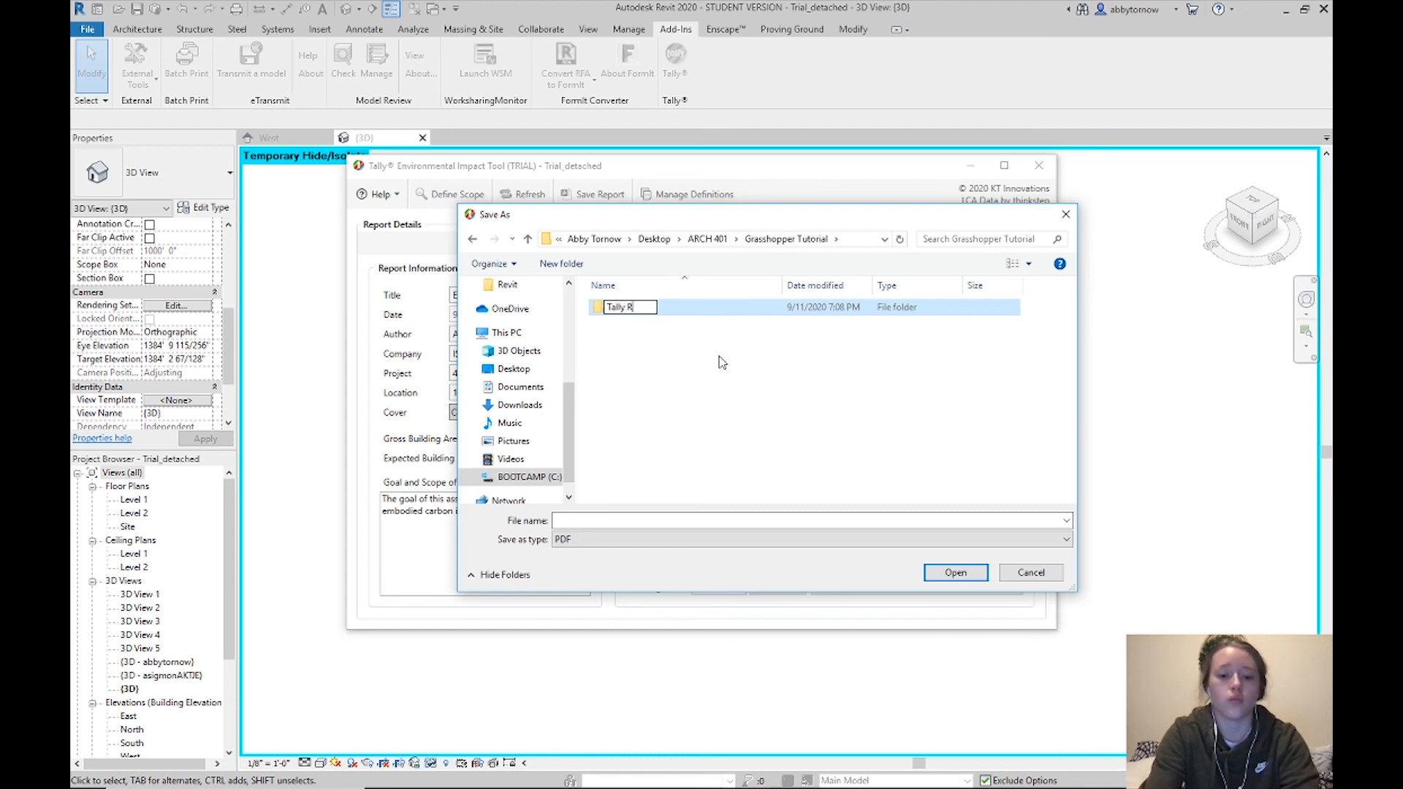
type("eport")
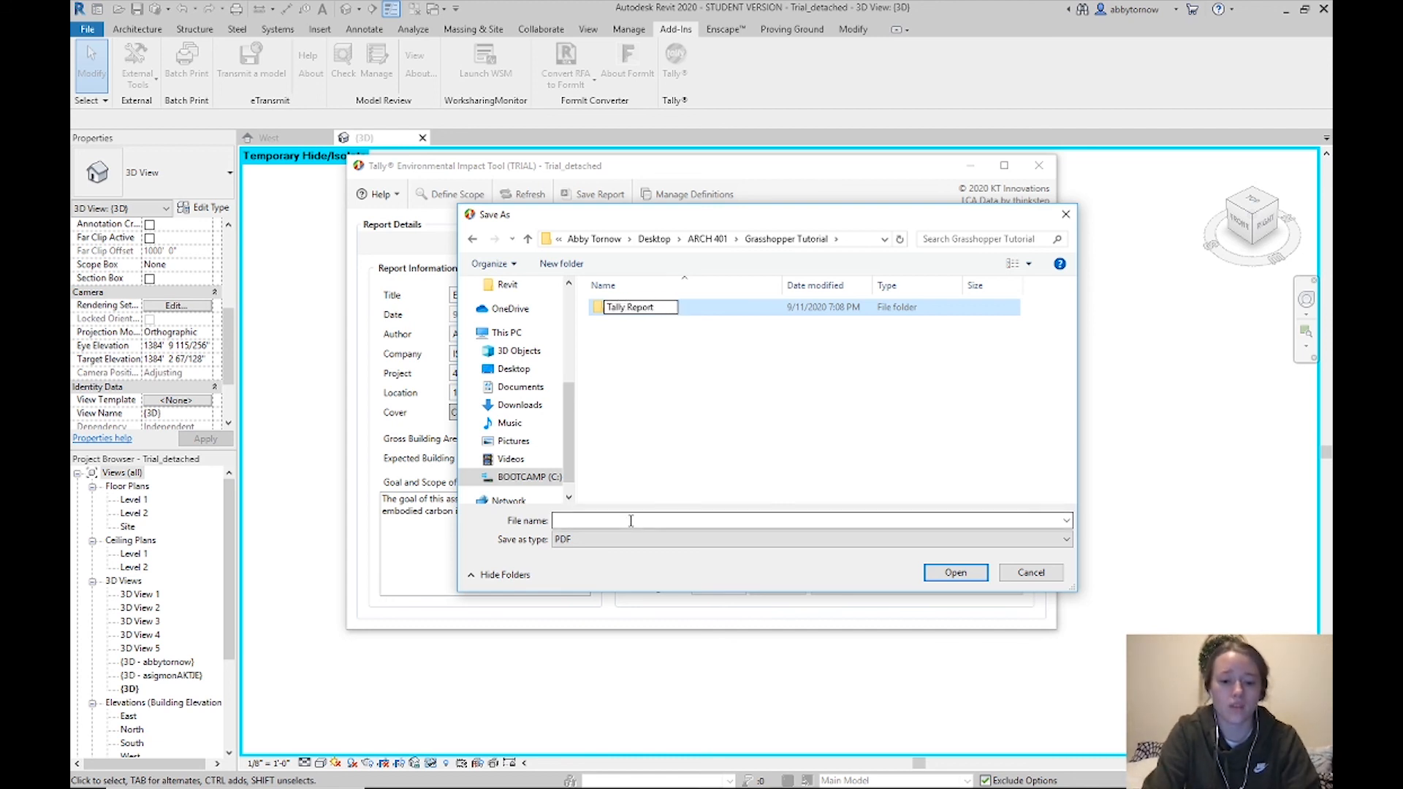
key("Return")
Save the report as 'Existing Depot' inside the new Tally Report folder
double_click(739, 311)
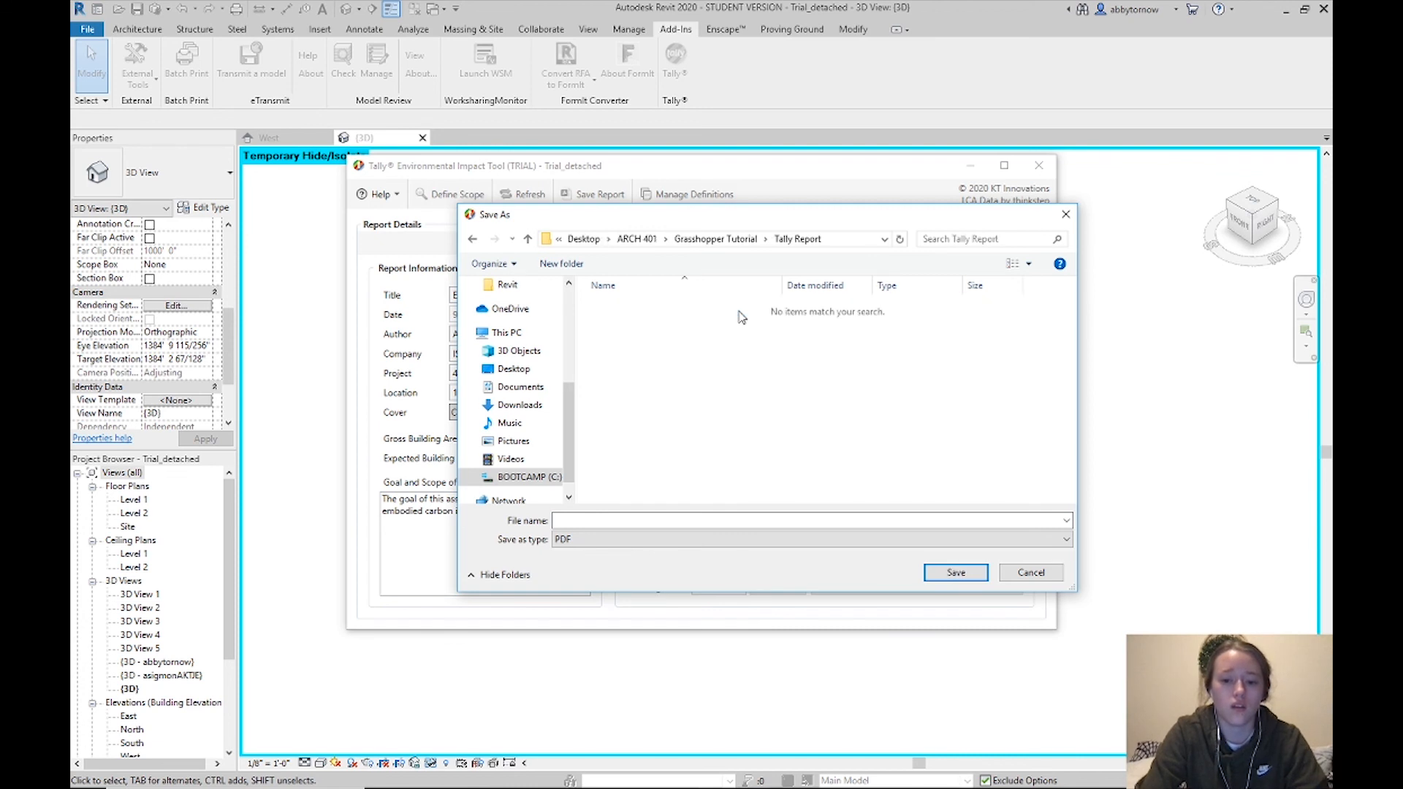
left_click(625, 523)
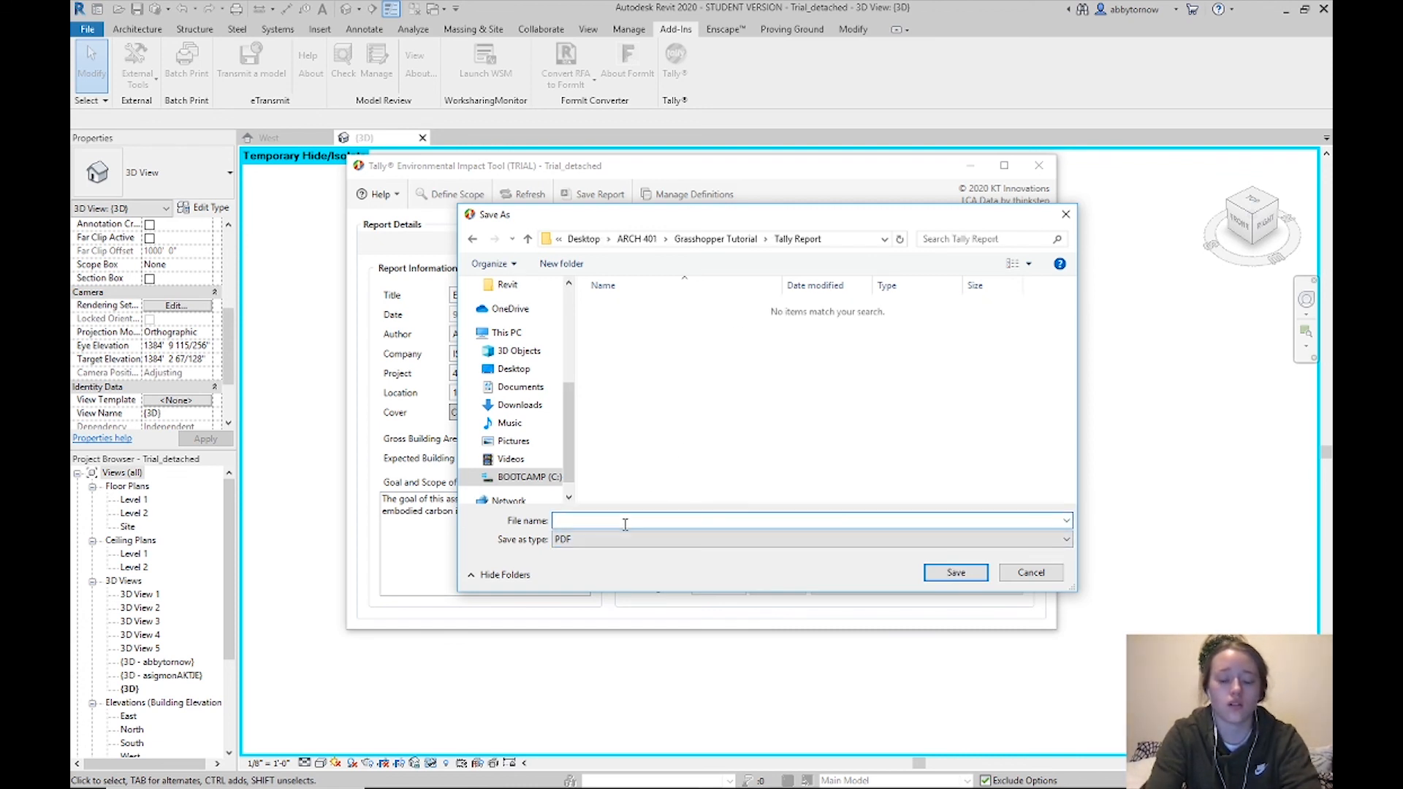
type("Existing ")
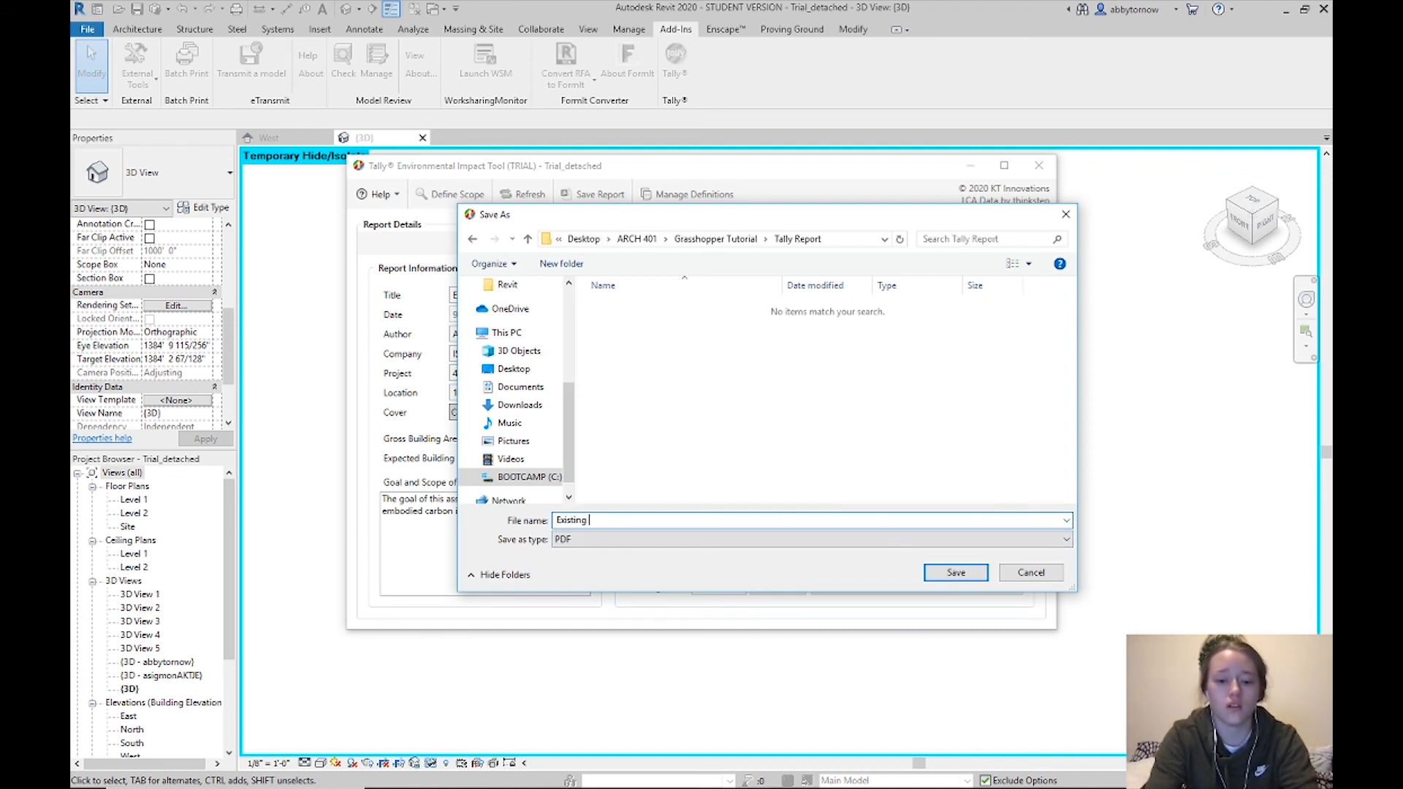
type("Depot")
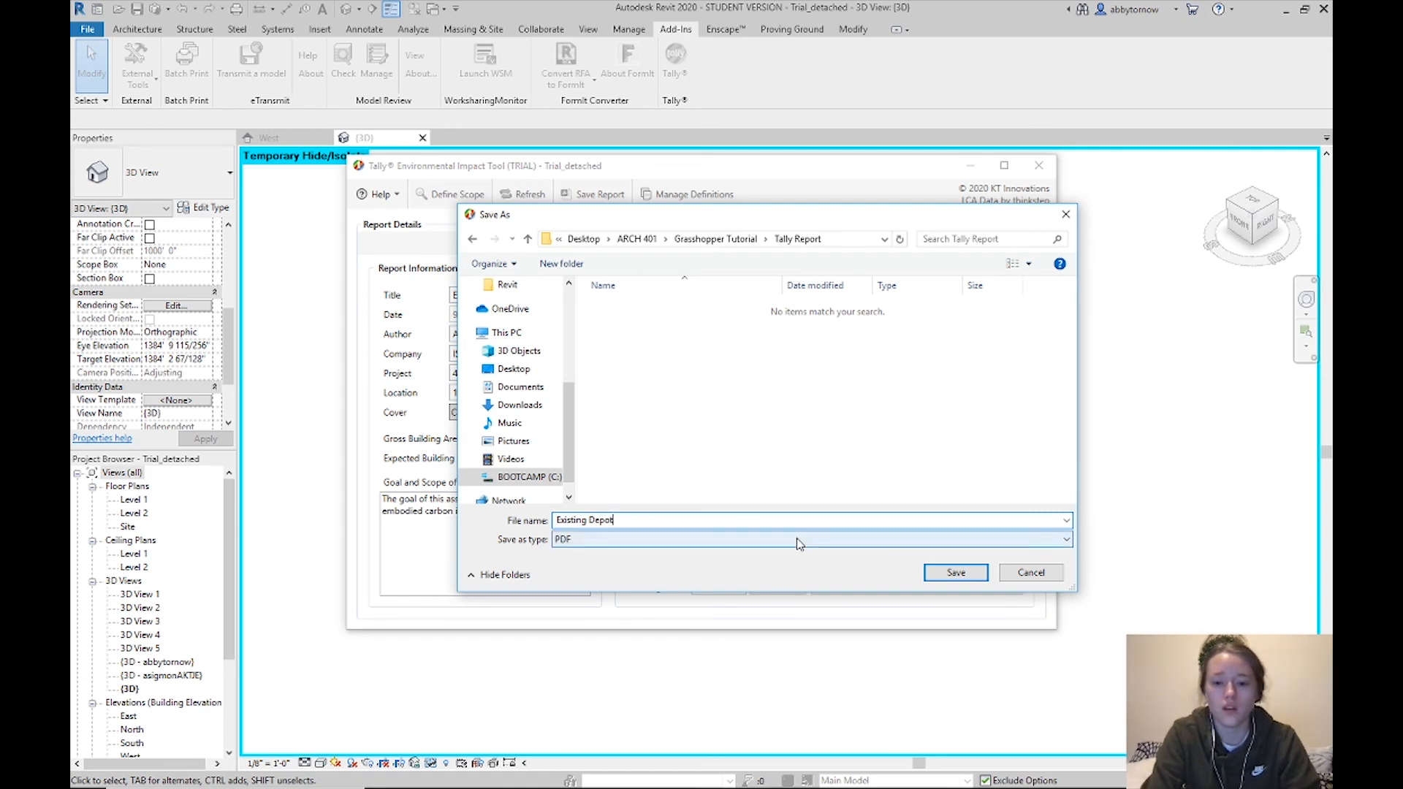
left_click(948, 578)
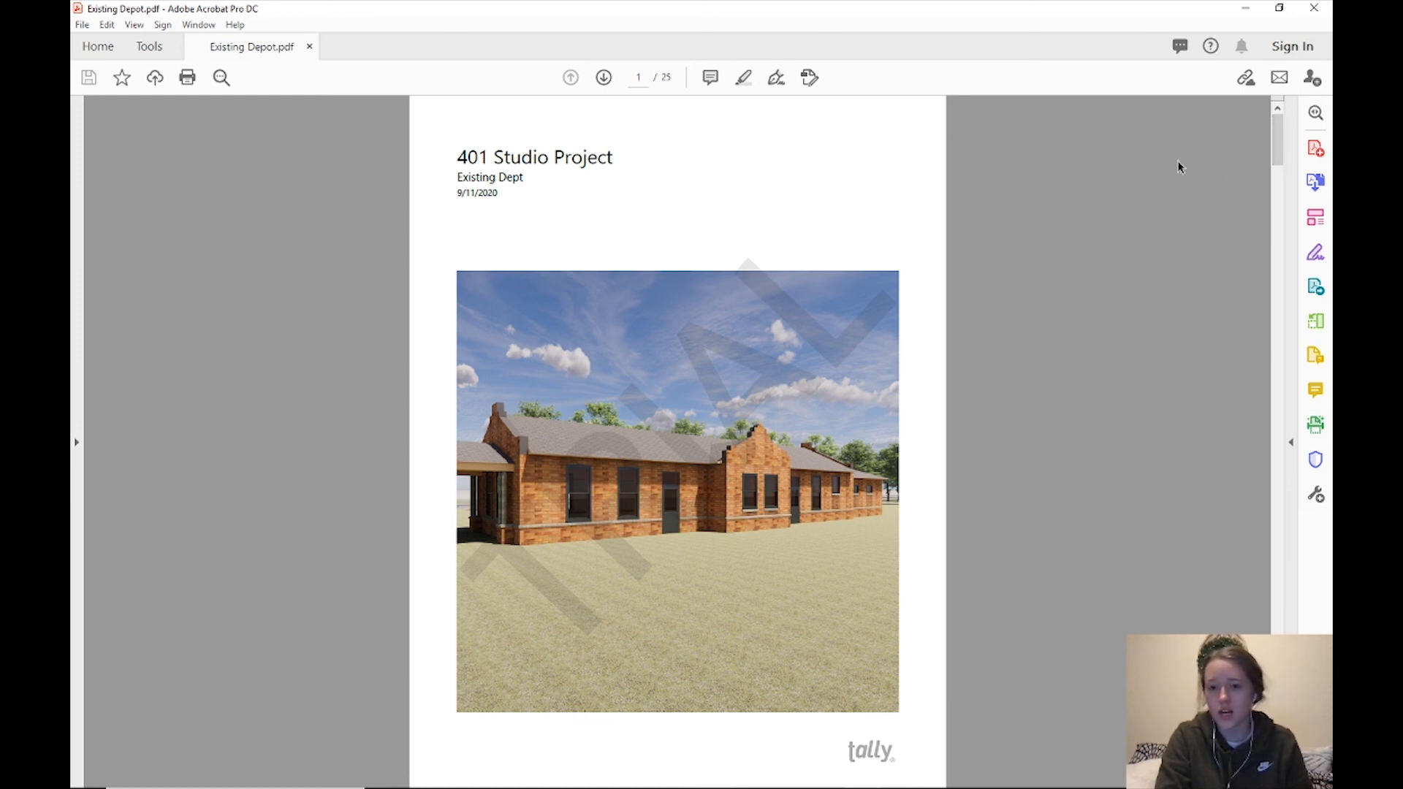
Scroll through the 25-page Existing Depot PDF, return to the cover page, then bring the Tally Report folder forward
left_click_drag(1280, 141, 1285, 202)
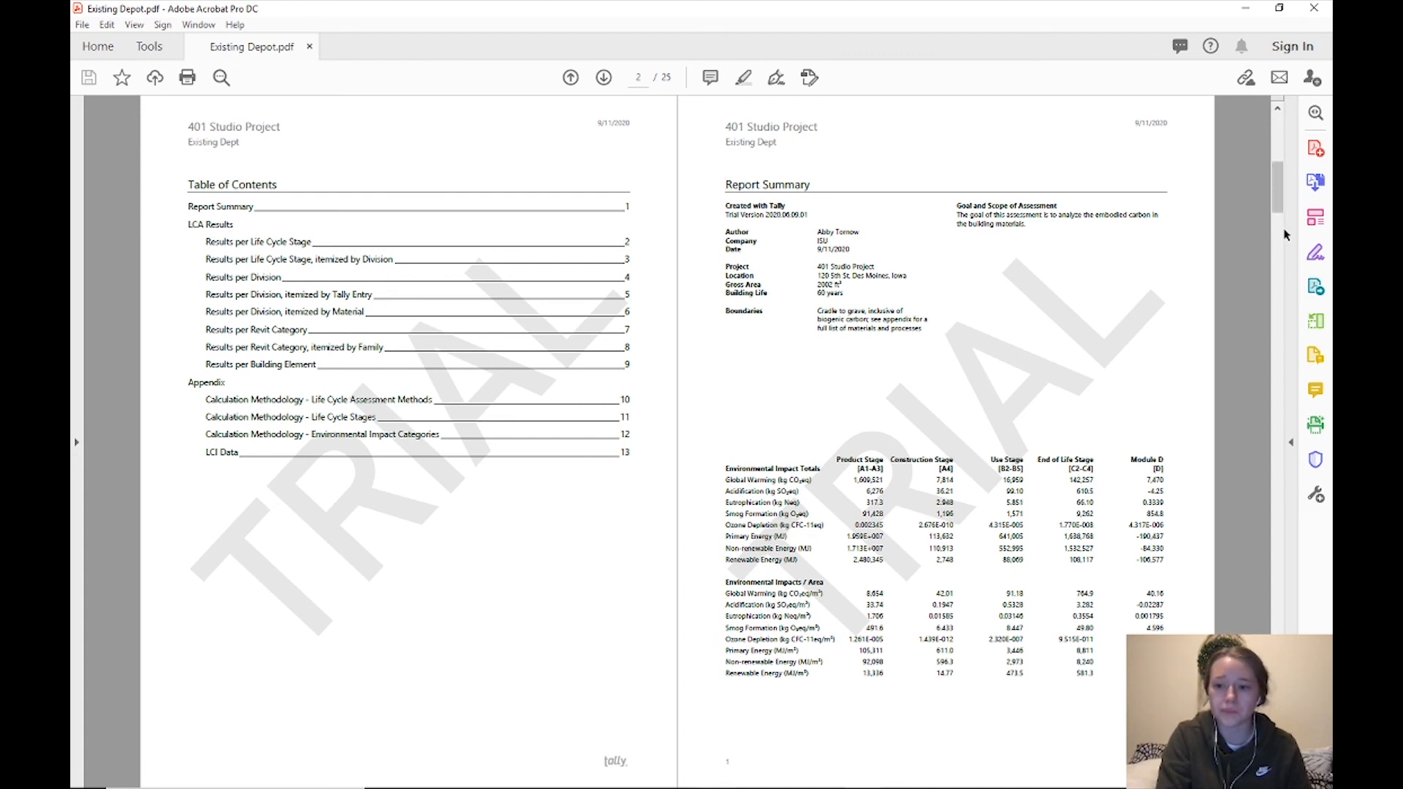
left_click_drag(1273, 197, 1271, 261)
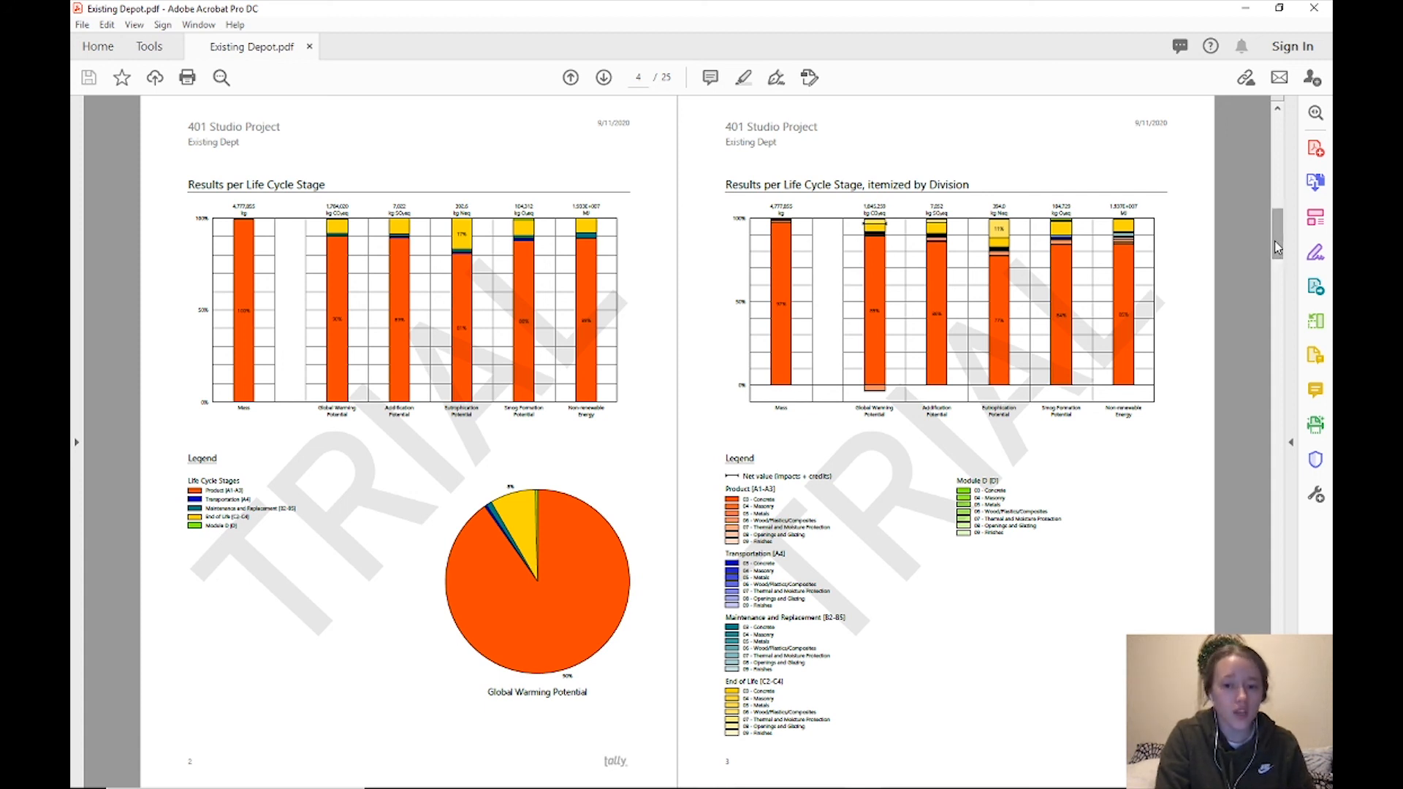
left_click_drag(1277, 247, 1278, 301)
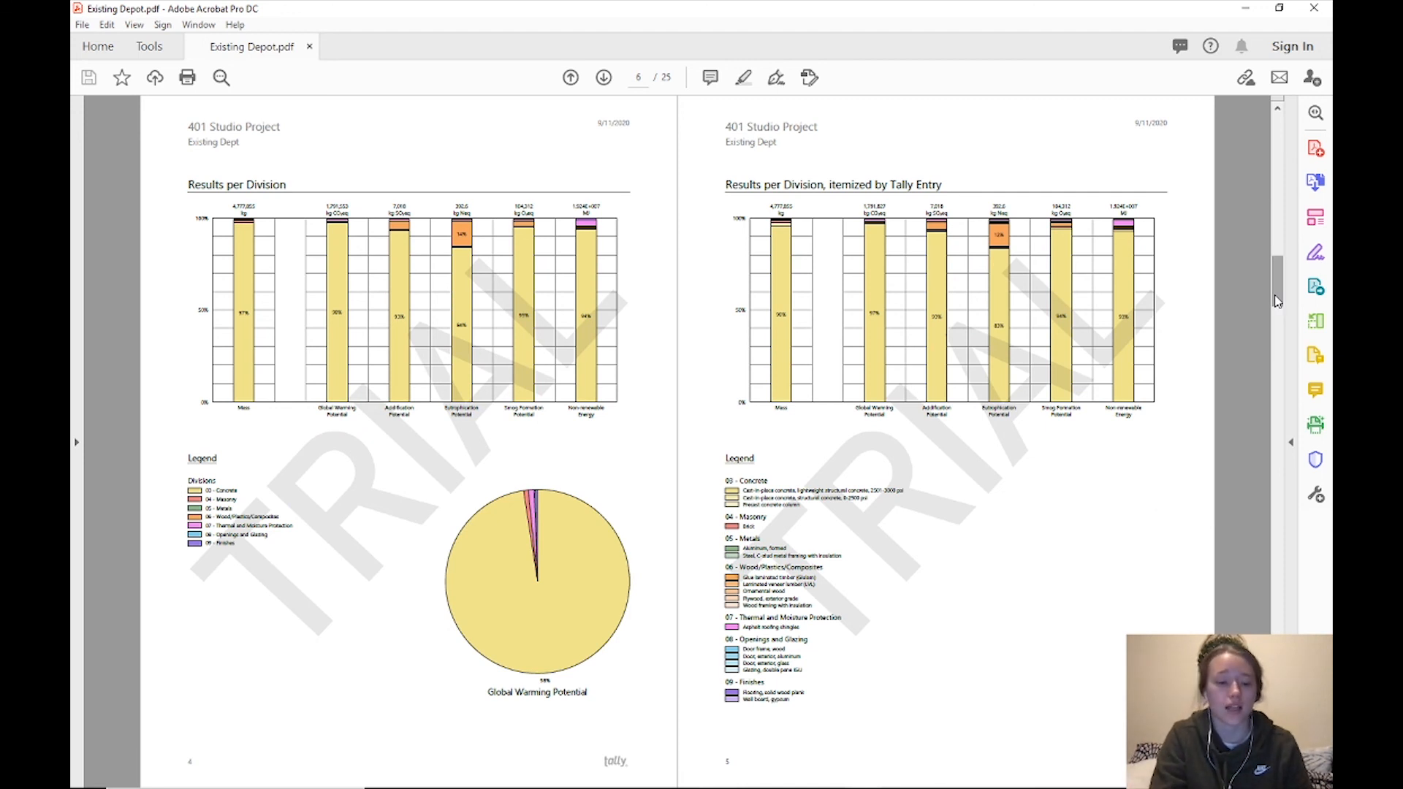
left_click_drag(1278, 301, 1214, 108)
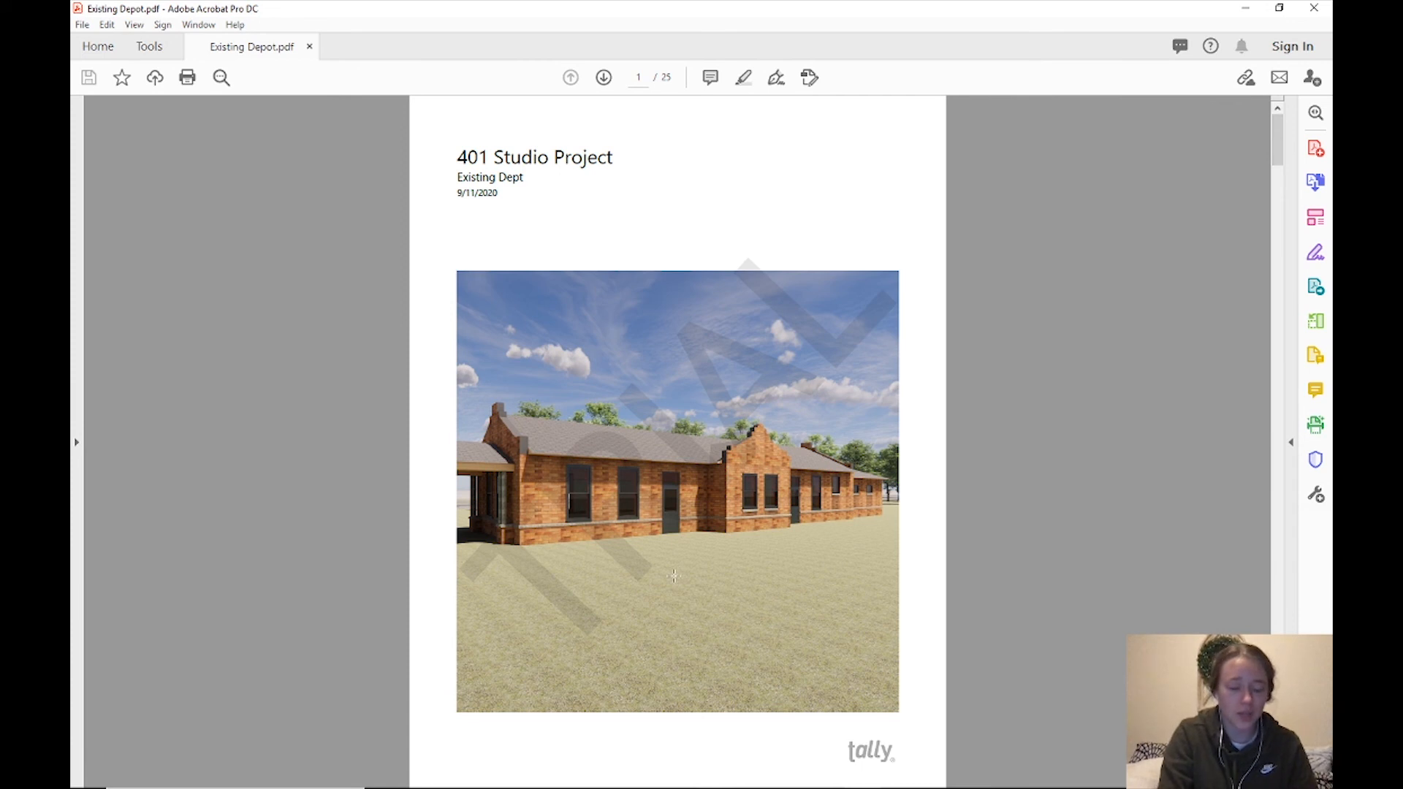
left_click(421, 774)
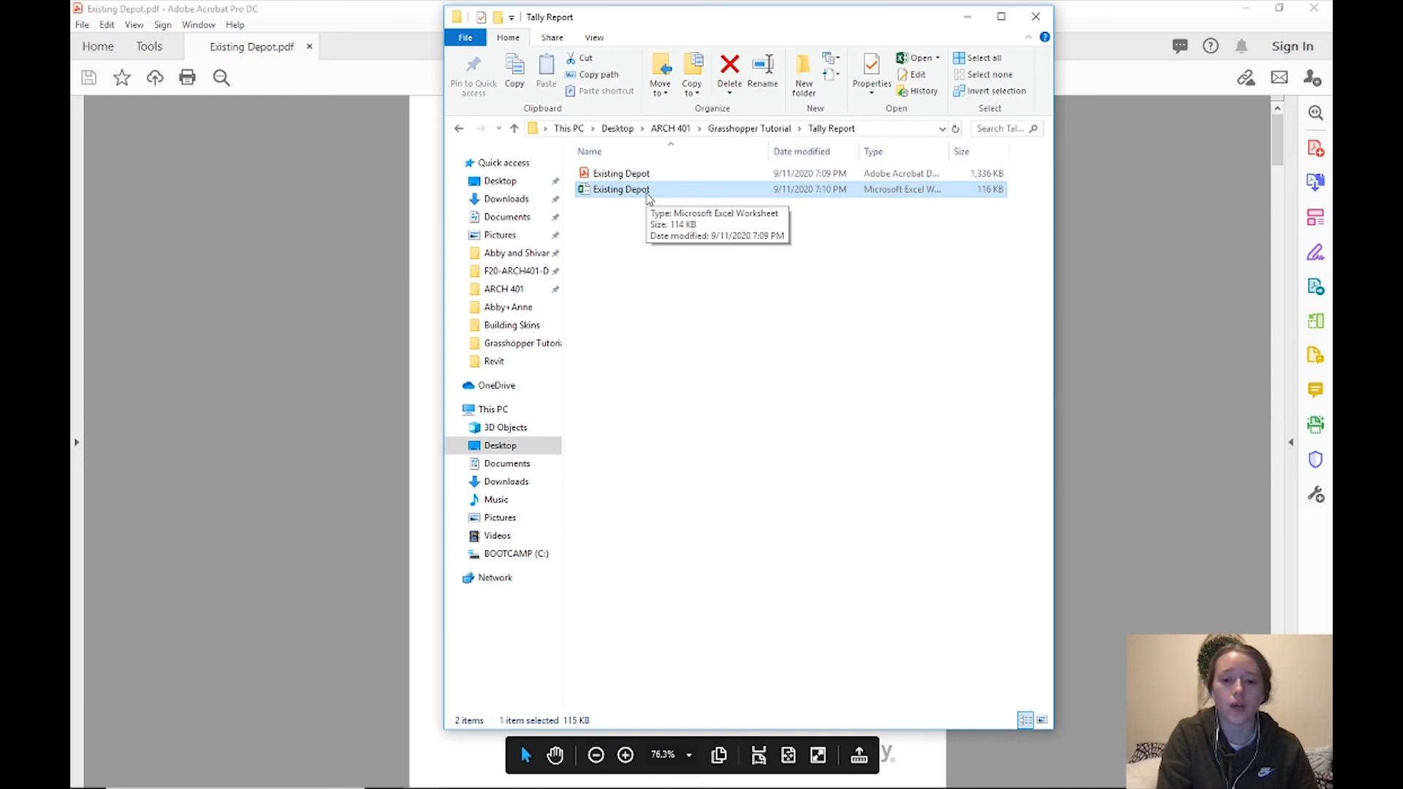
Open the Existing Depot Excel workbook from the Tally Report folder
double_click(643, 191)
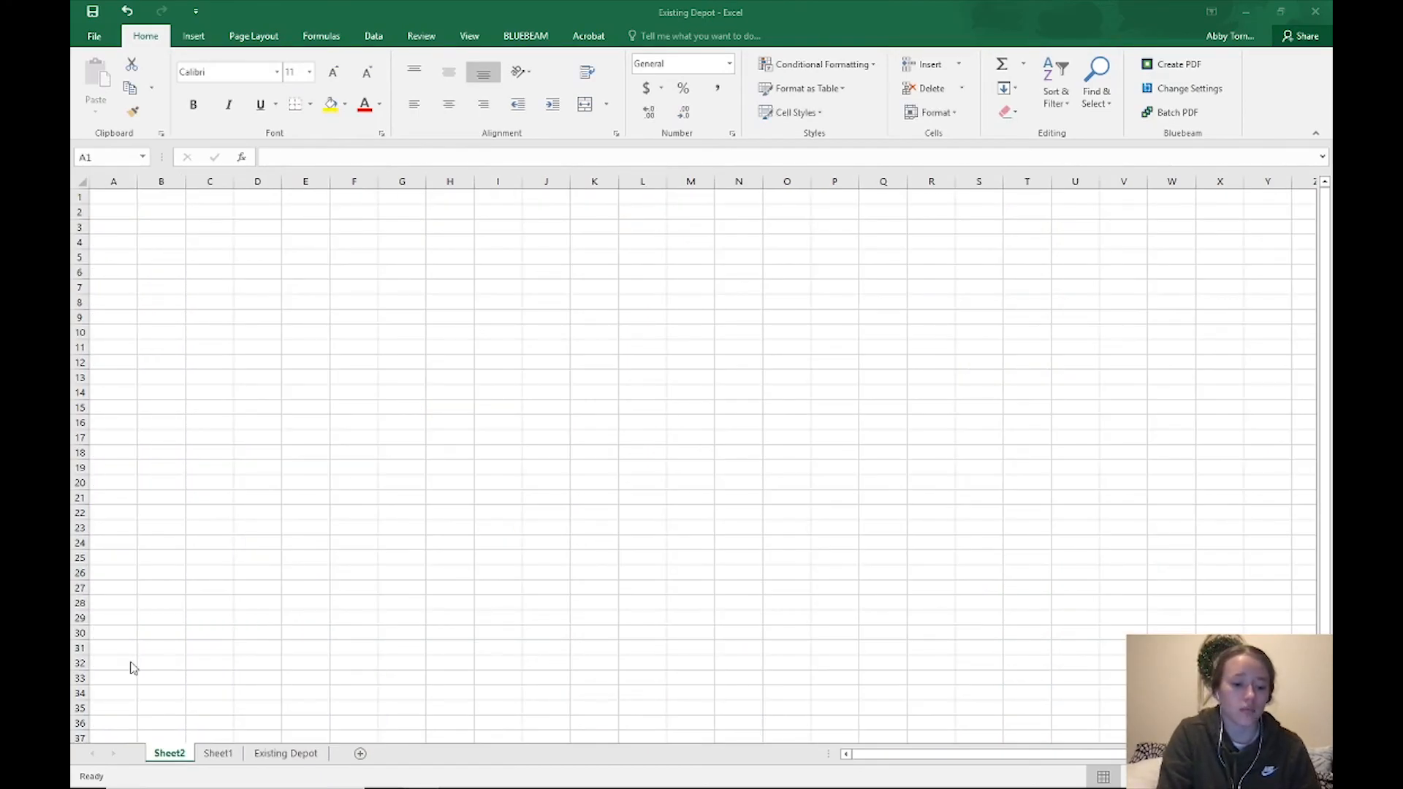
On the Existing Depot sheet, autofit columns A, B and C, then return to the Existing Depot PDF
left_click(273, 756)
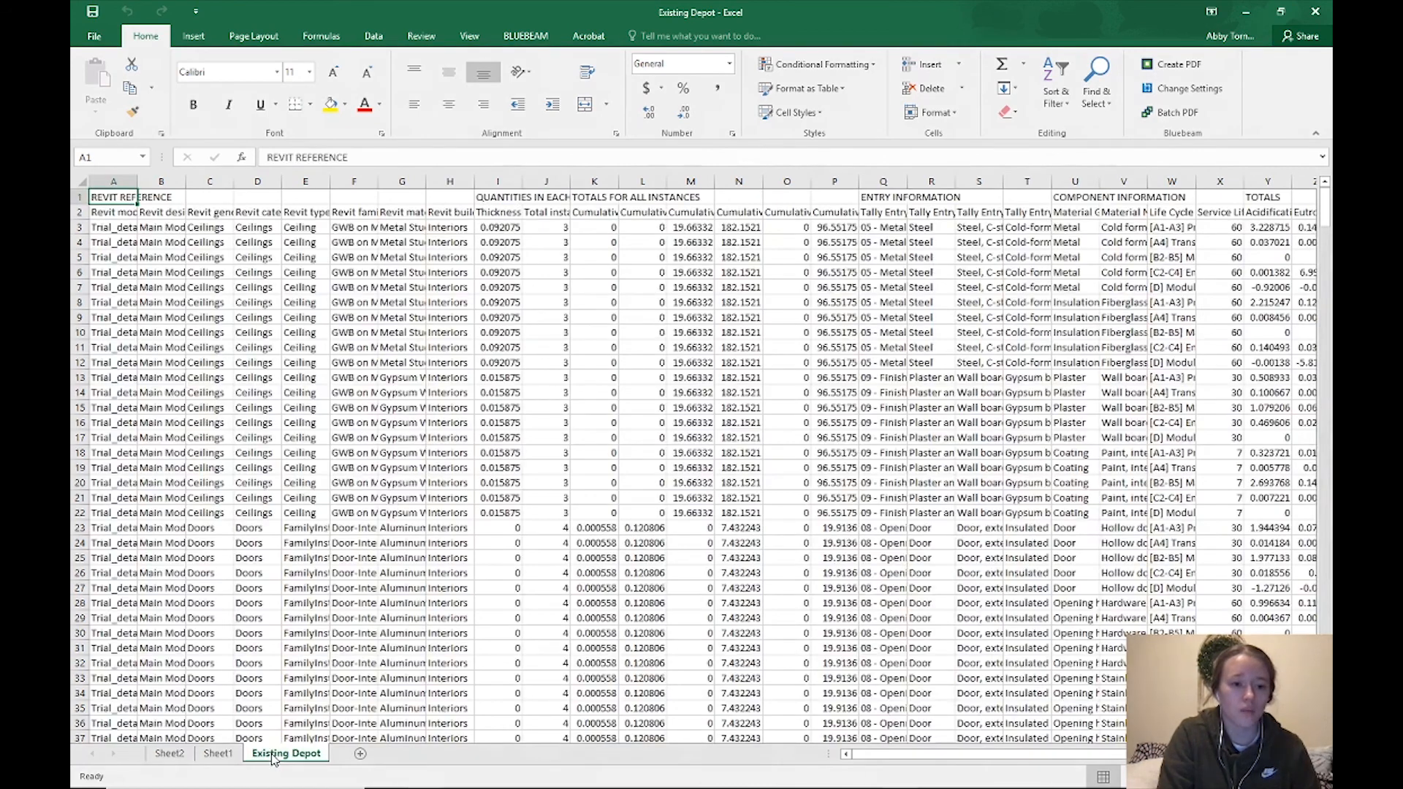
double_click(138, 182)
double_click(223, 182)
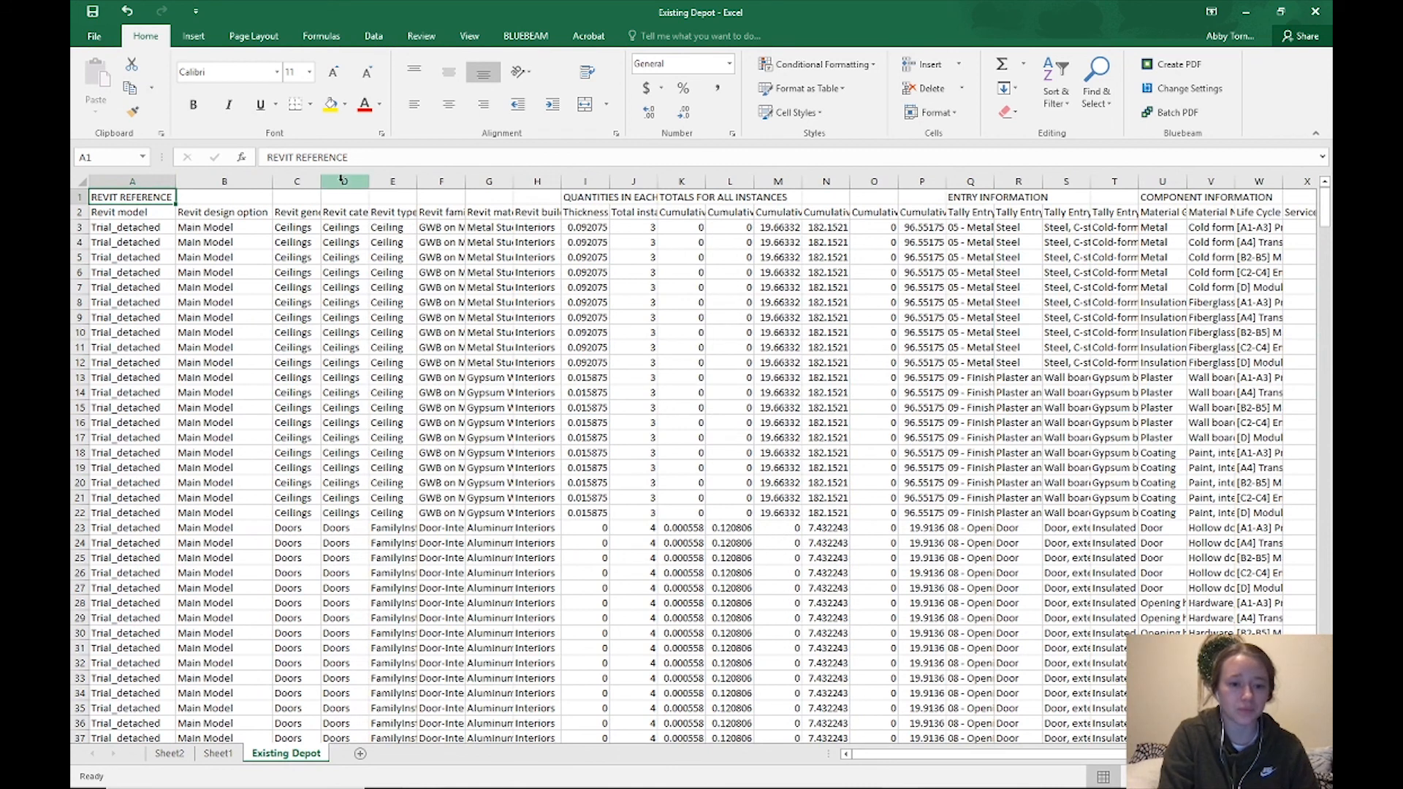
double_click(320, 182)
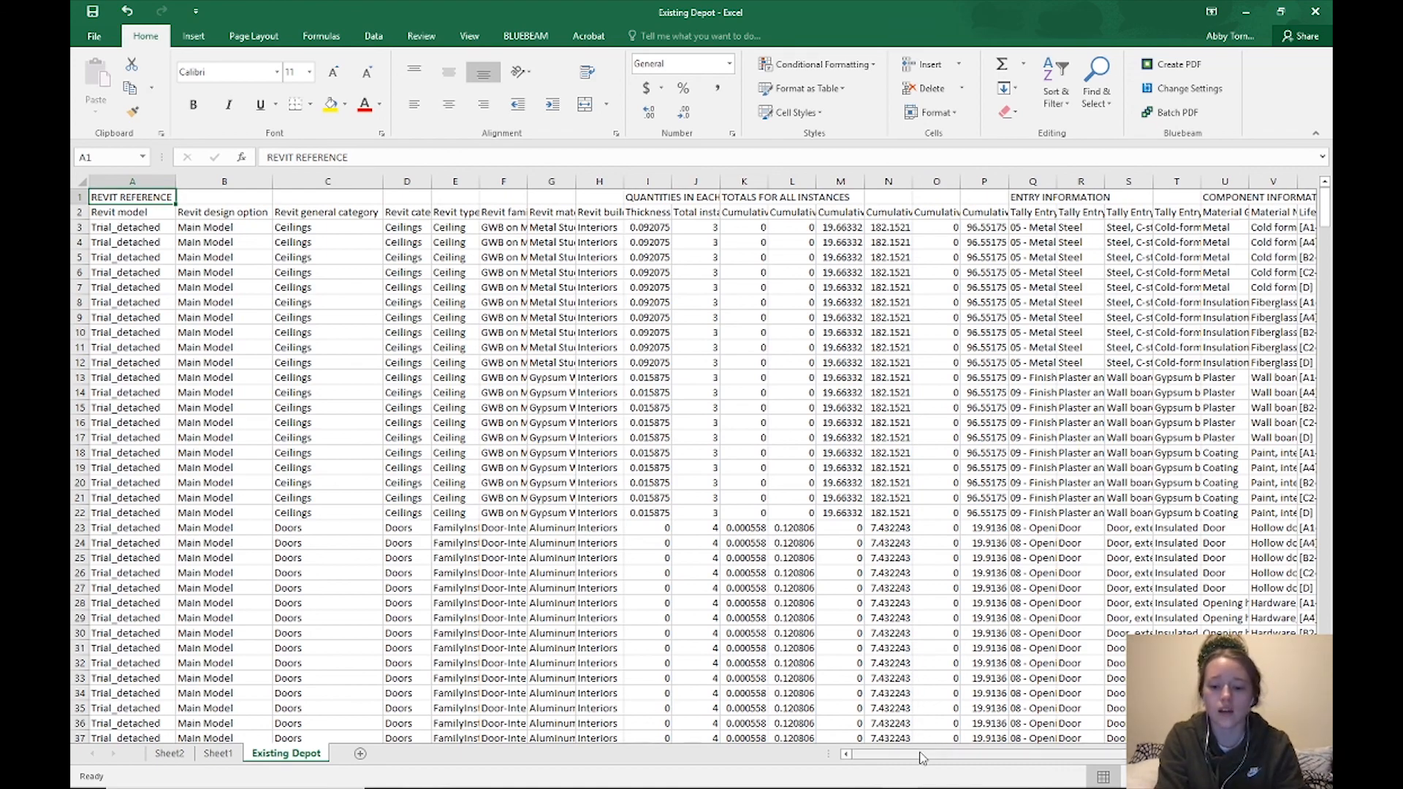
mouse_move(921, 753)
left_mouse_down()
mouse_move(1060, 773)
mouse_move(922, 777)
left_mouse_up()
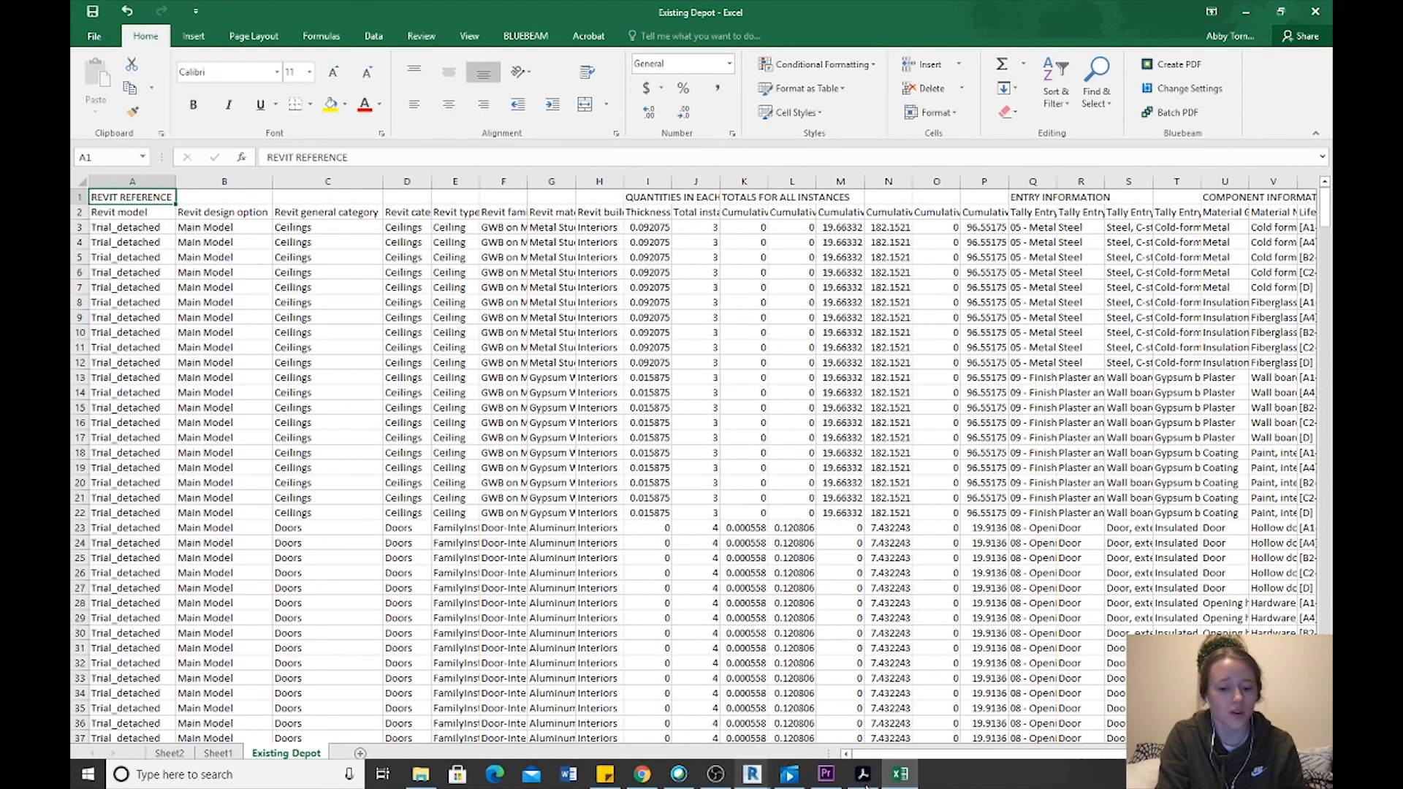
left_click(865, 779)
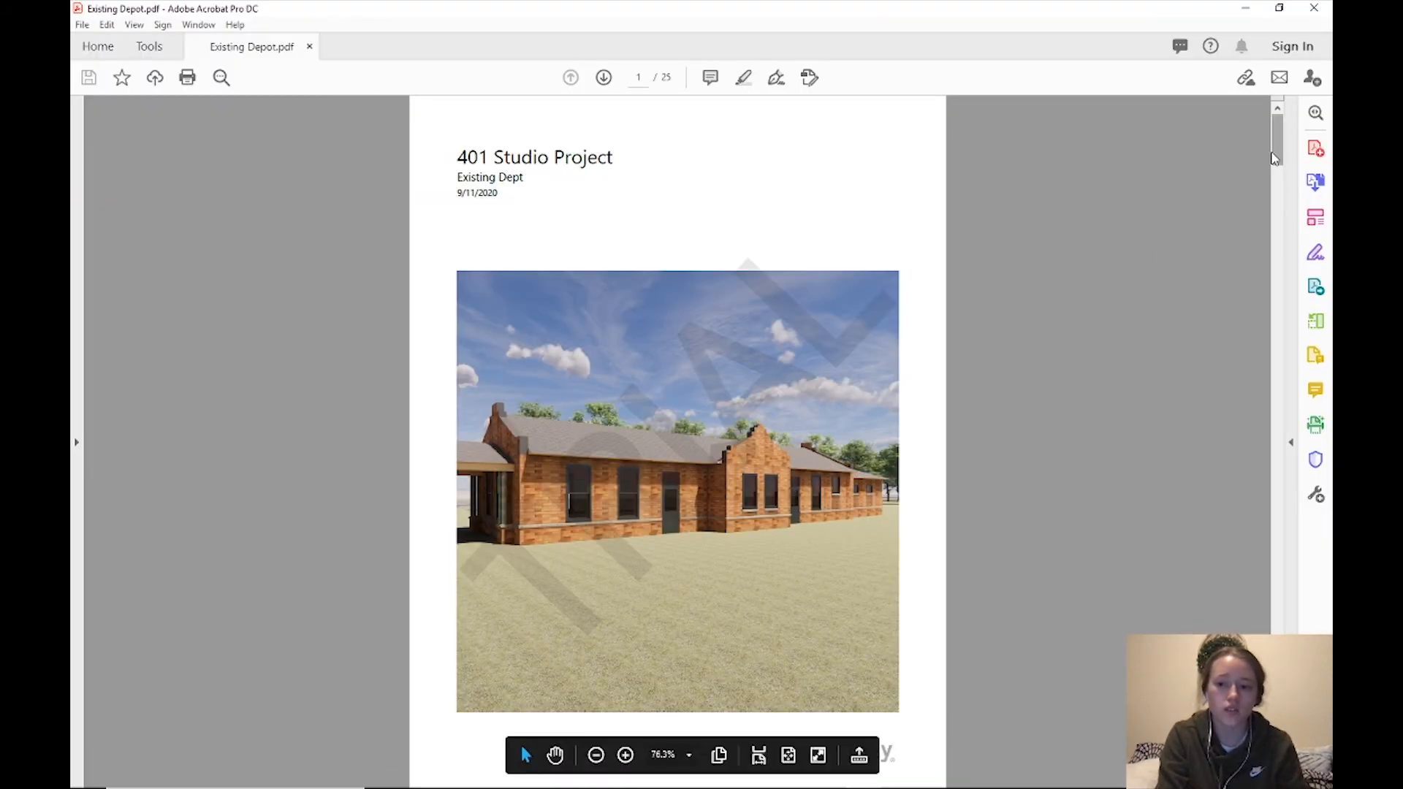
left_click_drag(1274, 159, 1279, 119)
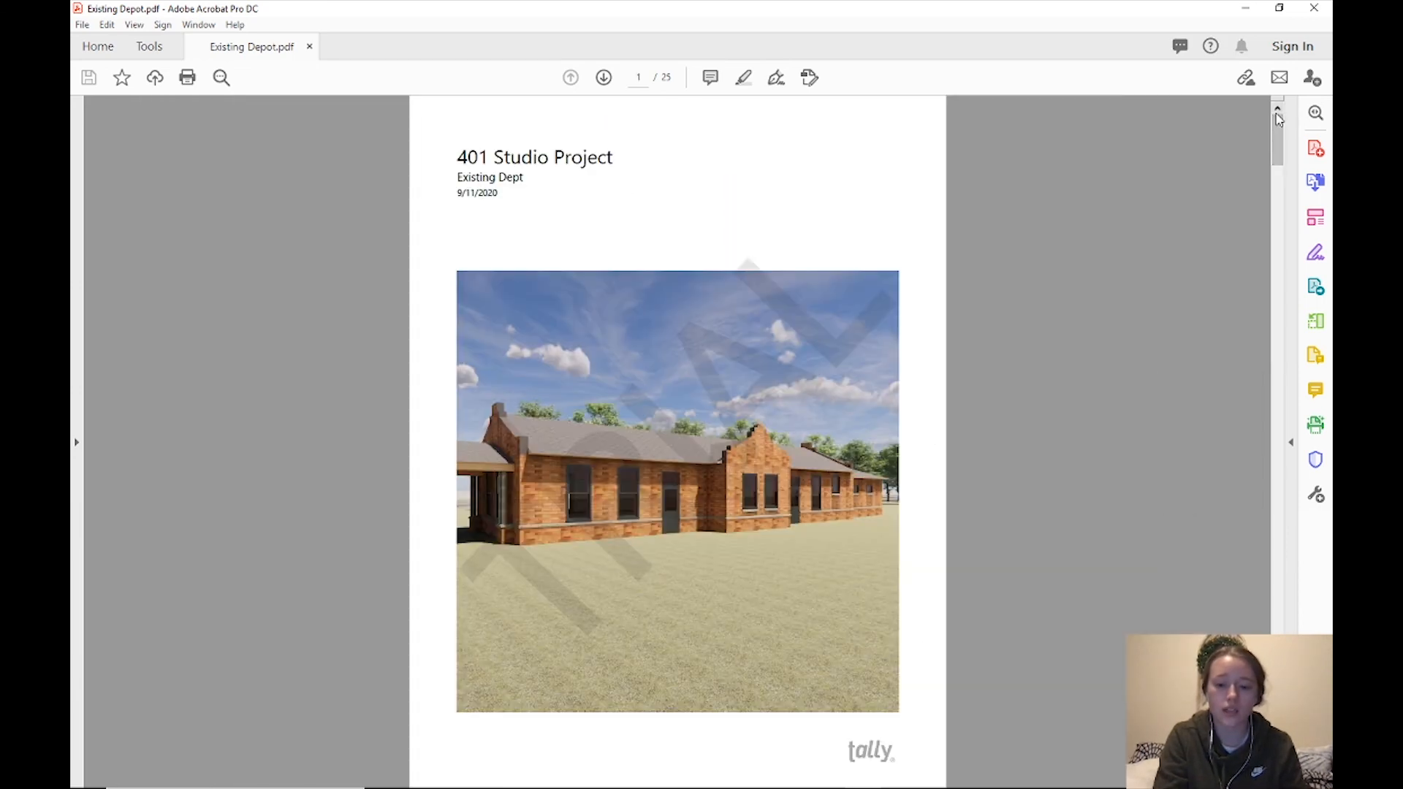